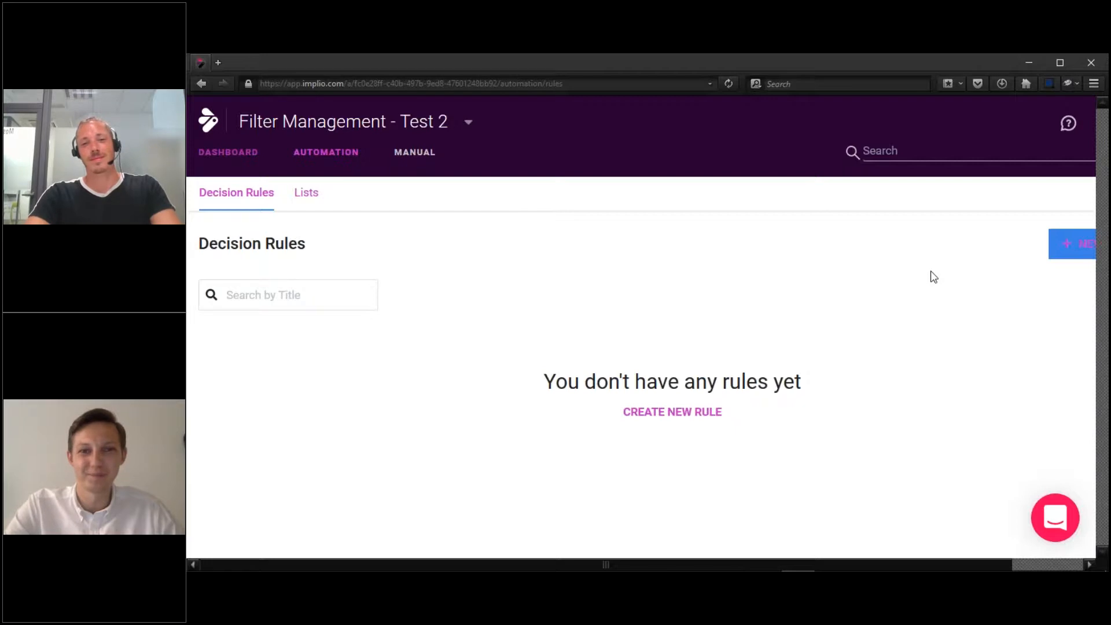
Start a new decision rule from the Decision Rules page.
left_click(1068, 253)
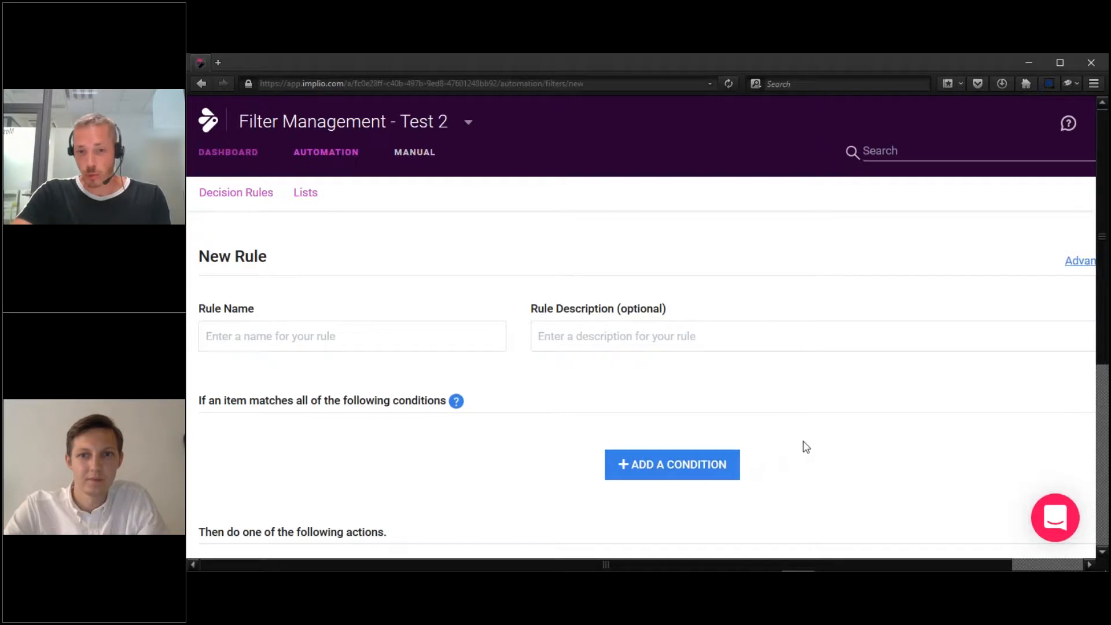
Add a condition that the Body field contains "@".
left_click(731, 464)
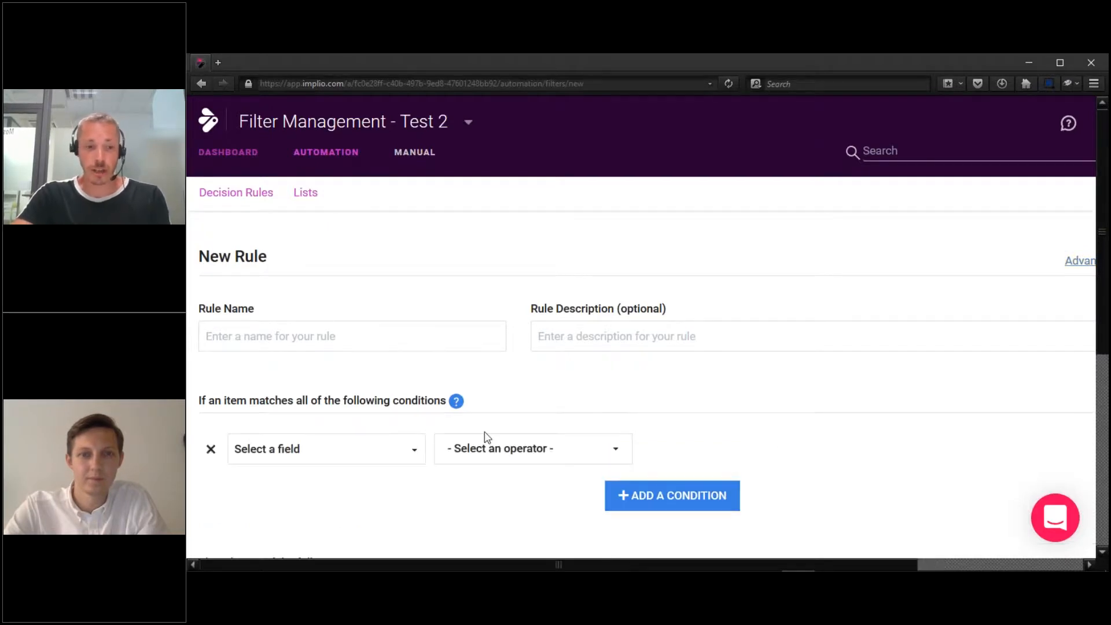
left_click(370, 450)
scroll(347, 342, "down", 1)
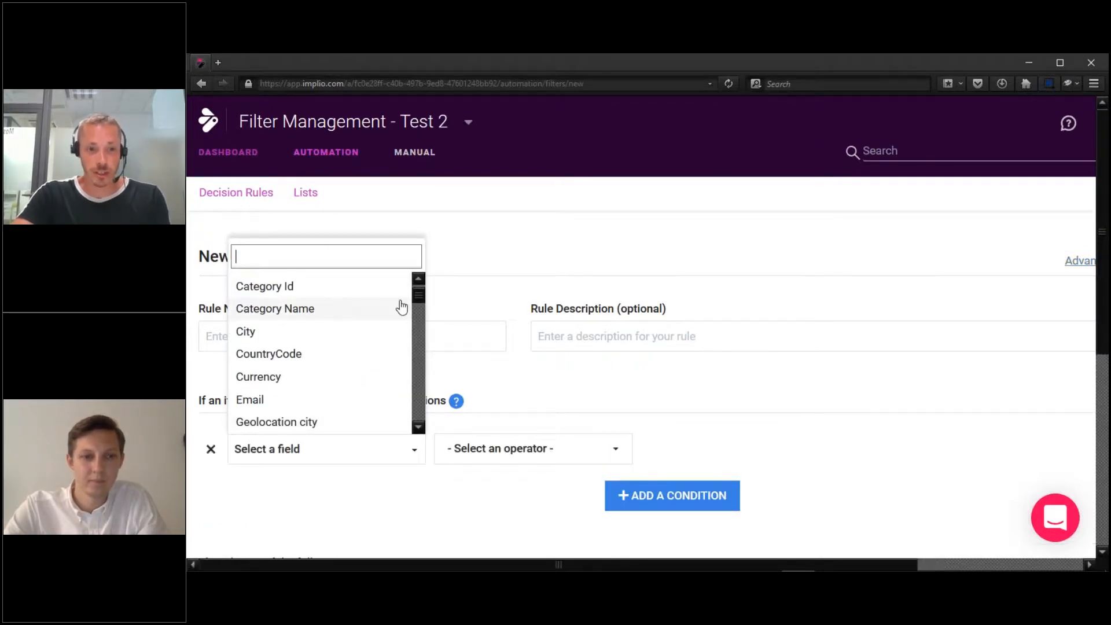
left_click_drag(416, 294, 417, 288)
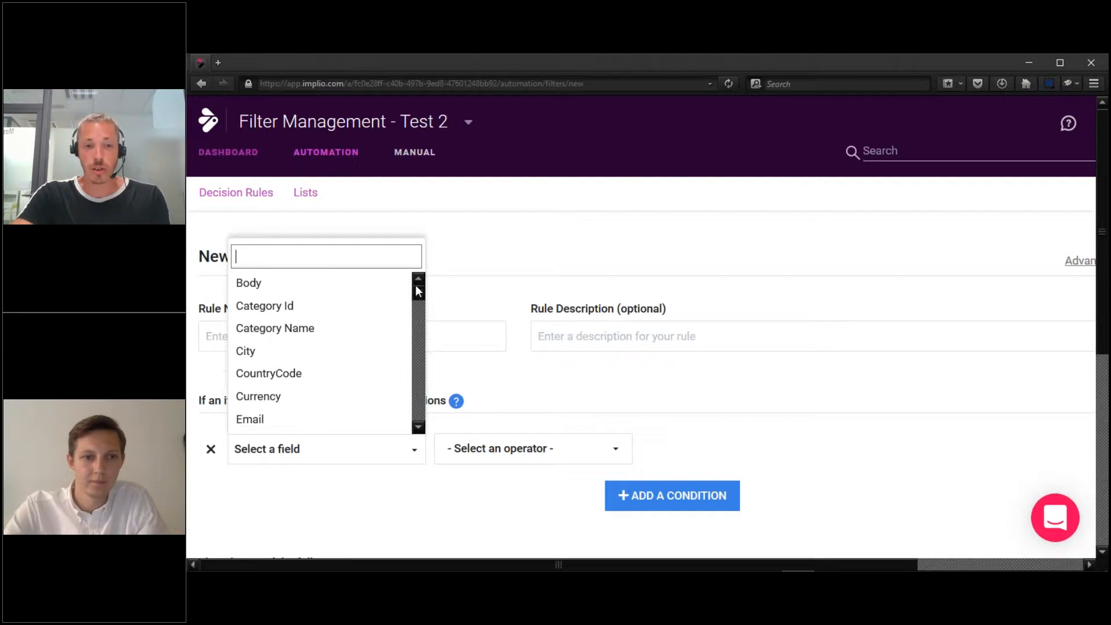
left_click(344, 285)
left_click(485, 454)
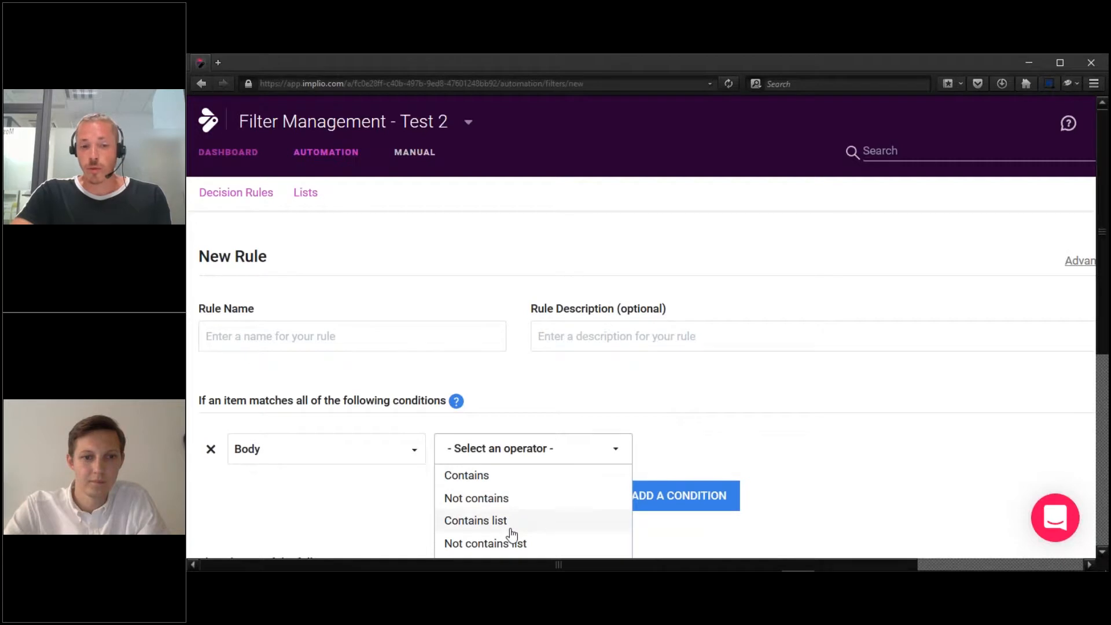
left_click(506, 480)
left_click(687, 438)
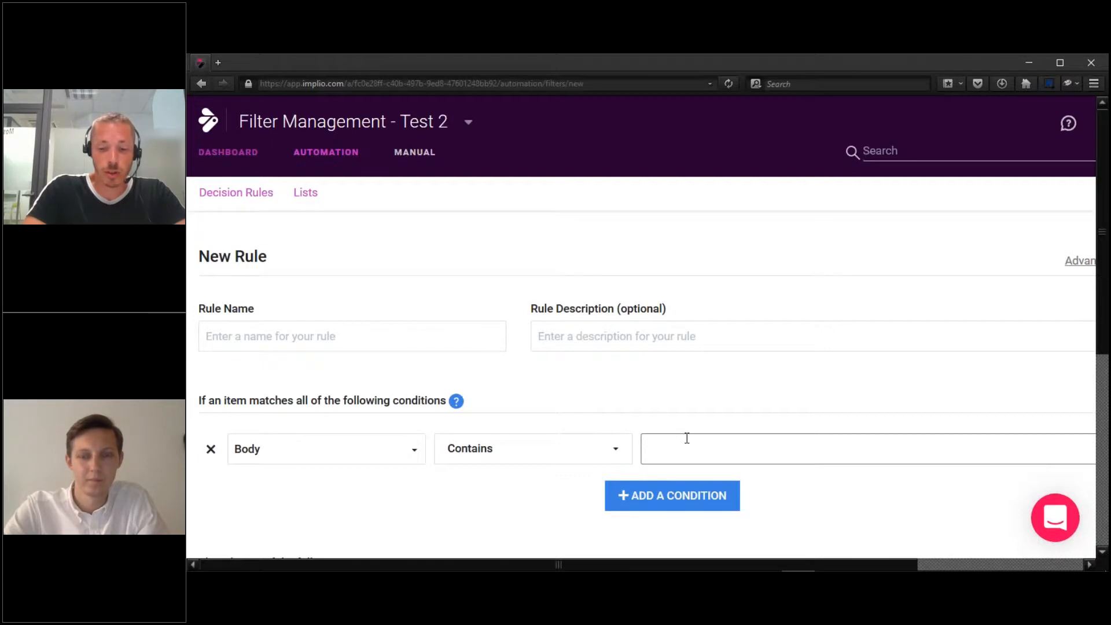
type("@")
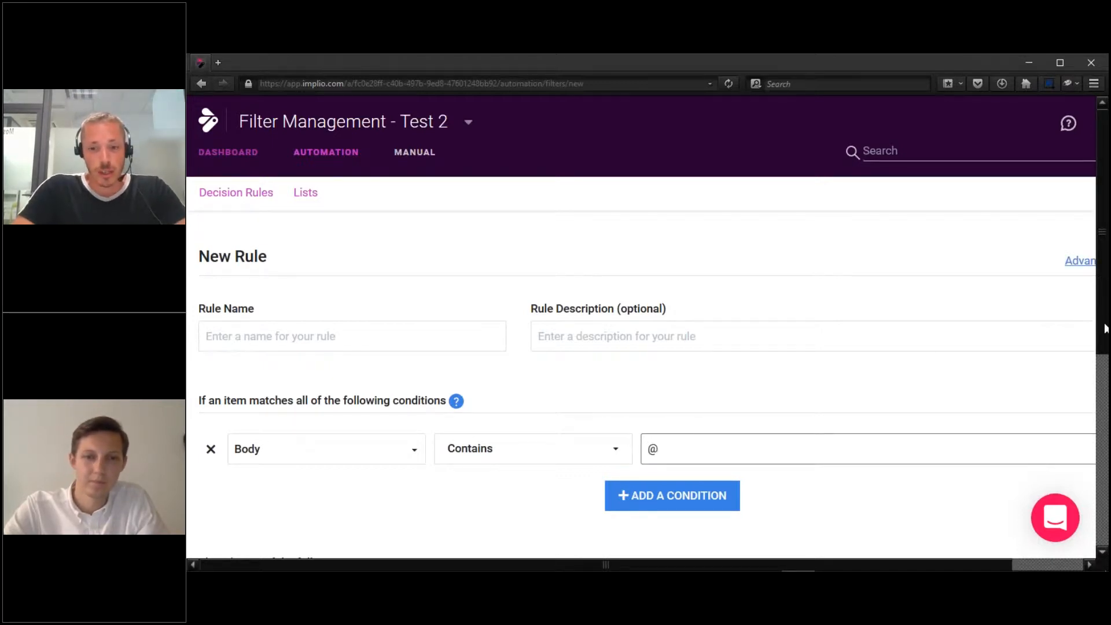
scroll(670, 431, "down", 2)
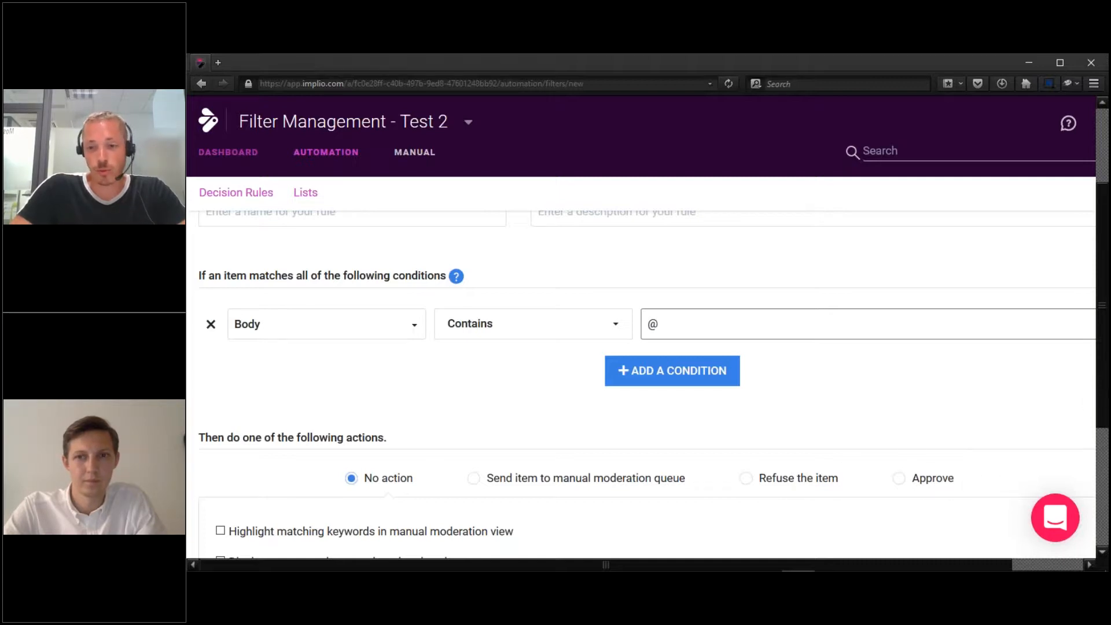
scroll(641, 347, "up", 1)
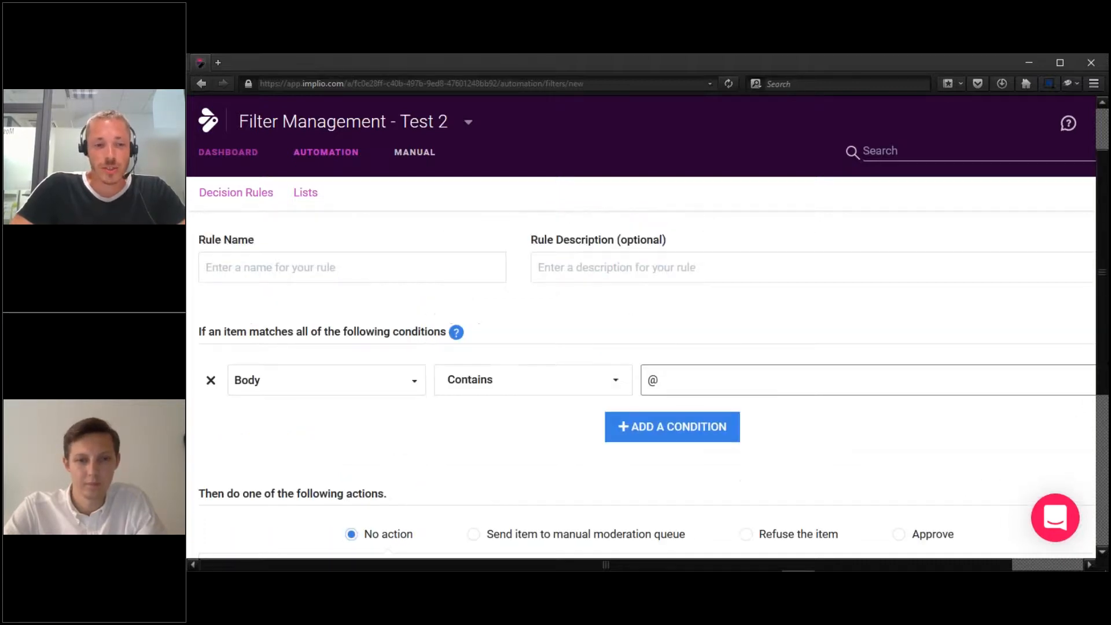
scroll(1074, 267, "up", 1)
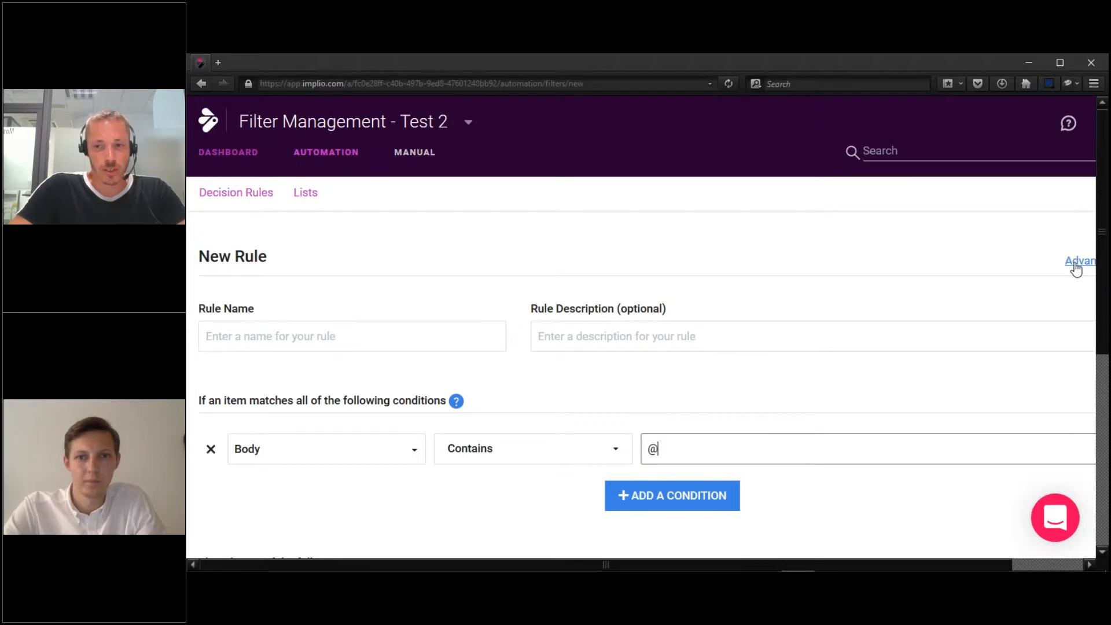
Switch to the advanced editor and rewrite the condition as $text CONTAINS "@".
left_click(1077, 266)
left_click(635, 476)
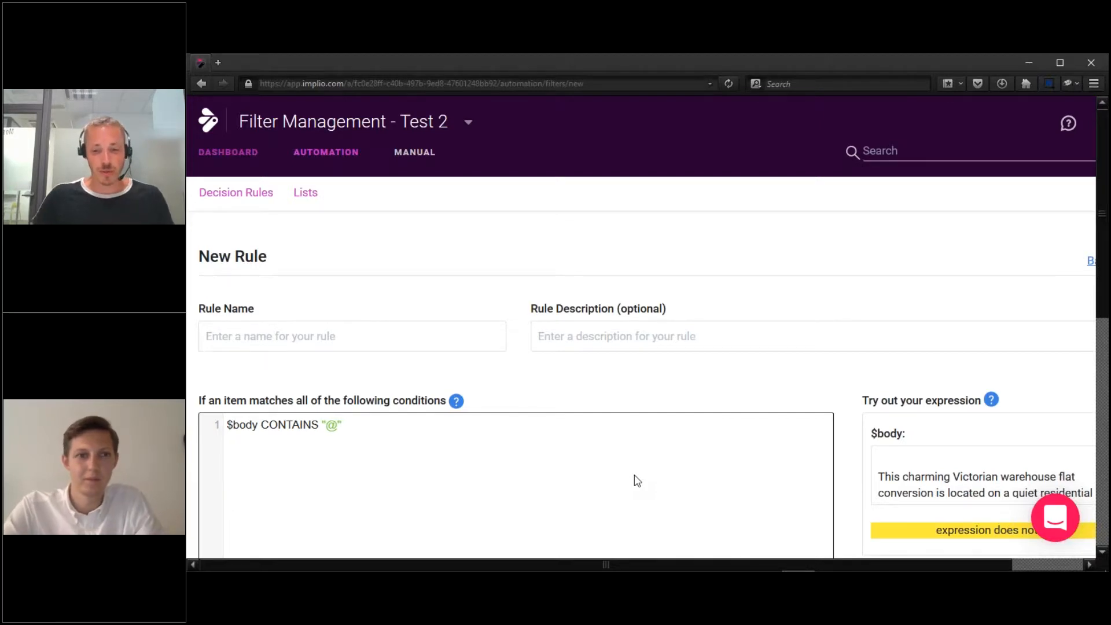
key("ctrl+a")
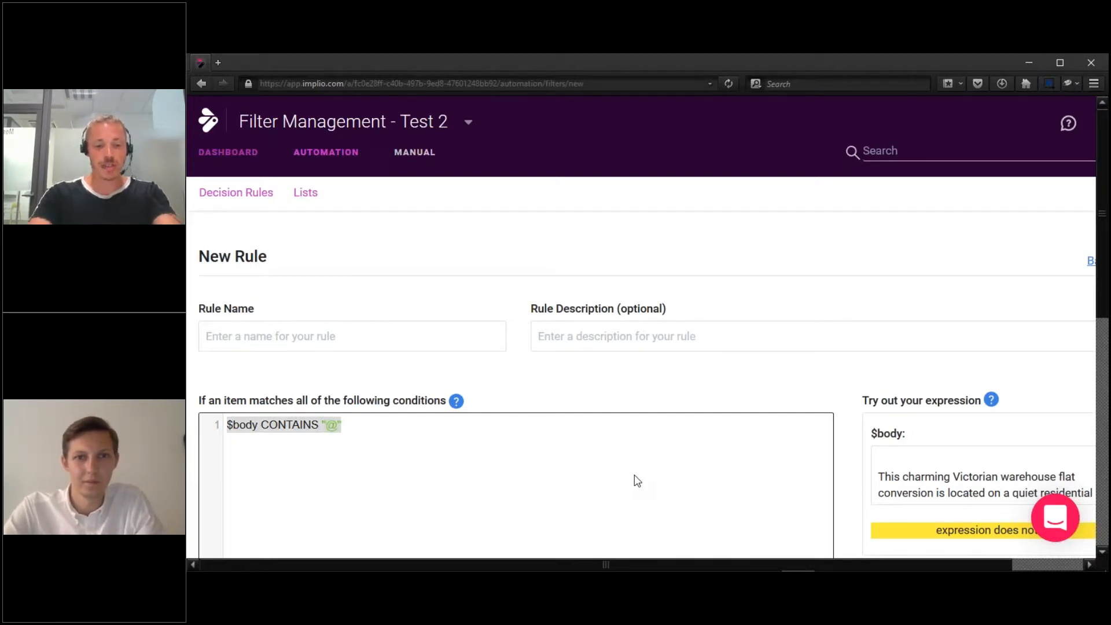
key("BackSpace")
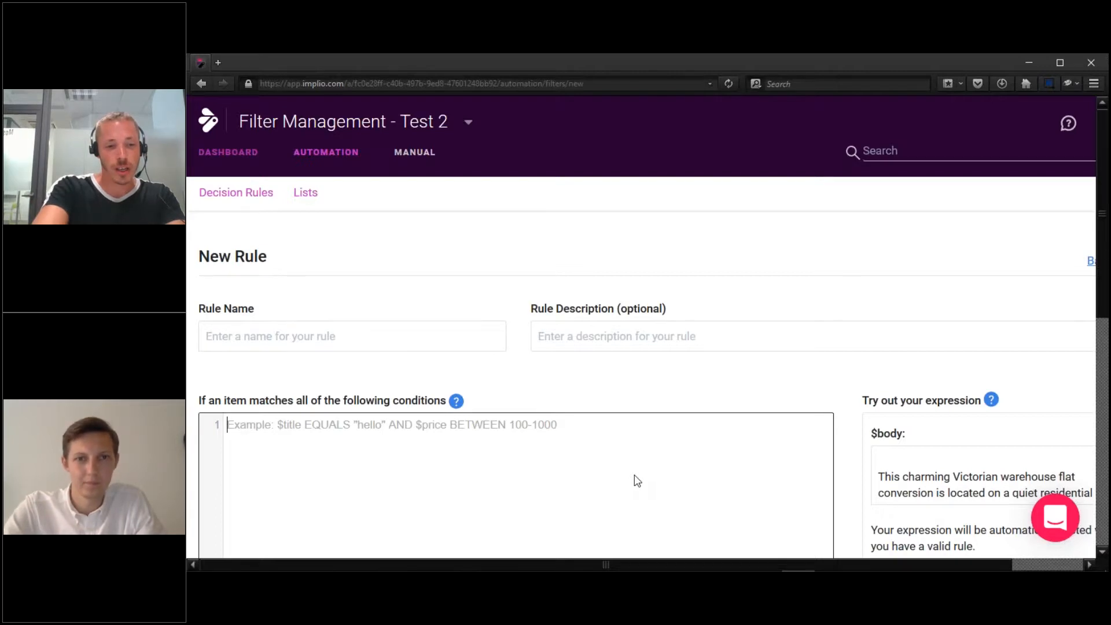
type("$")
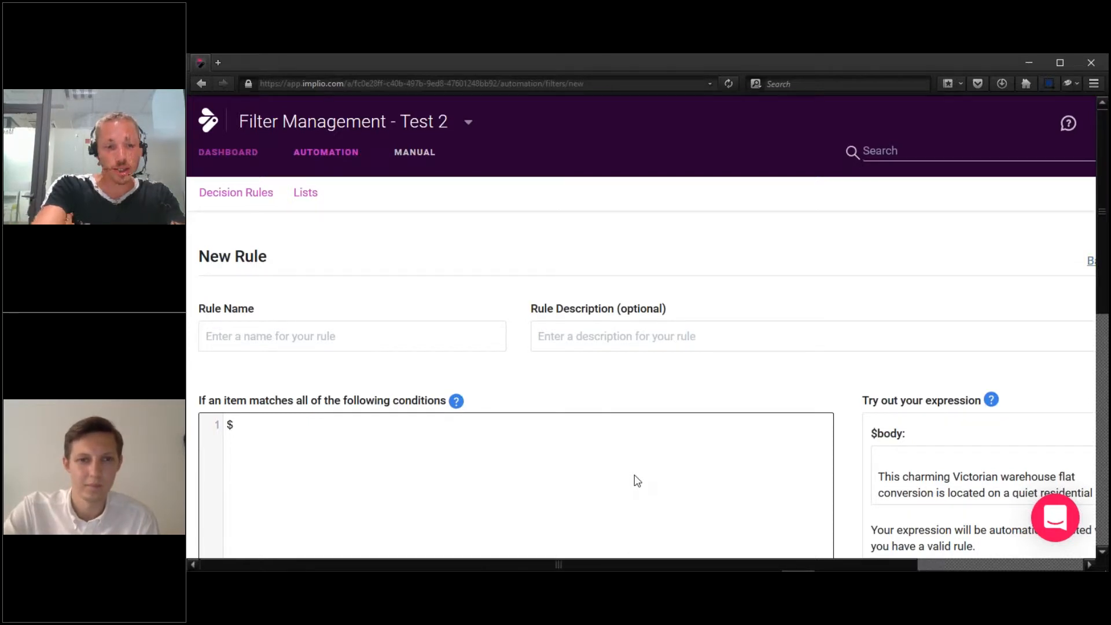
type("t")
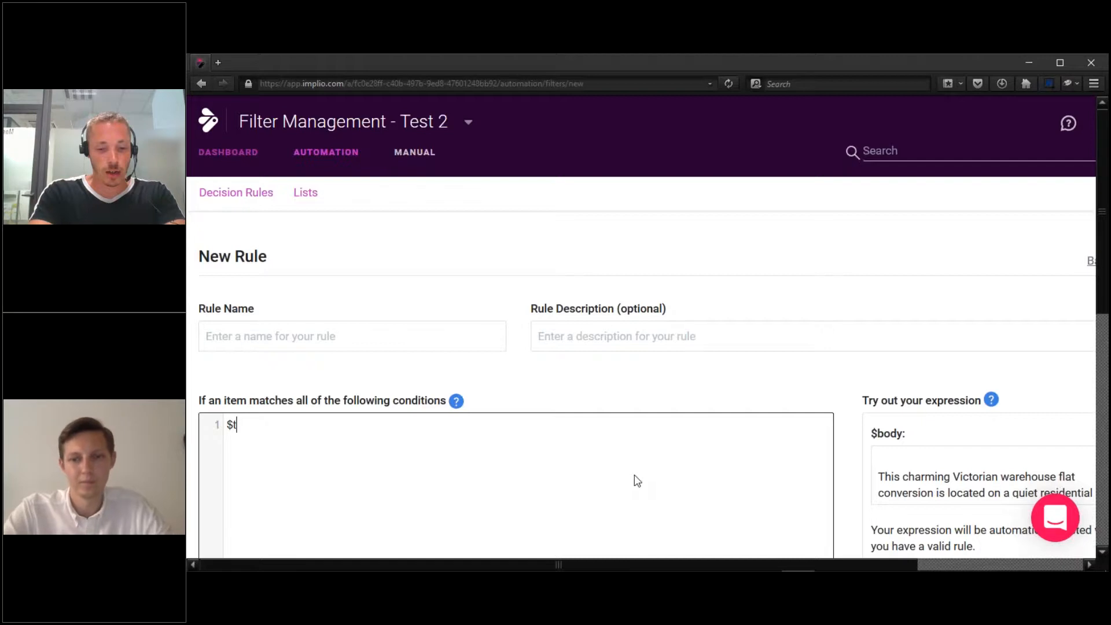
type("ext ")
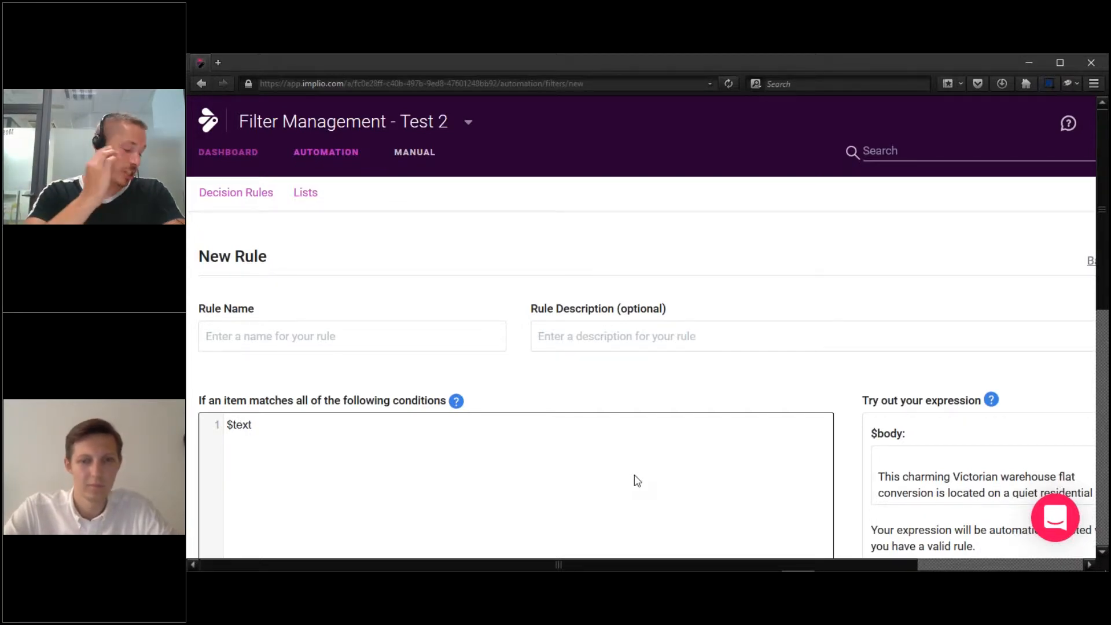
type("CONTAINS \"\"")
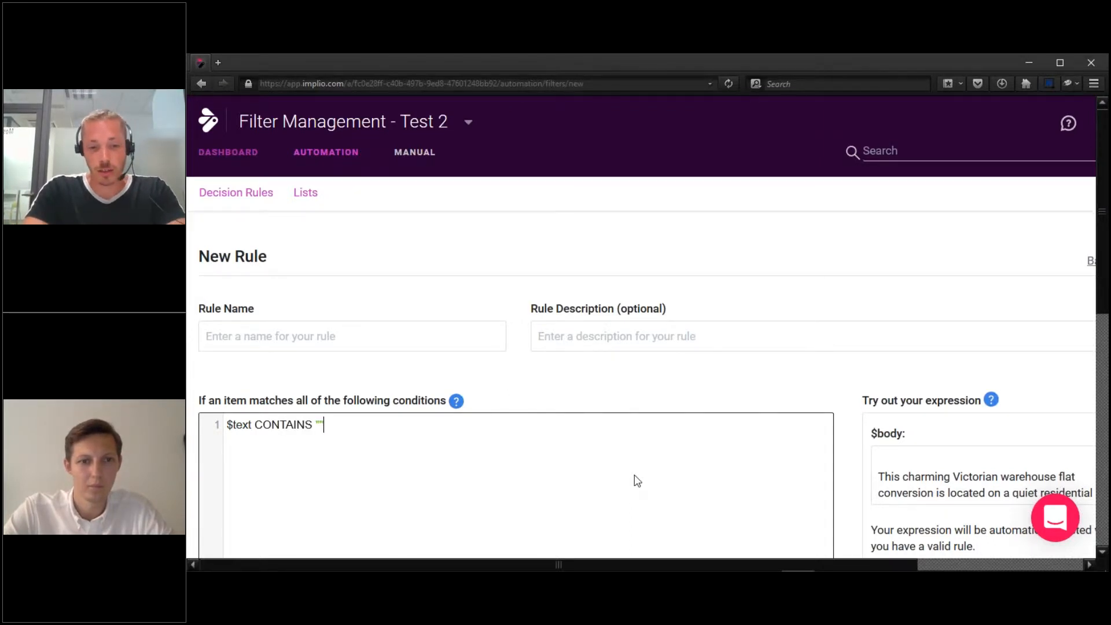
type("@")
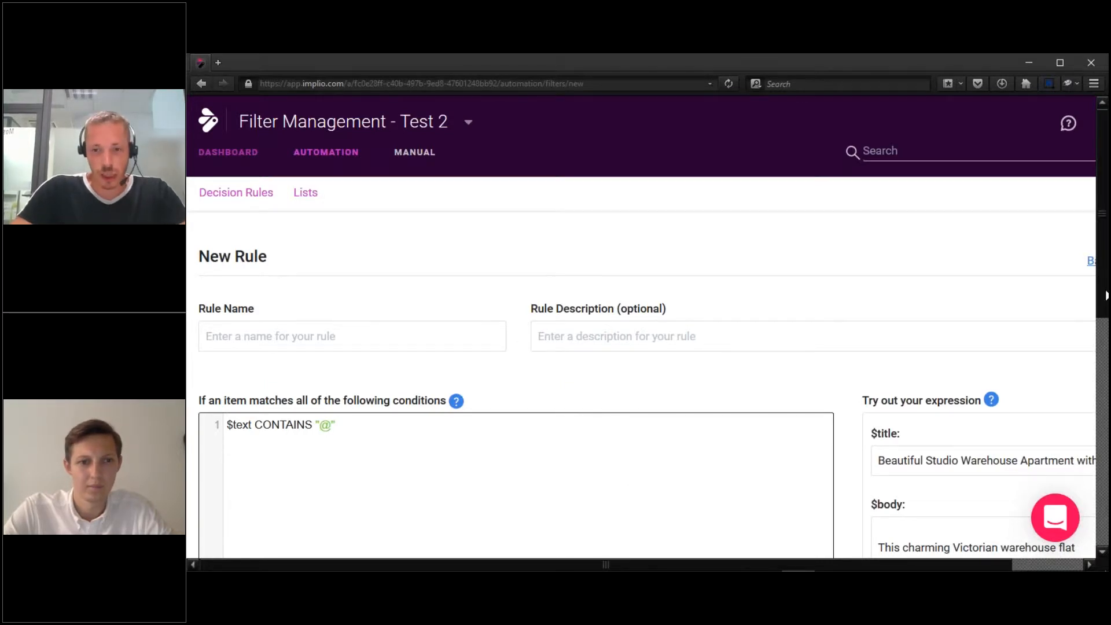
Replace the tester's sample body with 'computer @ 3.5 ghz', 'vi@gra' and a sample e-mail address.
scroll(1105, 296, "down", 2)
left_click(912, 463)
key("ctrl+a")
key("Delete")
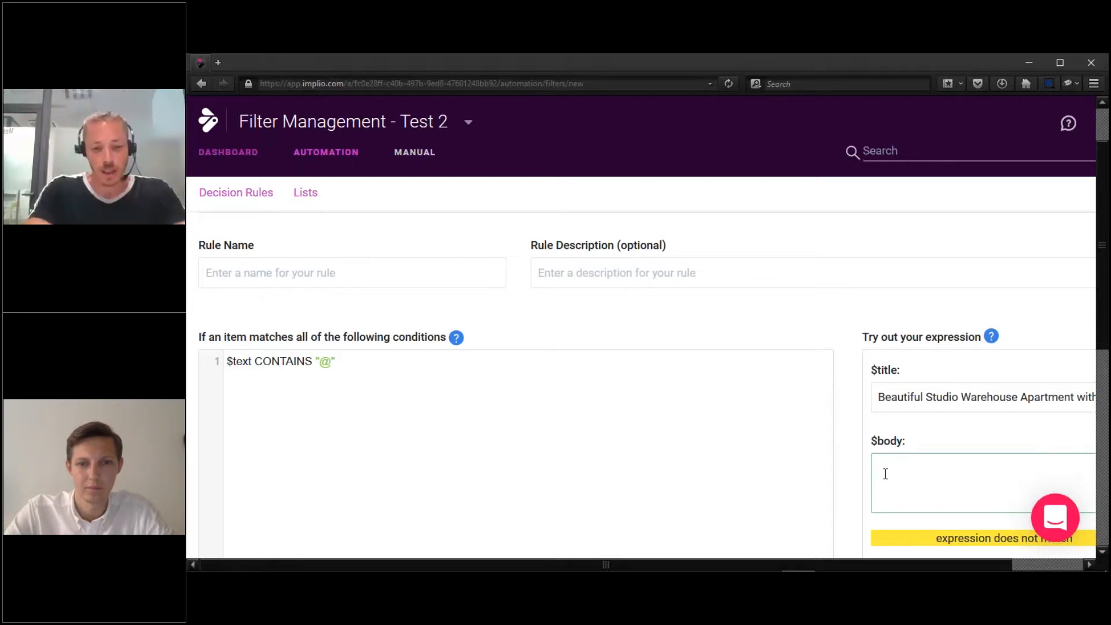
type("computer ")
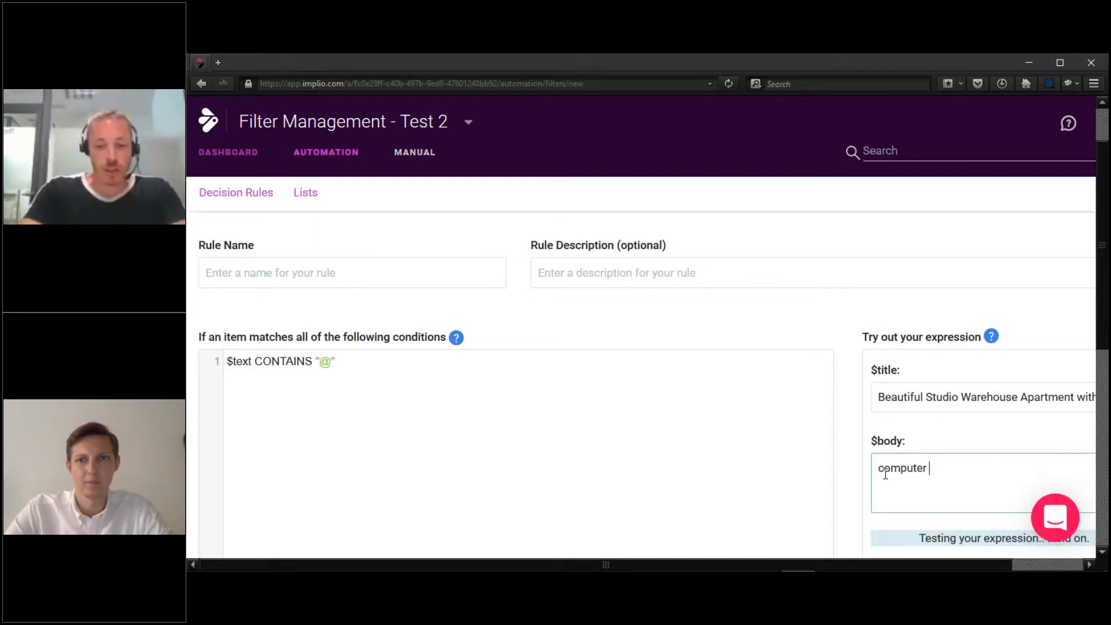
type("@ 3.")
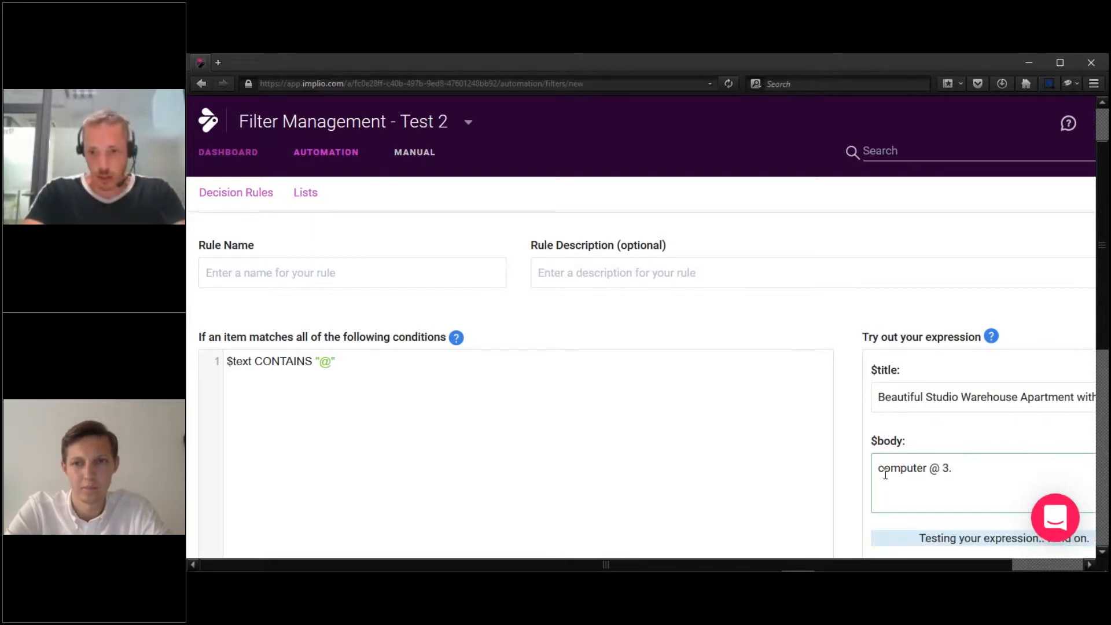
type("5")
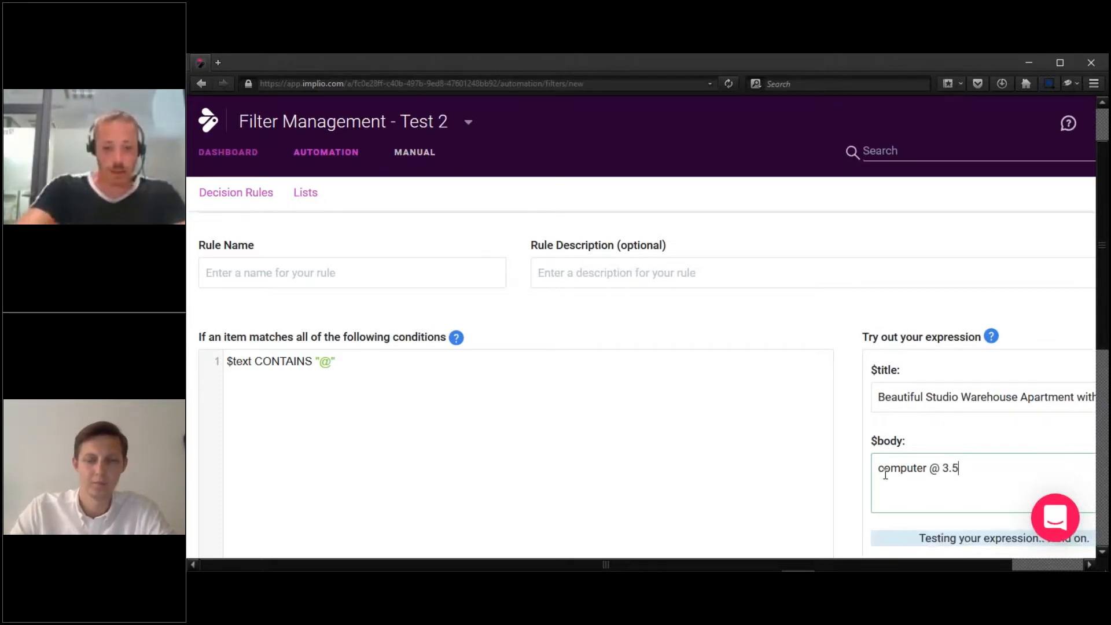
type(" ghz")
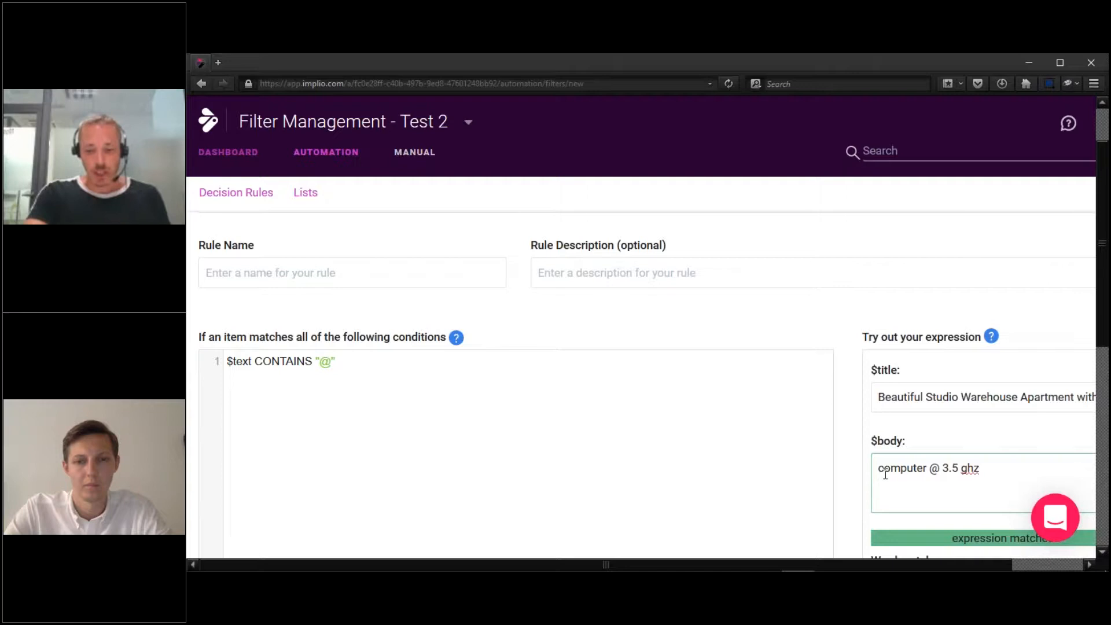
key("Return")
type("vi@")
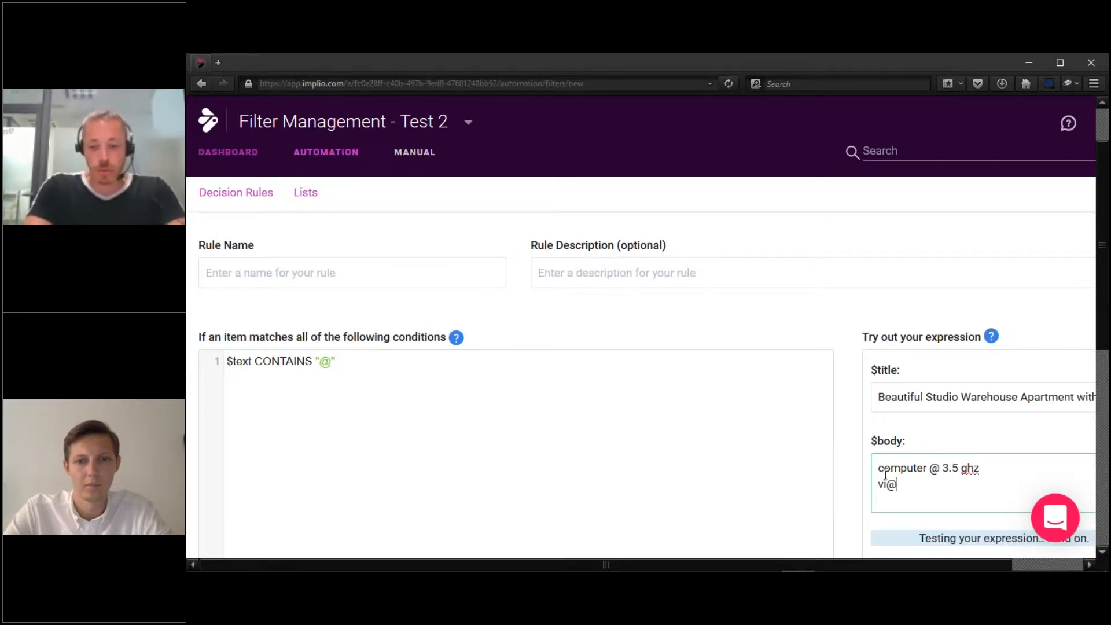
type("gra")
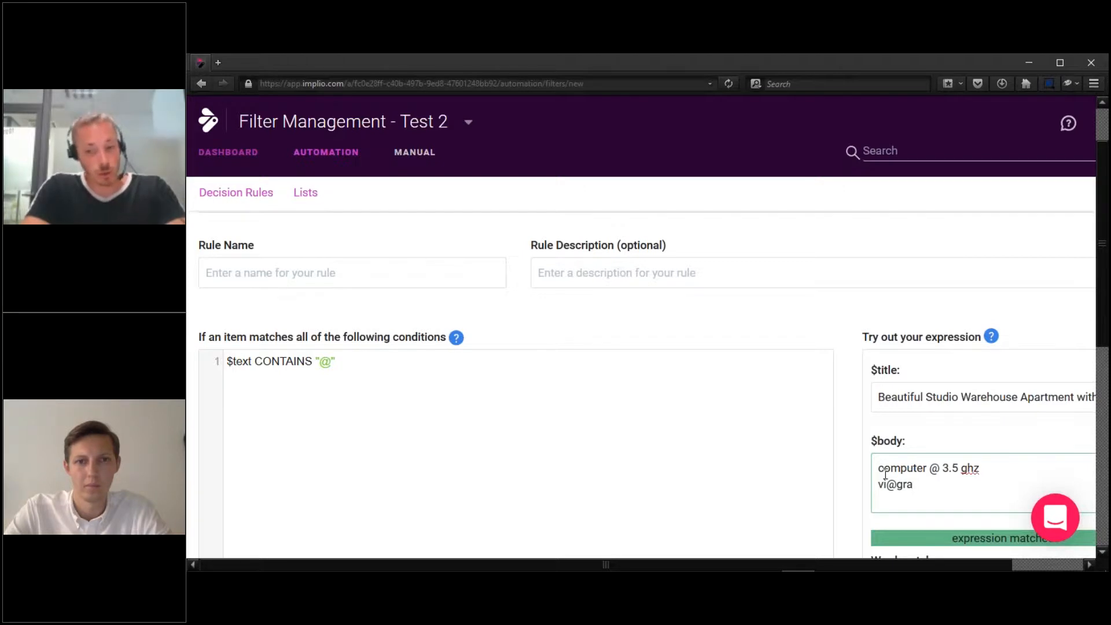
key("Return")
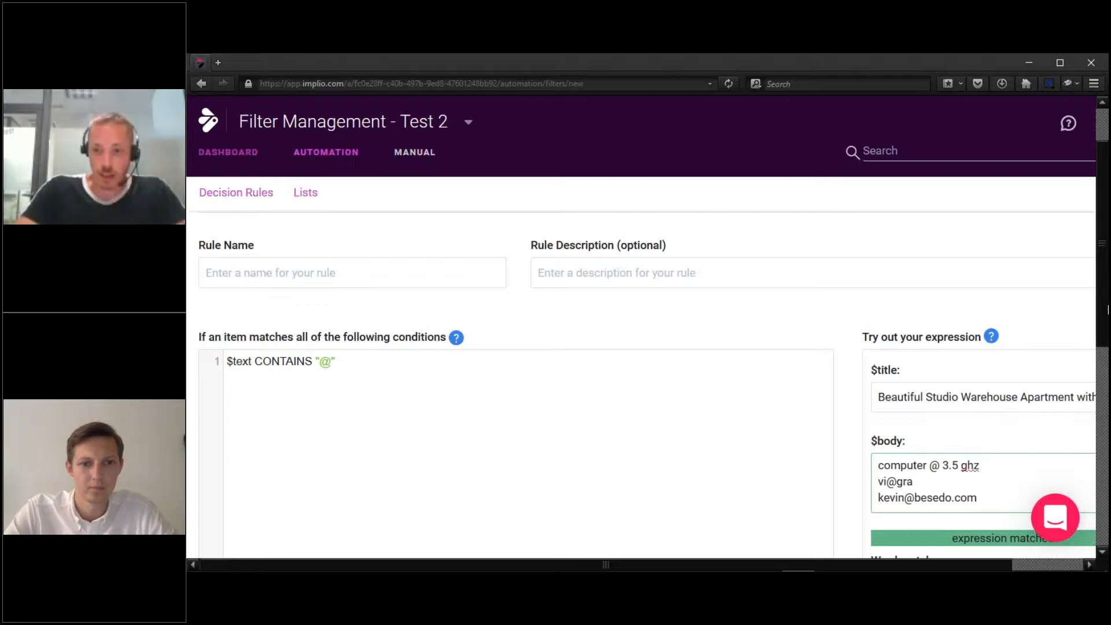
scroll(883, 391, "down", 2)
left_click_drag(883, 392, 997, 390)
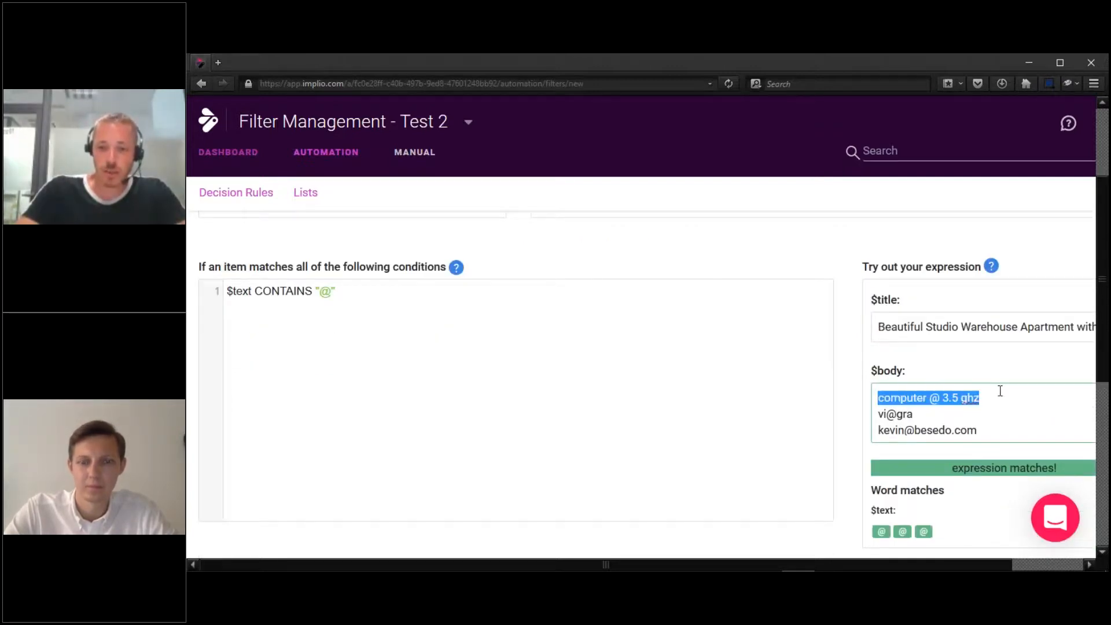
double_click(892, 414)
left_click_drag(930, 413, 990, 428)
left_click(984, 412)
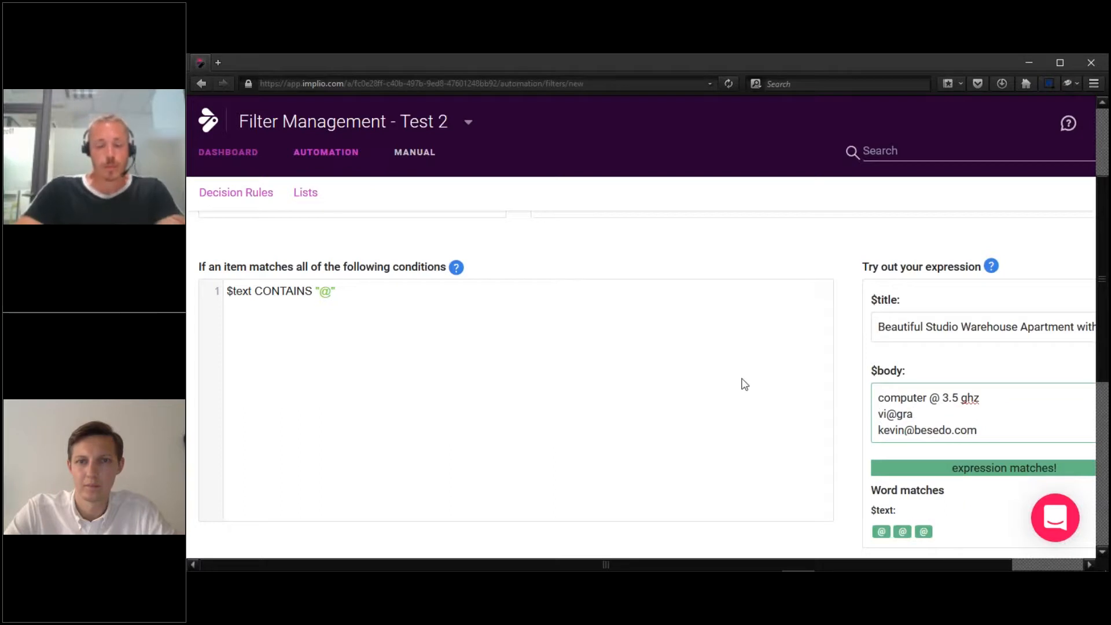
left_click(669, 385)
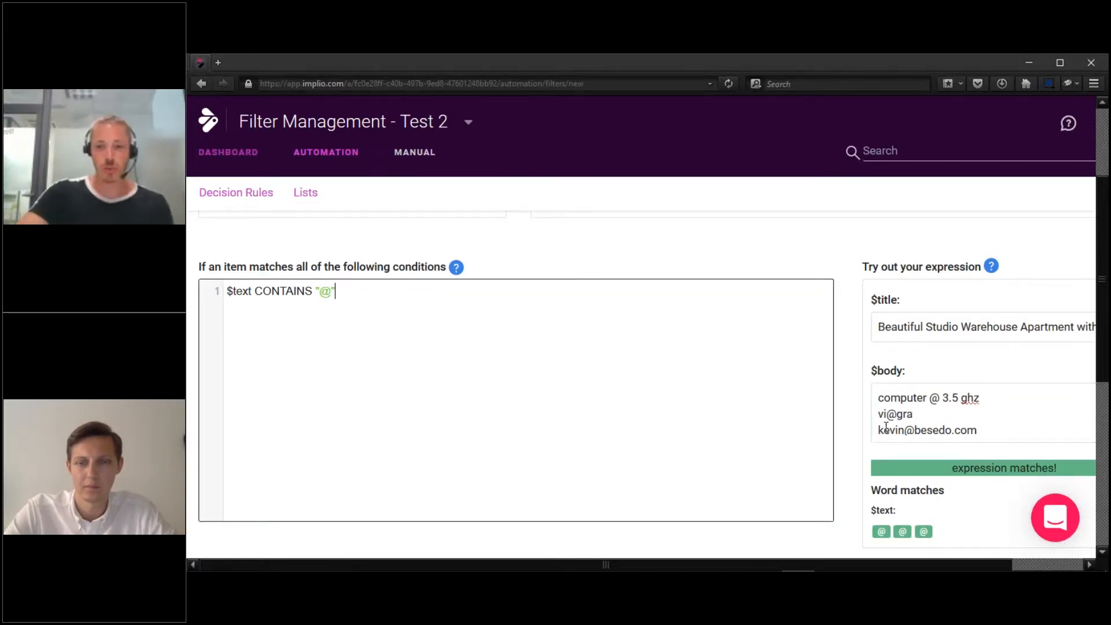
left_click_drag(884, 434, 974, 431)
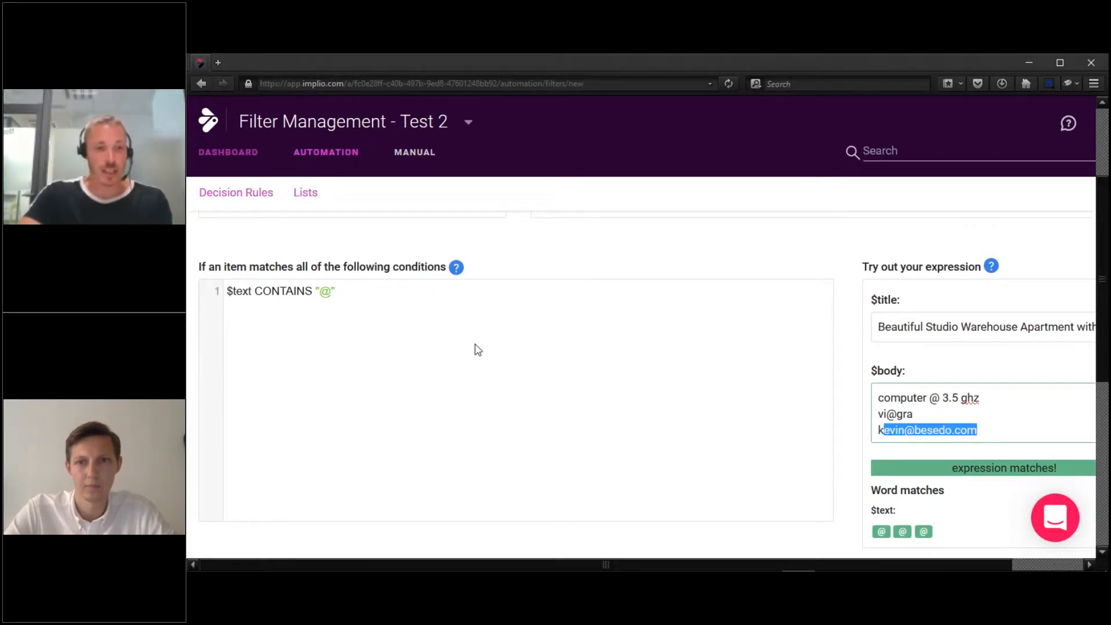
left_click(425, 333)
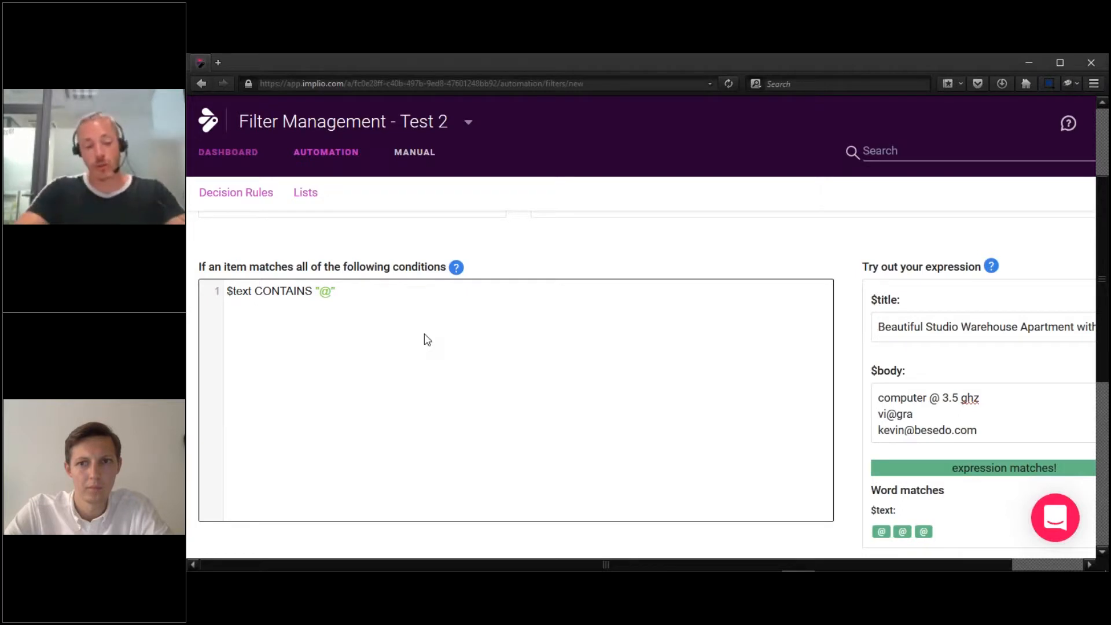
Replace the test body with the lines iphone, ifone and i phone.
left_click(1023, 412)
key("ctrl+a")
type("iphone")
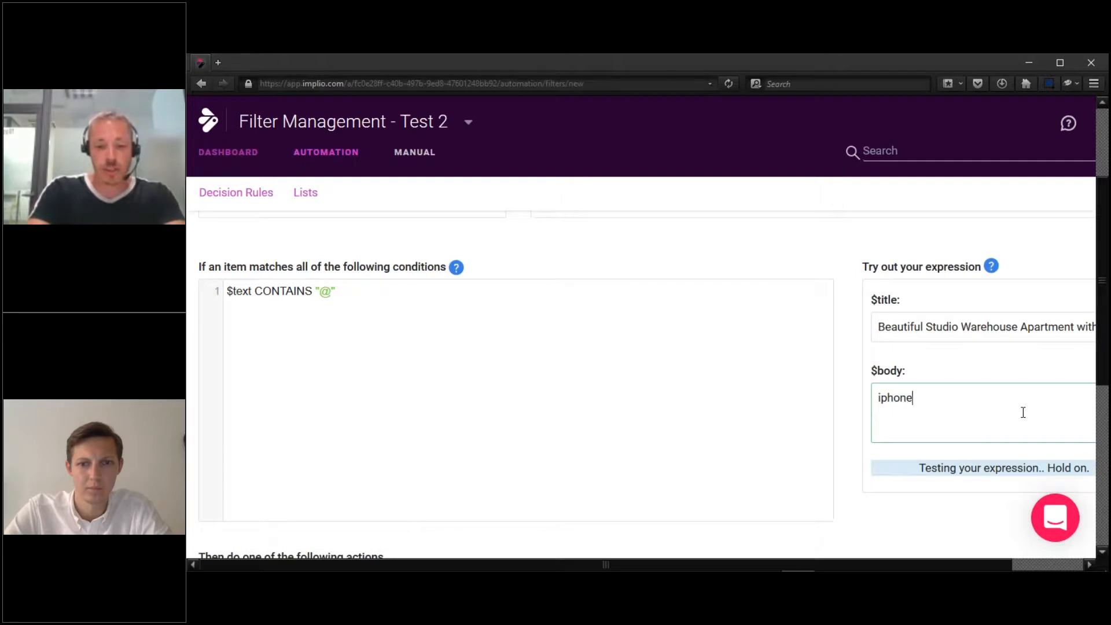
key("Return")
type("ifone")
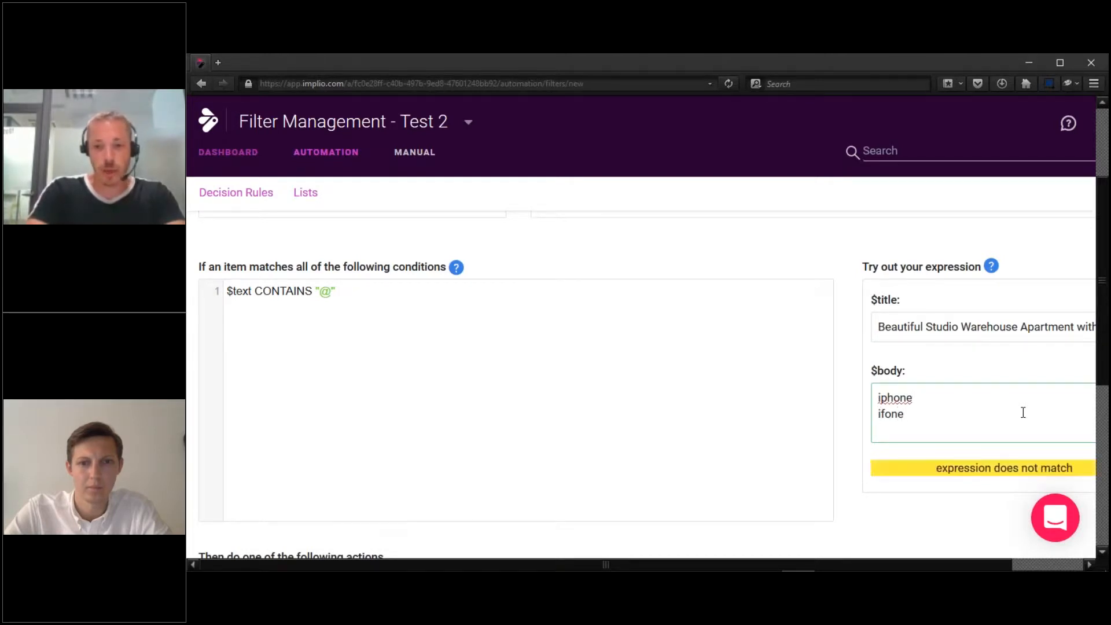
key("Return")
type("i phone")
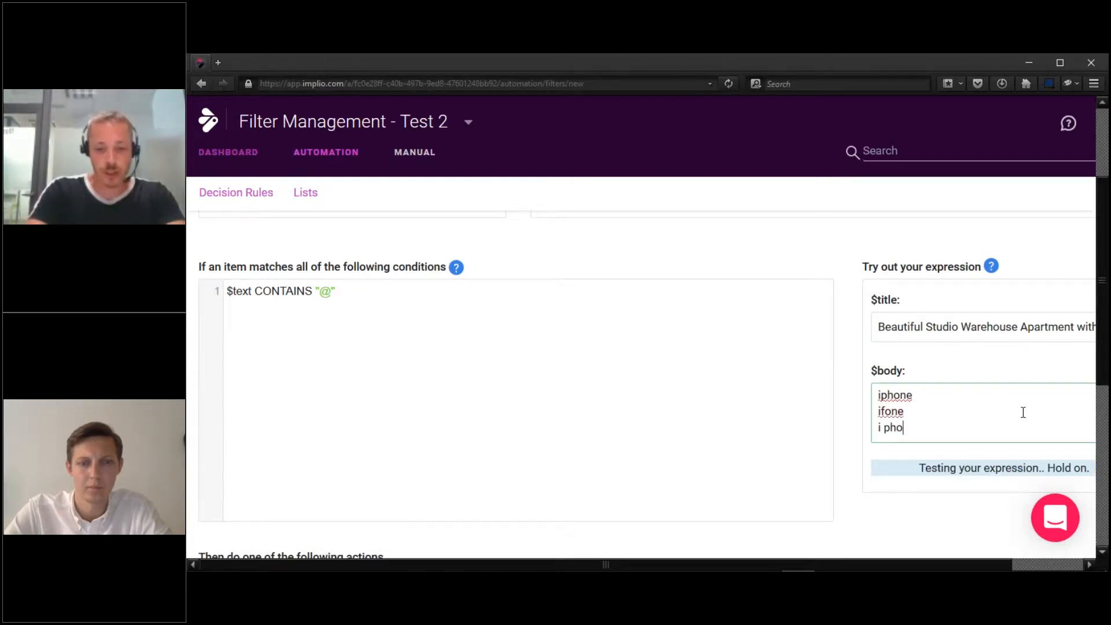
Change the condition's "@" to the regex "/i.?(f|ph)one/i" and check the matches.
double_click(324, 293)
key("BackSpace")
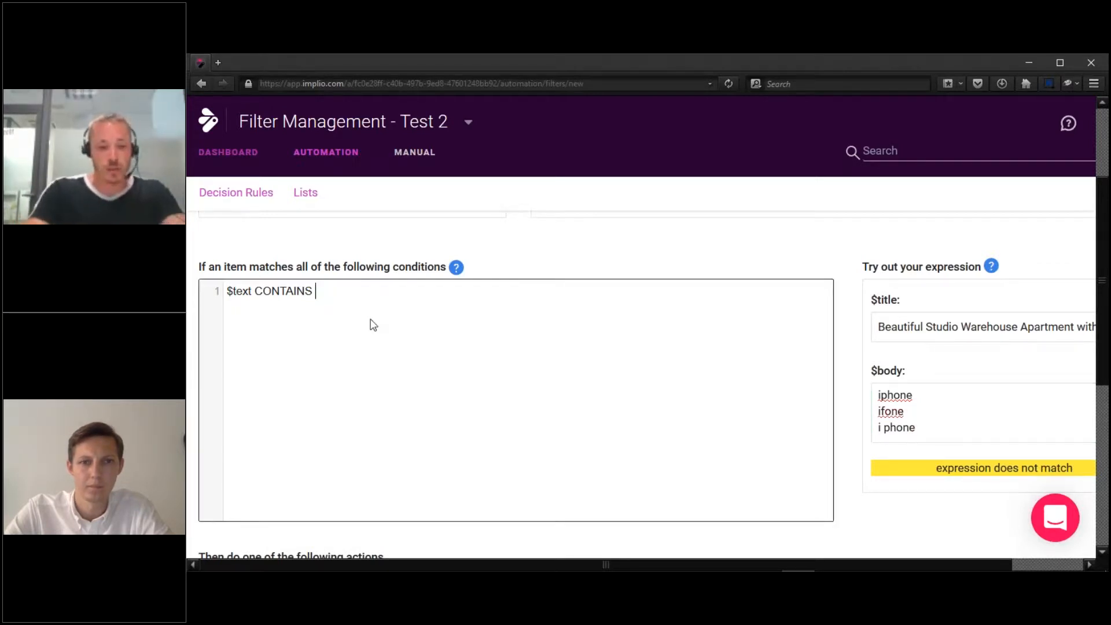
type("\"\"")
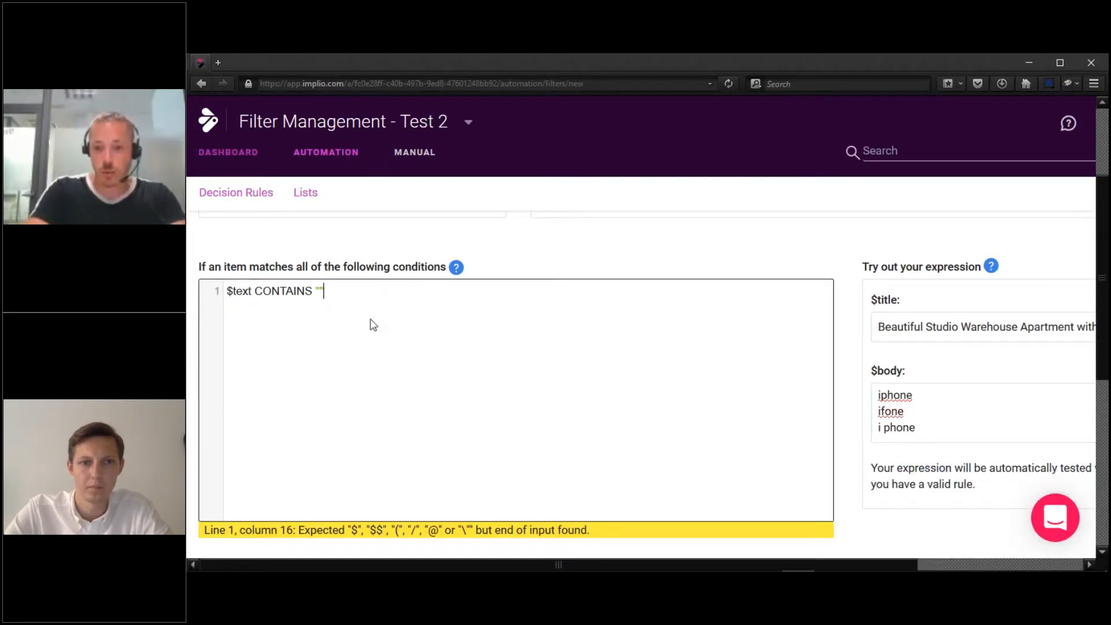
type("/i ?")
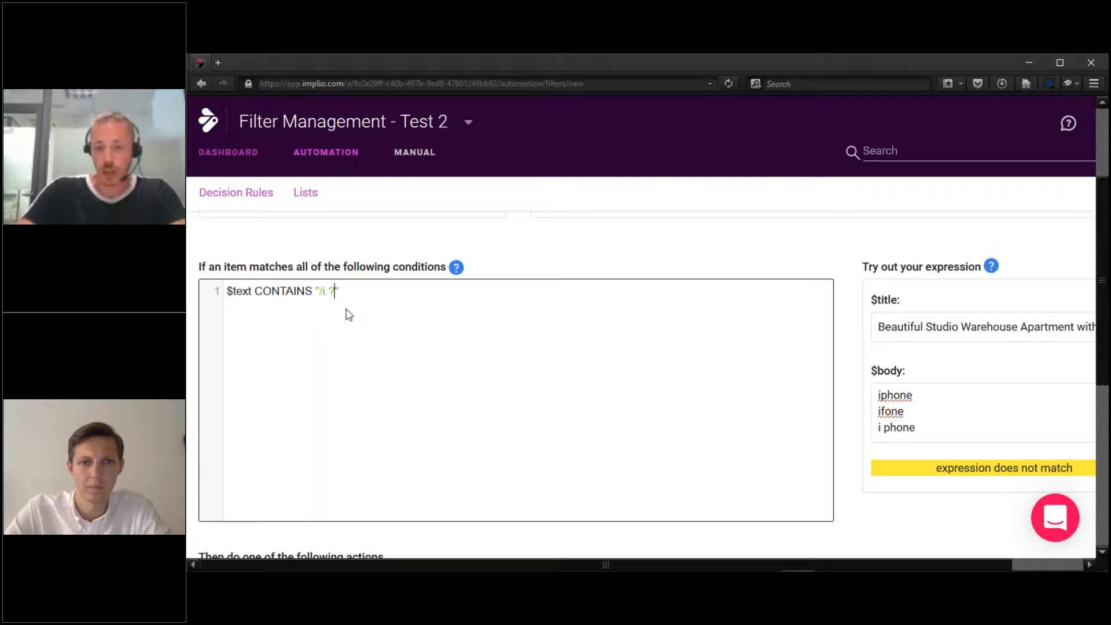
type("(f")
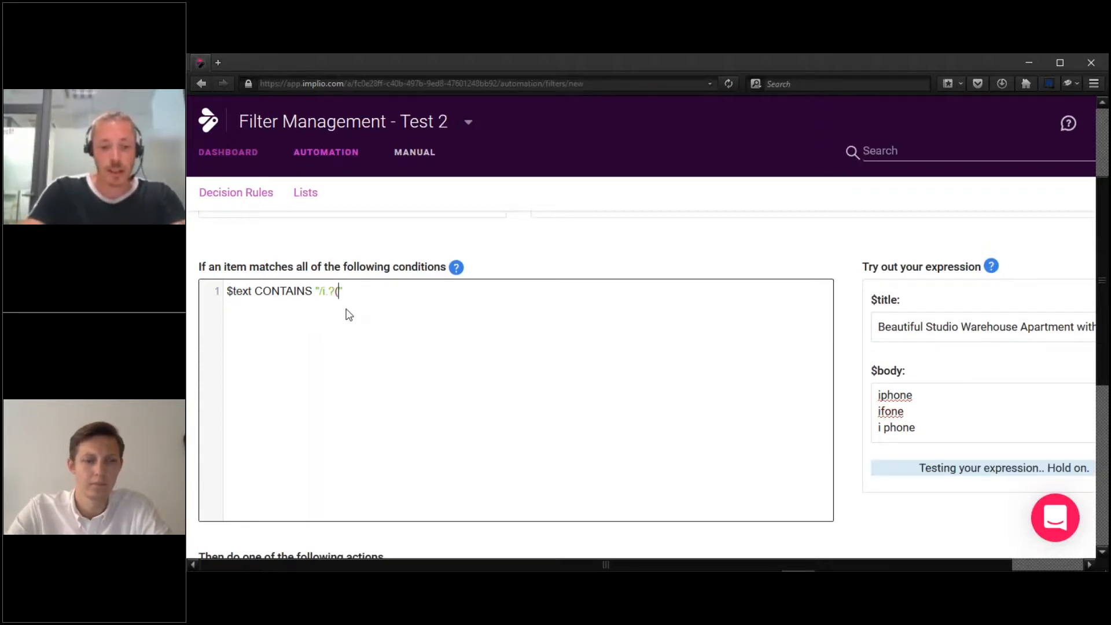
type("|p")
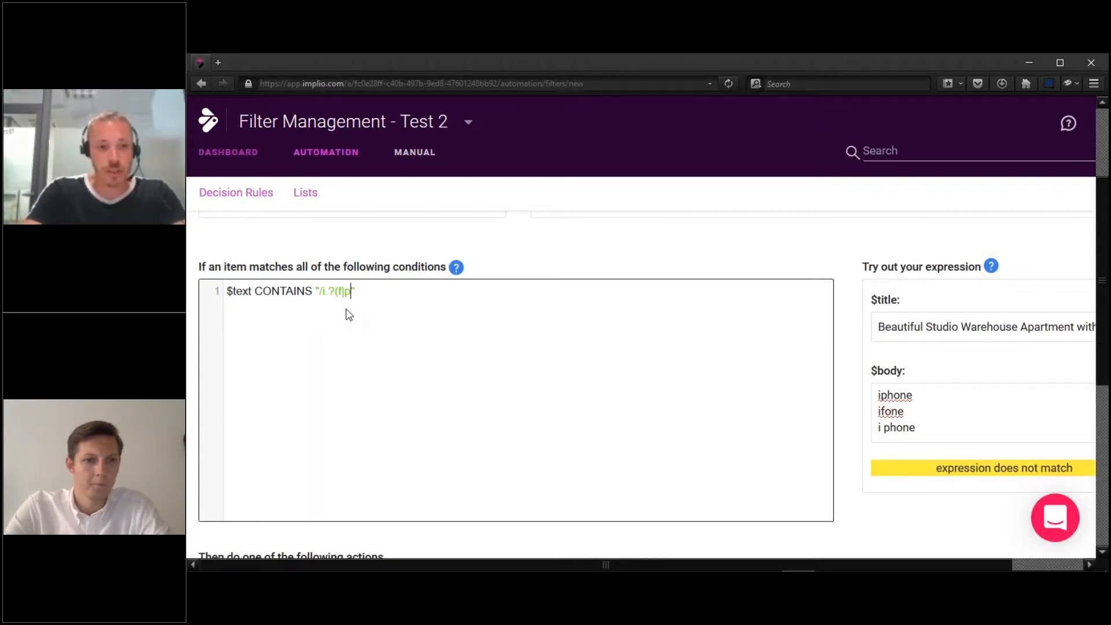
type("h)o")
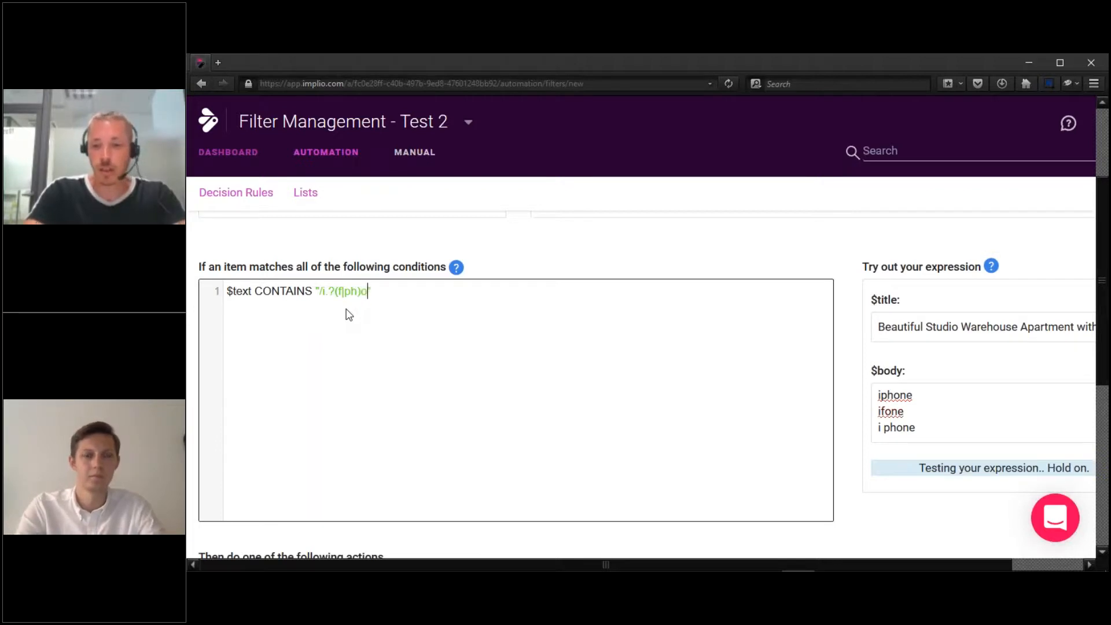
type("ne/i")
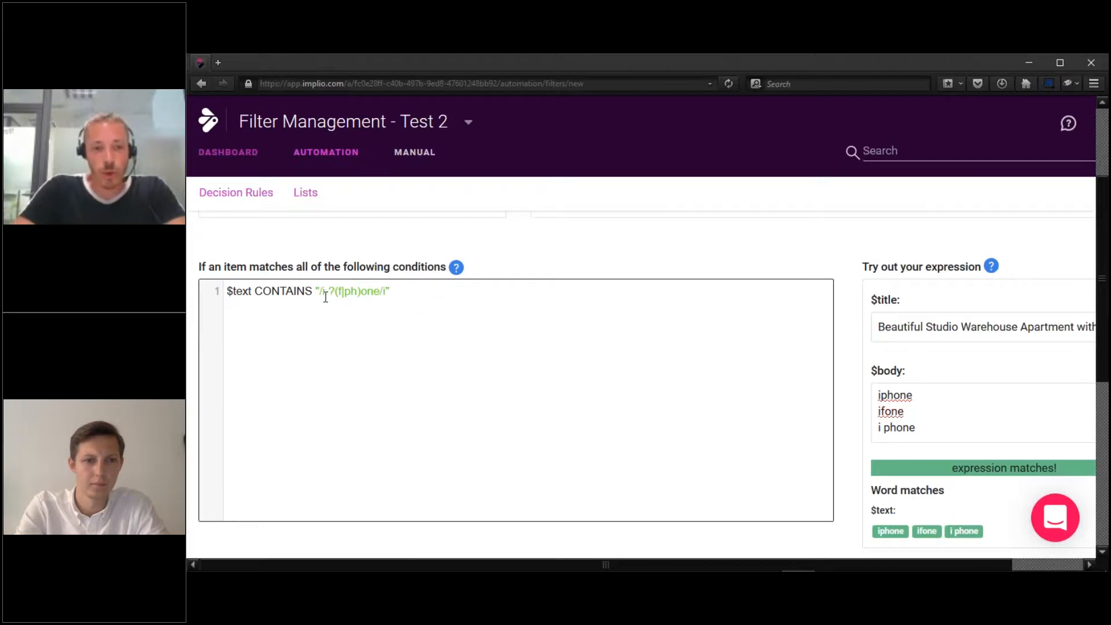
left_click(941, 402)
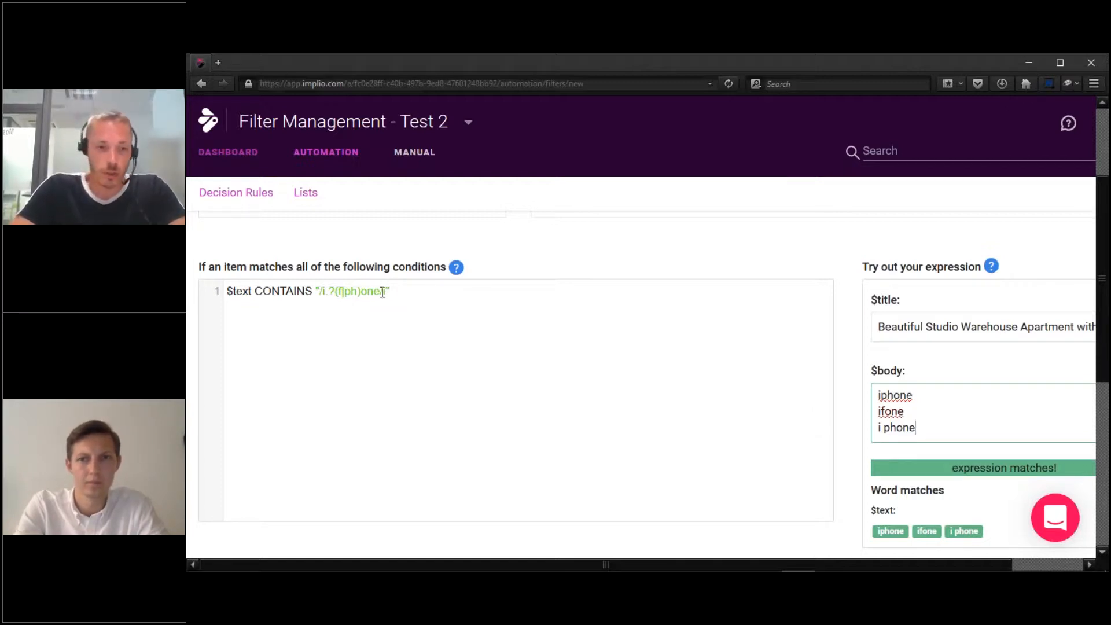
left_click(410, 286)
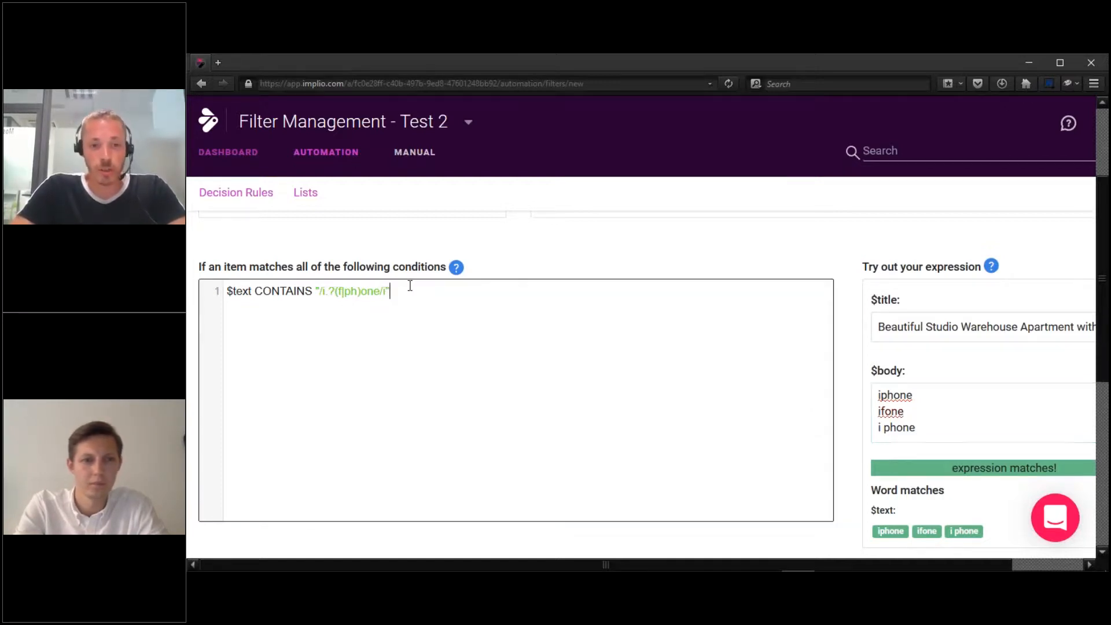
Replace the test body with new pasted sample lines.
left_click(1011, 387)
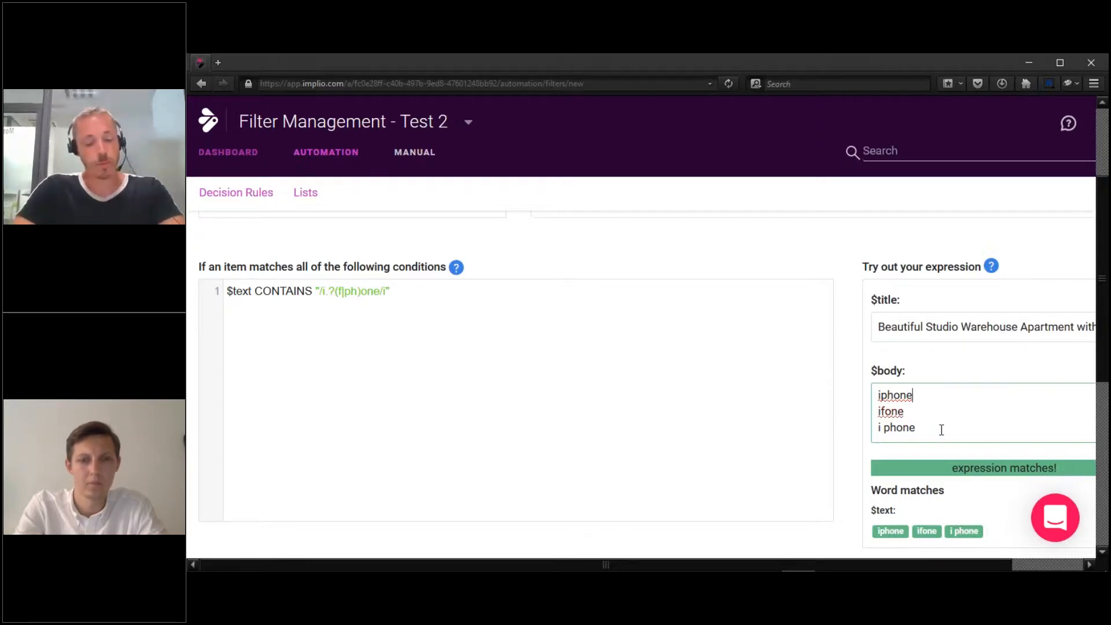
key("ctrl+a")
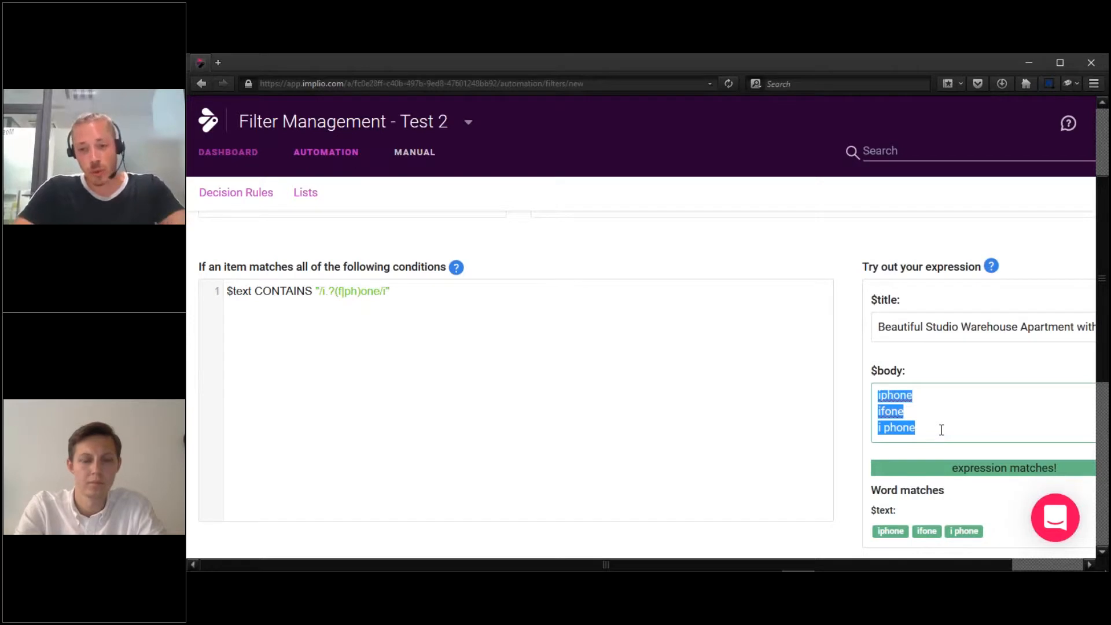
key("ctrl+v")
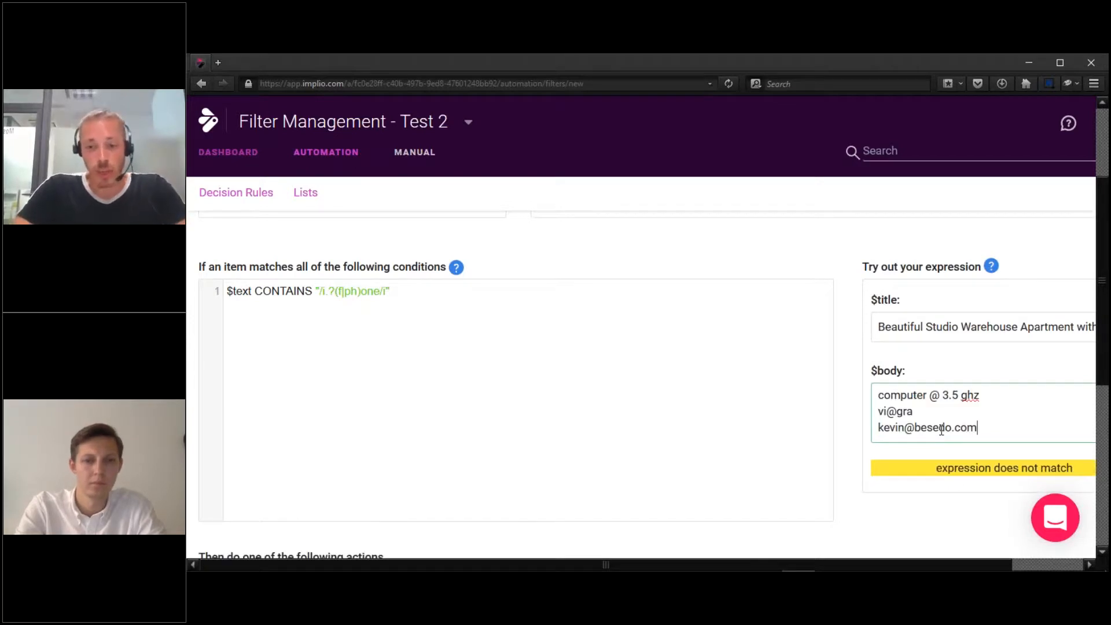
Replace the phone pattern in the regex with the start of an e-mail pattern, "/[a-z".
left_click(401, 290)
key("Left")
key("shift+Left")
key("shift+Left")
key("shift+Left")
key("shift+Left")
key("shift+Left")
key("shift+Left")
key("shift+Left")
key("shift+Left")
key("shift+Left")
key("shift+Left")
key("shift+Left")
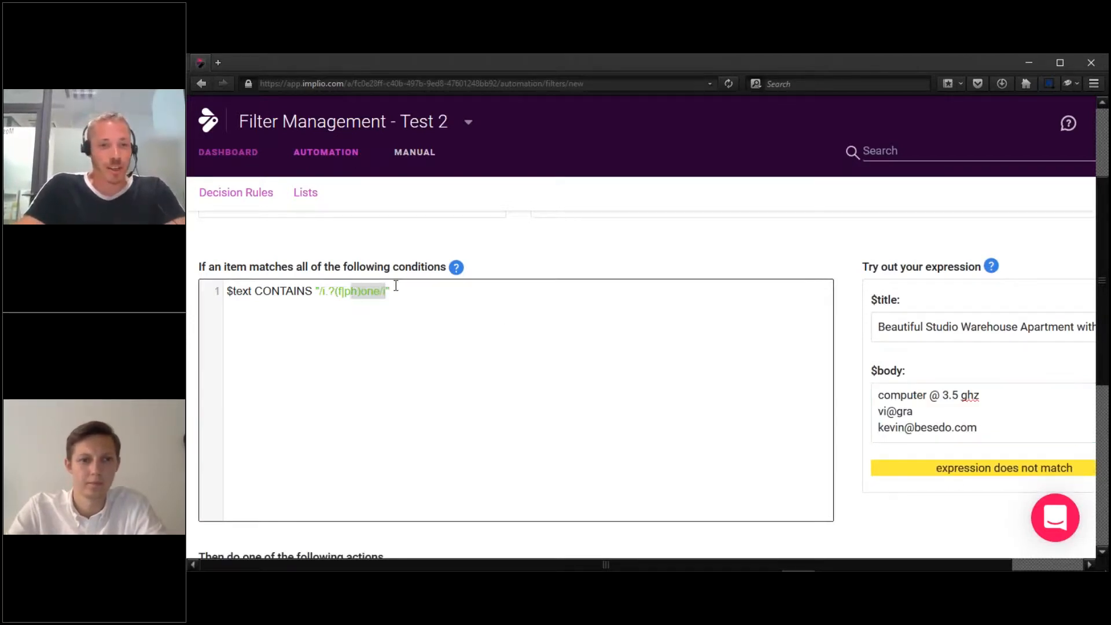
key("shift+Left")
key("shift+Left")
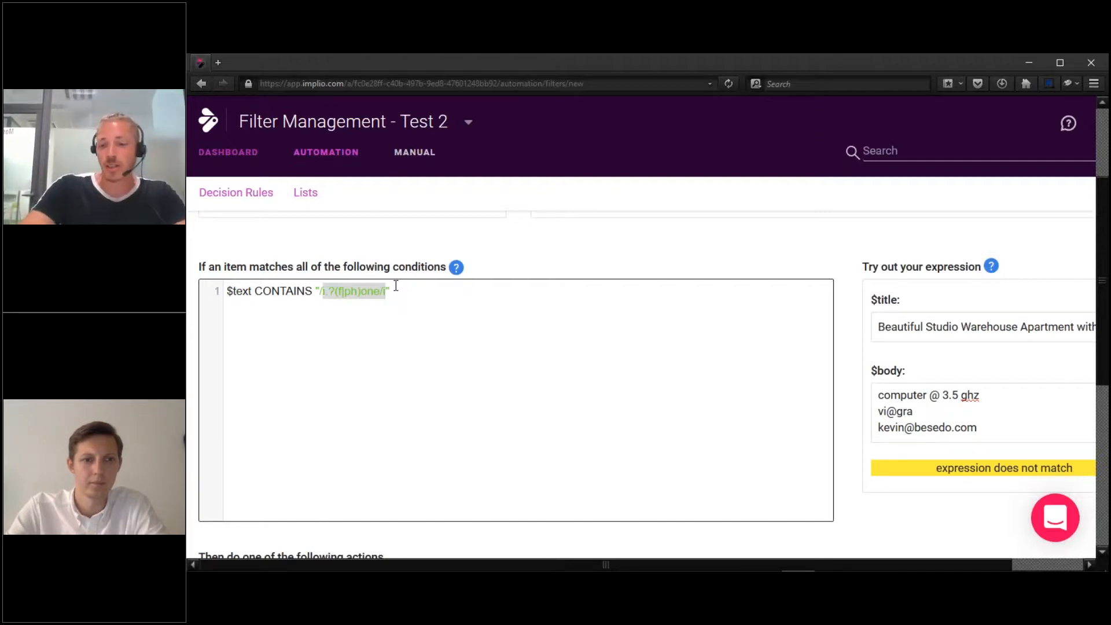
key("BackSpace")
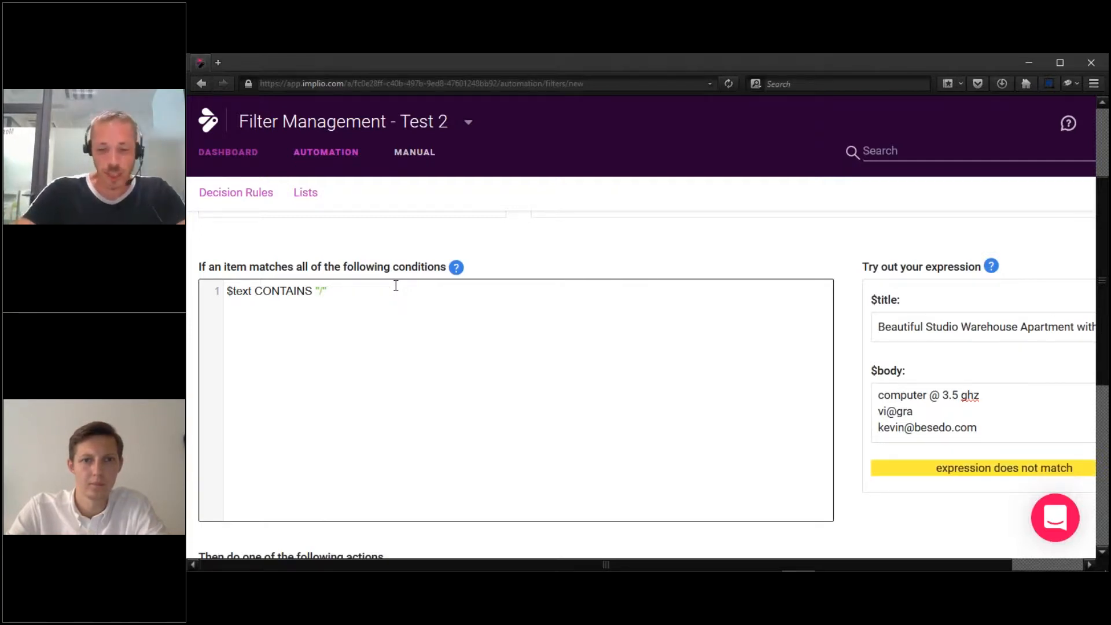
type("[")
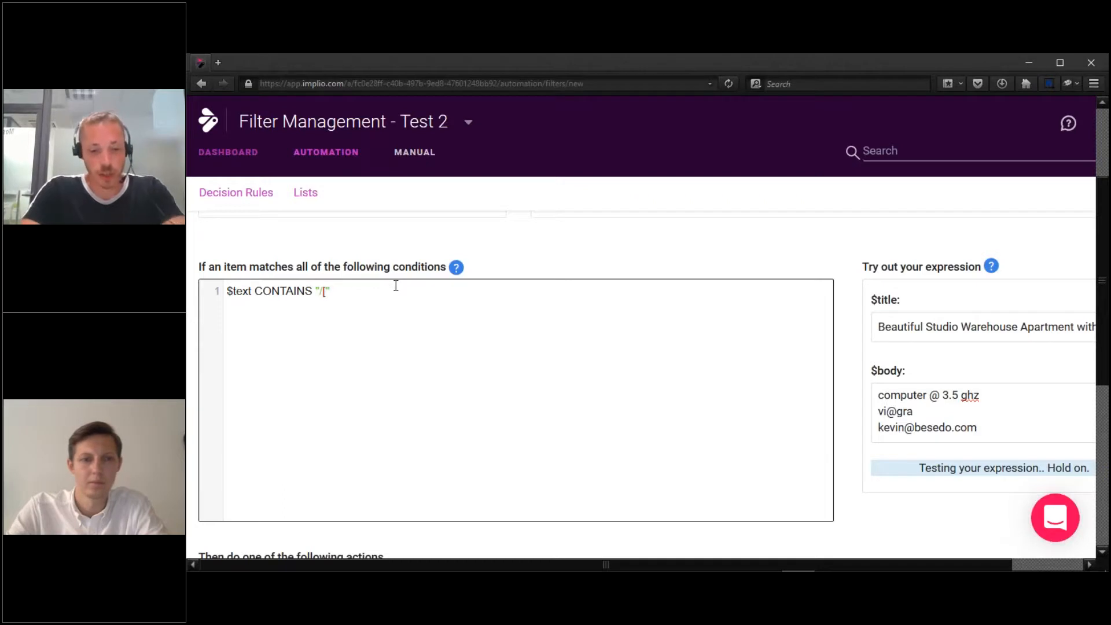
type("a")
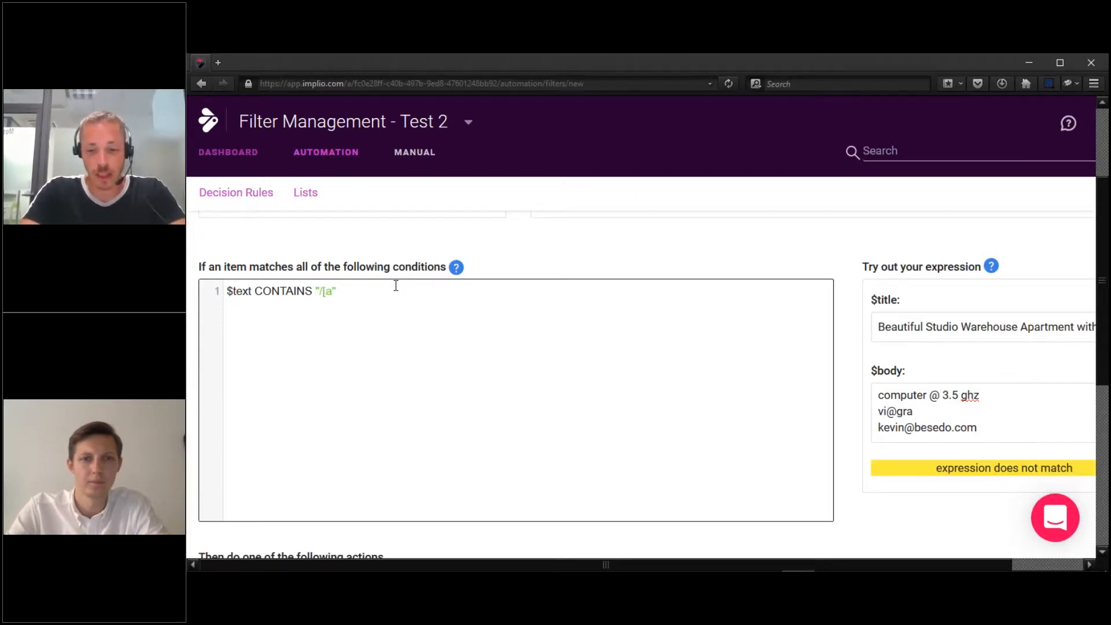
type("-z")
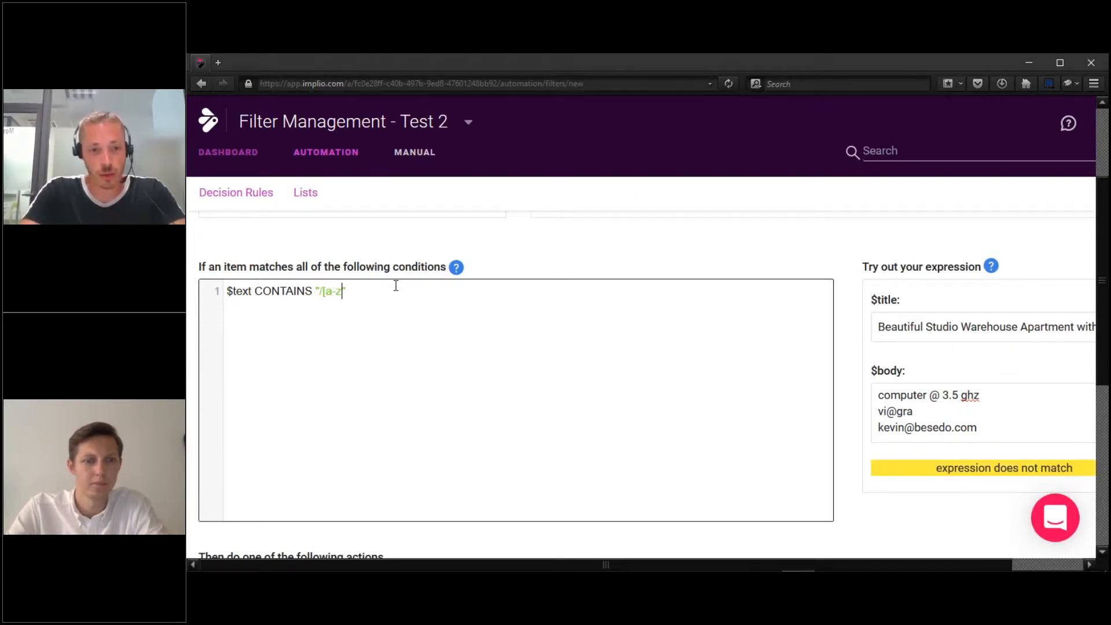
Highlight the user name, domain and com ending of the sample e-mail address in turn.
double_click(906, 427)
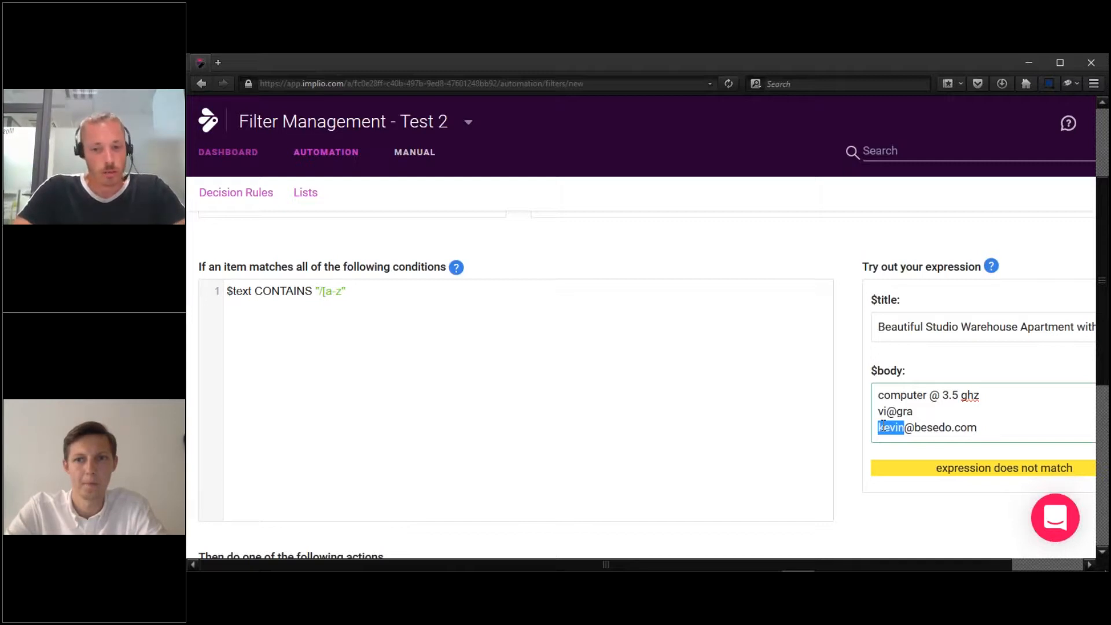
left_click(913, 428)
double_click(931, 428)
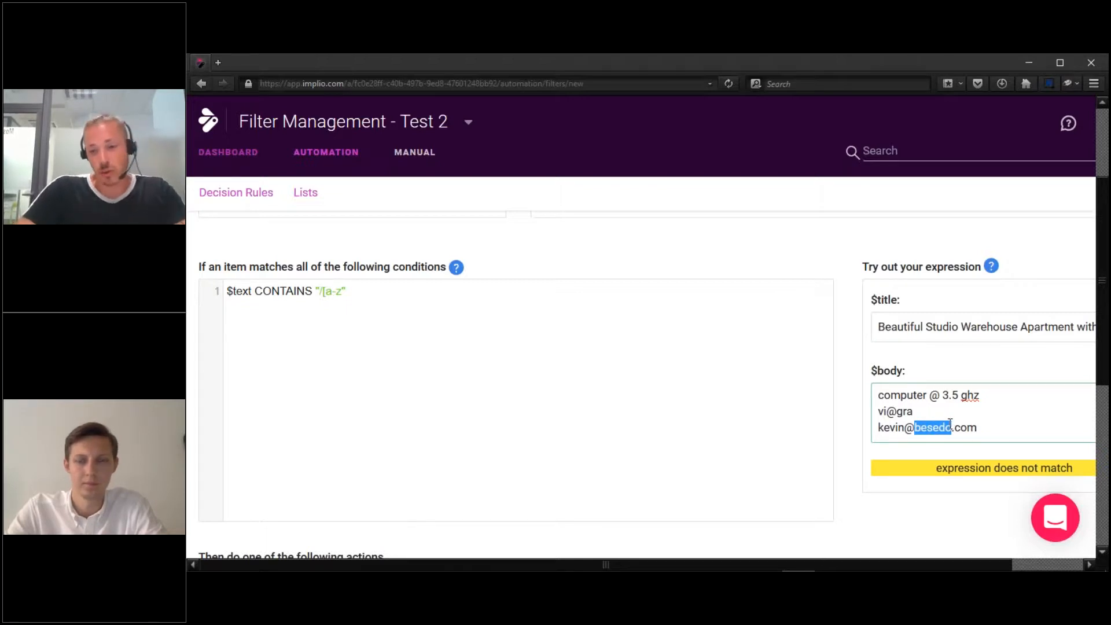
left_click(952, 428)
double_click(965, 428)
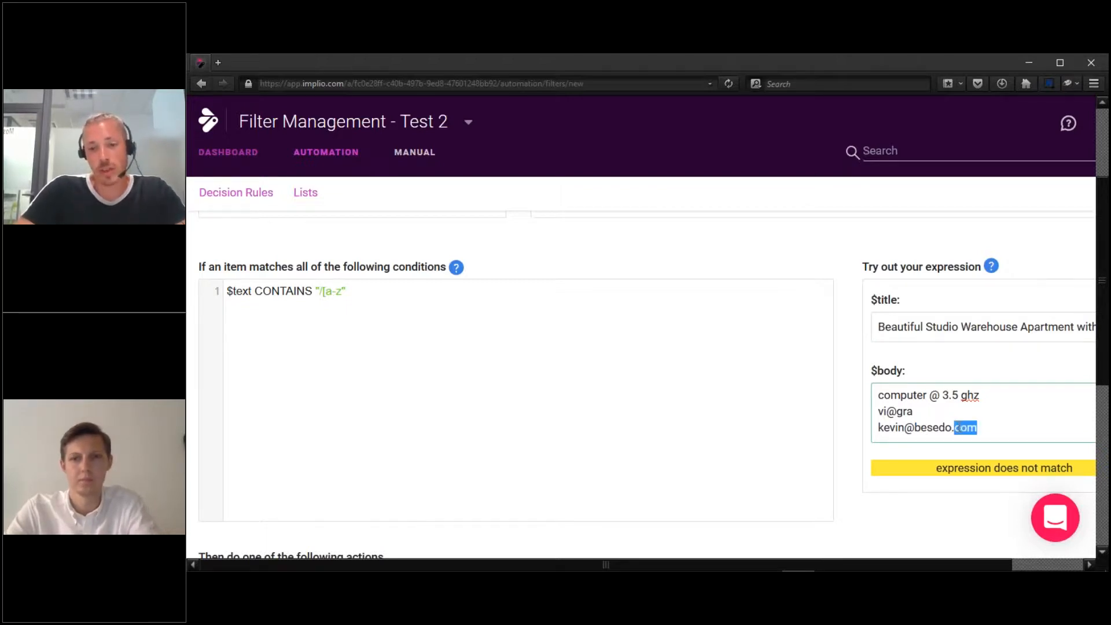
left_click(1006, 431)
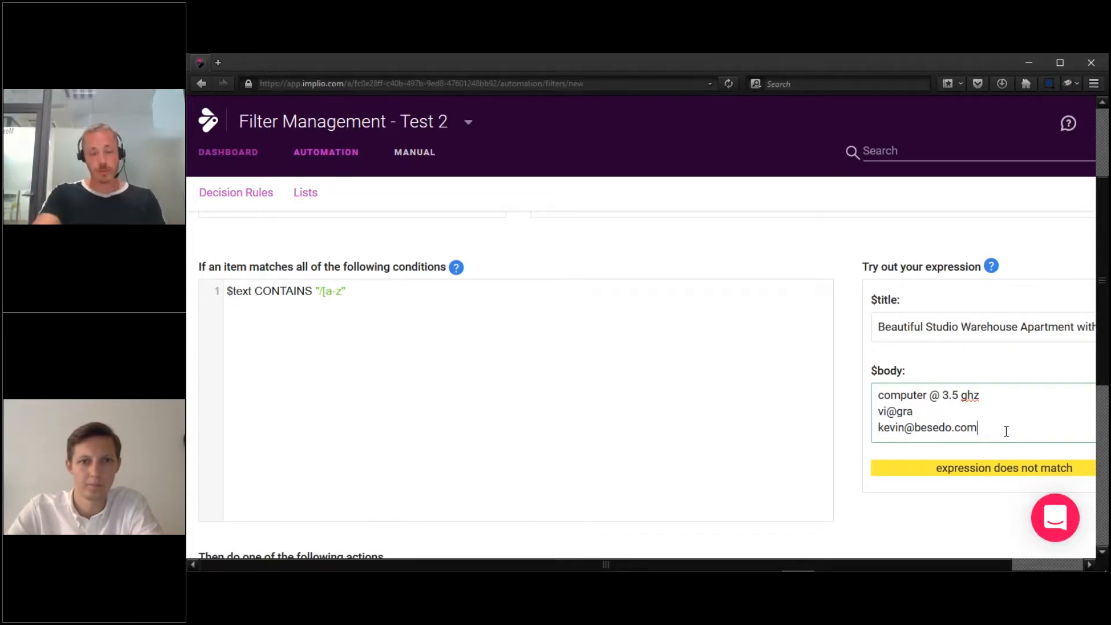
left_click(366, 305)
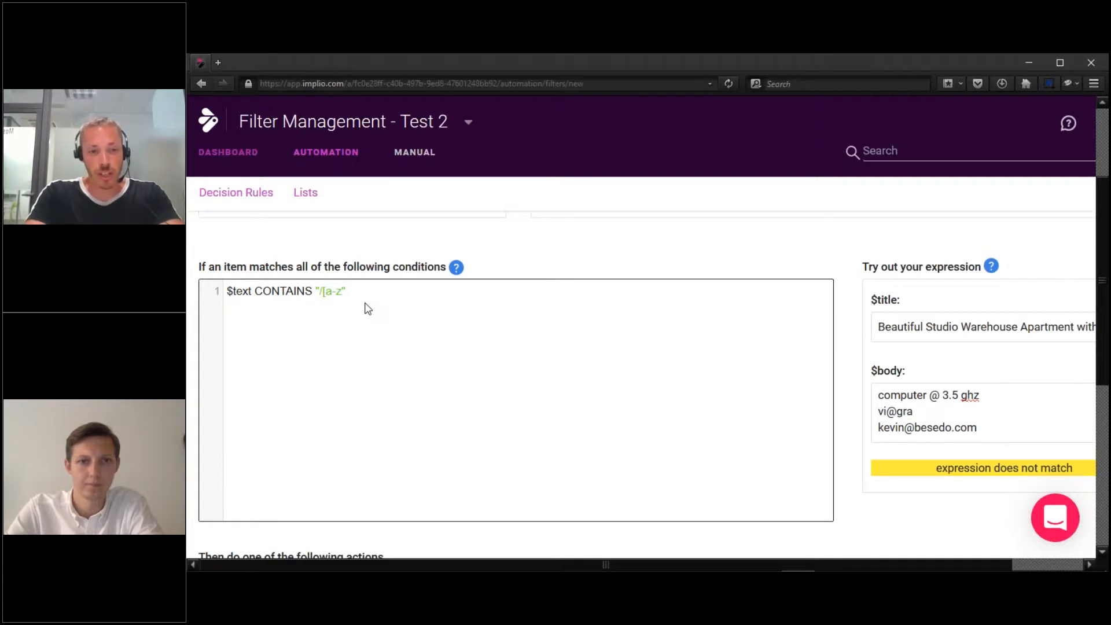
Complete the regex as /[a-z0-9._-]+@[a-z0-9.-_]+\.[a-z]{2,}/i and highlight the matched sample e-mail.
type("0-9._")
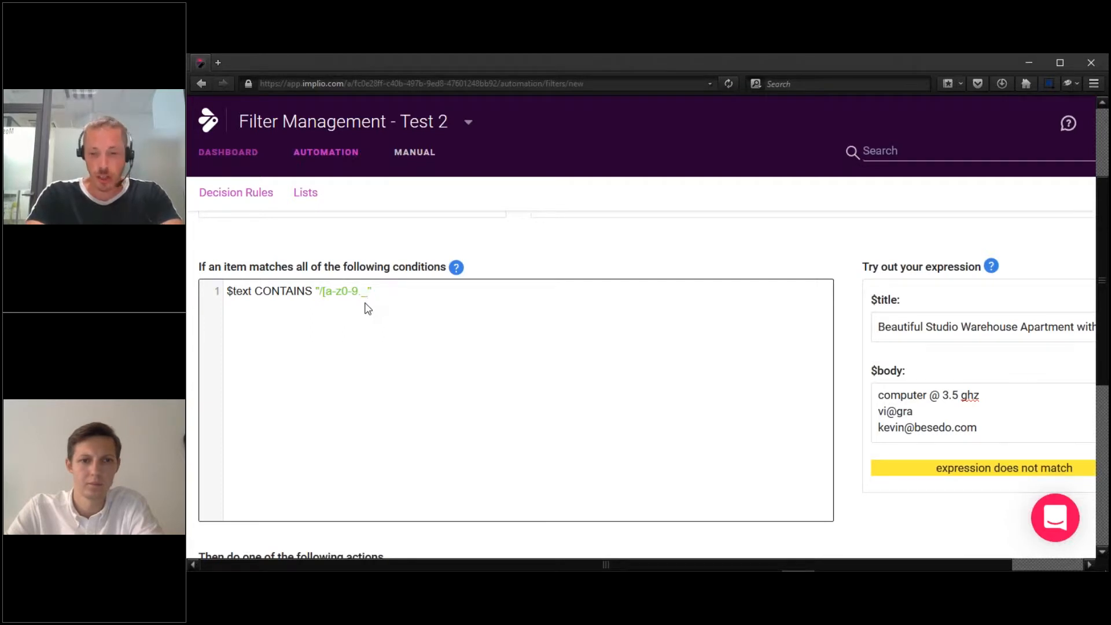
type("-")
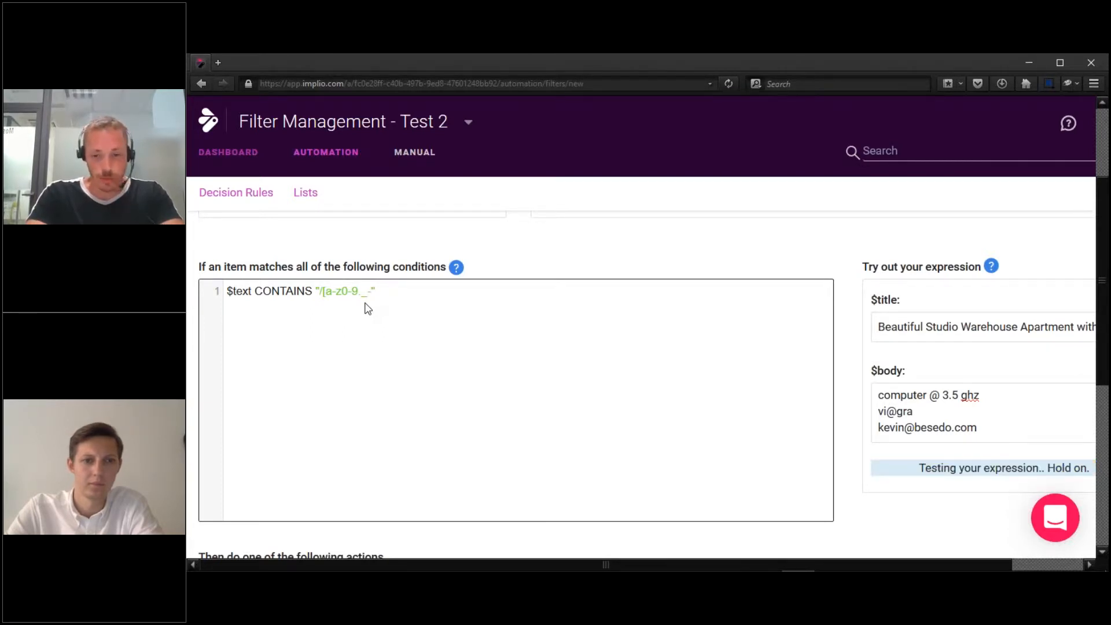
type("]")
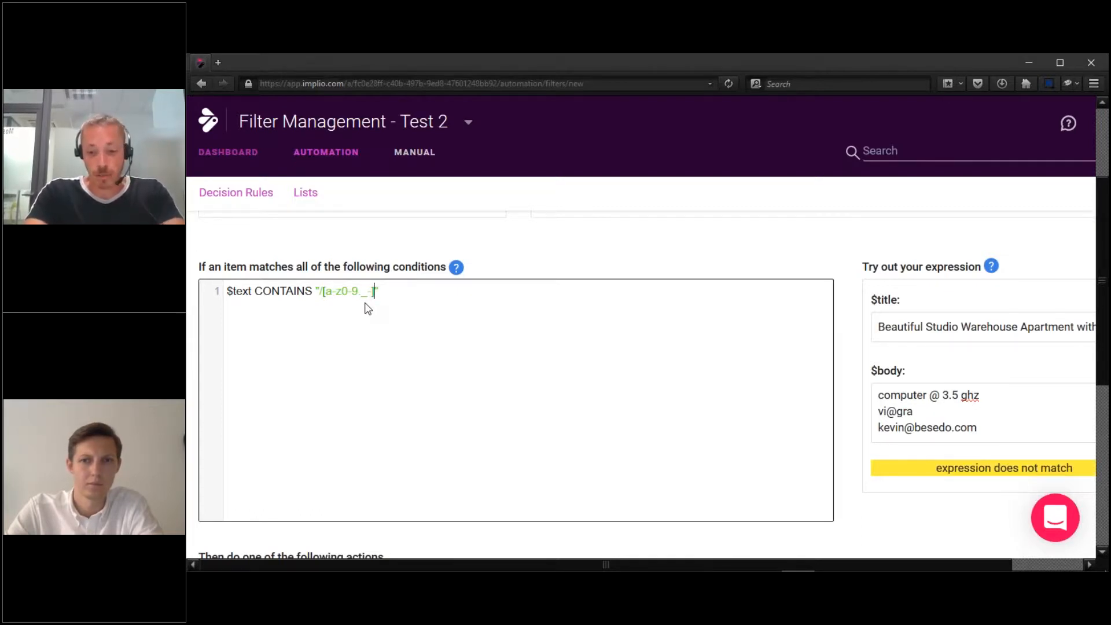
type("+")
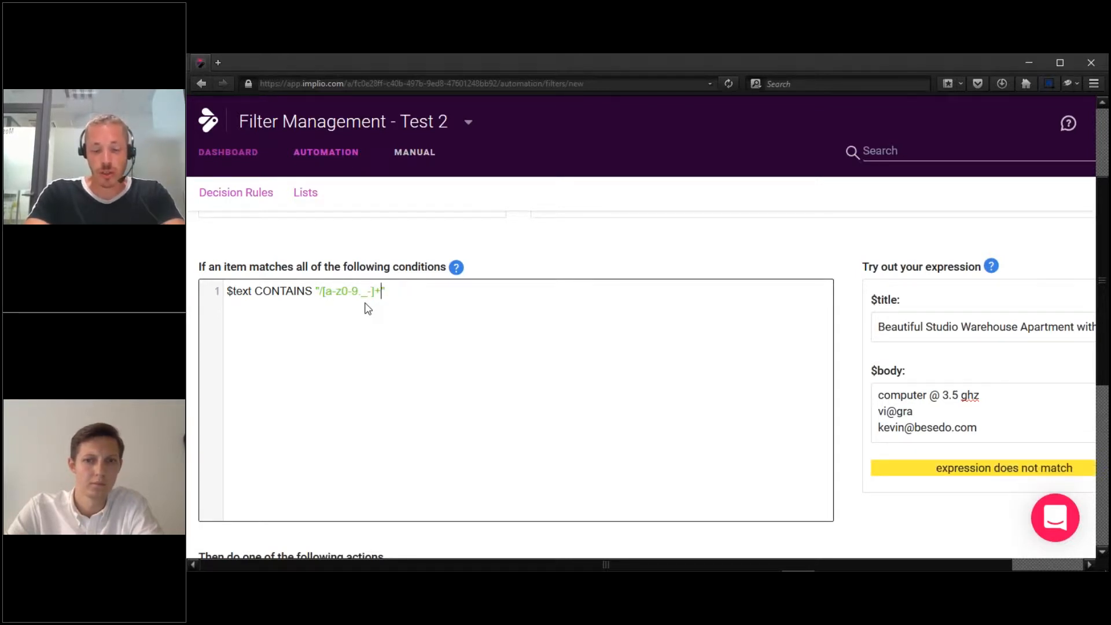
type("@[")
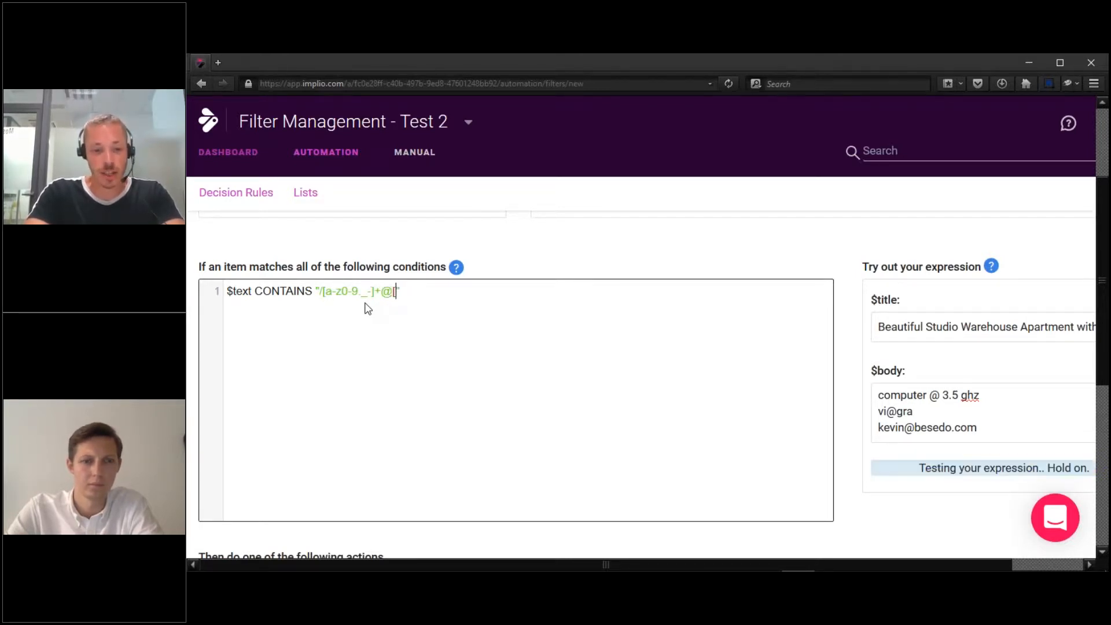
type("a-z")
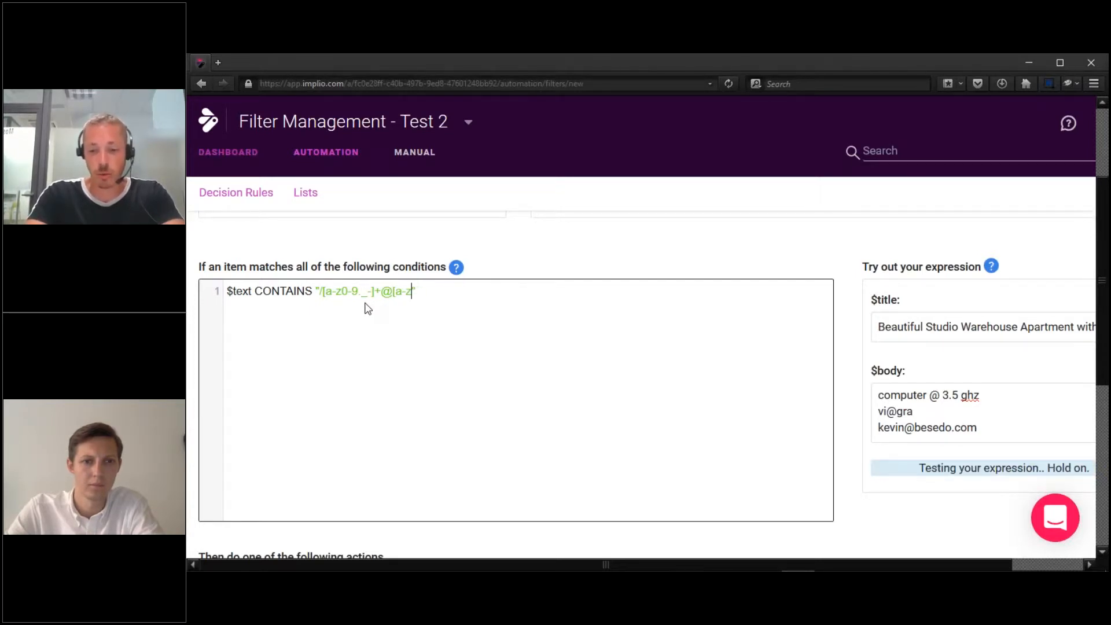
type("0")
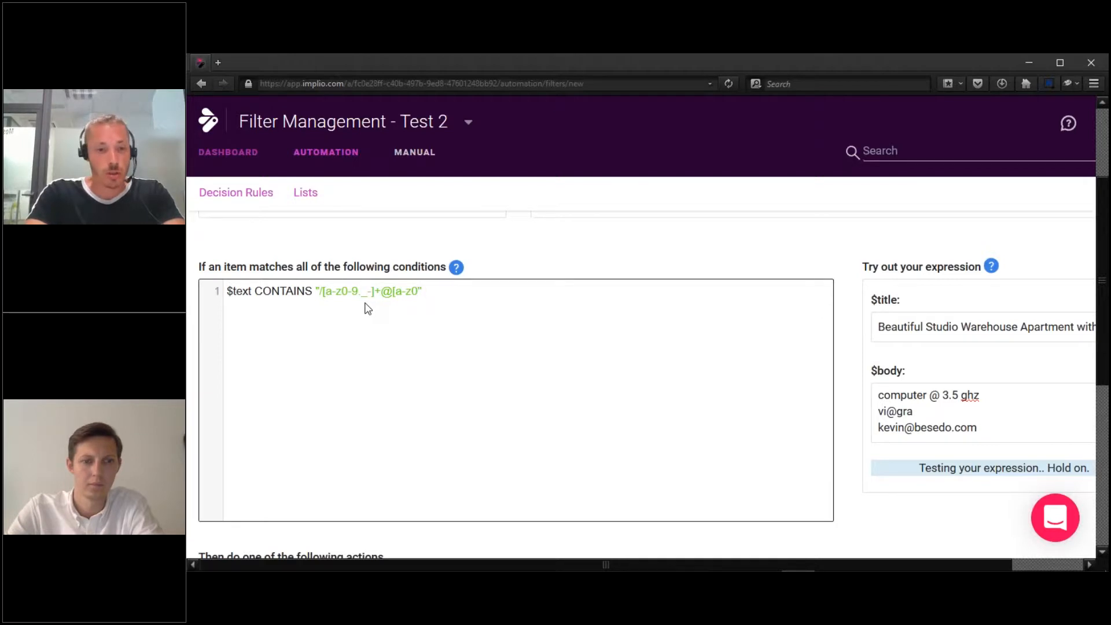
type("-9.-_")
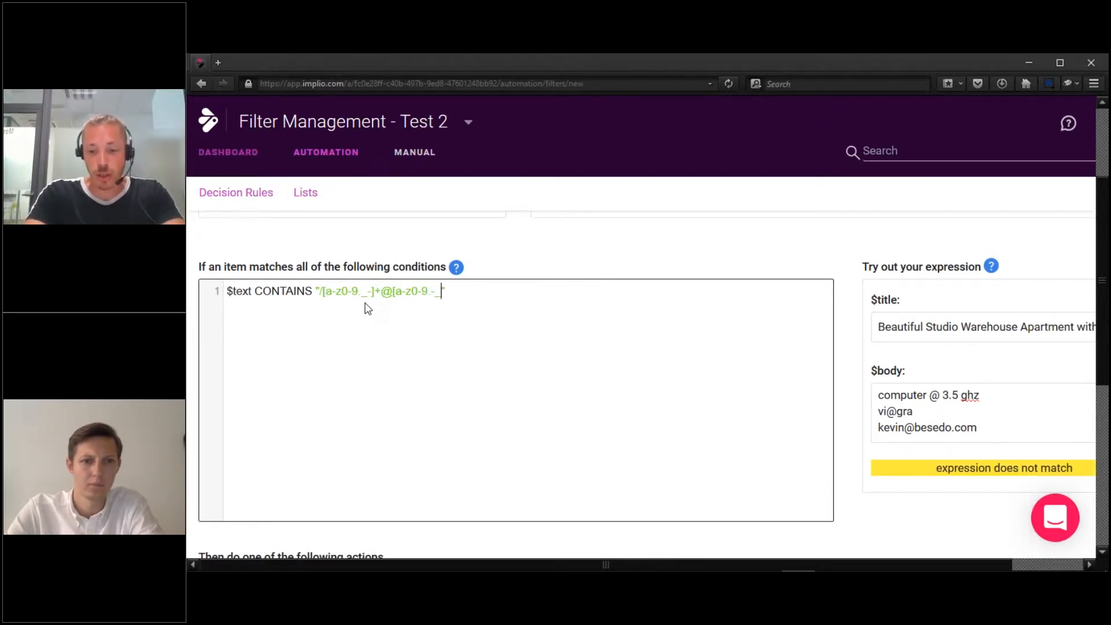
type("]+")
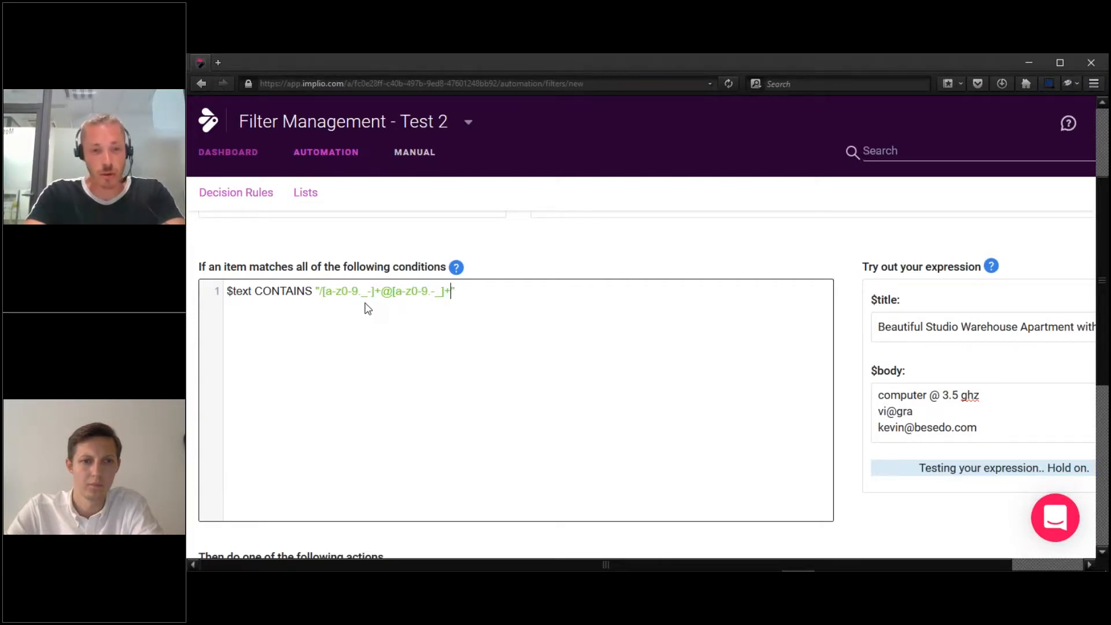
type("\\.")
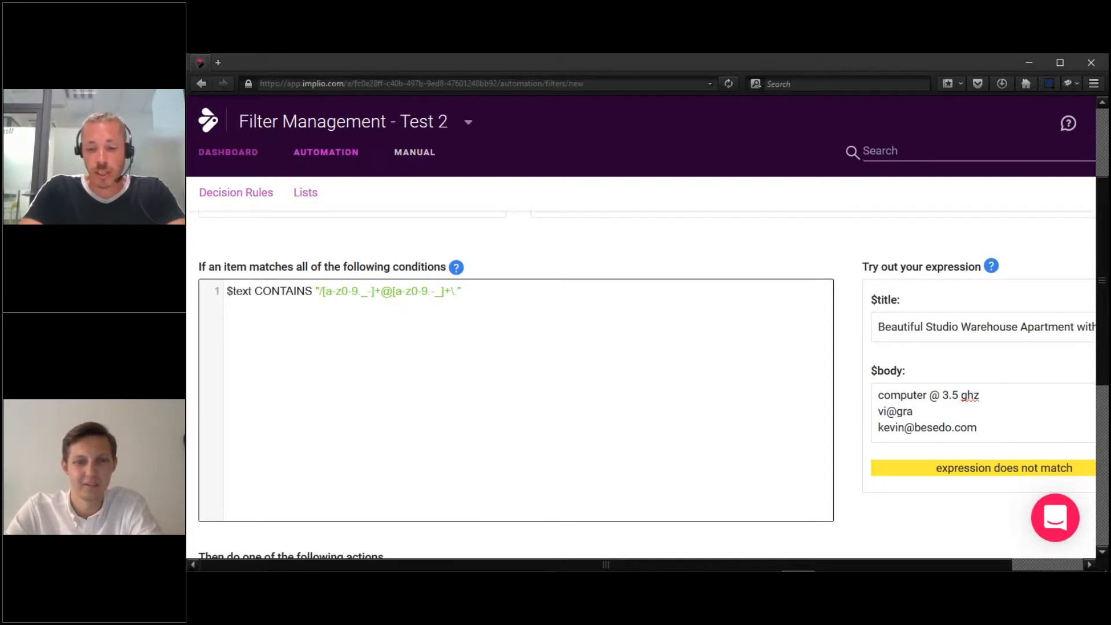
type("[")
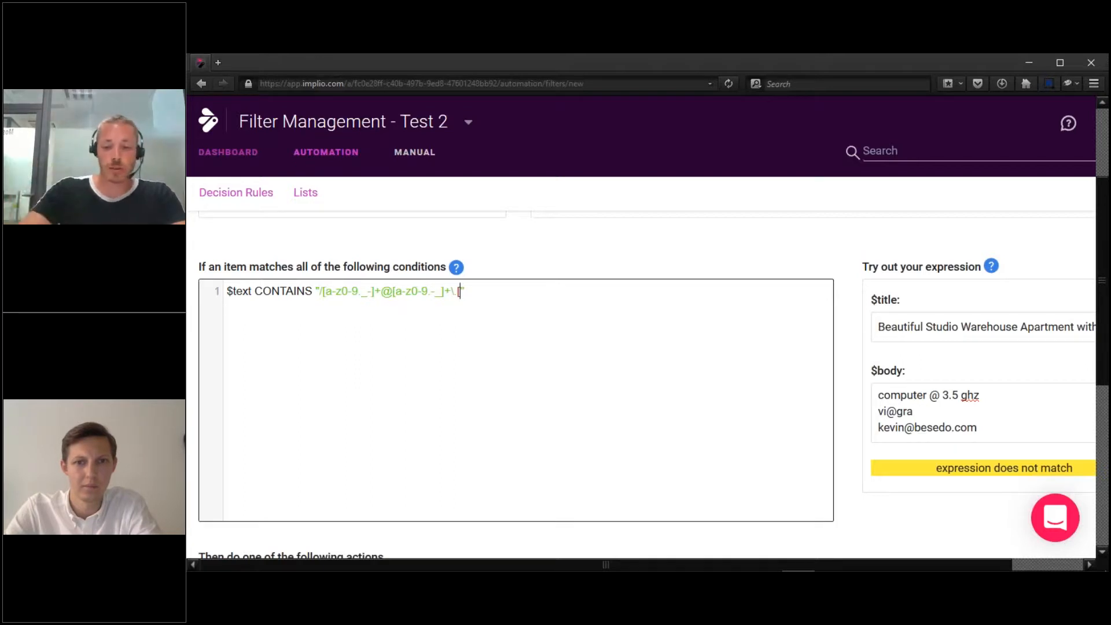
type("a-z]{2,")
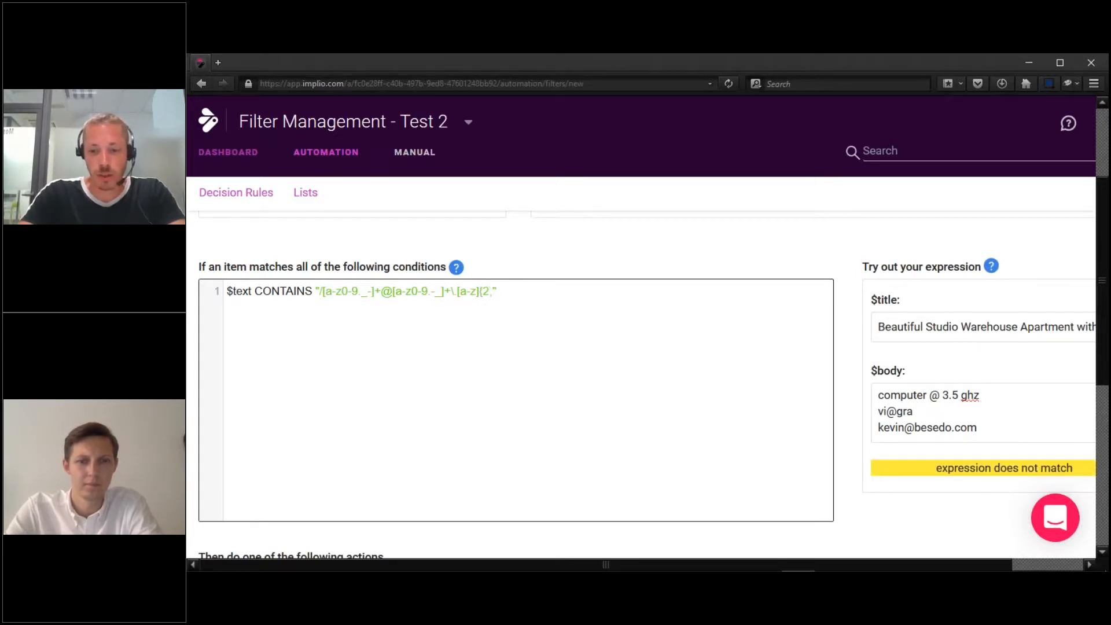
type("}/")
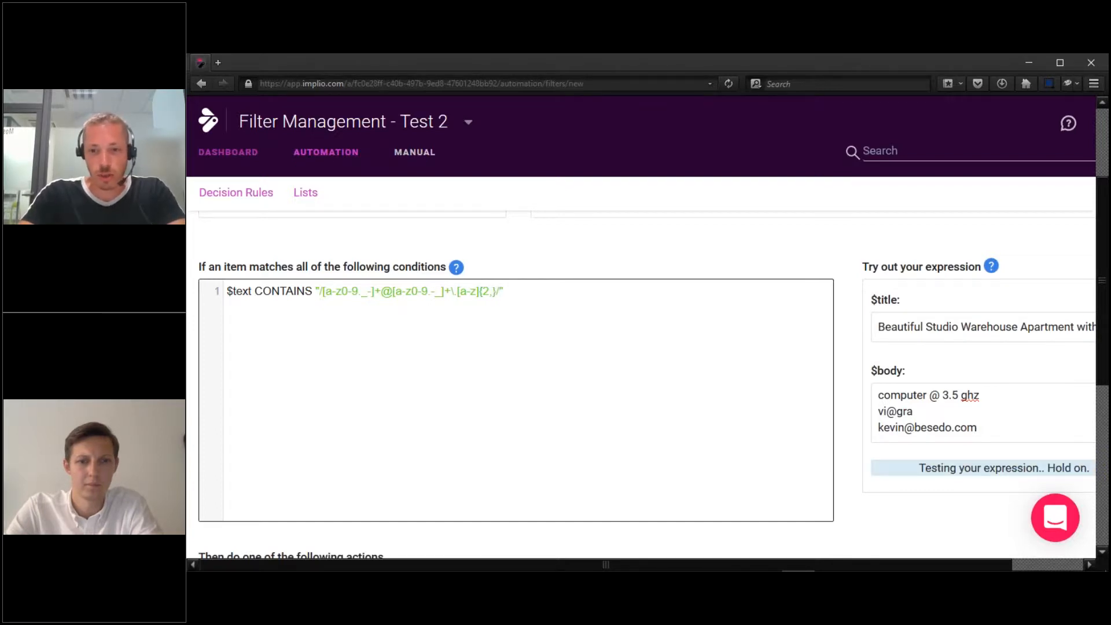
type("i")
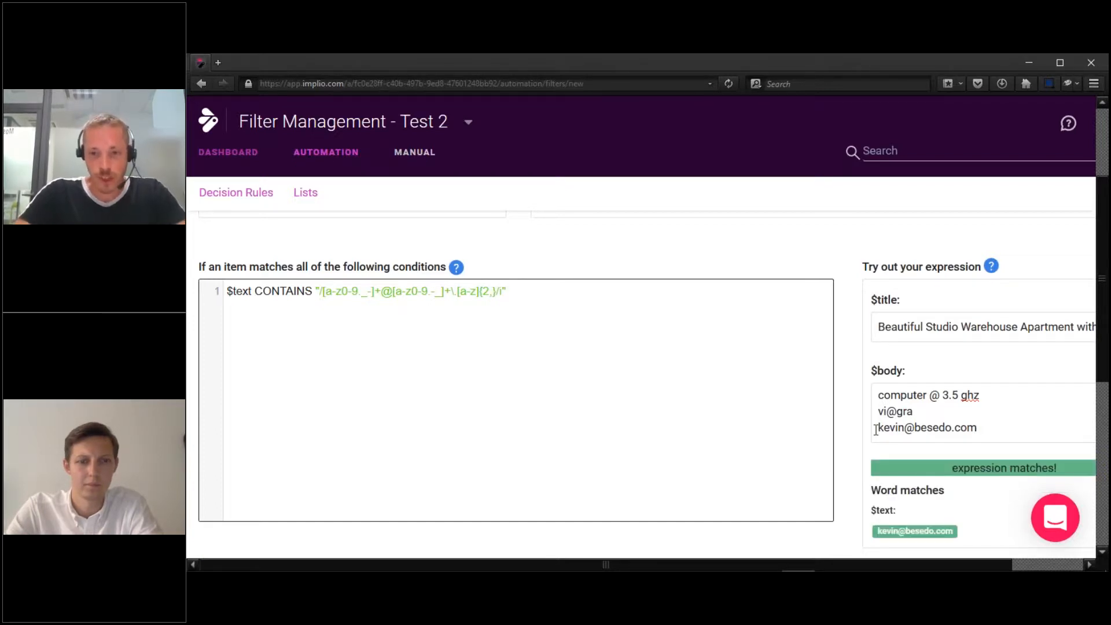
left_click_drag(876, 429, 977, 429)
Edit the sample e-mail address, inserting 098098 before the @ and spaces around it.
left_click(938, 409)
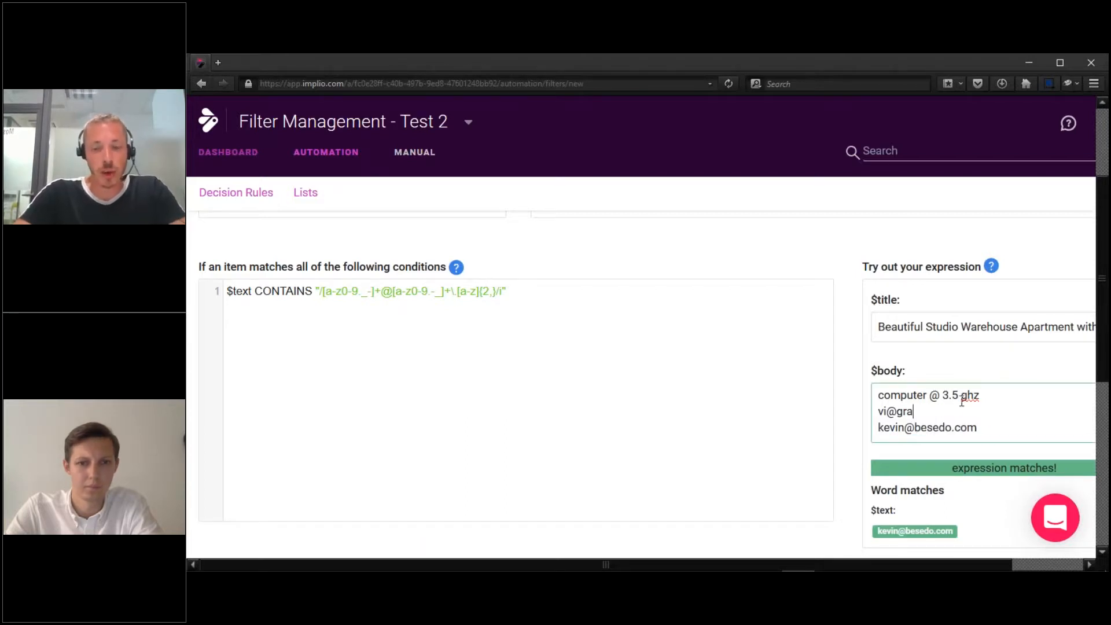
left_click_drag(929, 395, 980, 397)
left_click(913, 412)
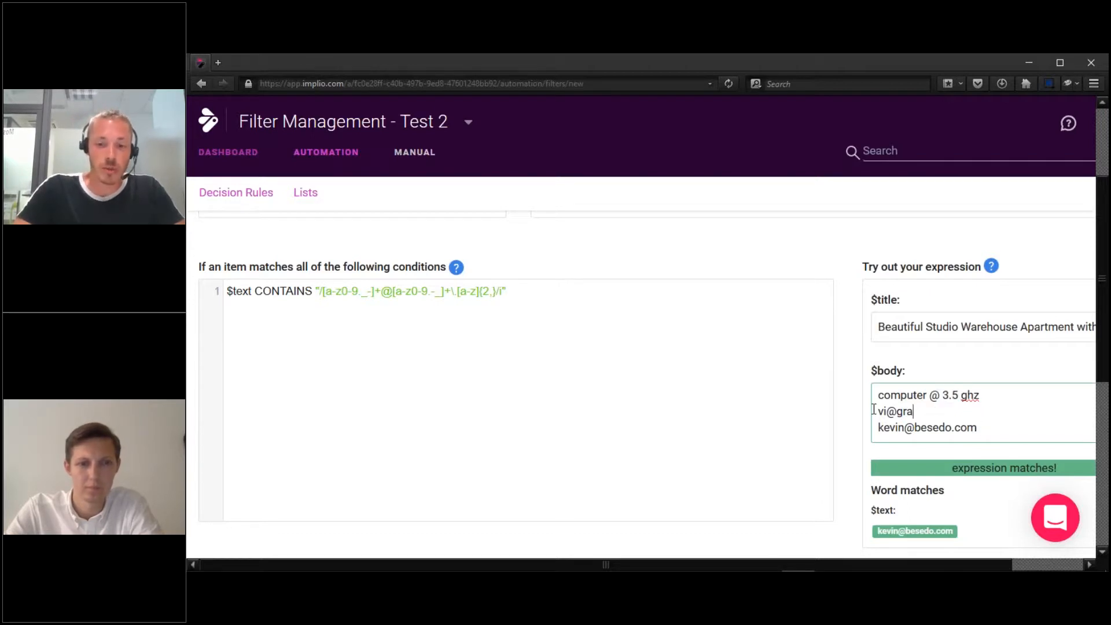
left_click(999, 431)
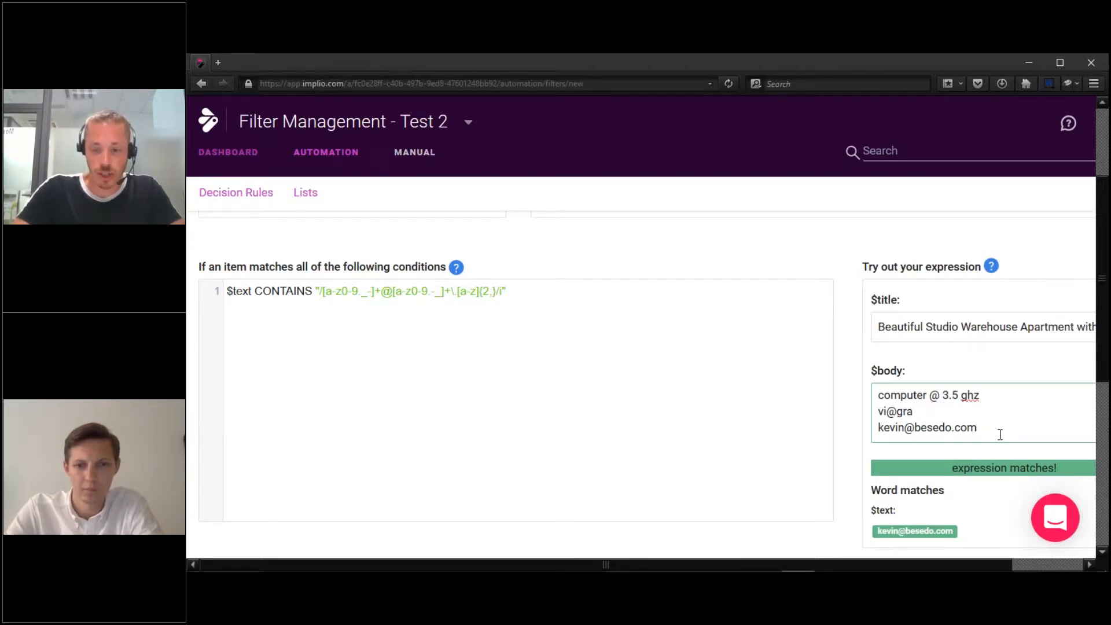
left_click(906, 428)
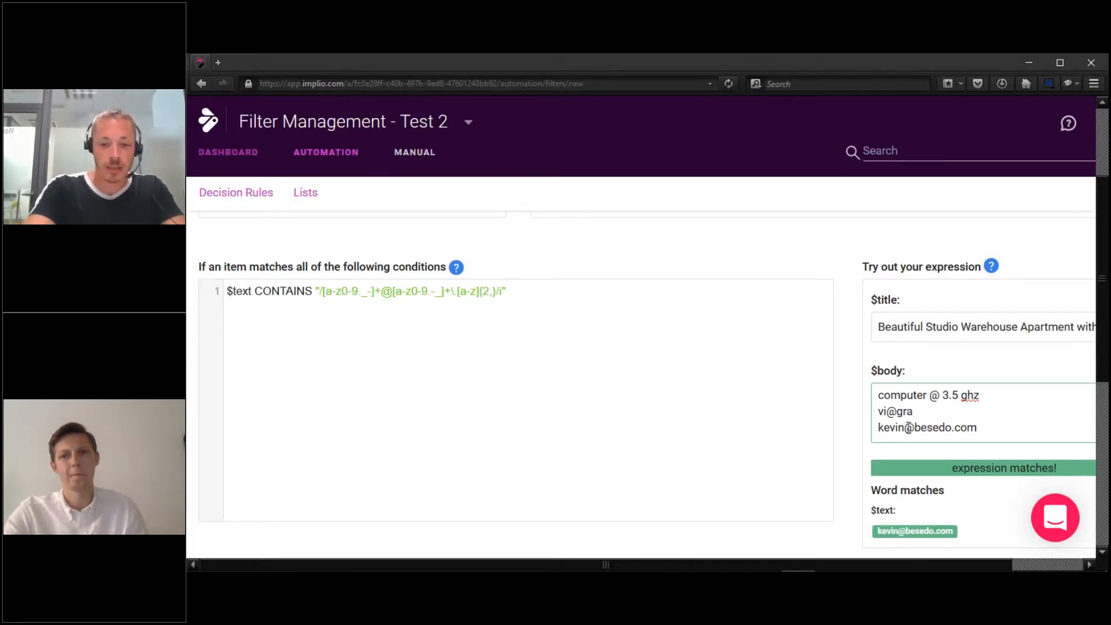
type("098")
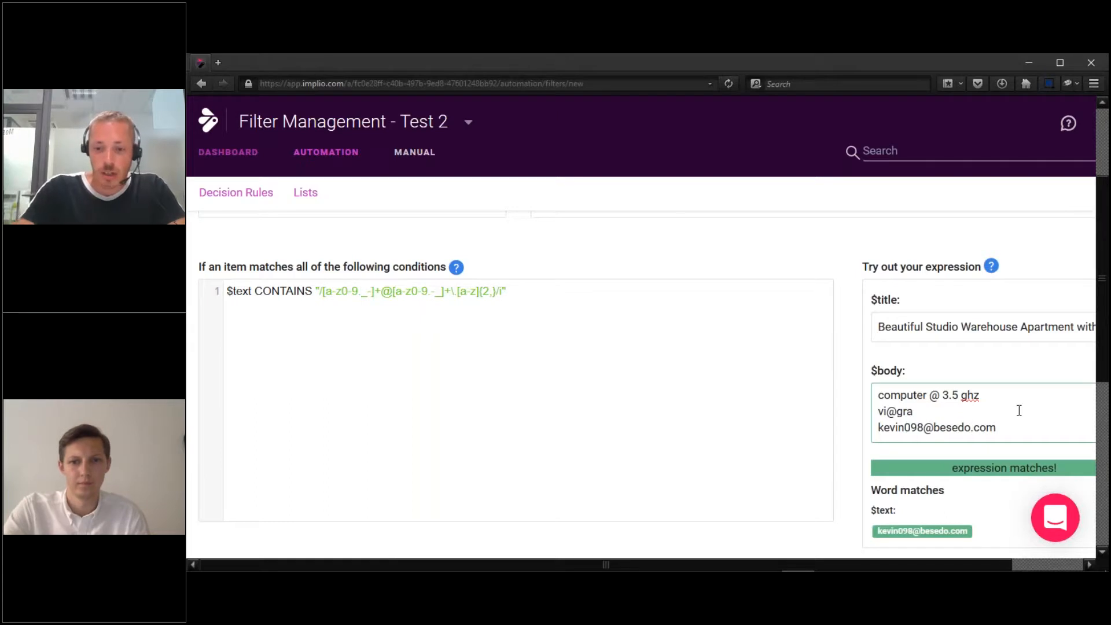
type("098")
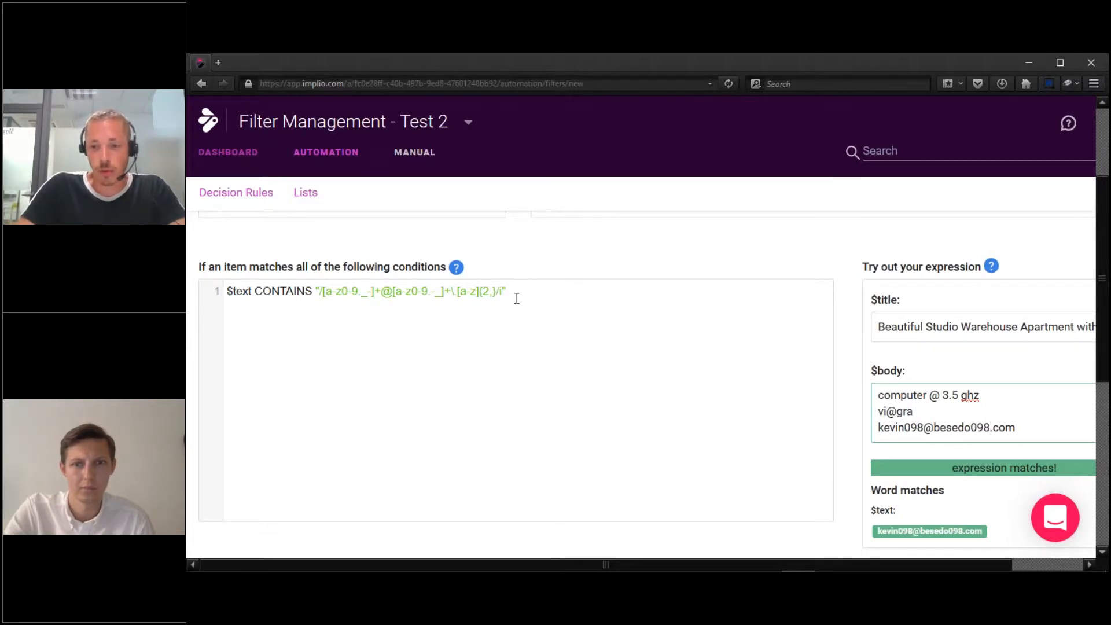
left_click(991, 427)
key("Right")
left_click(924, 426)
Add \s* around the @ and the escaped dot in the regex so the spaced address matches.
key("Right")
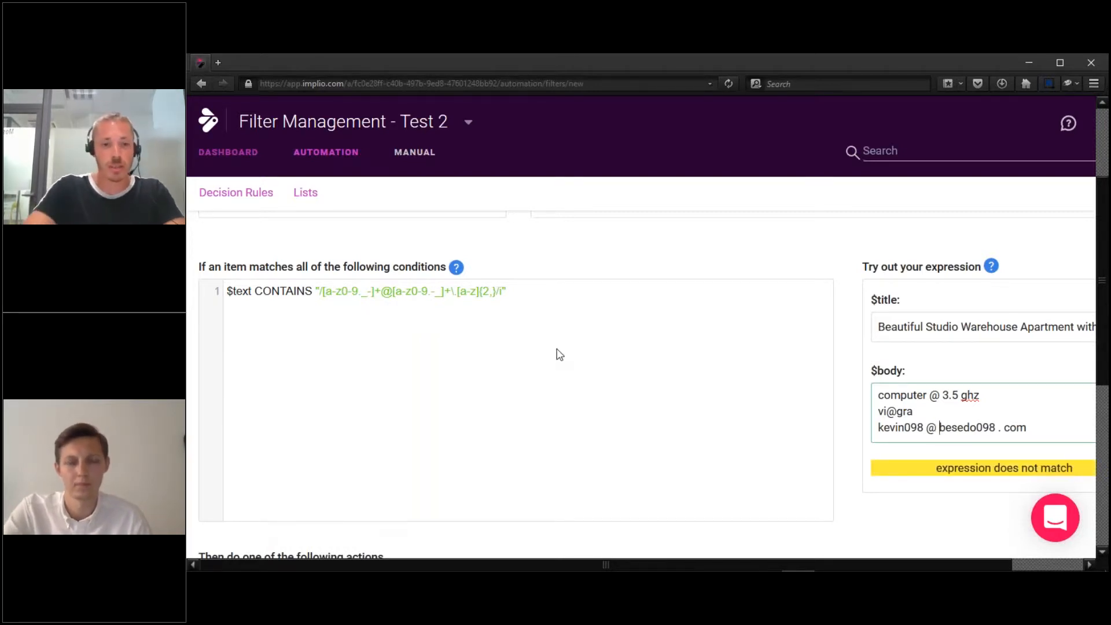
left_click(383, 290)
type("\\s")
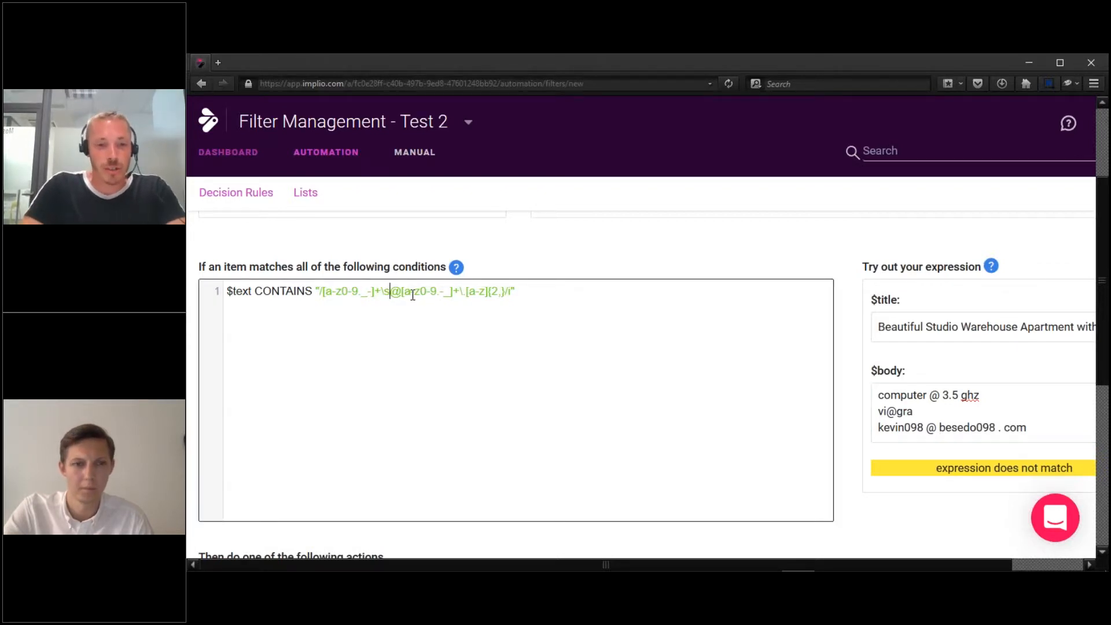
type("*")
key("Right")
type("\\s*")
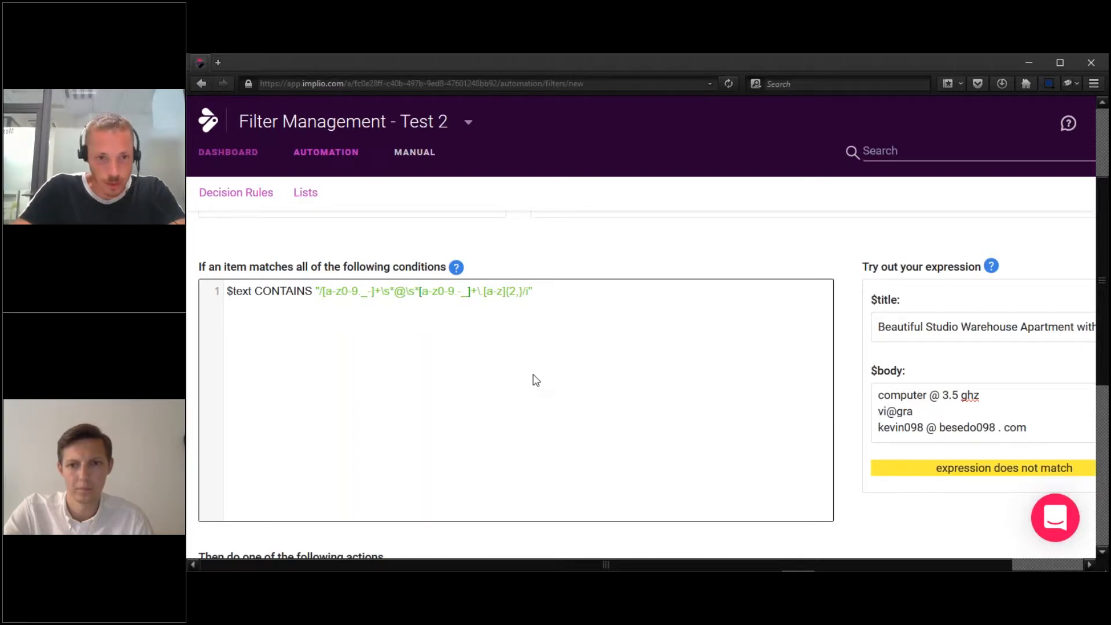
left_click(478, 290)
type("\\s*")
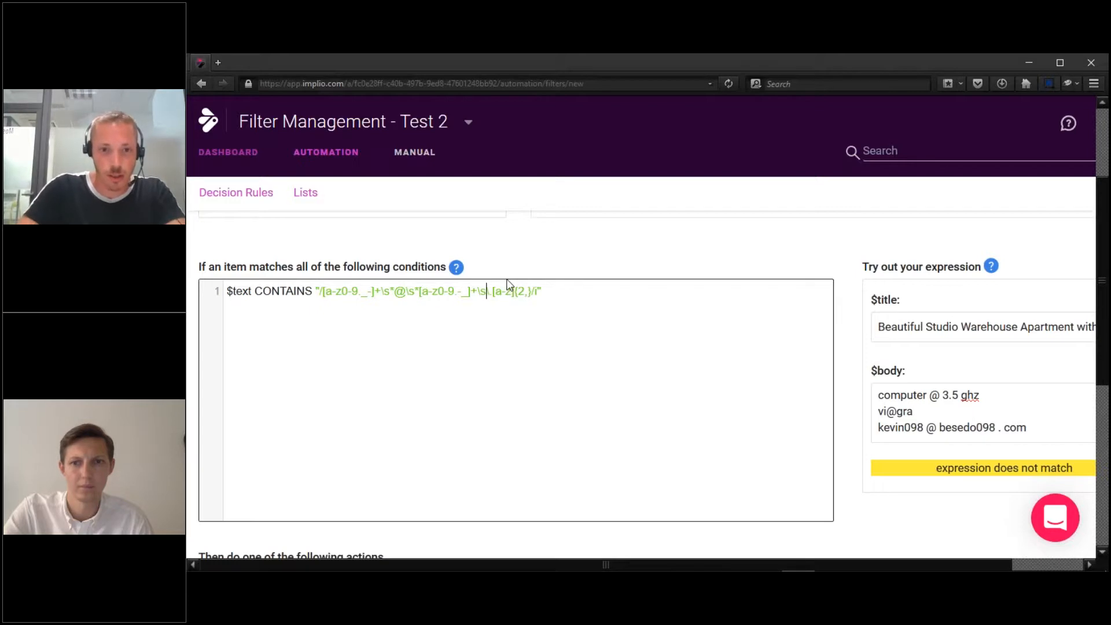
key("Right")
key("Right")
type("\\s")
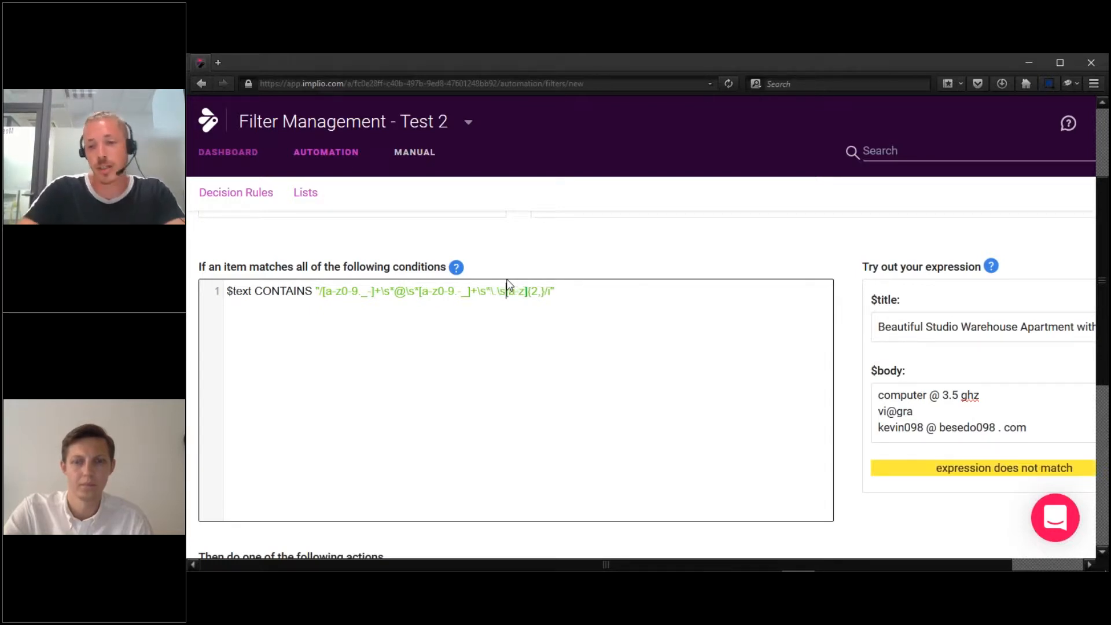
type("*")
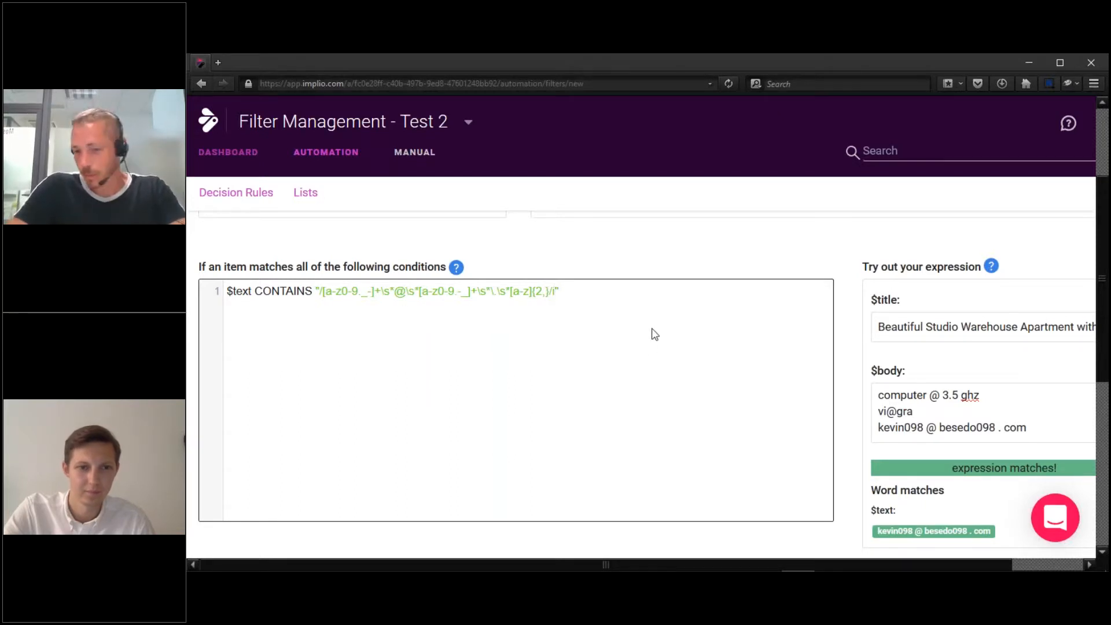
left_click(938, 411)
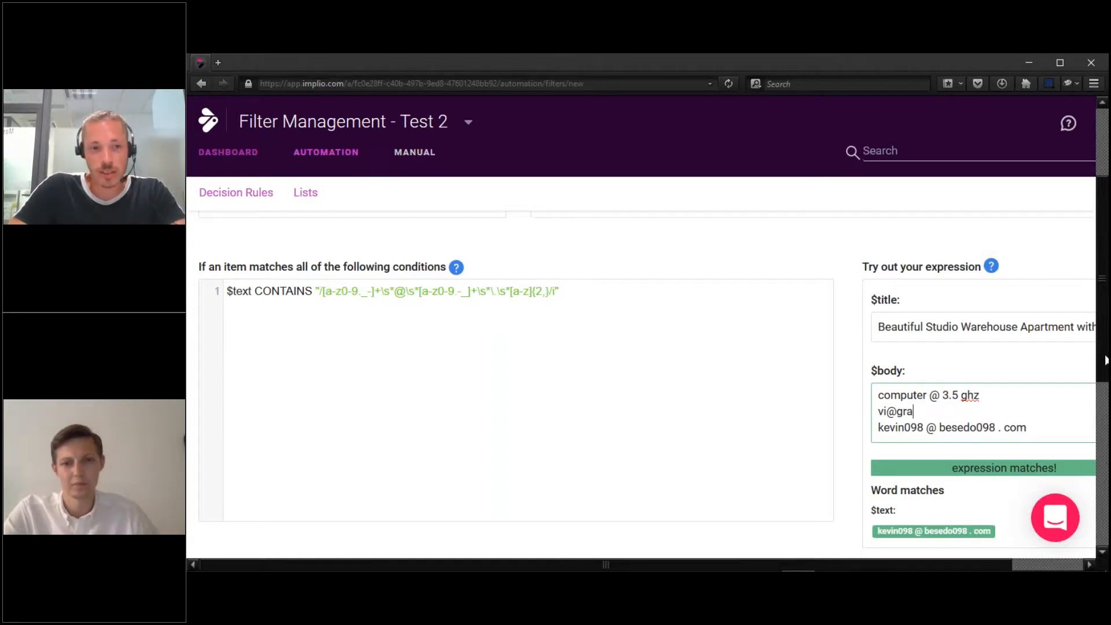
left_click_drag(1105, 363, 1105, 429)
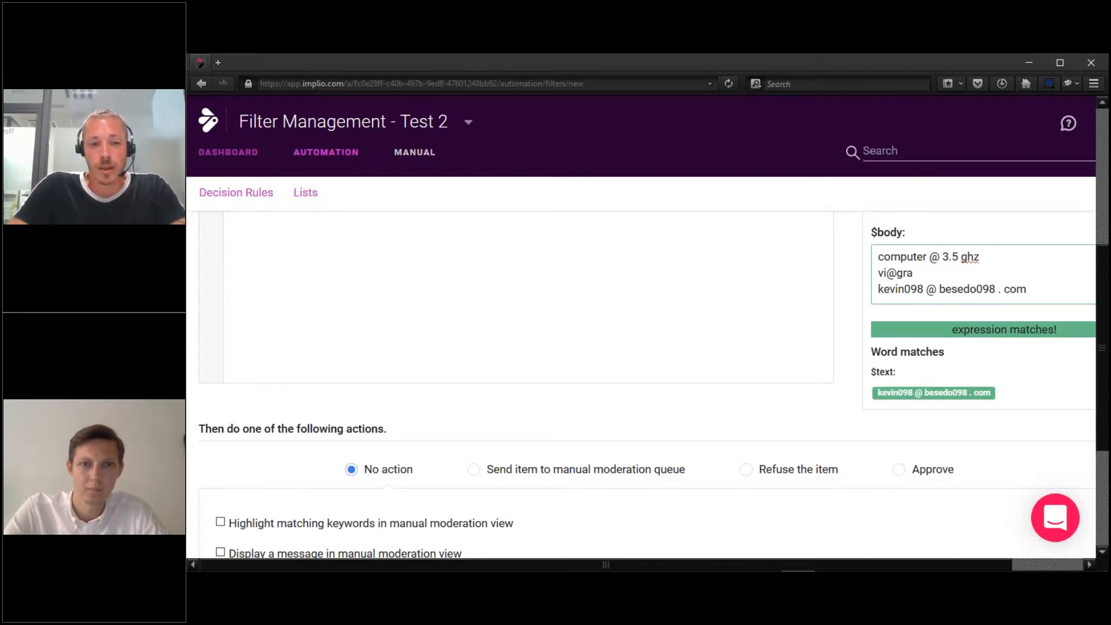
Review the space-tolerant e-mail regex against the sample lines, confirming the expression still matches.
scroll(646, 385, "up", 1)
scroll(647, 385, "up", 5)
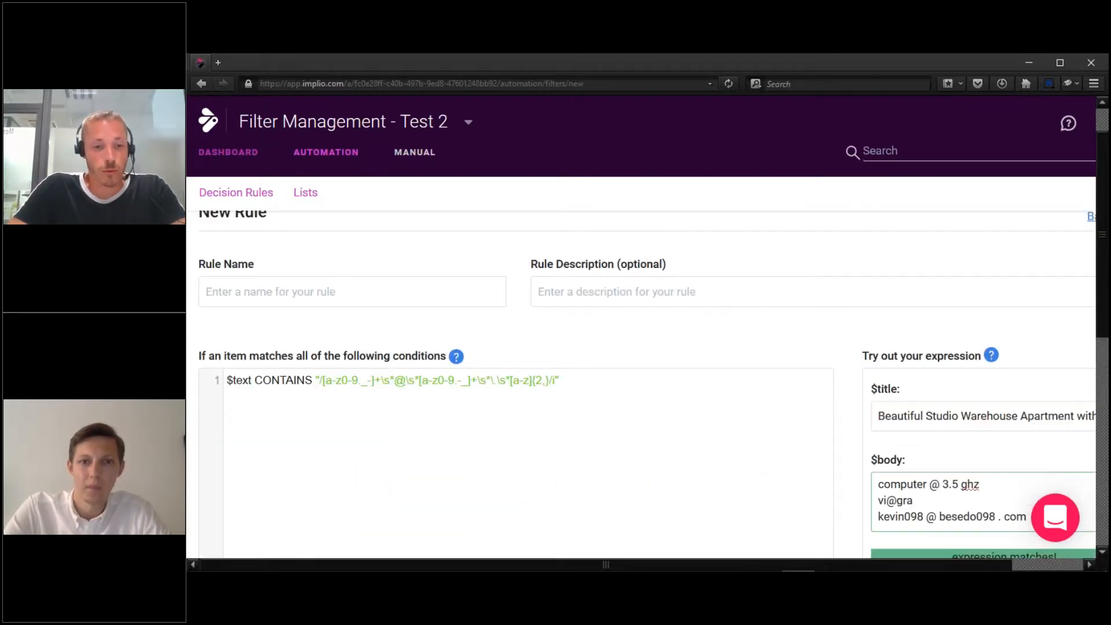
scroll(776, 461, "up", 1)
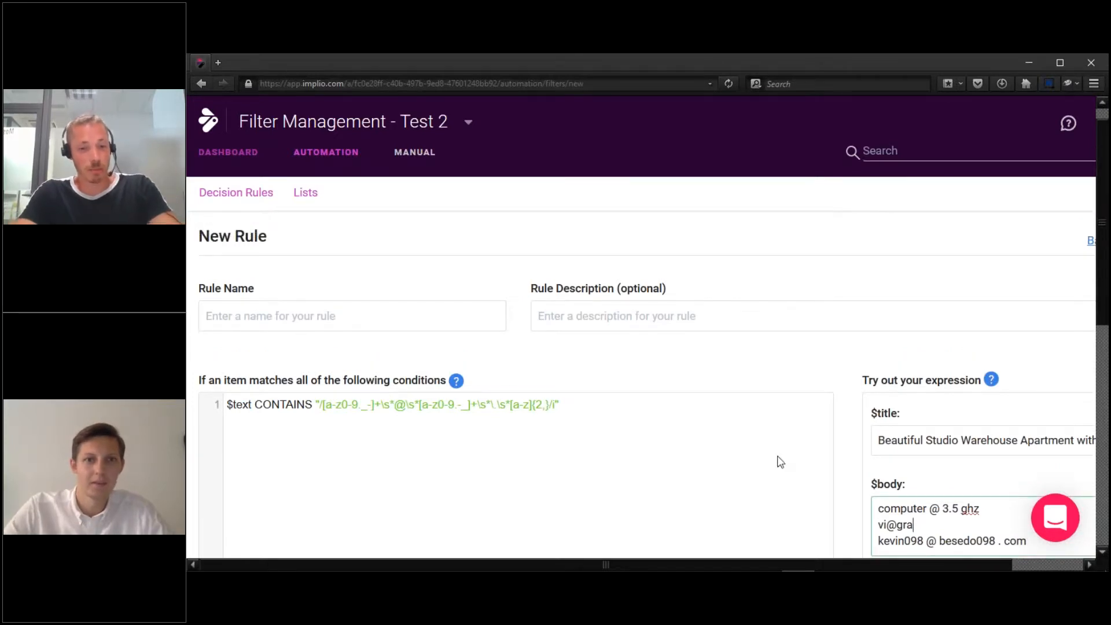
left_click(694, 453)
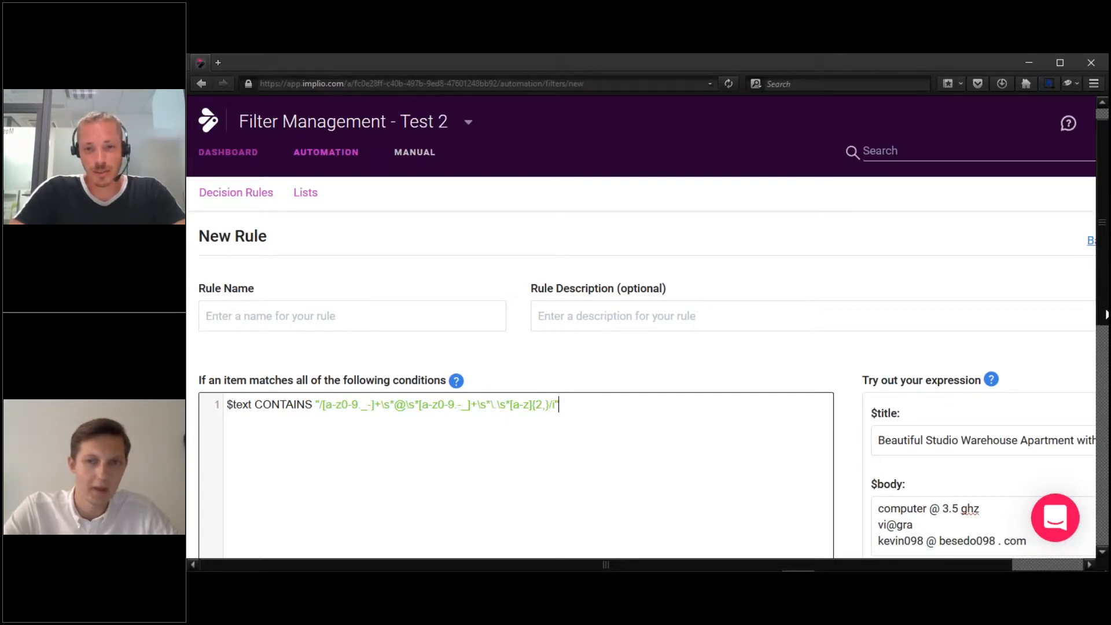
left_click_drag(1106, 315, 1105, 364)
left_click(963, 437)
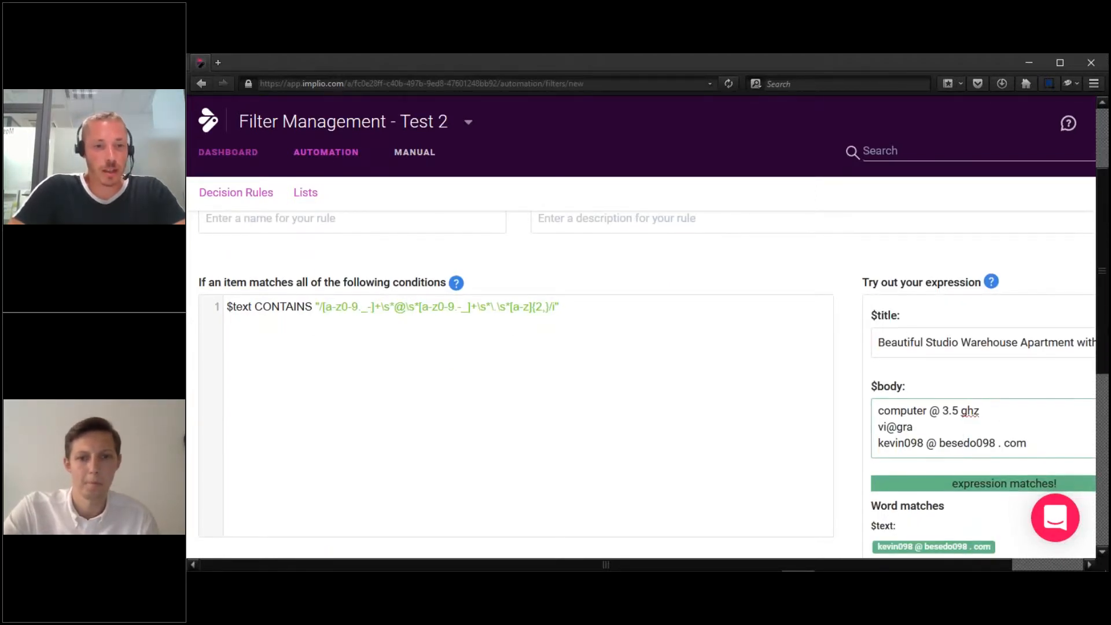
scroll(473, 332, "down", 1)
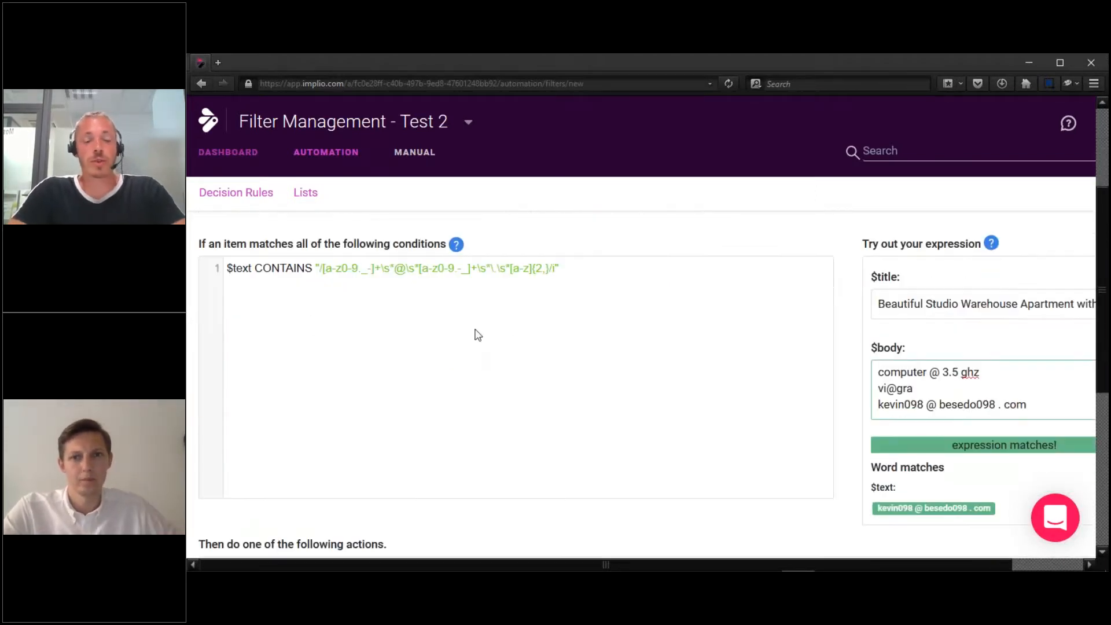
left_click(414, 341)
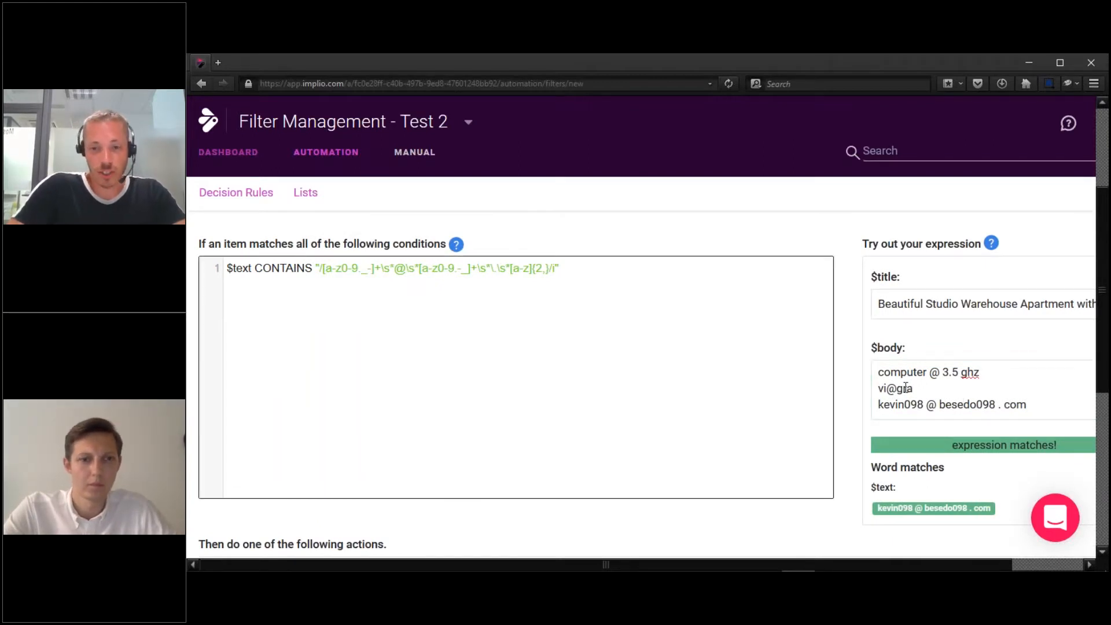
left_click(981, 370)
left_click_drag(914, 388, 870, 393)
left_click(931, 389)
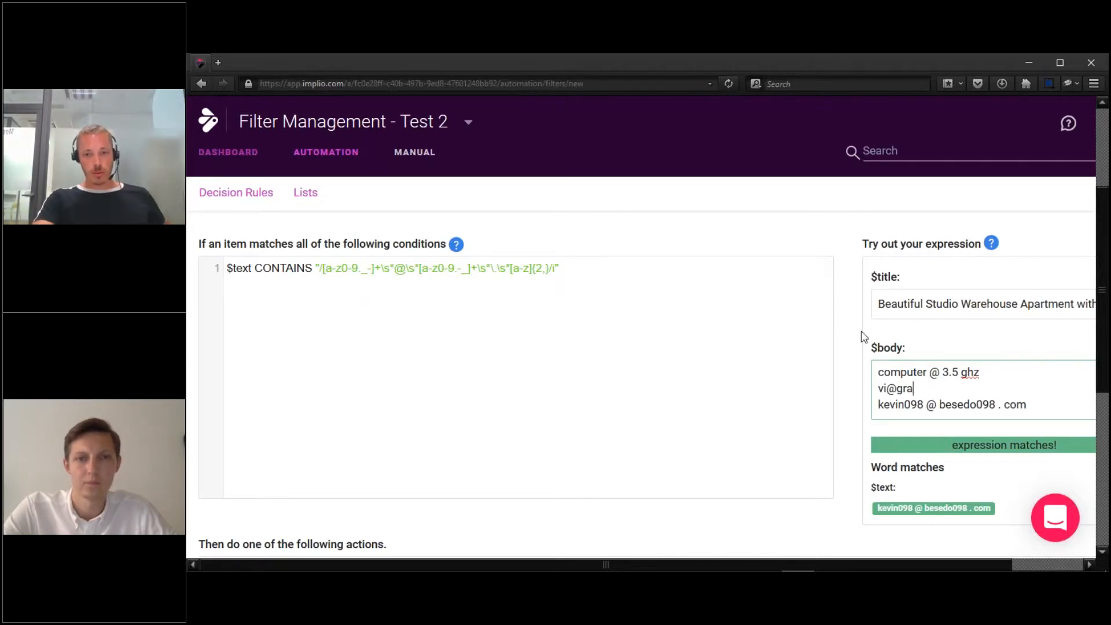
left_click_drag(1105, 349, 1104, 362)
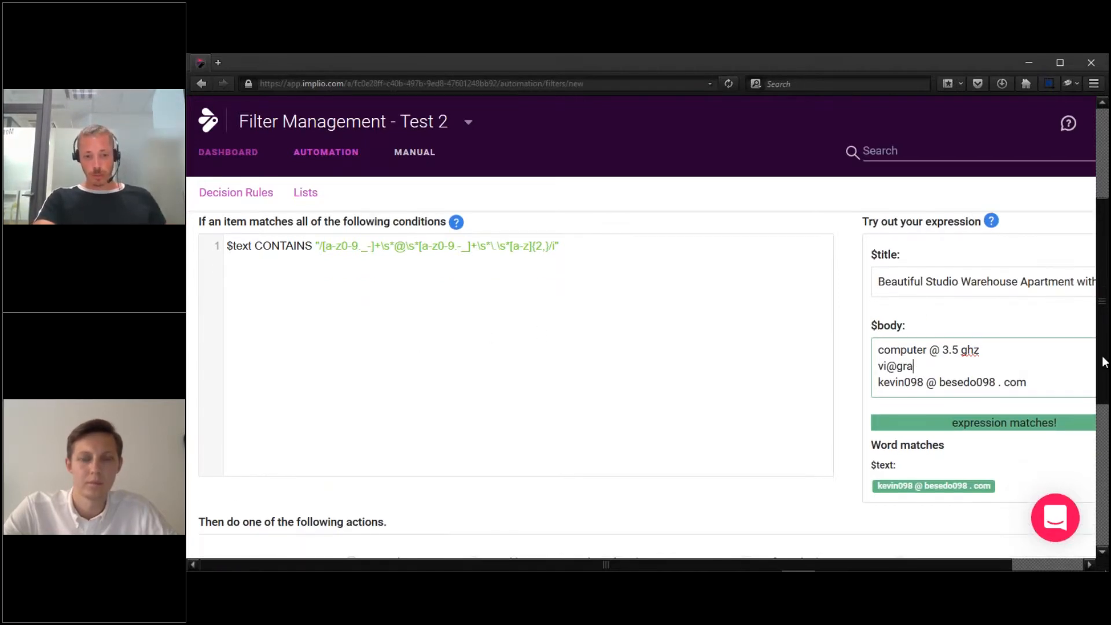
scroll(418, 365, "down", 2)
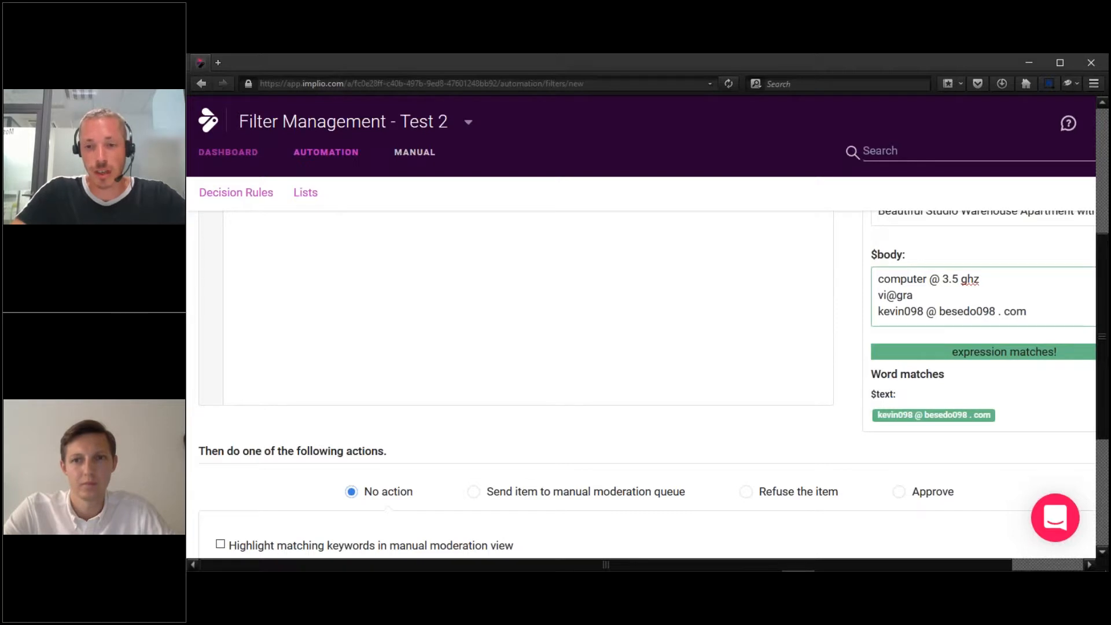
scroll(641, 385, "up", 1)
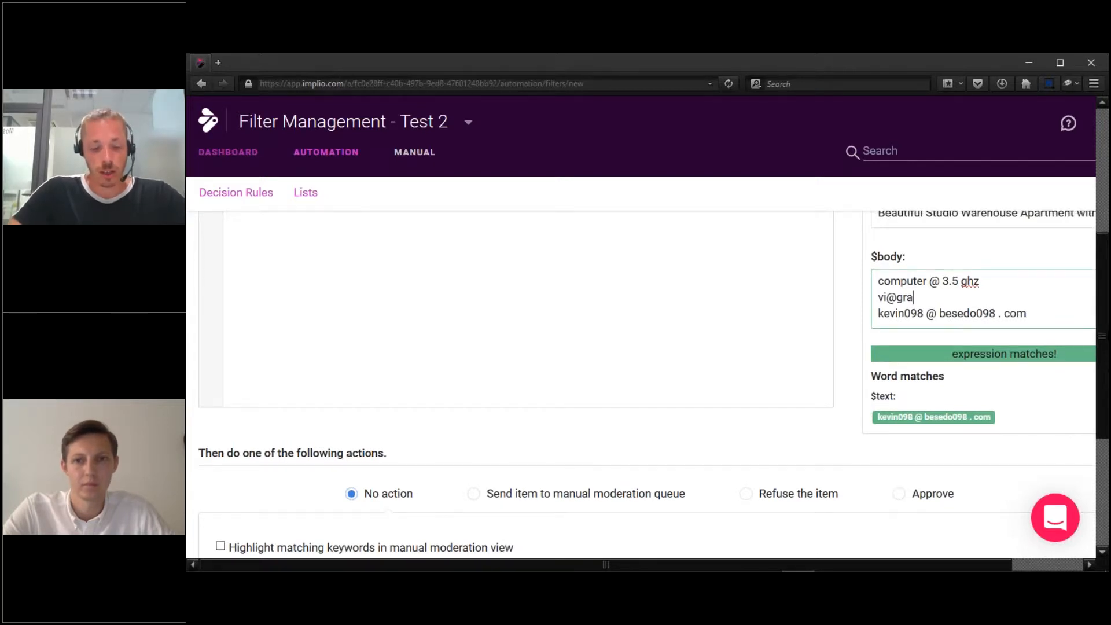
scroll(641, 384, "up", 2)
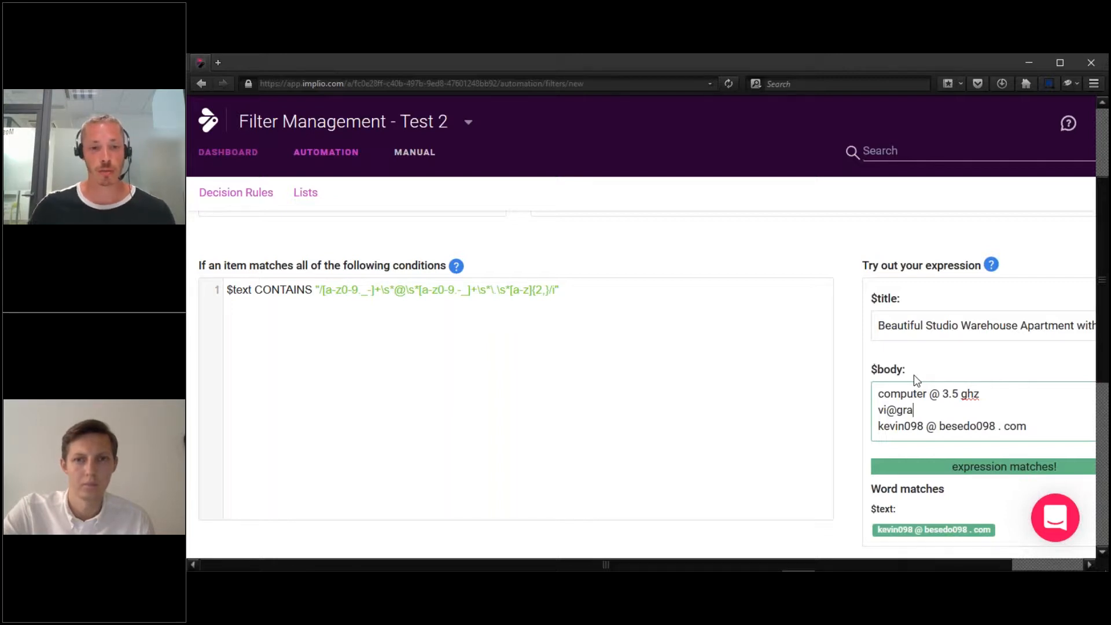
left_click(877, 426)
left_click(1048, 424, "shift")
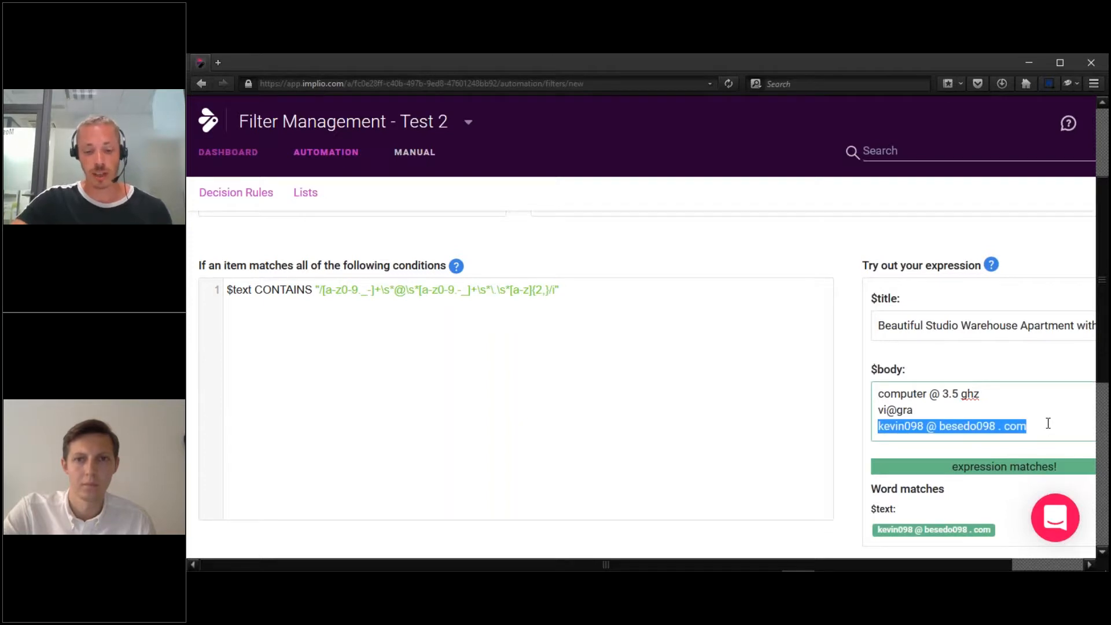
left_click(1048, 423)
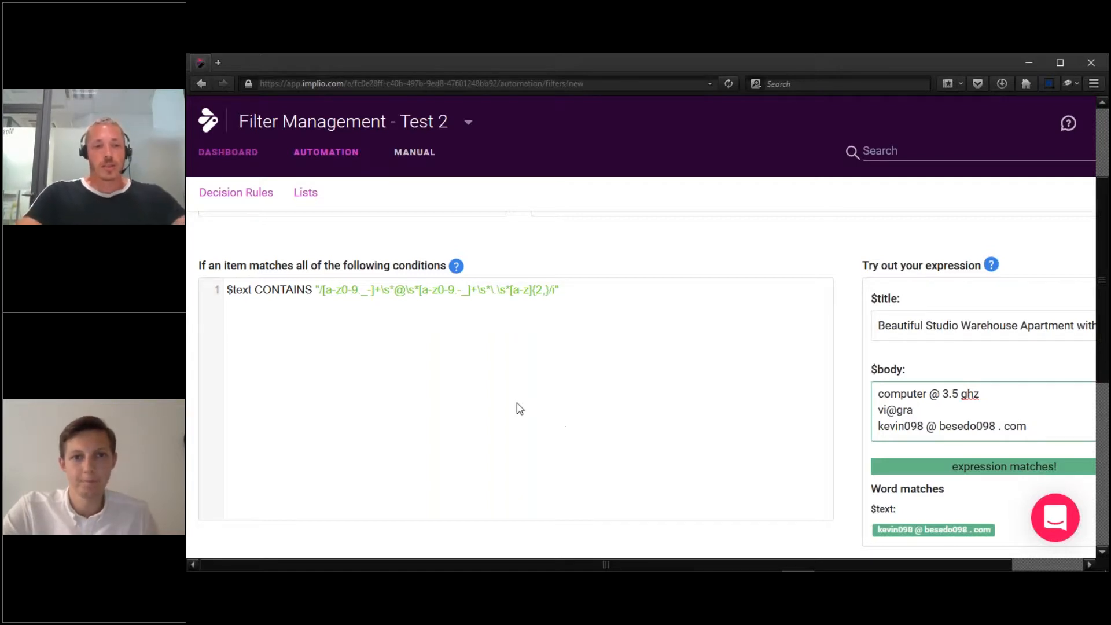
left_click(566, 379)
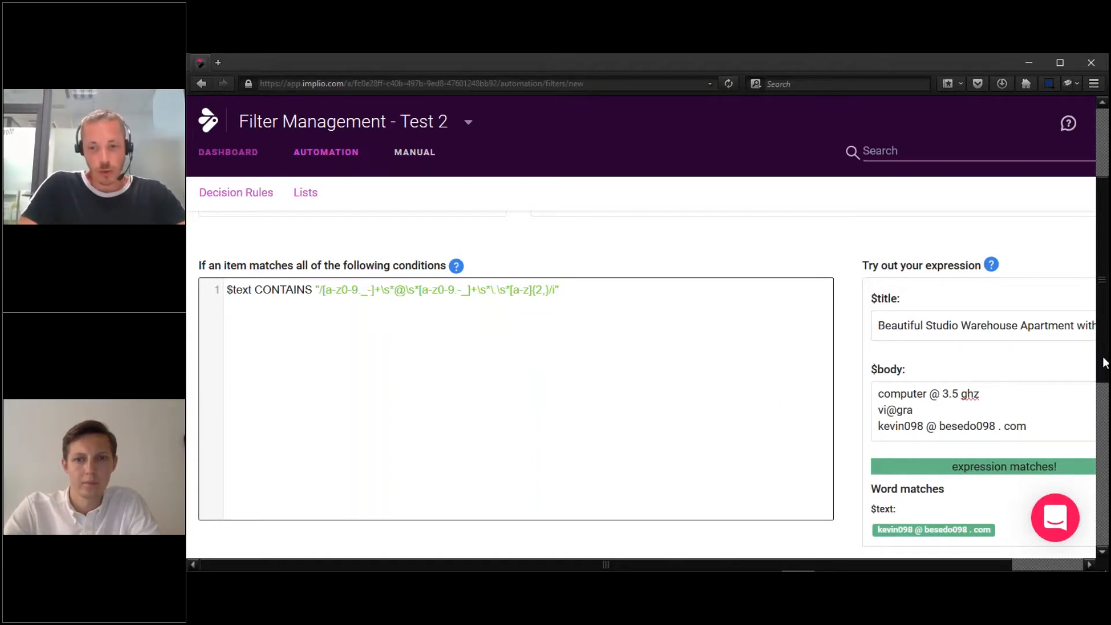
scroll(1103, 363, "up", 1)
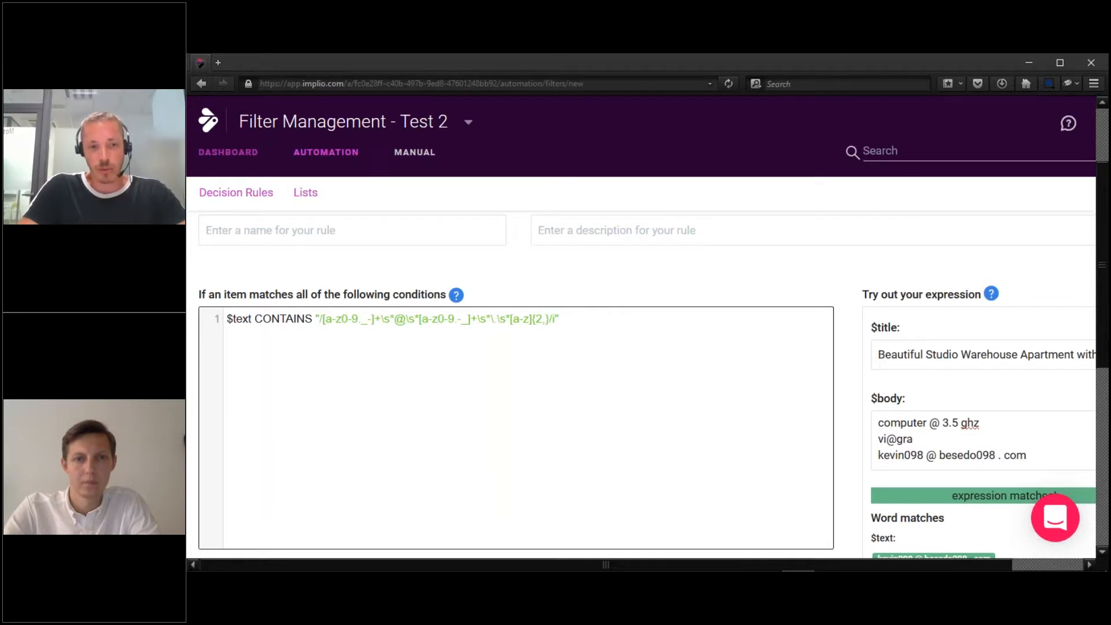
scroll(1105, 315, "up", 2)
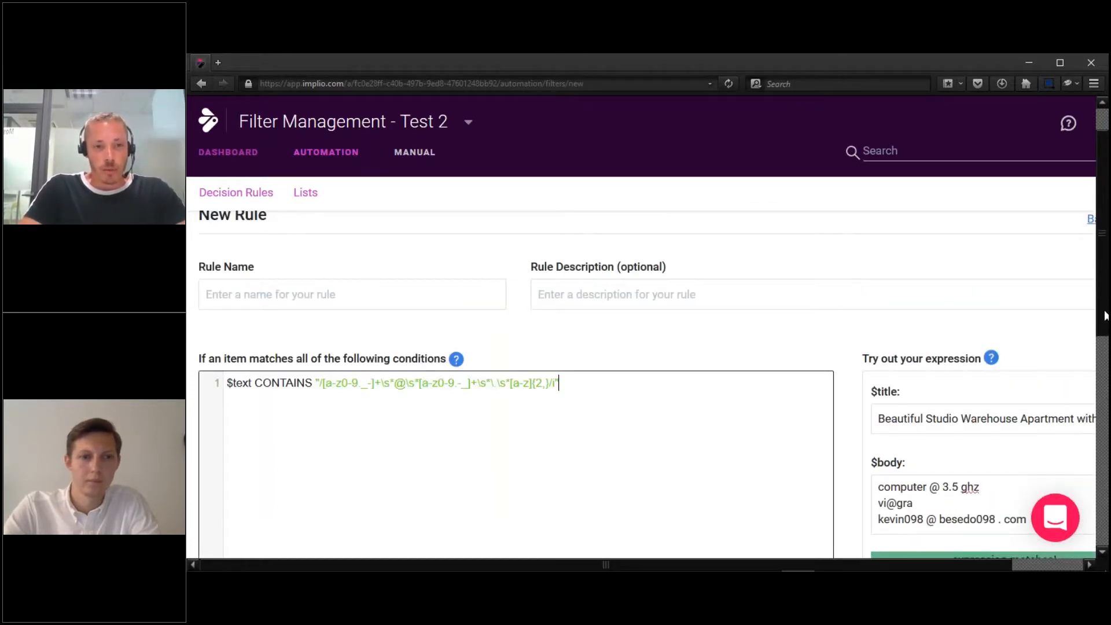
scroll(1105, 316, "up", 1)
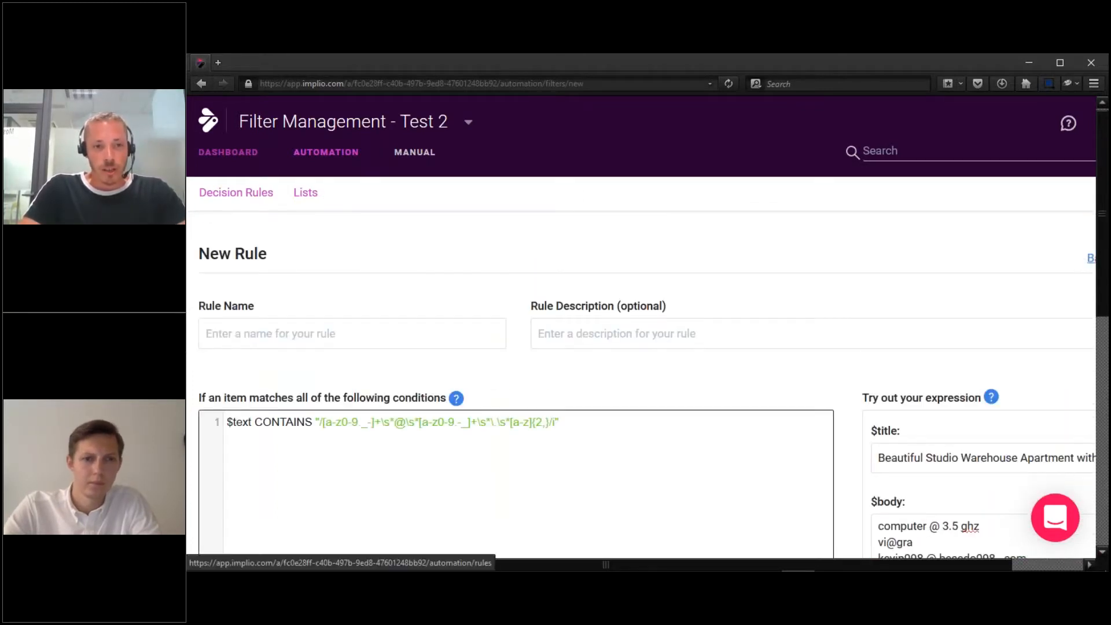
Start a new decision rule from Automation and switch its conditions to the Advanced expression editor.
left_click(364, 151)
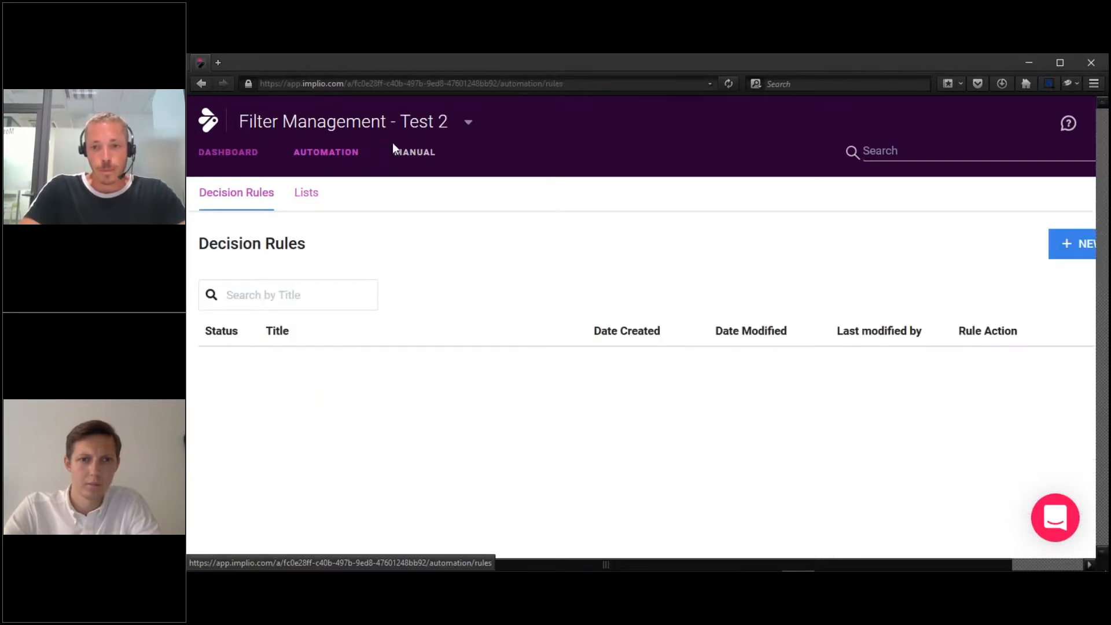
left_click(1059, 254)
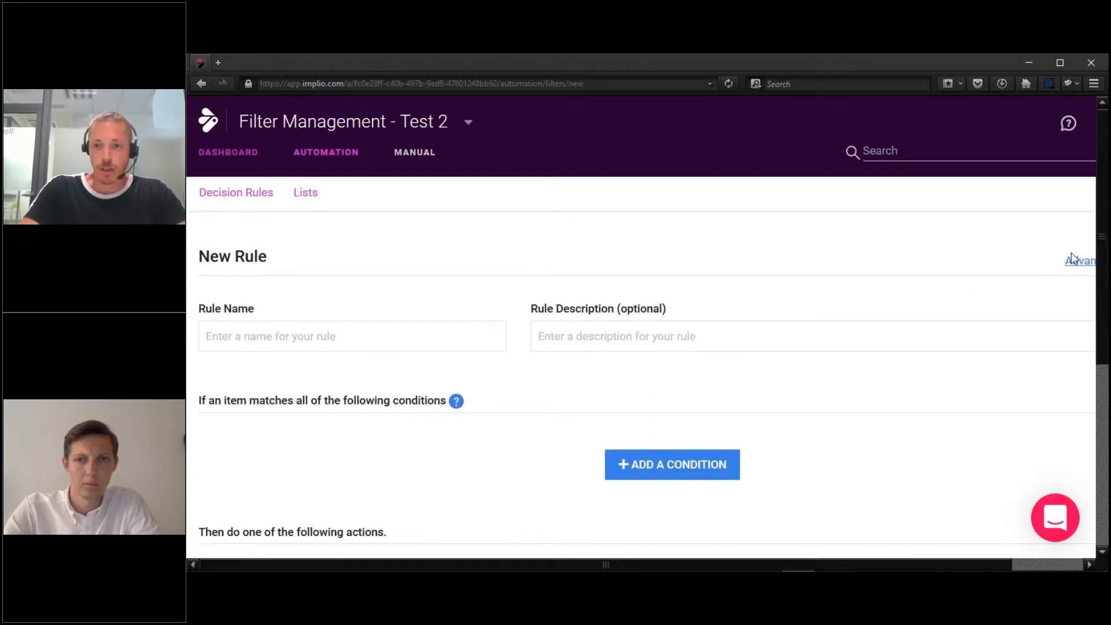
left_click(1088, 270)
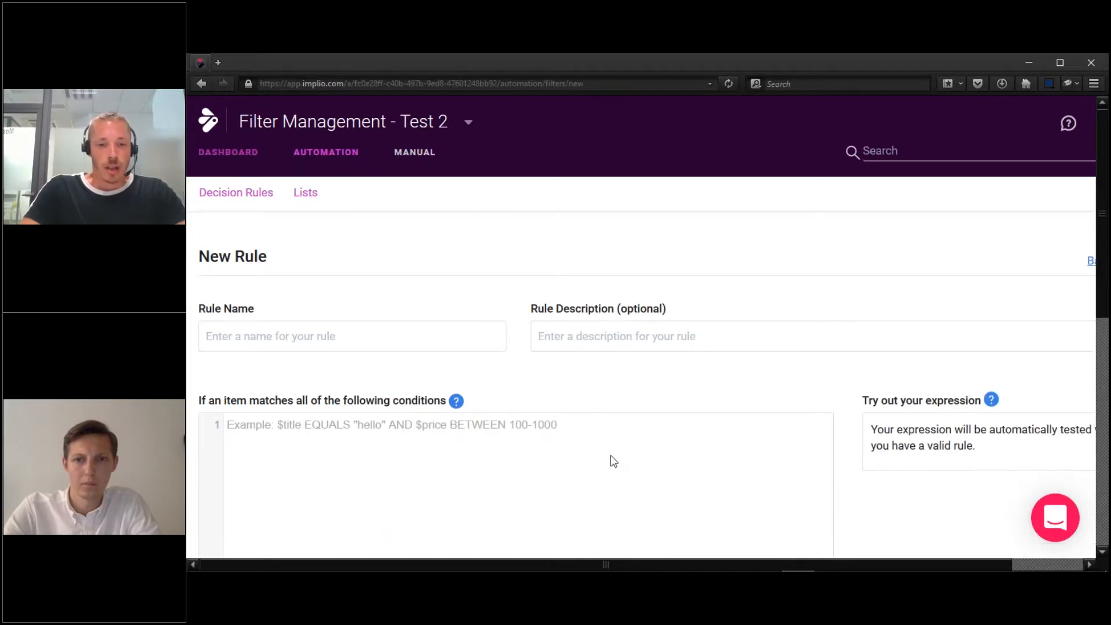
left_click_drag(1101, 308, 1104, 331)
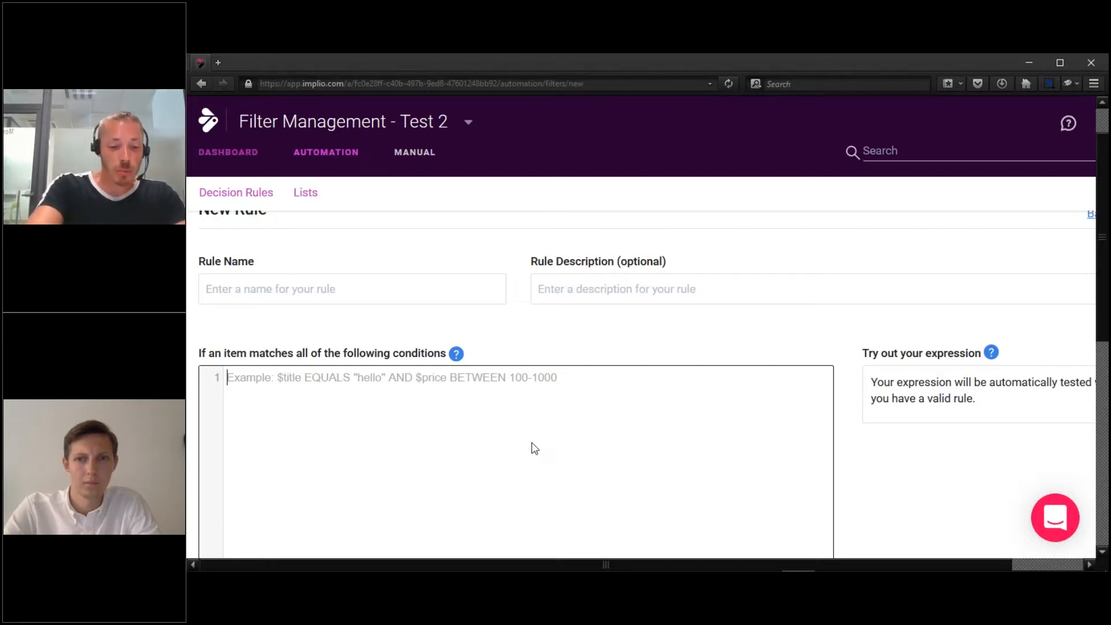
Enter the condition $text CONTAINS "/\d+/" so any number in the text matches.
type("$text")
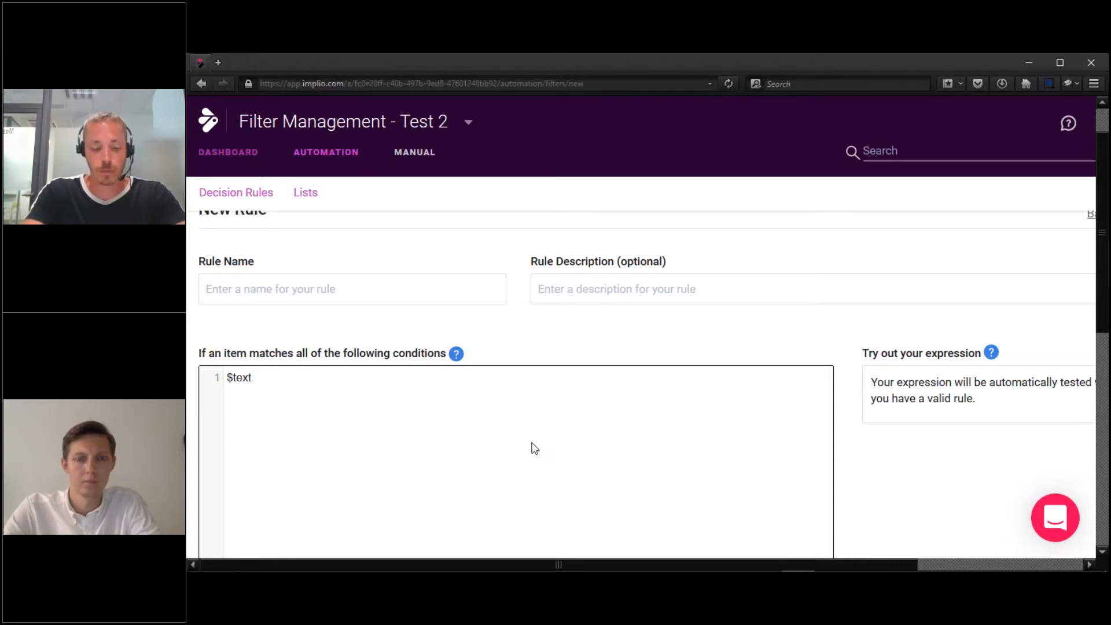
type("CONTAINS ")
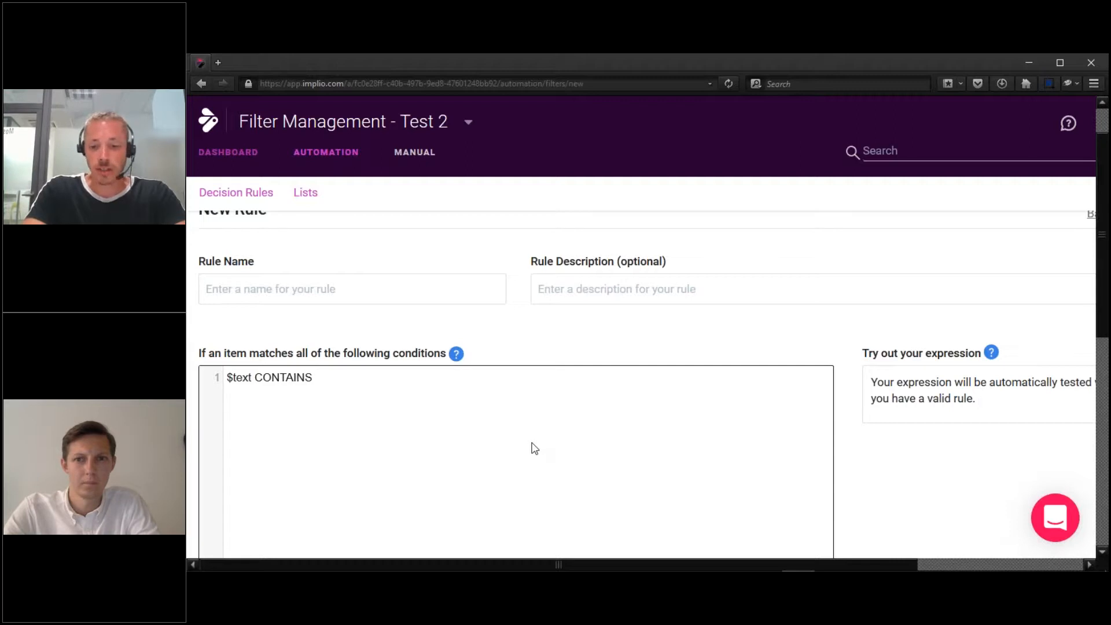
type("\"/")
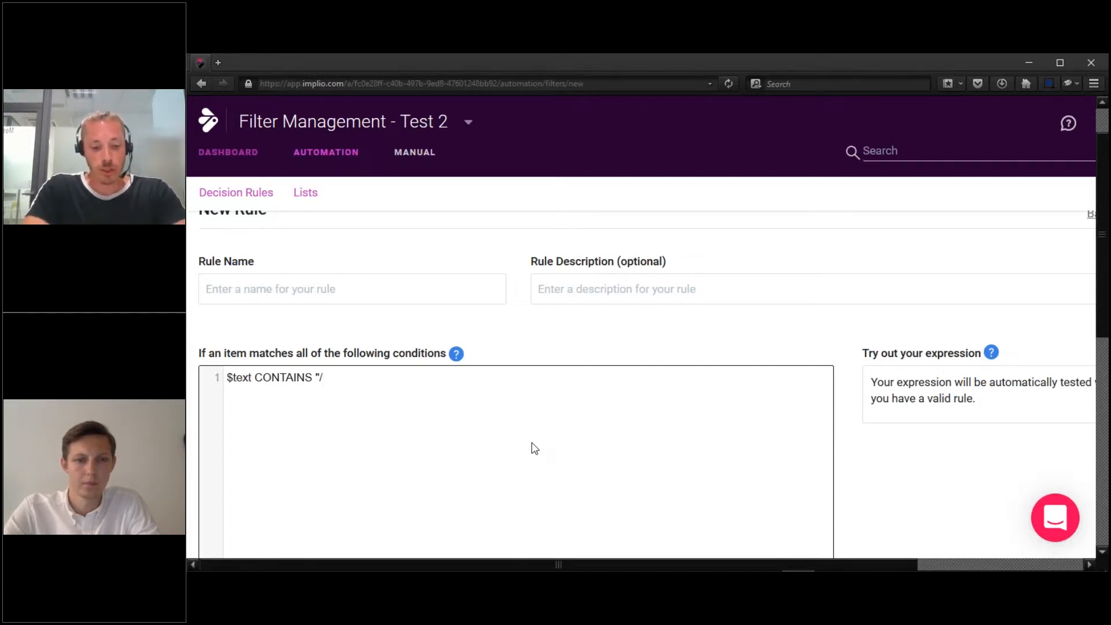
type("\\d")
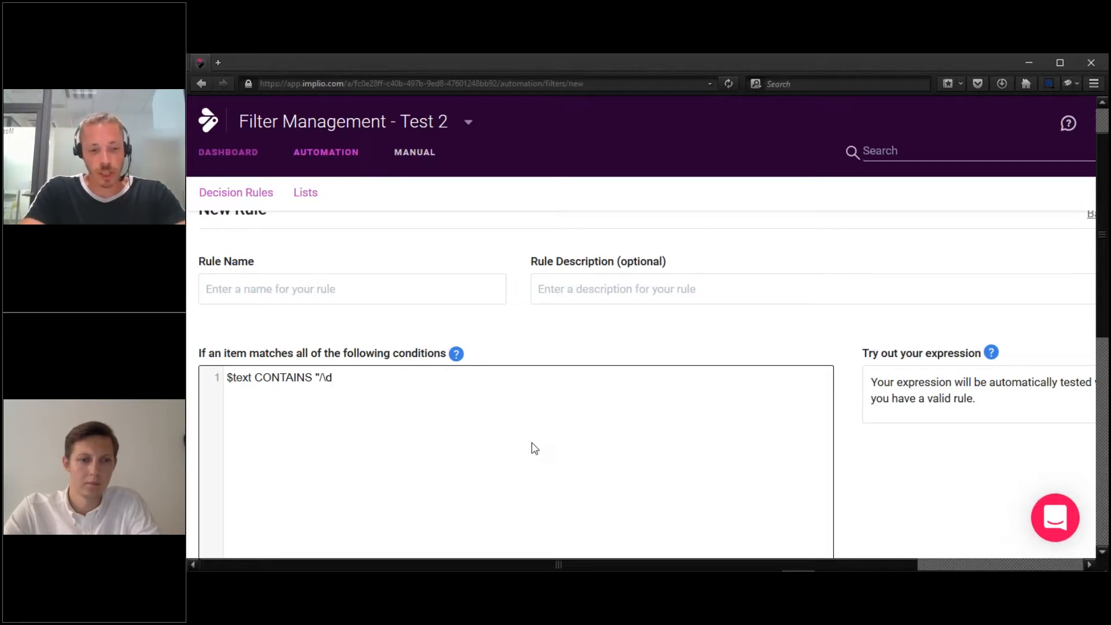
type("+/\"")
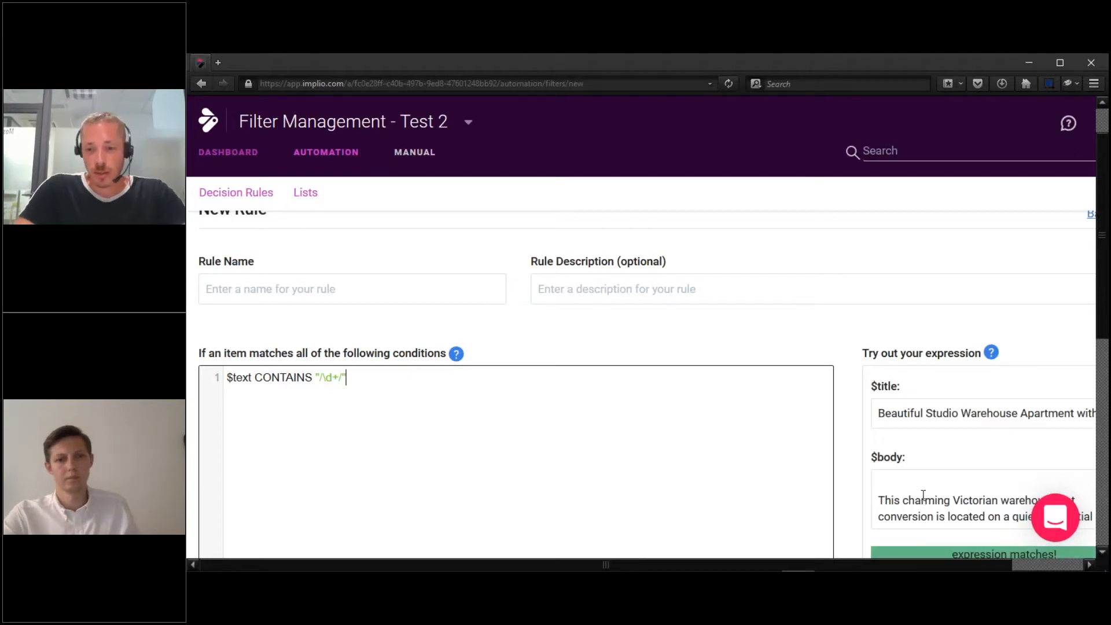
Replace the sample body with the lines '1999 ford', '120 cm x 130 cm' and a sample +33 phone number.
left_click(923, 495)
key("ctrl+a")
key("BackSpace")
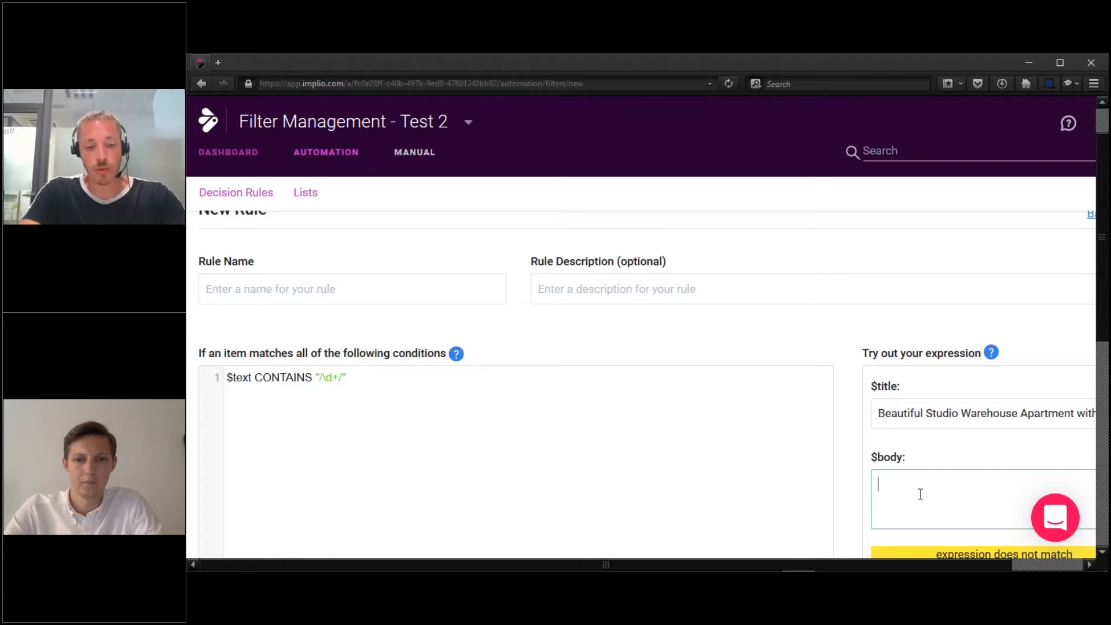
type("1999 fro")
key("BackSpace")
key("BackSpace")
type("or")
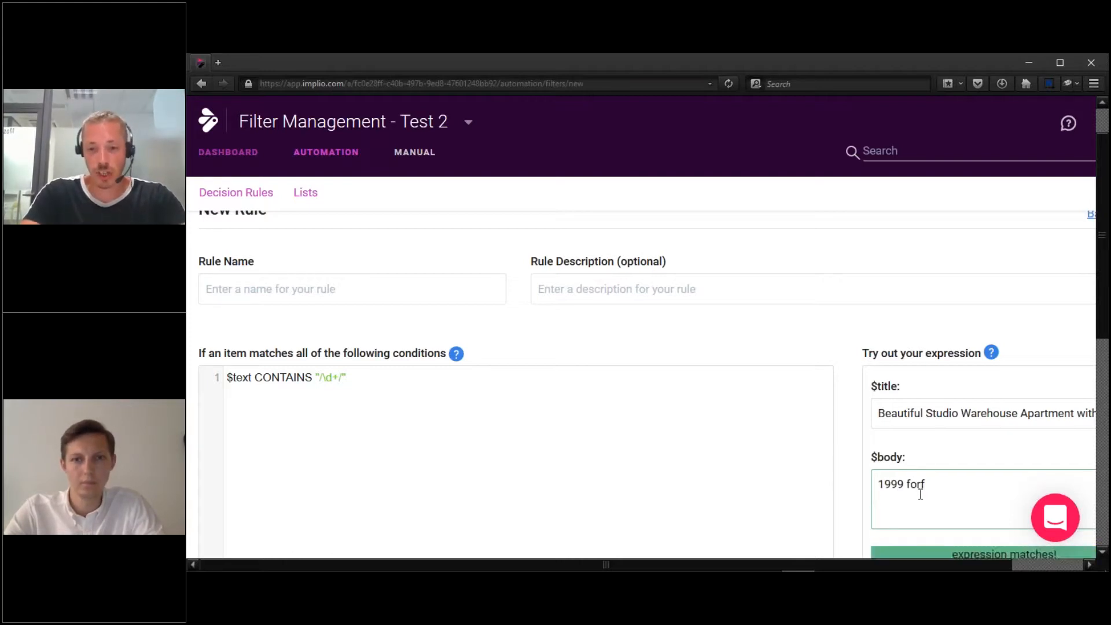
type("d")
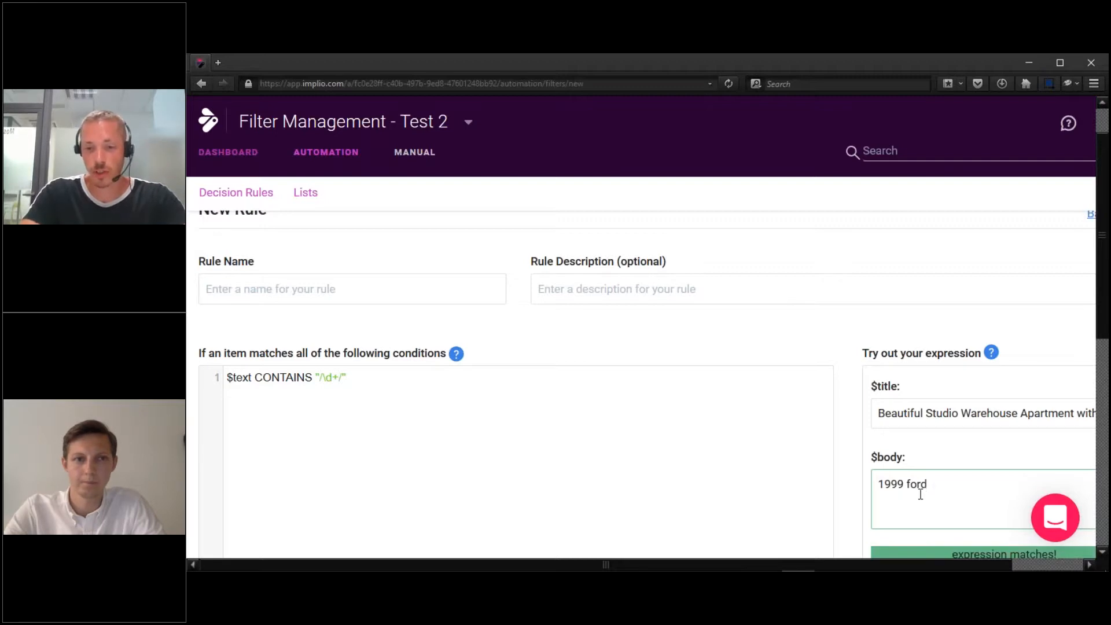
key("Return")
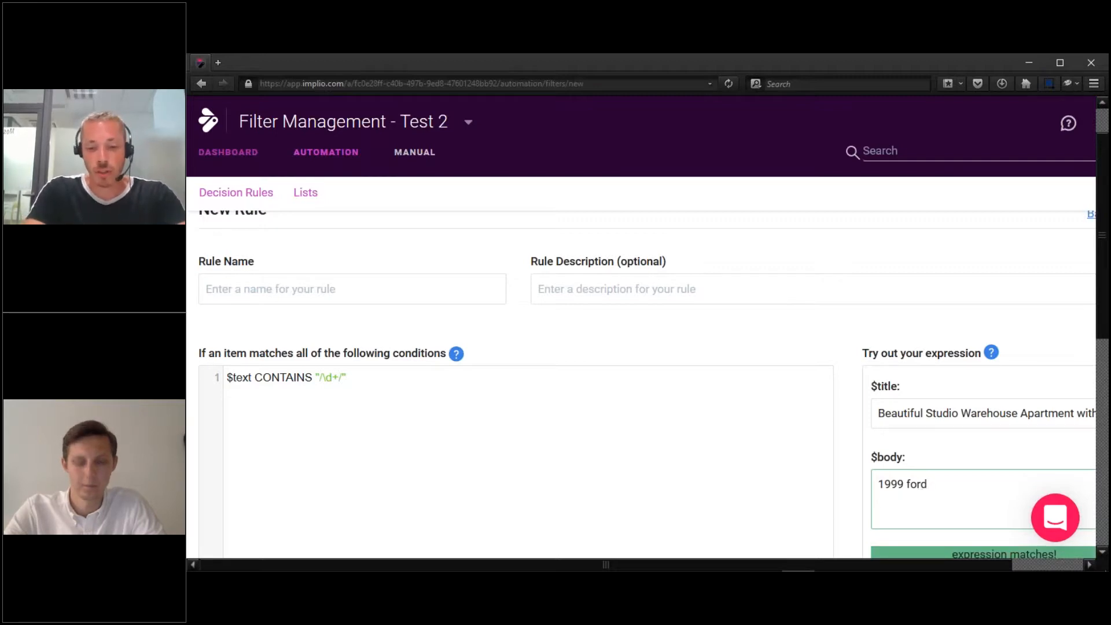
type("120 cm x 130")
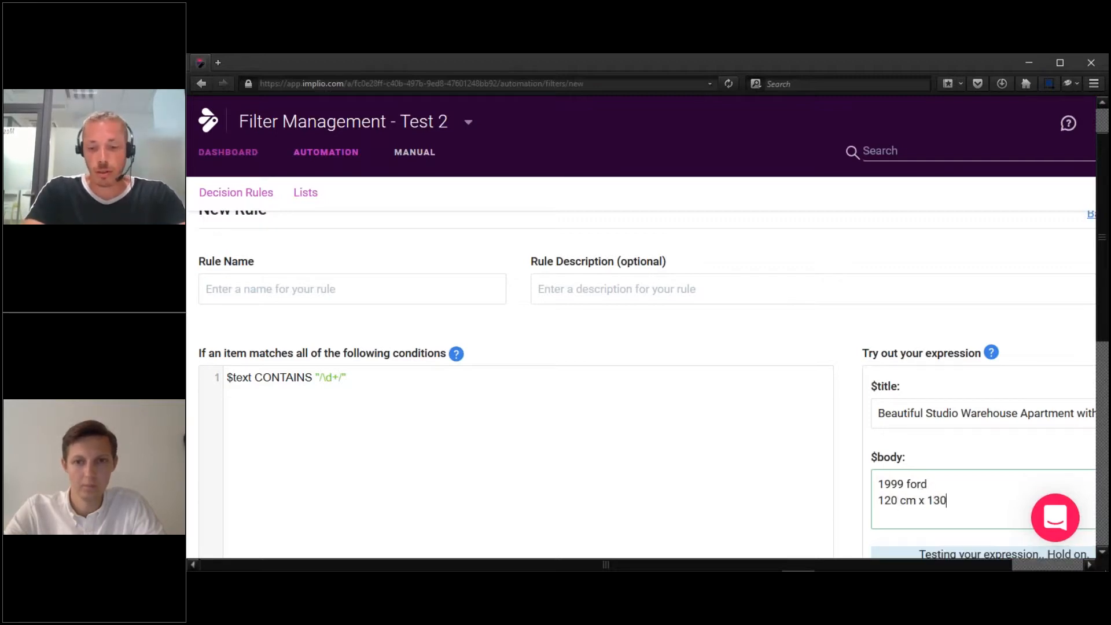
type(" cm")
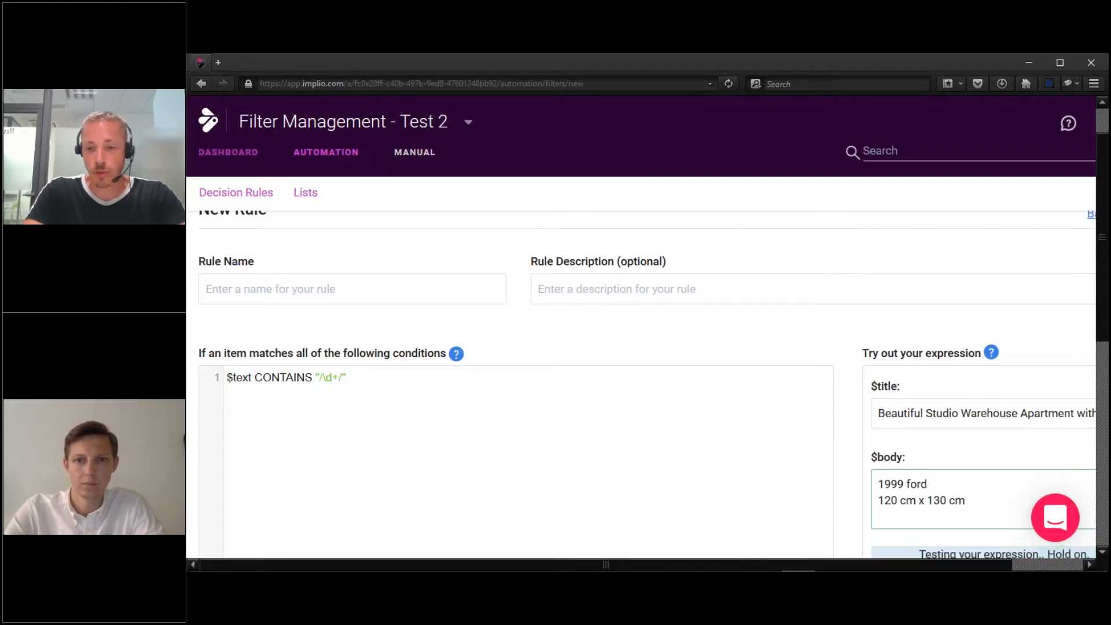
key("Return")
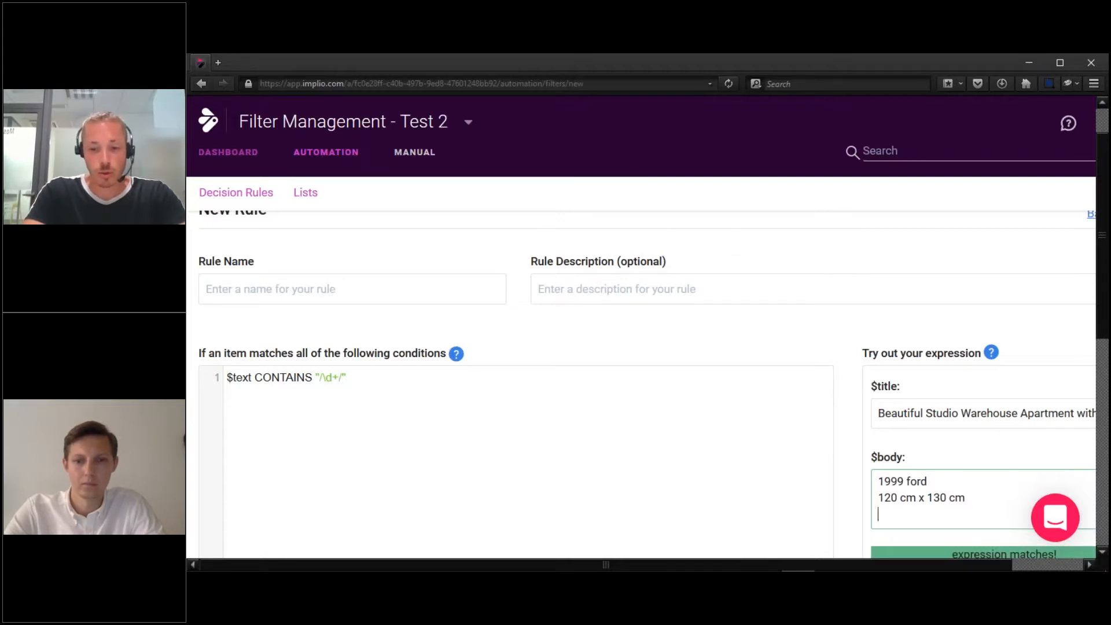
type("+")
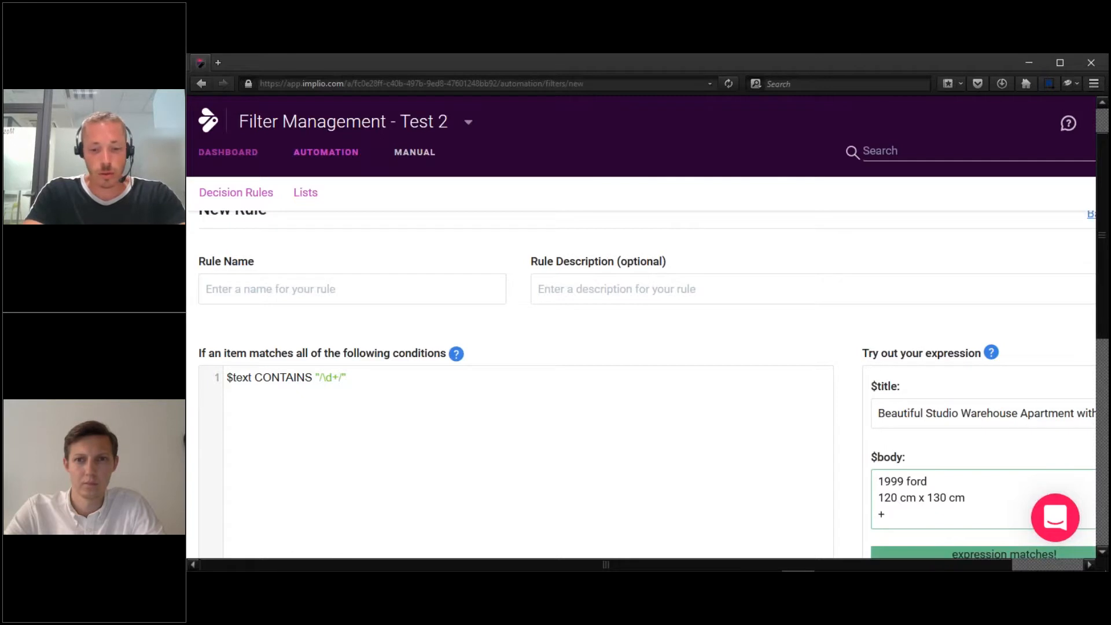
type("331234567")
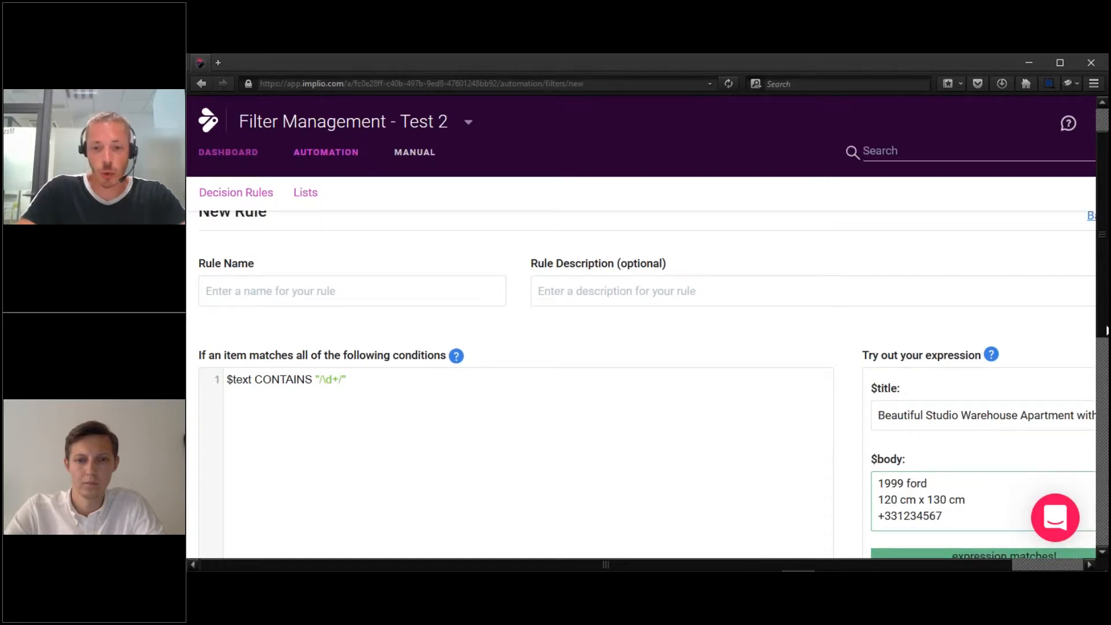
scroll(1106, 330, "down", 2)
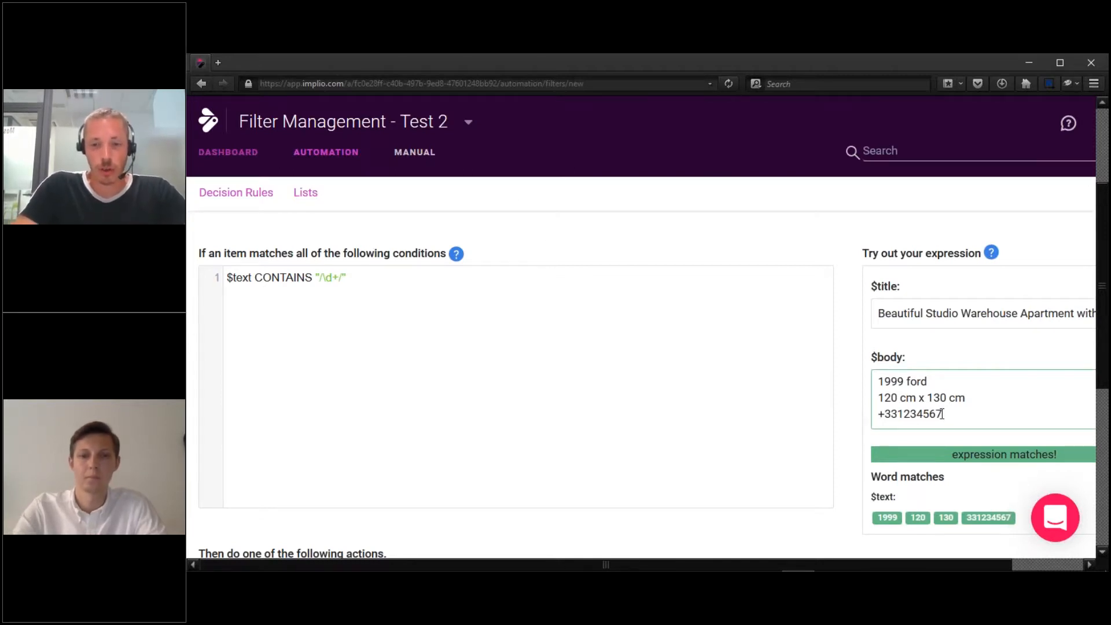
left_click_drag(875, 413, 948, 421)
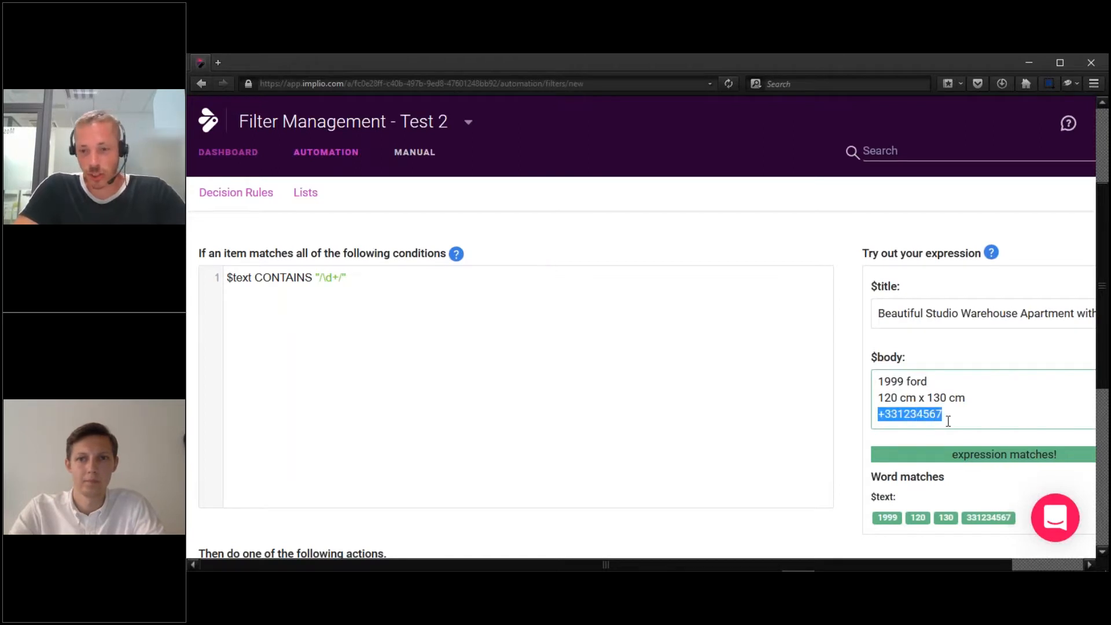
left_click(948, 421)
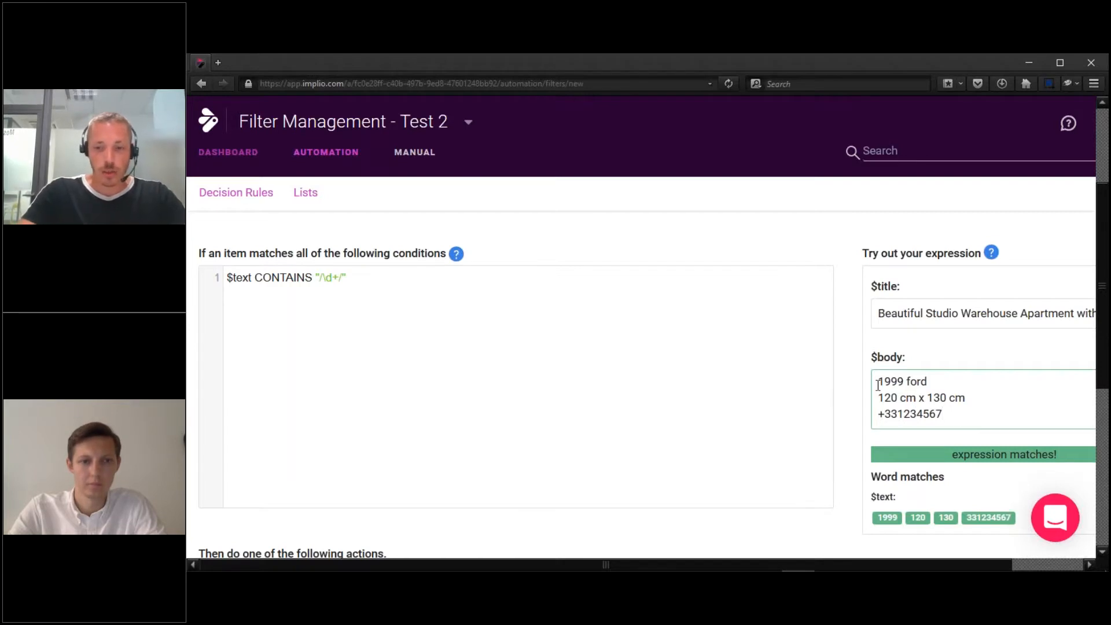
Delete the \d+ number pattern from the condition's regex.
left_click(349, 278)
key("Left")
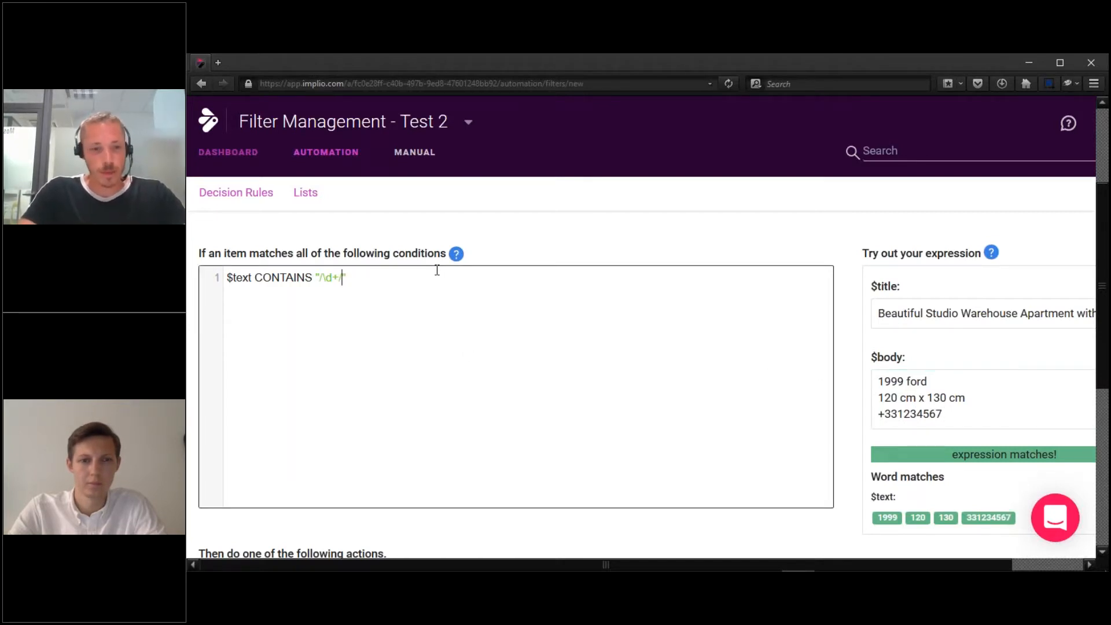
key("shift+Left")
key("shift+Left")
key("shift+Left")
key("shift+Left")
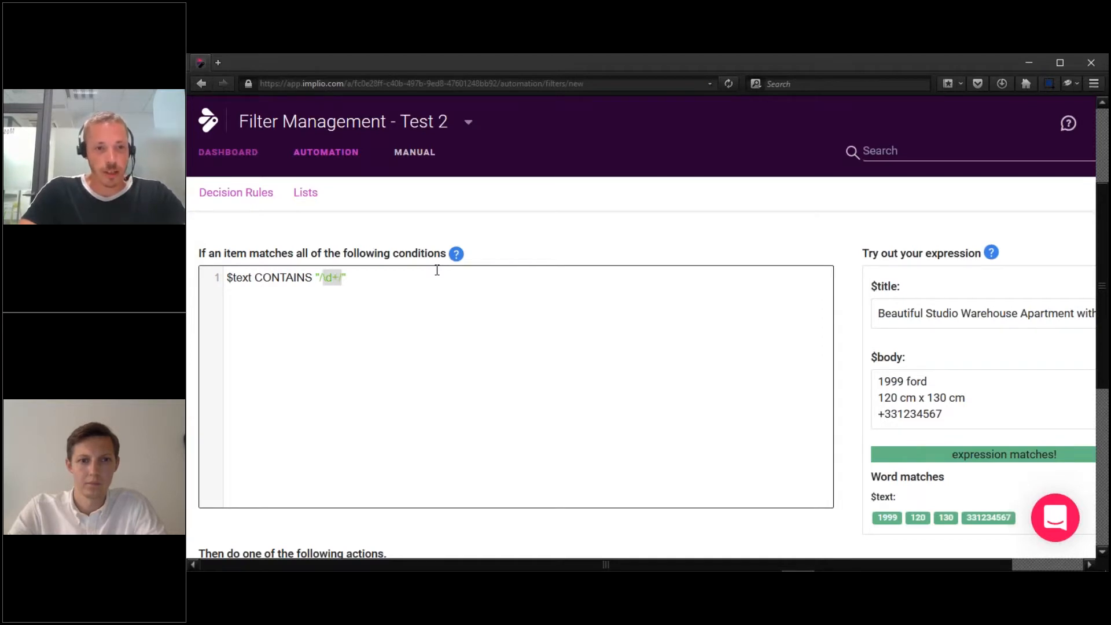
key("BackSpace")
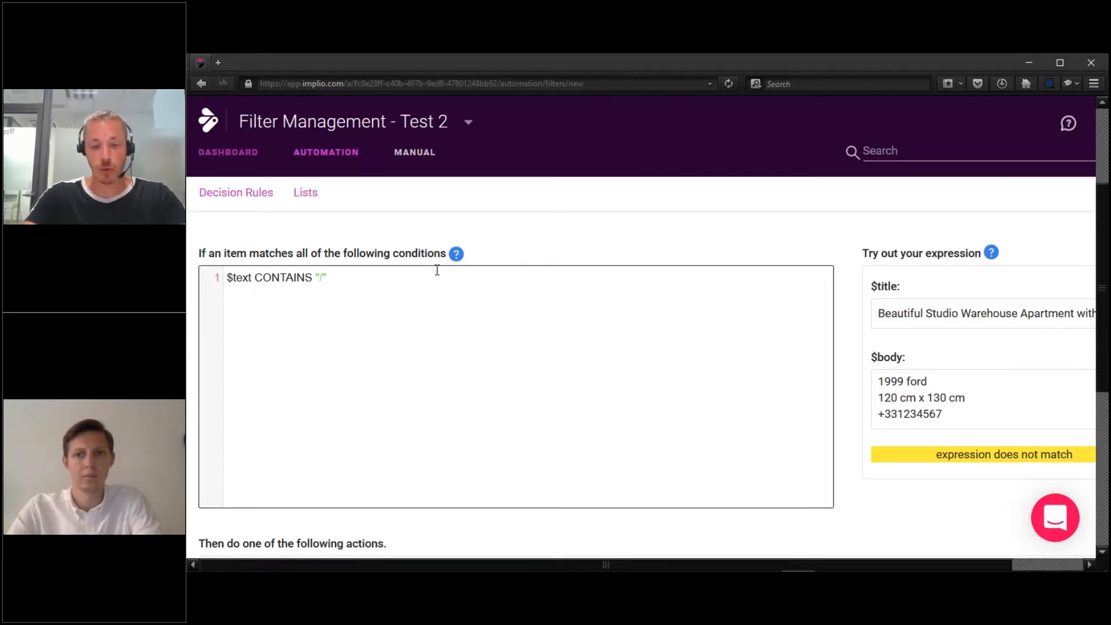
Remove the spaces from the sample phone number so its digits run together.
left_click(890, 413)
key("space")
key("Right")
key("space")
key("Right")
key("space")
key("Right")
key("space")
key("Right")
key("space")
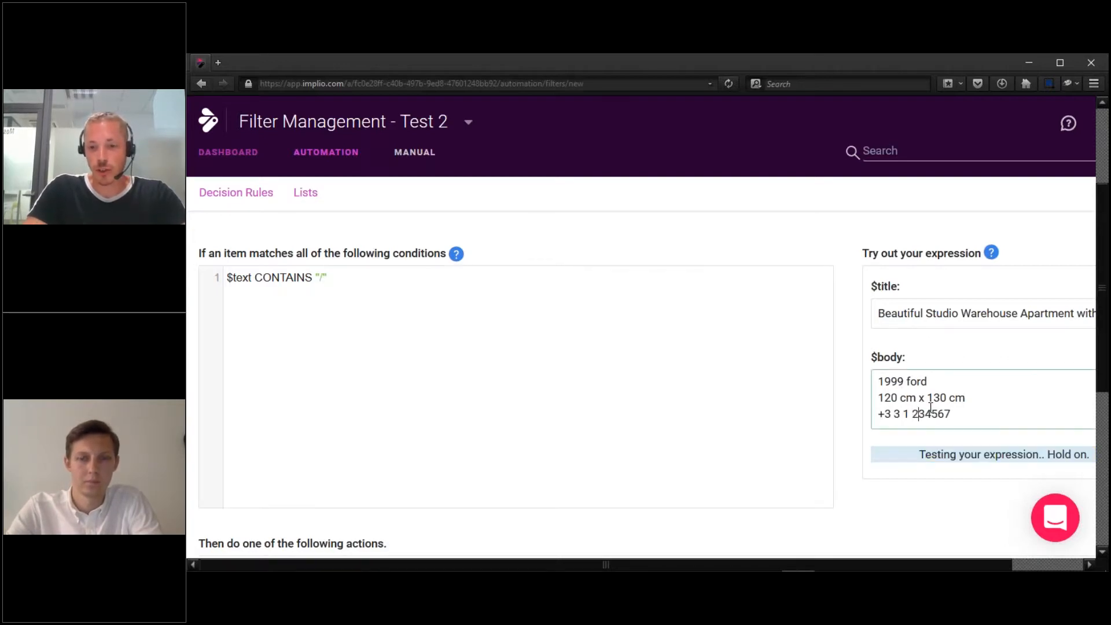
key("Right")
key("space")
key("Right")
key("space")
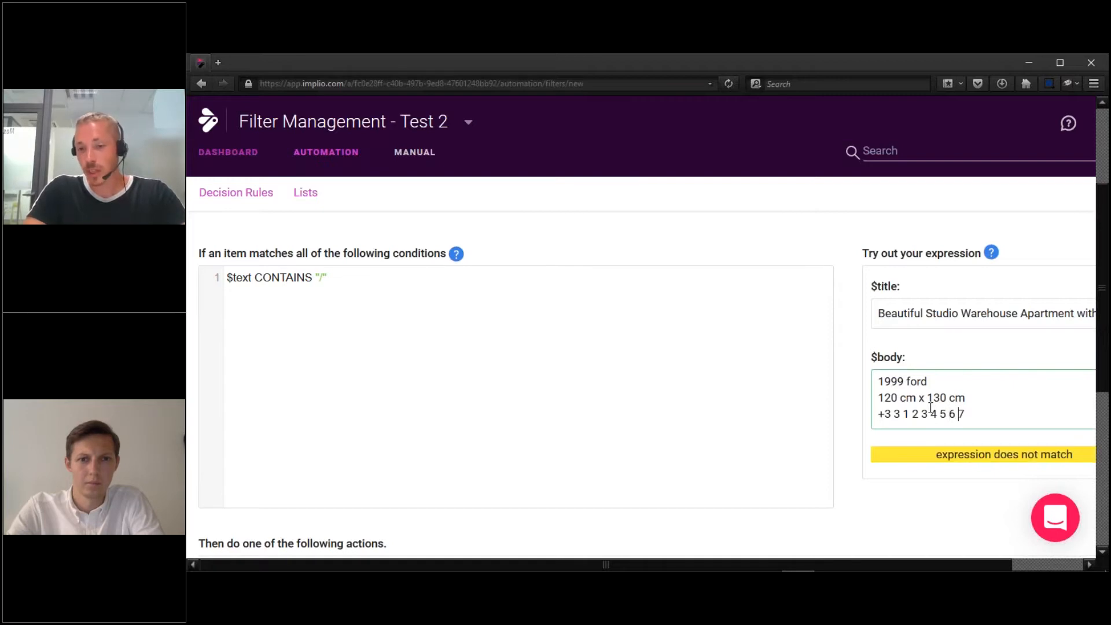
key("BackSpace")
key("Left")
key("BackSpace")
key("Left")
key("BackSpace")
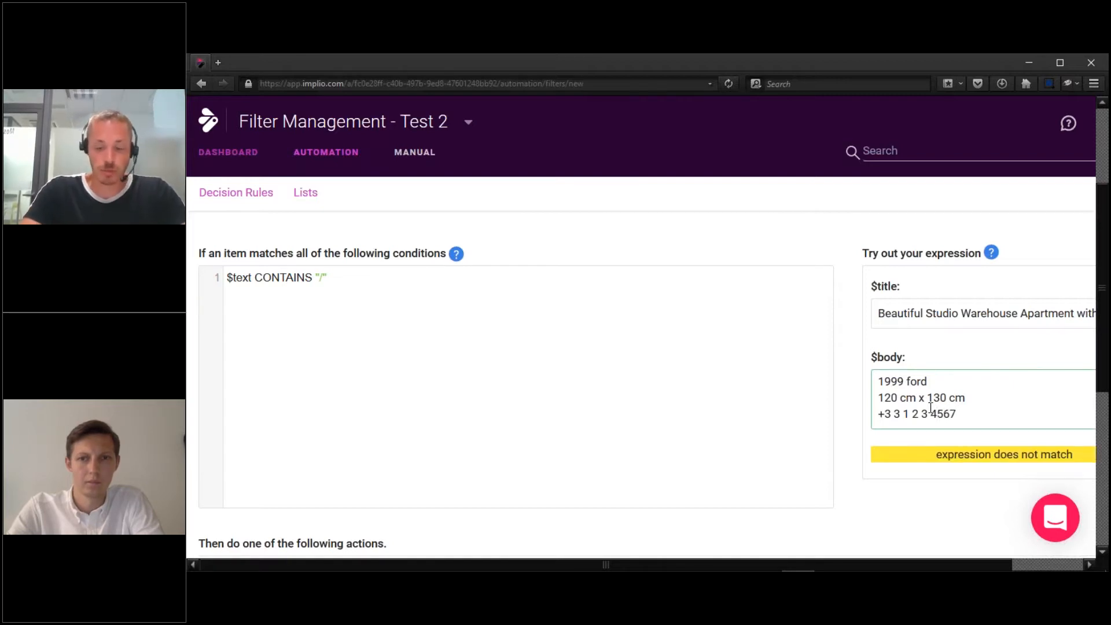
key("Left")
key("BackSpace")
key("Left")
key("BackSpace")
key("Left")
key("BackSpace")
key("BackSpace")
key("Left")
key("BackSpace")
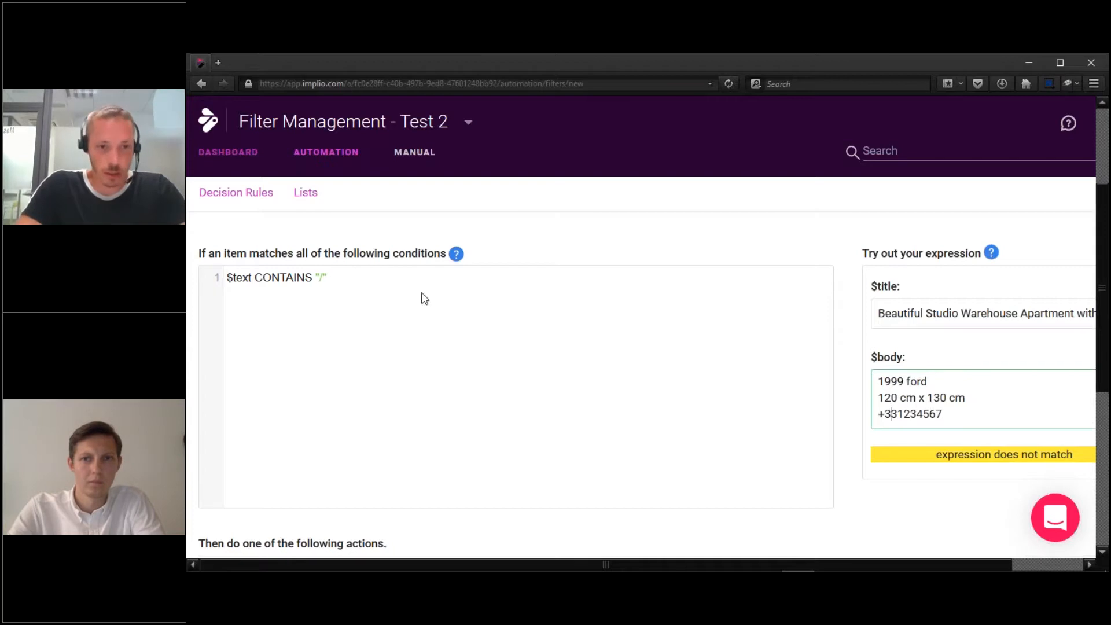
left_click(345, 277)
Set the regex to \+33 and check it matches the +33 country code in the sample.
key("Left")
type("/\\+")
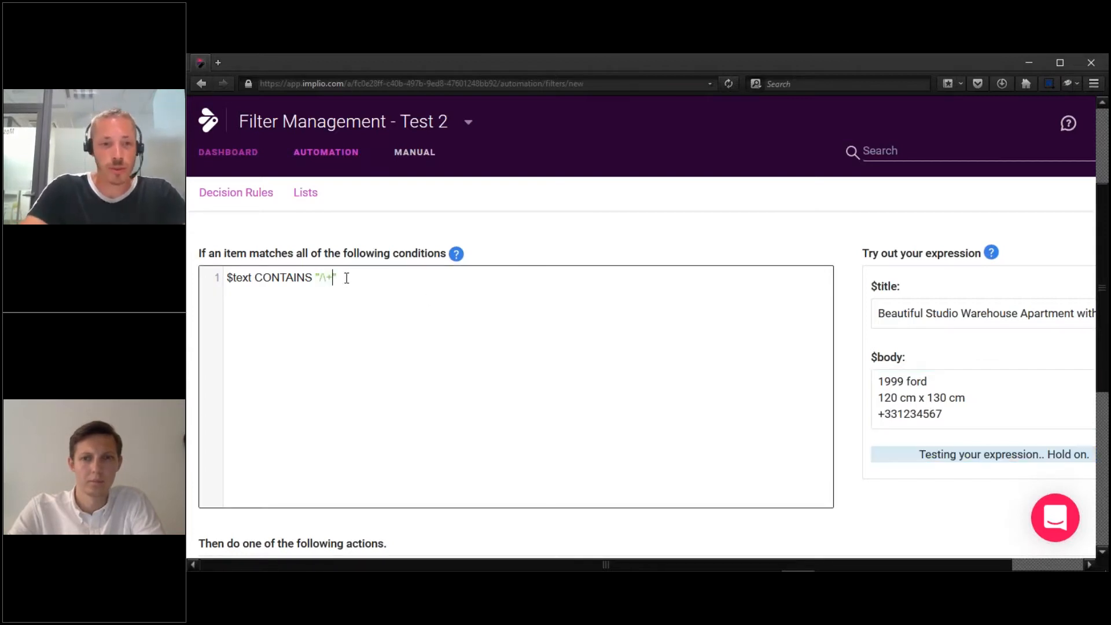
type("33")
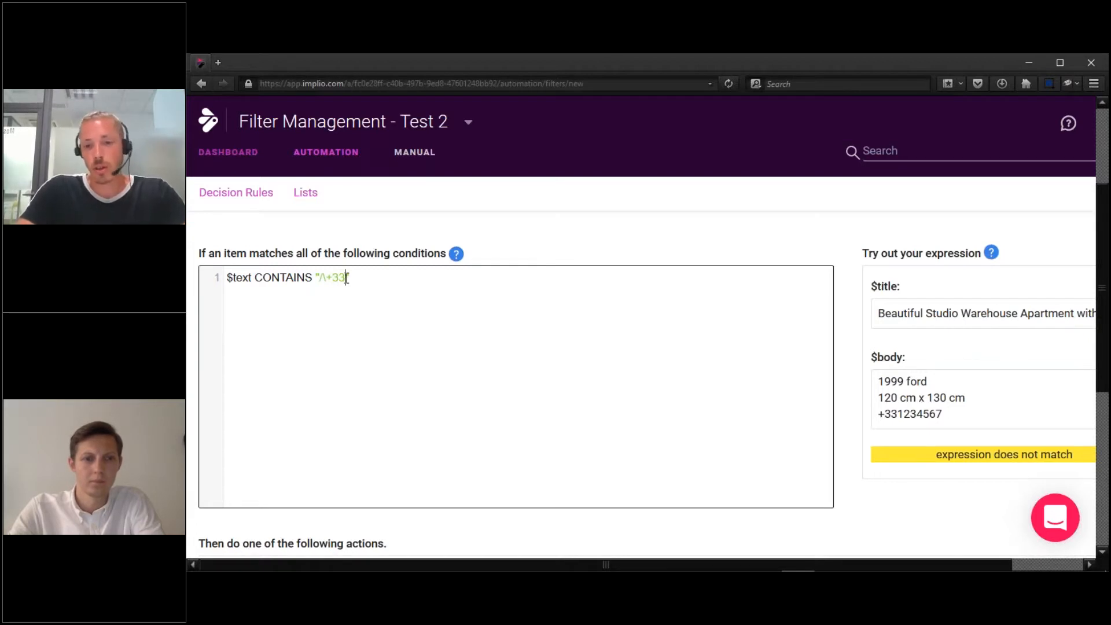
type("/")
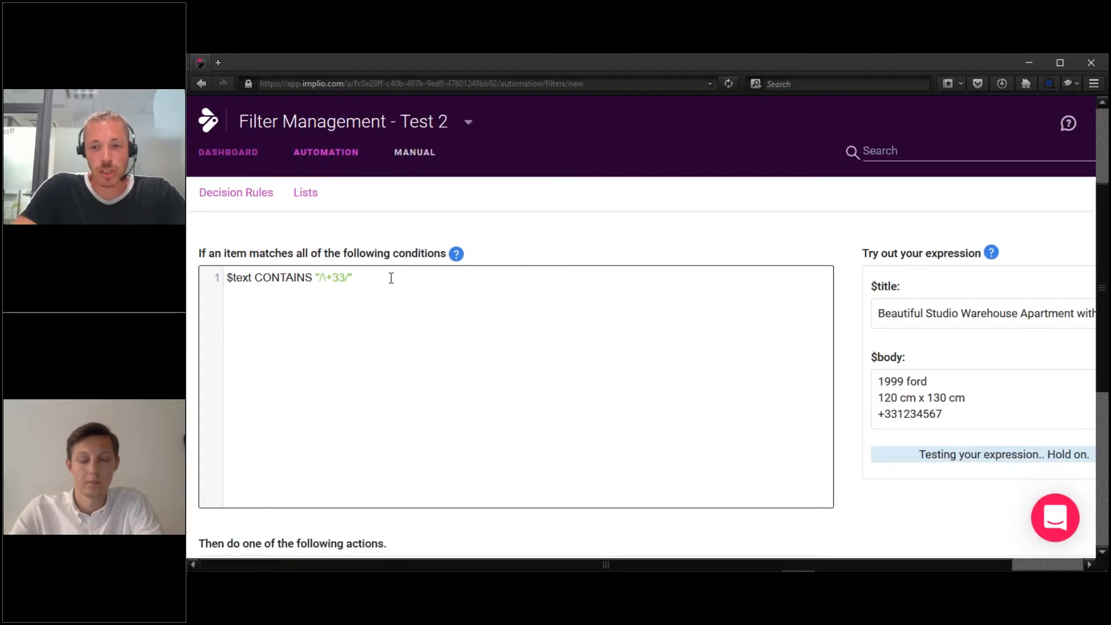
left_click_drag(880, 415, 898, 413)
left_click(898, 414)
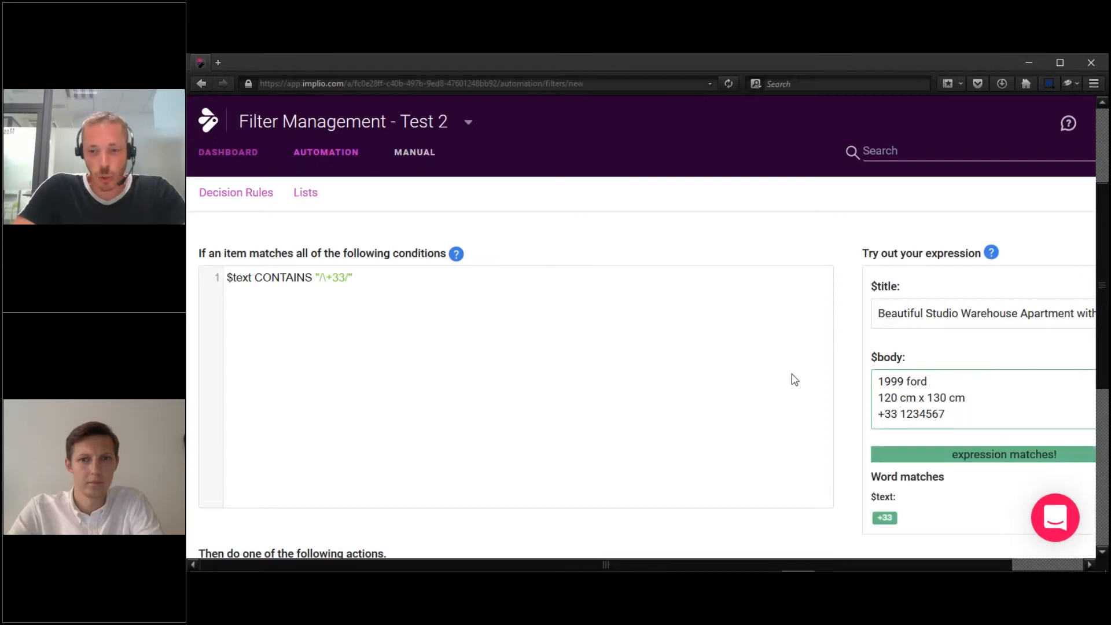
Extend the regex to \+33\s*\d+ so the whole sample phone number matches.
left_click(345, 278)
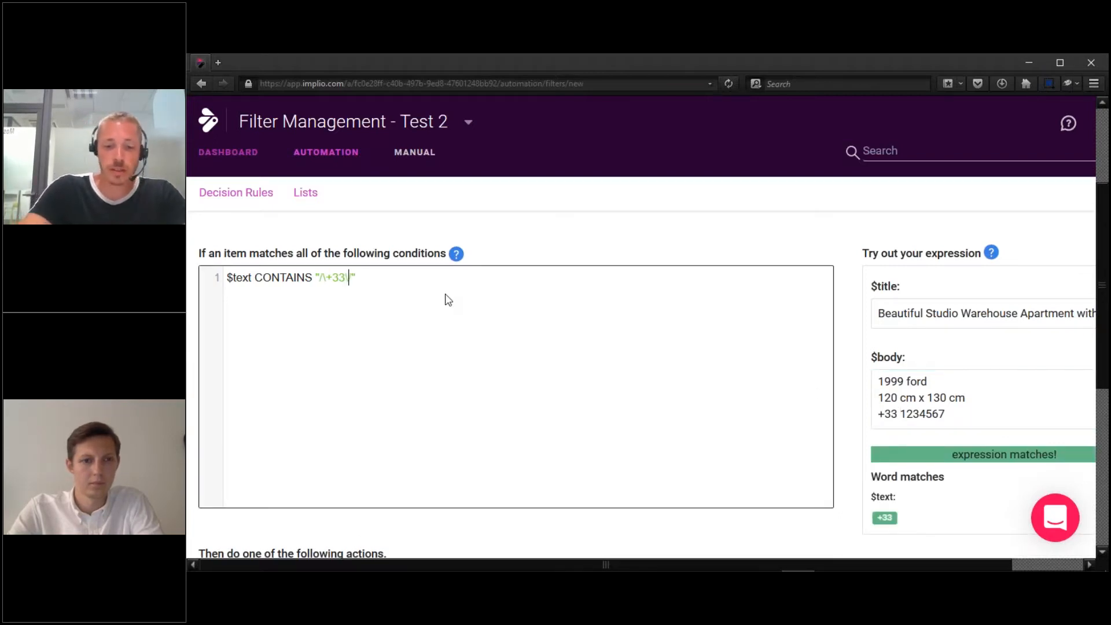
type("\\s/")
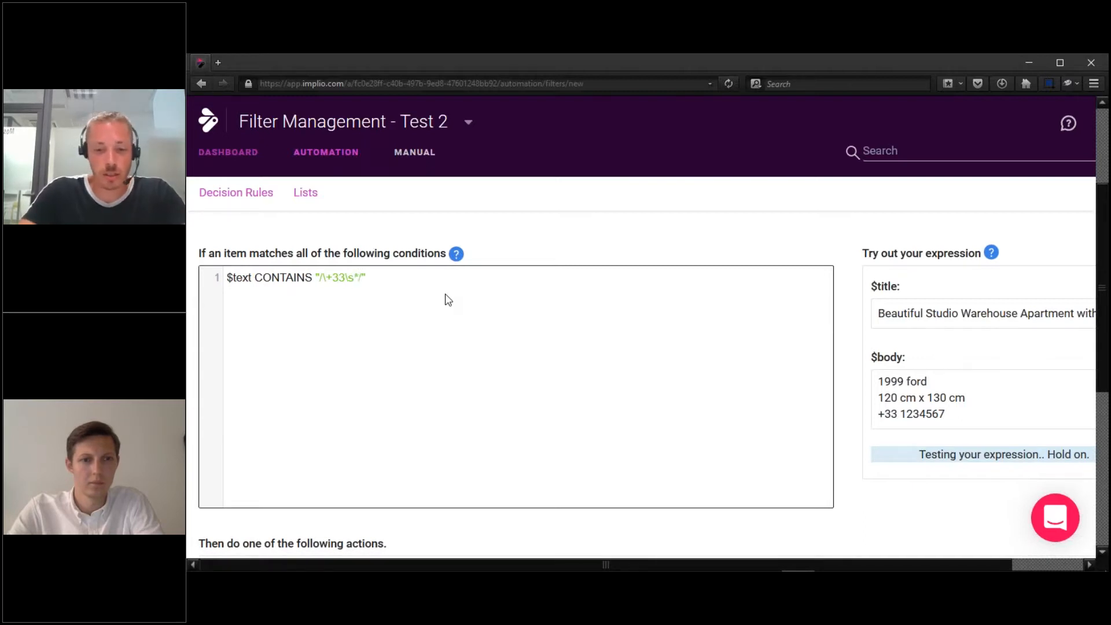
type("\\d")
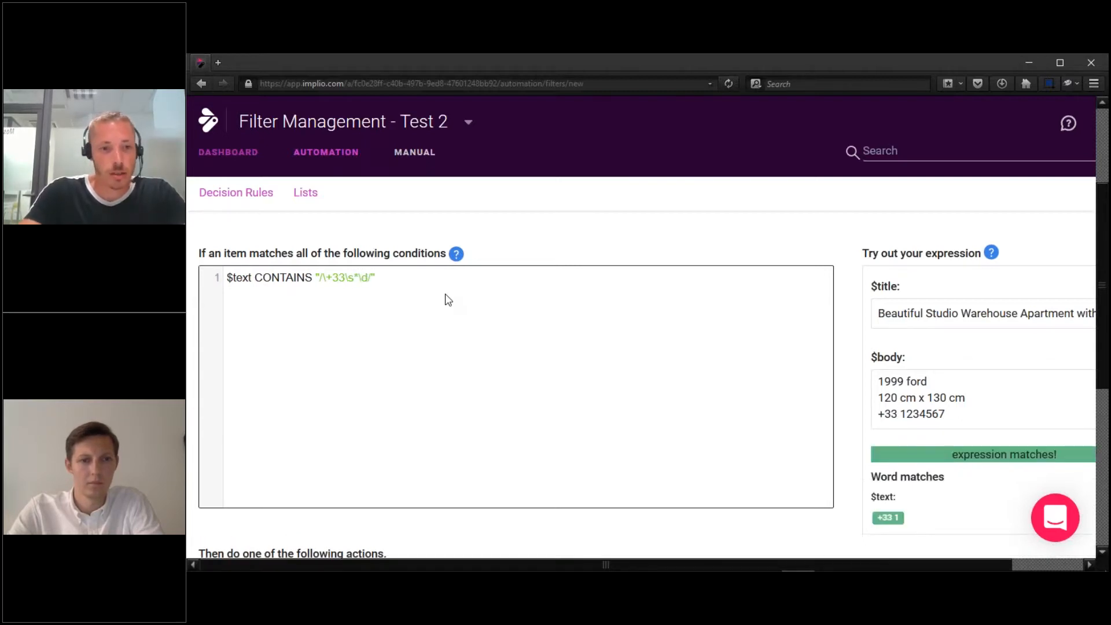
type("+")
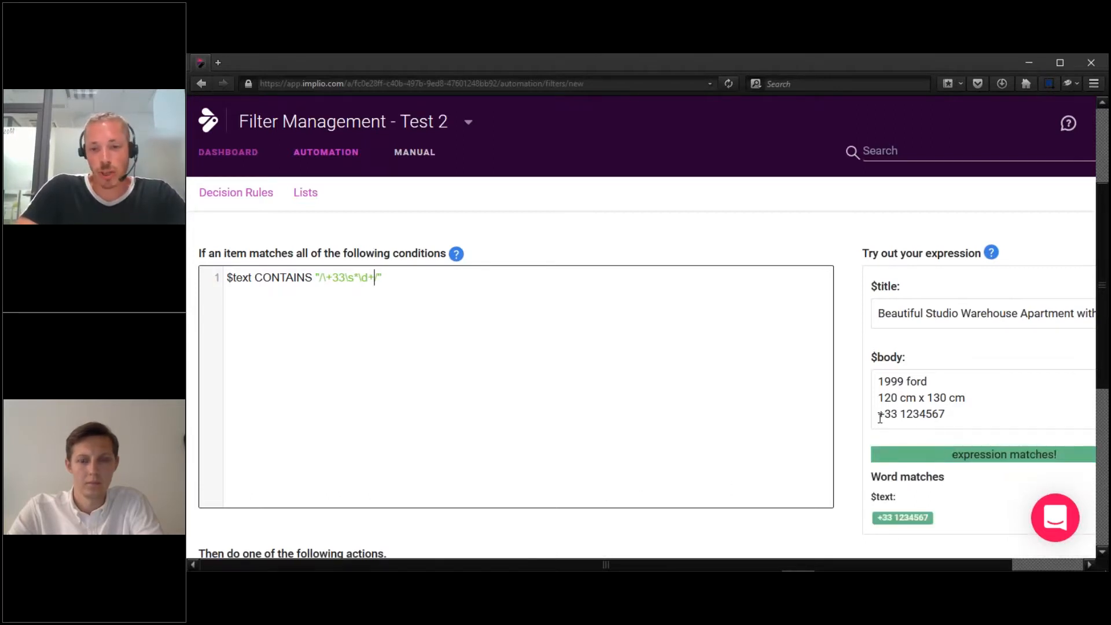
left_click_drag(880, 417, 943, 414)
left_click(943, 415)
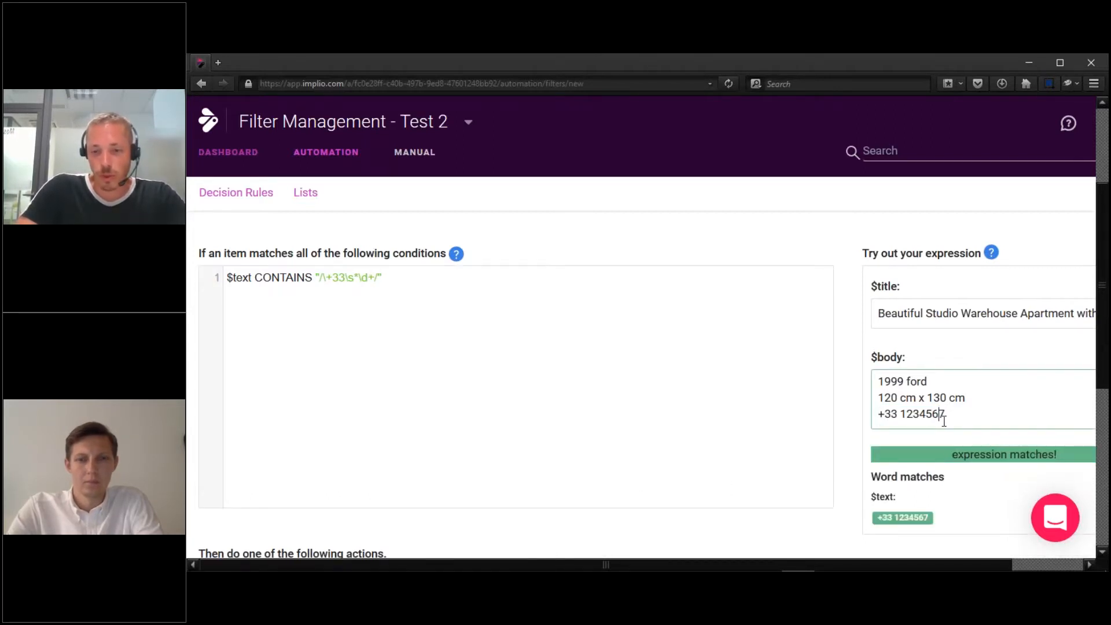
left_click(478, 348)
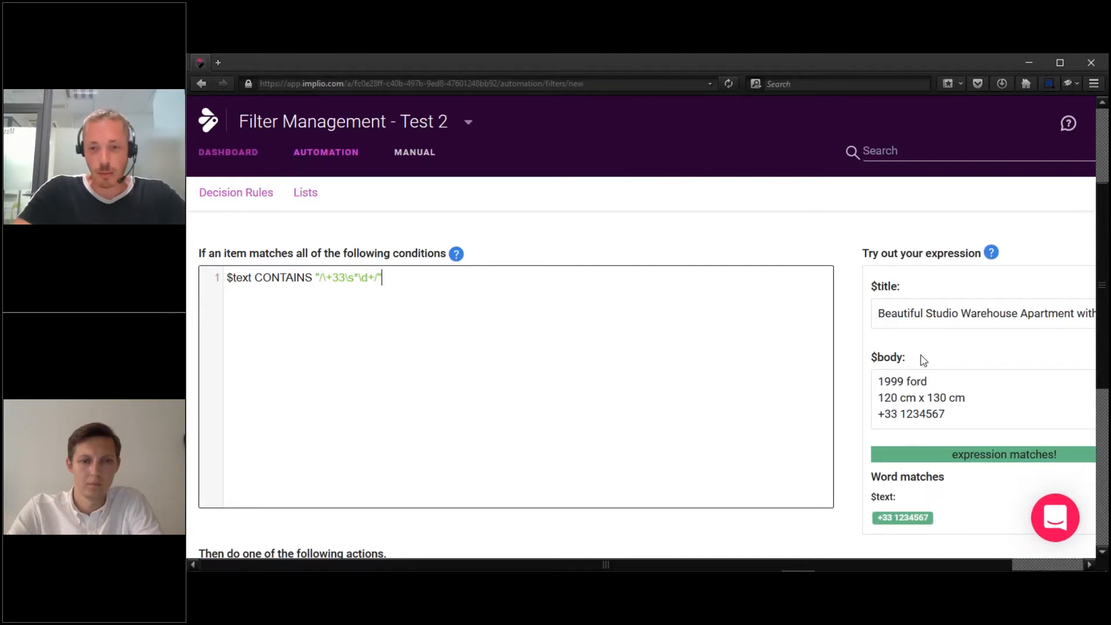
left_click_drag(957, 412, 854, 376)
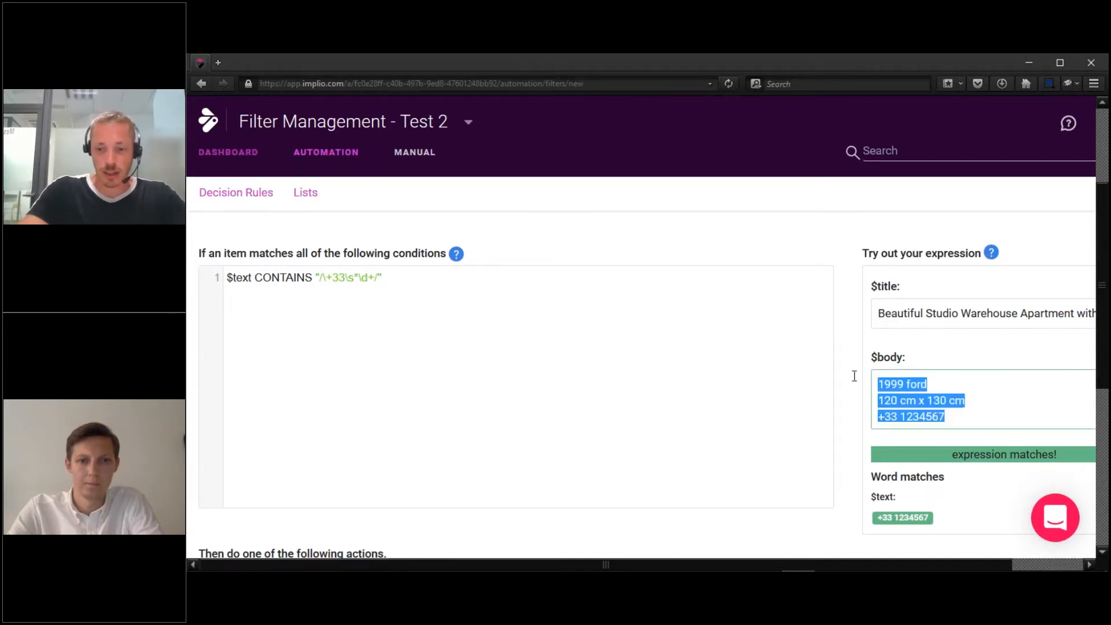
Replace the sample body with 1.2.3.4.5.6.7.8.9, which the +33 phone regex does not match.
key("BackSpace")
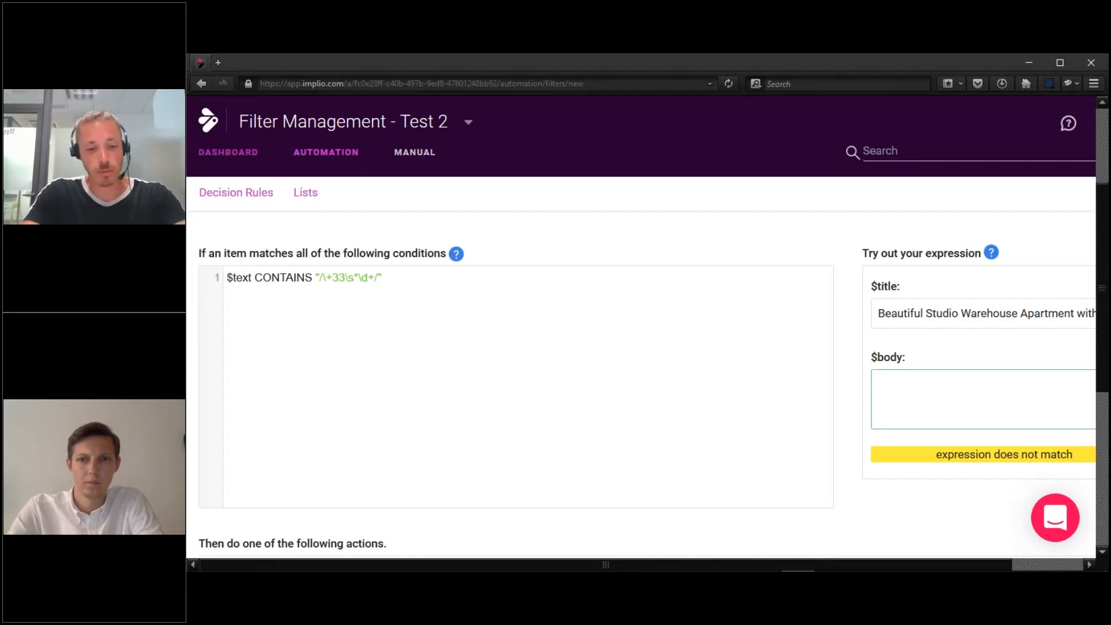
type("1.2.3.4")
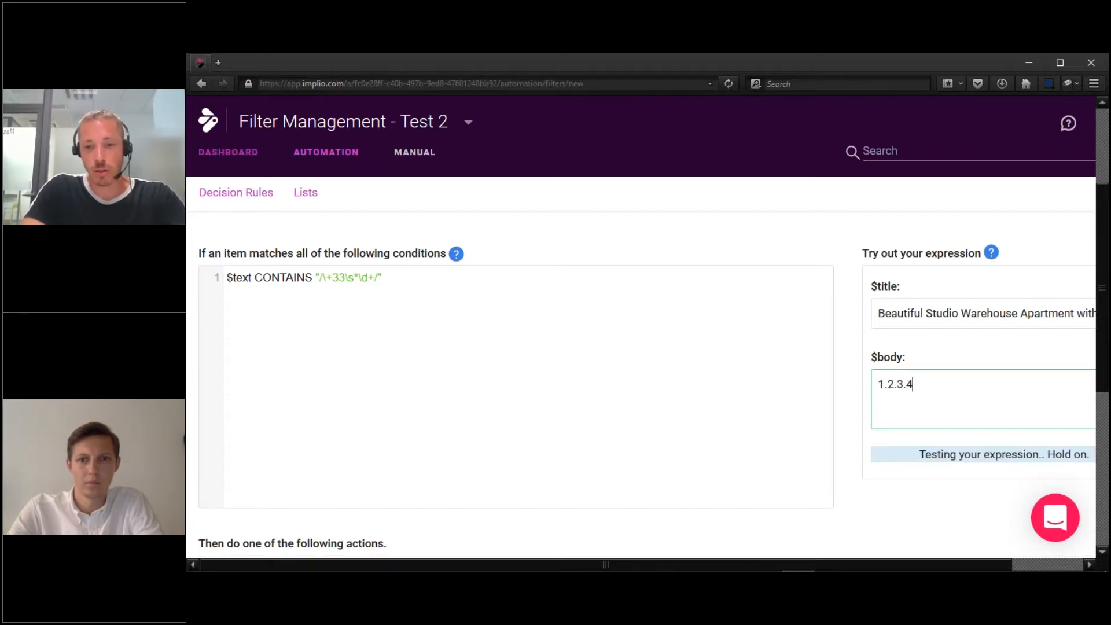
type(".5.6.7.9")
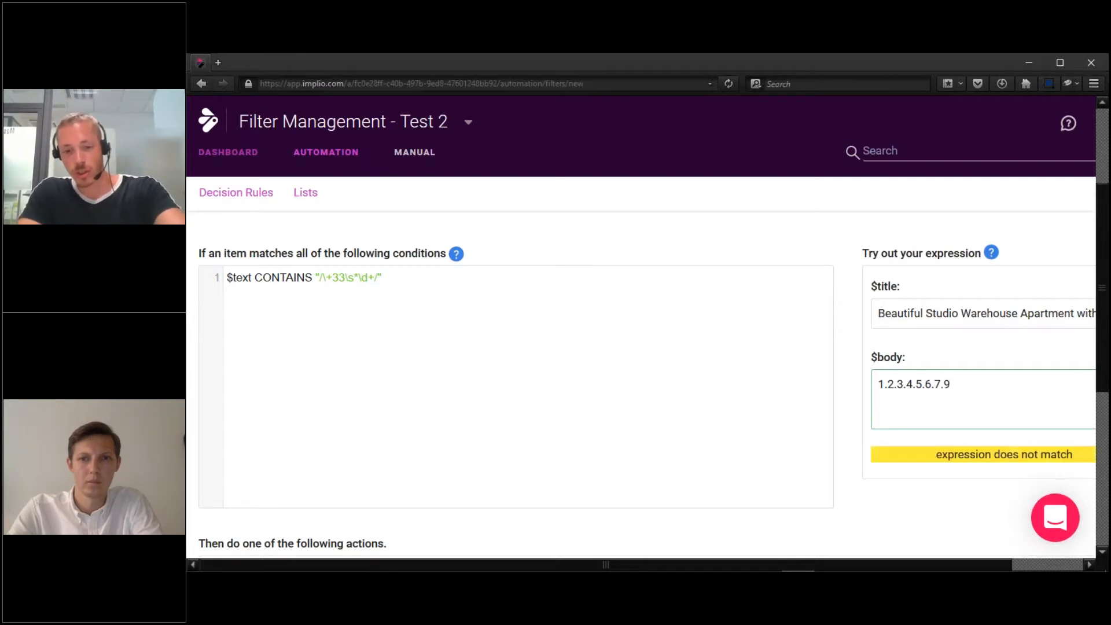
key("BackSpace")
type("8.9")
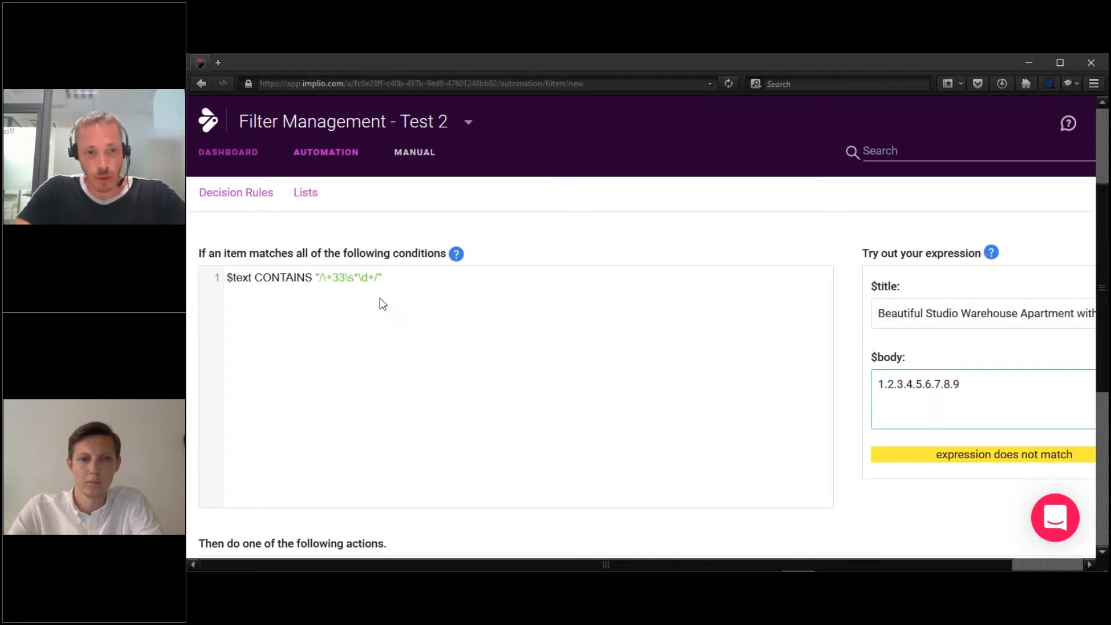
left_click(875, 389)
type("+")
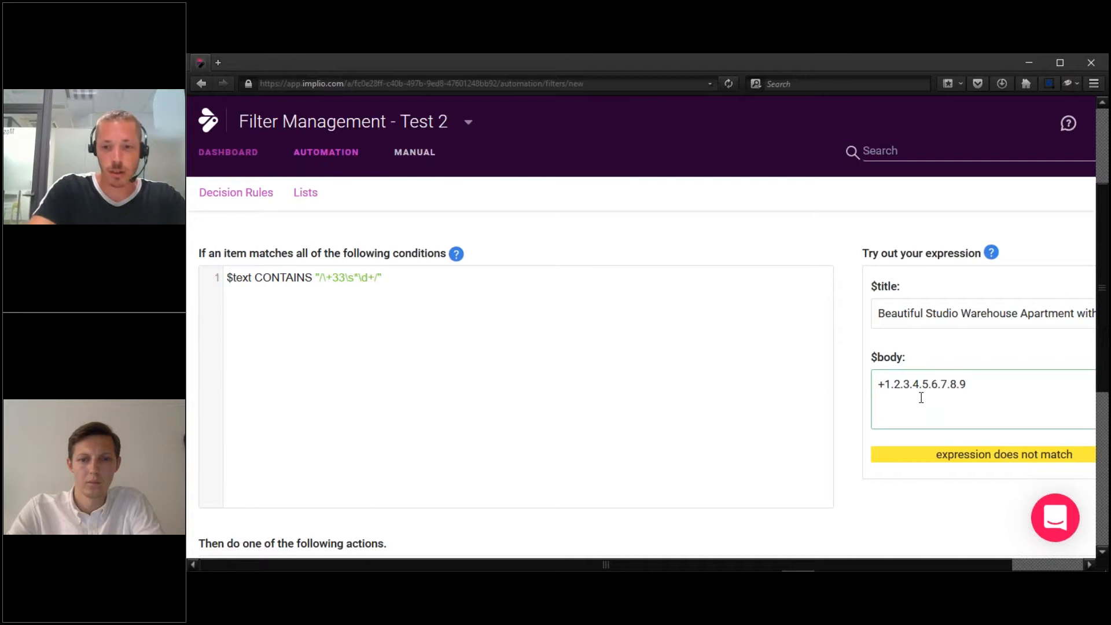
key("BackSpace")
key("Right")
key("Right")
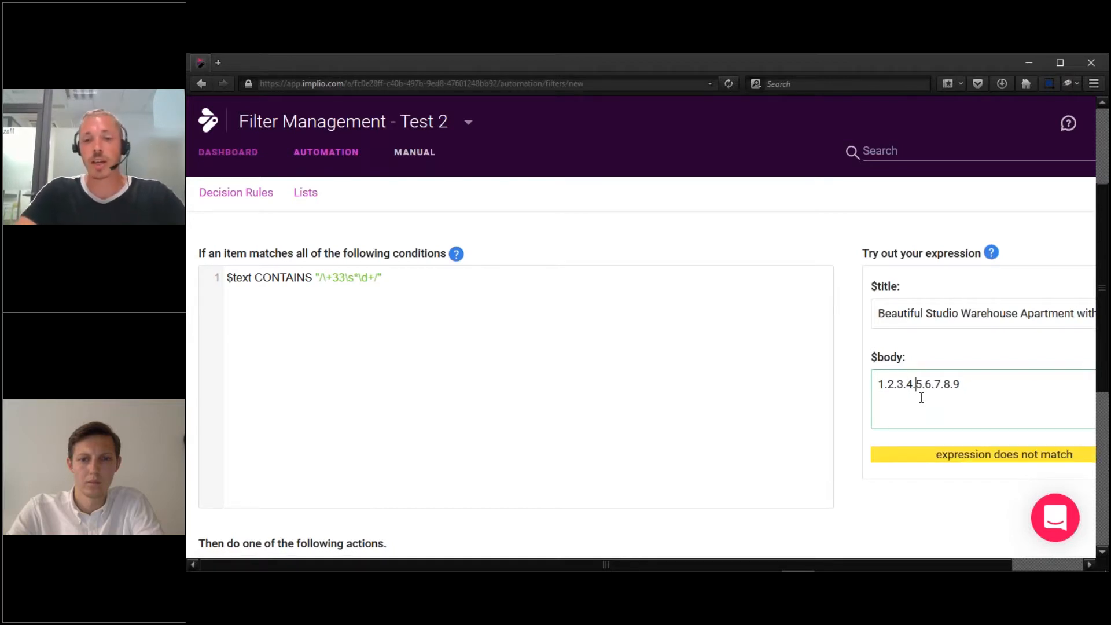
key("Right")
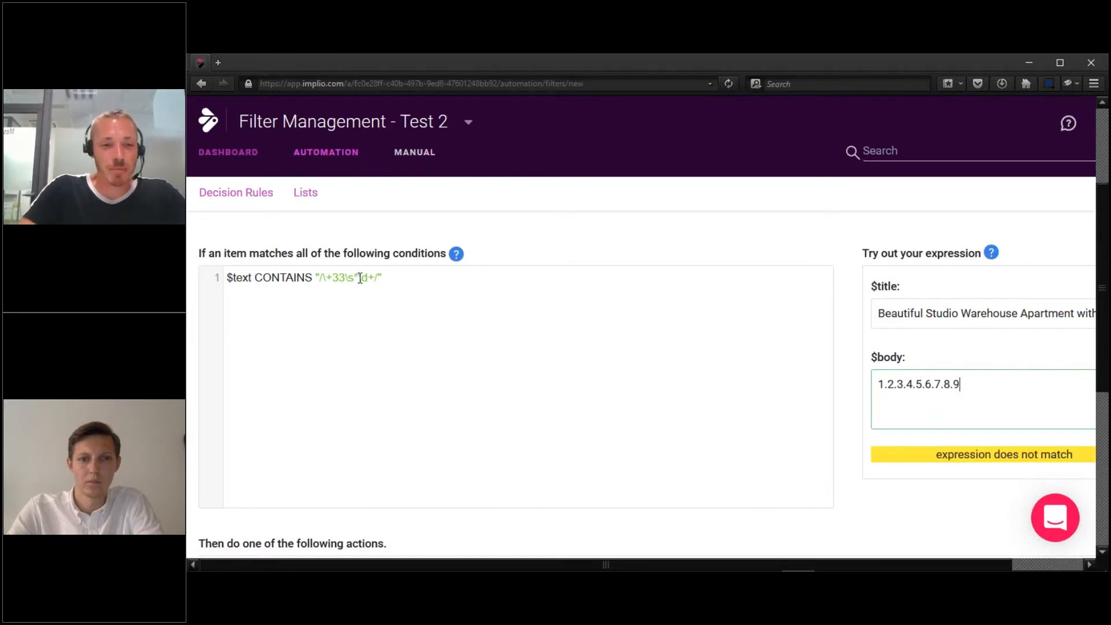
left_click_drag(359, 276, 323, 277)
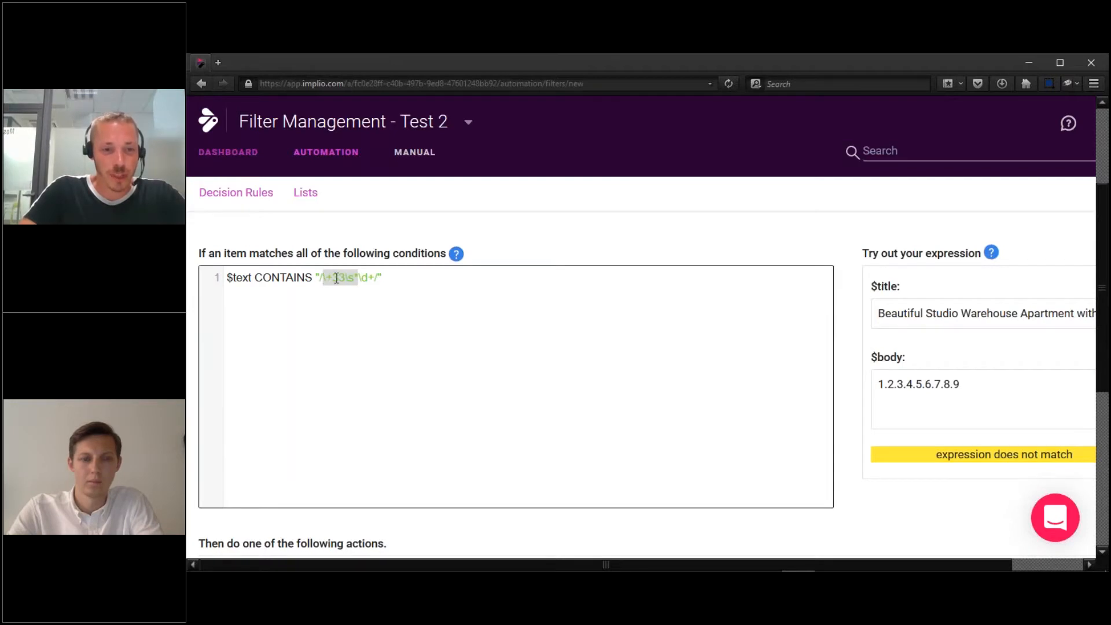
Rewrite the condition as nine dot-separated \d digits so it matches 1.2.3.4.5.6.7.8.9.
key("BackSpace")
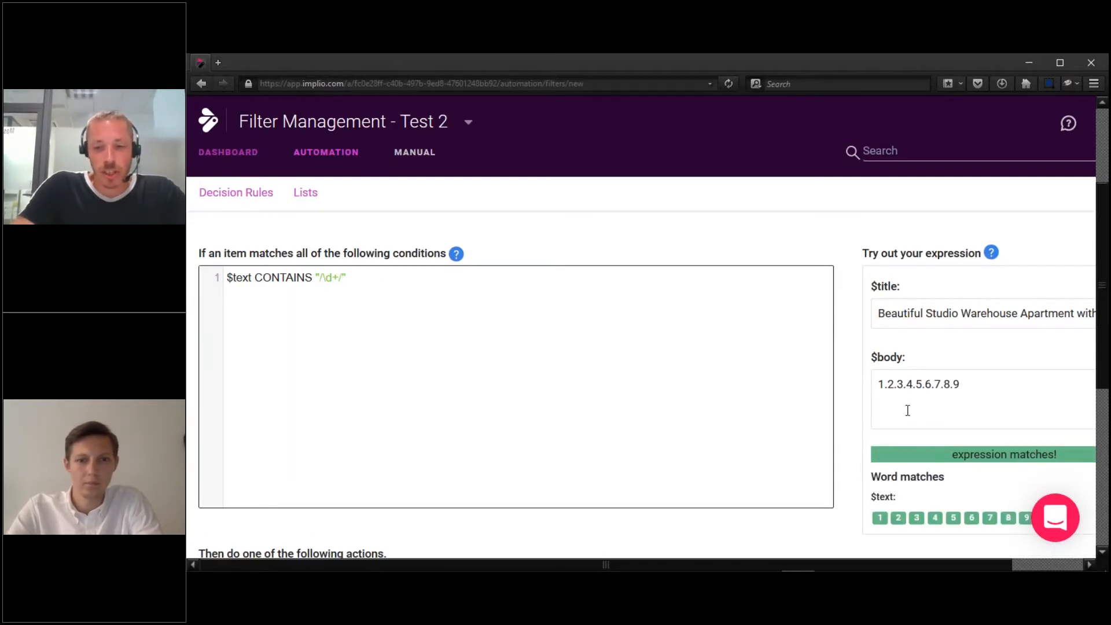
left_click_drag(879, 380, 972, 378)
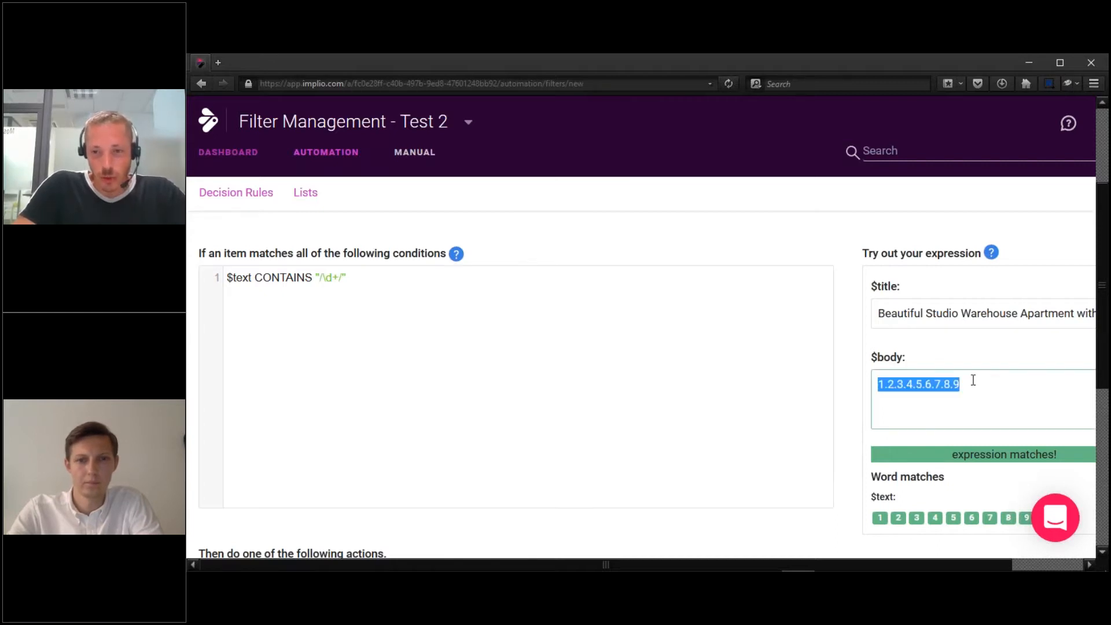
left_click(413, 276)
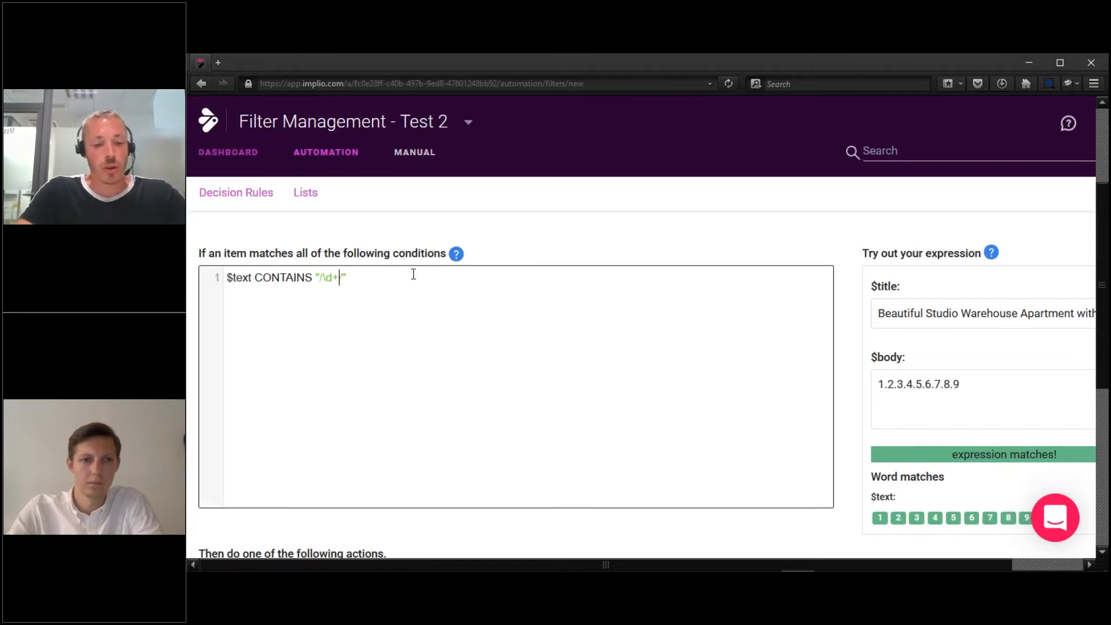
key("BackSpace")
type(".")
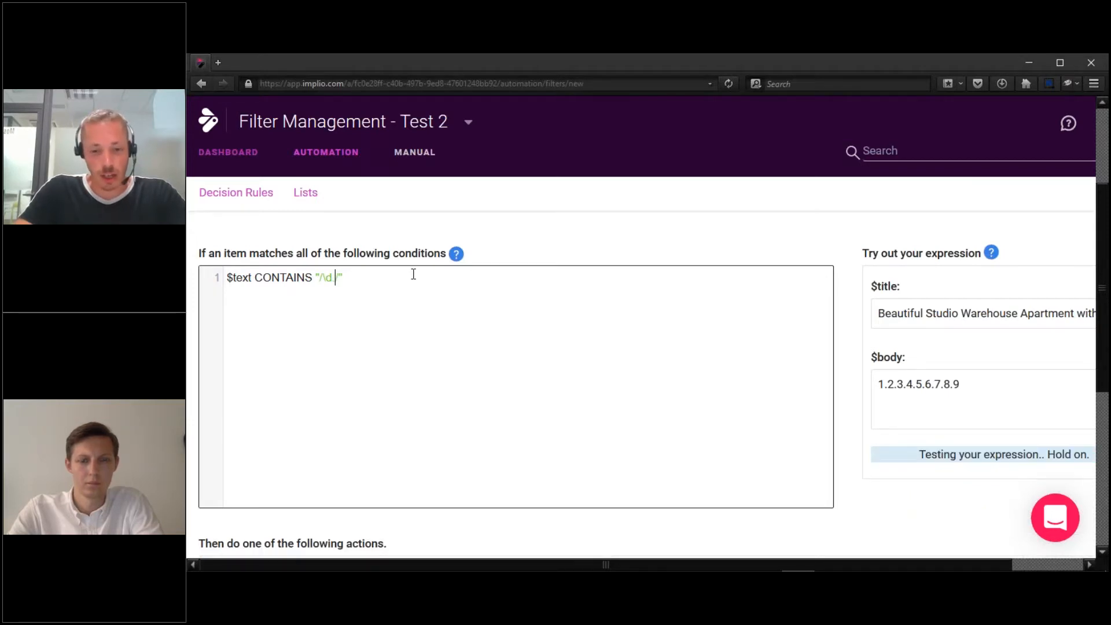
type("/")
type("d")
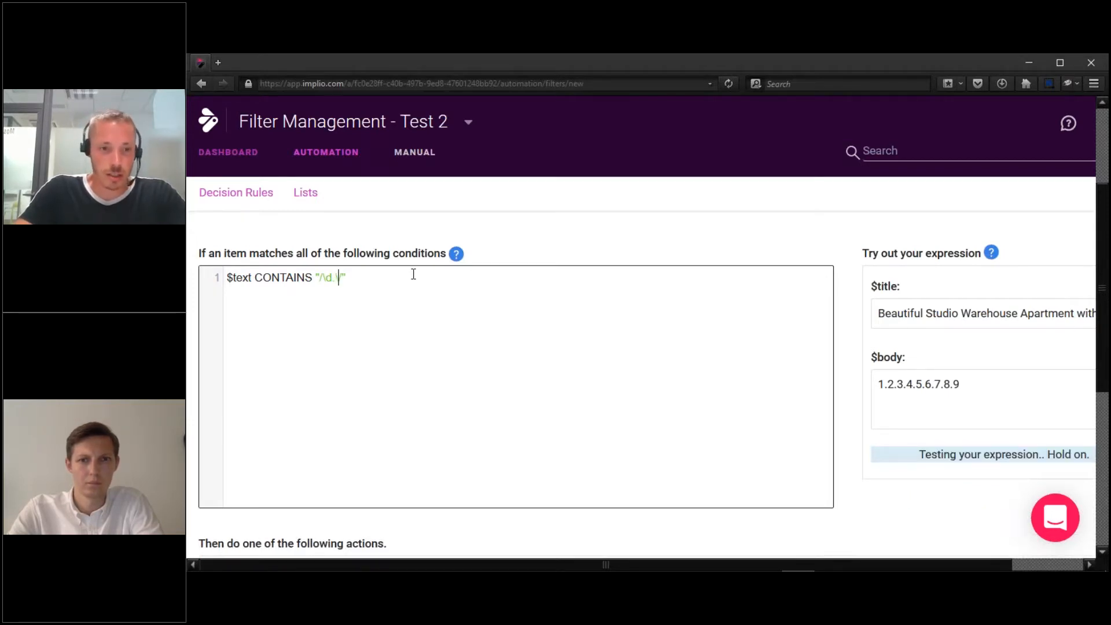
type(".\\d")
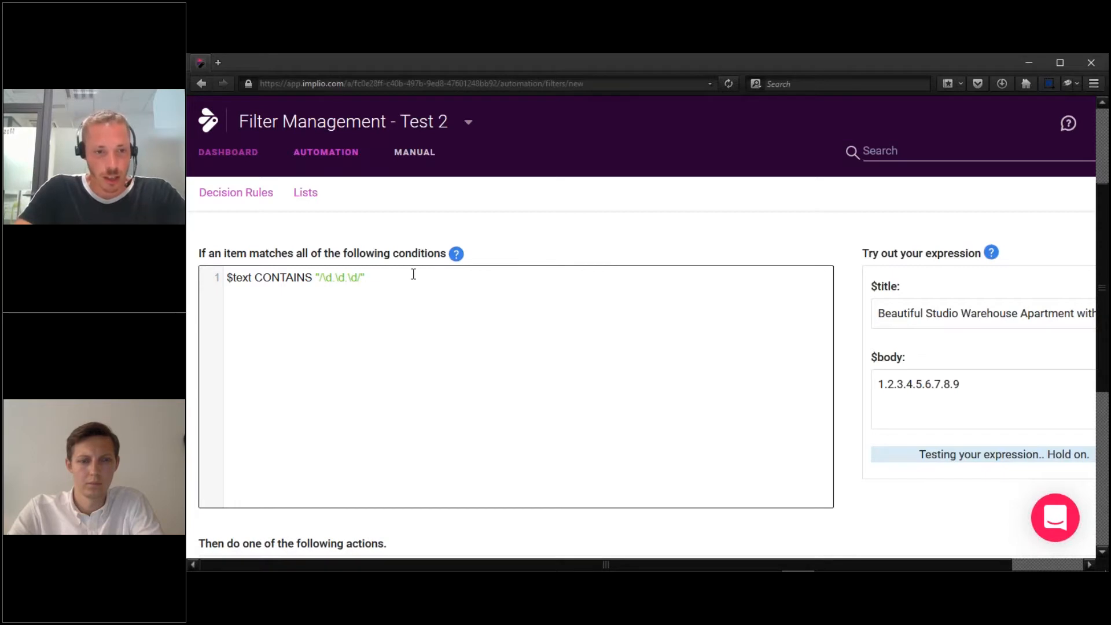
type(".")
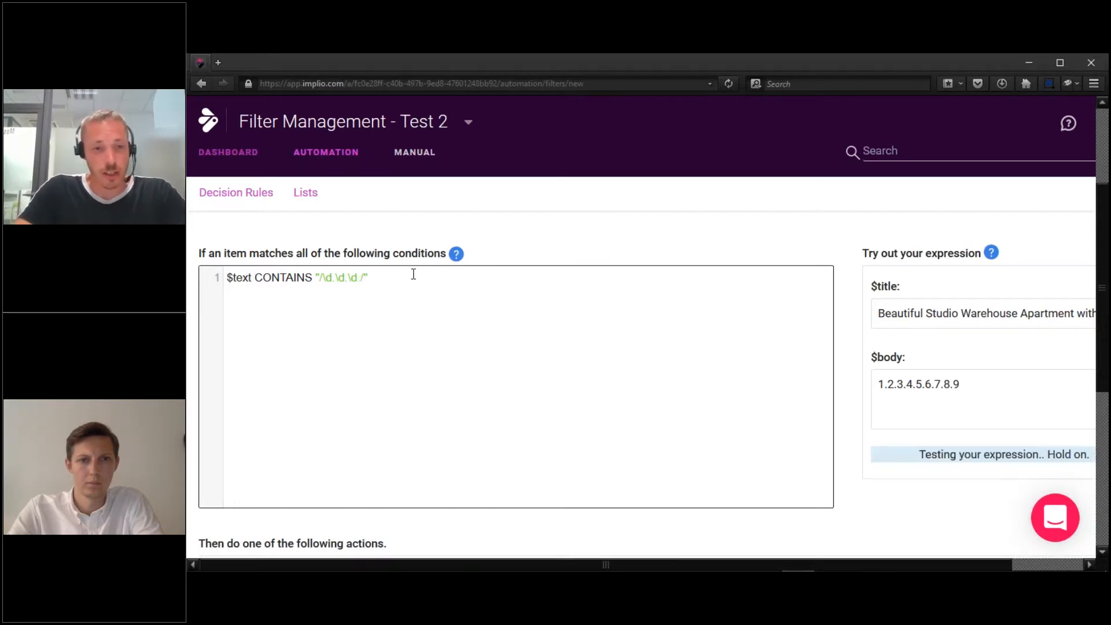
type("\\d")
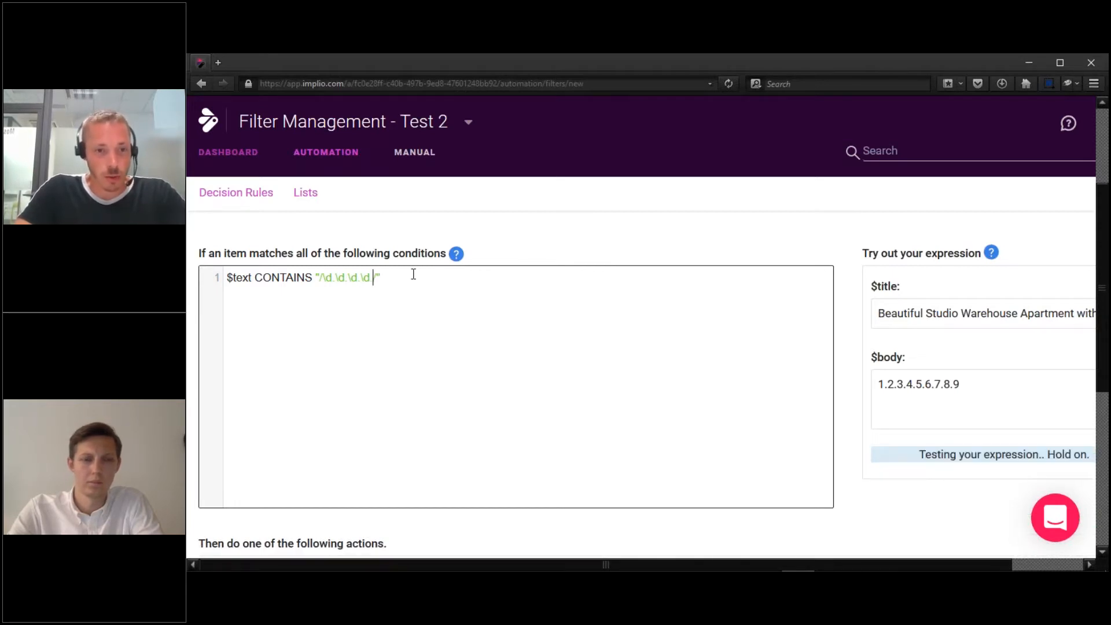
type(".\\d.\\d")
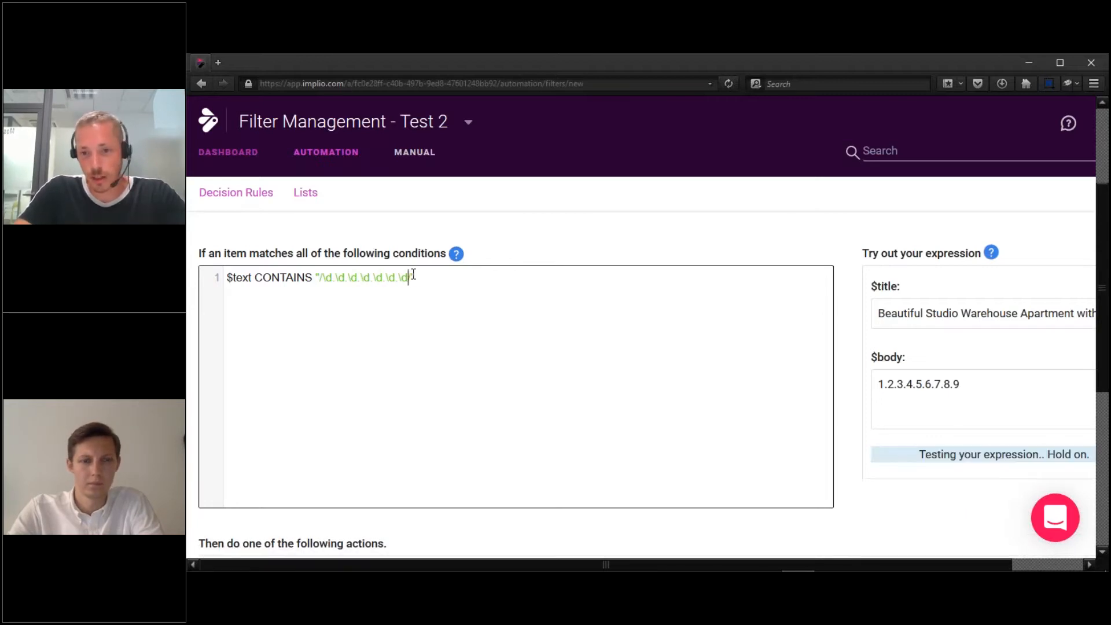
type(".\\d.\\")
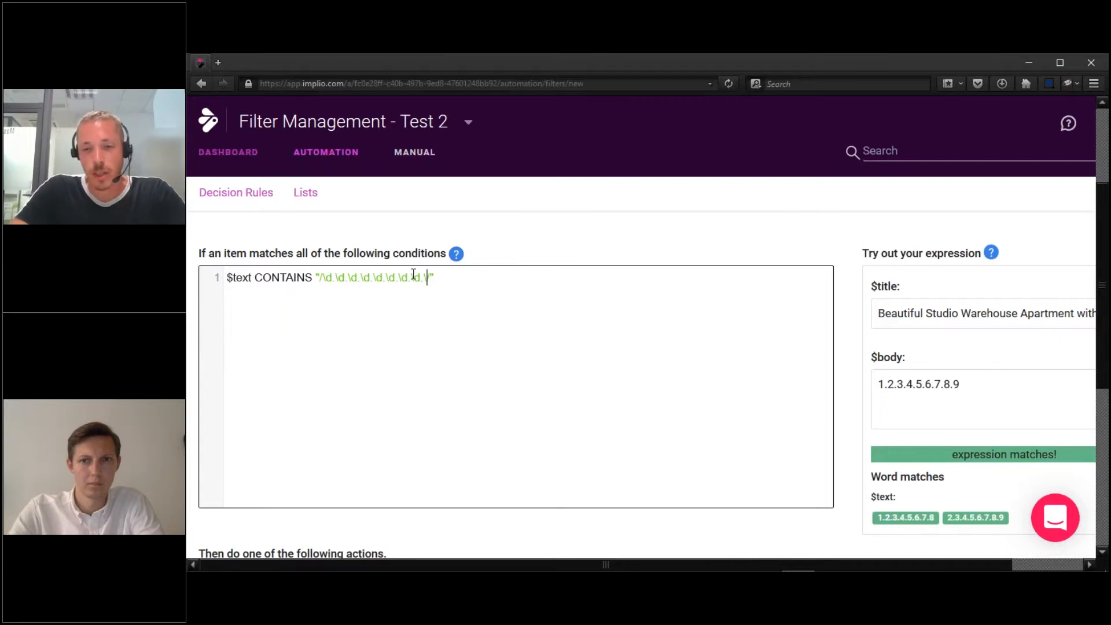
type("d")
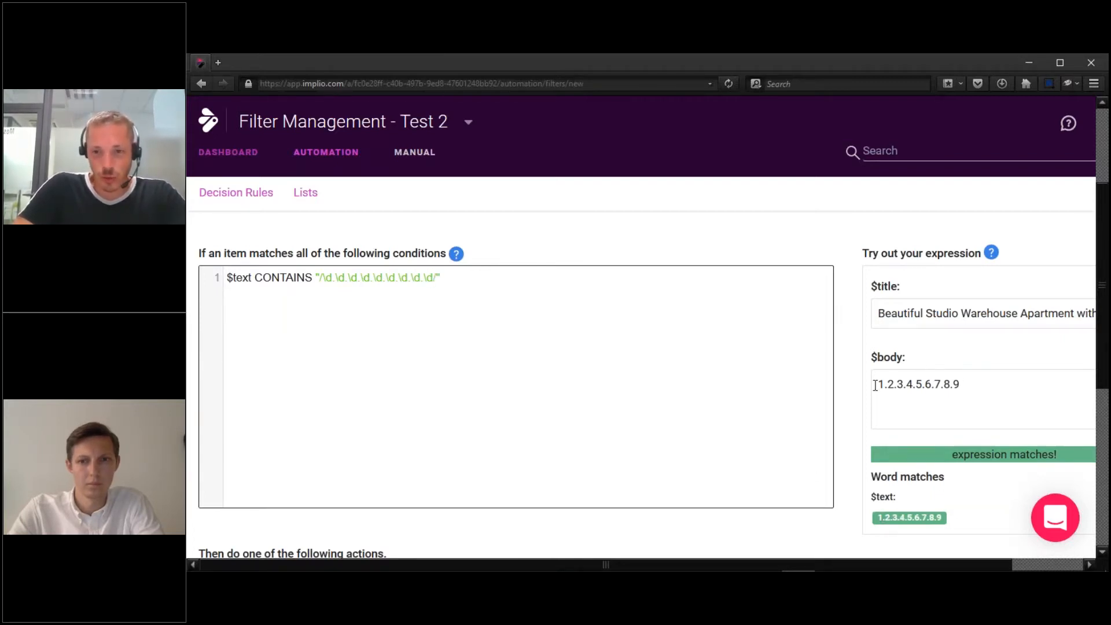
left_click_drag(875, 385, 1021, 412)
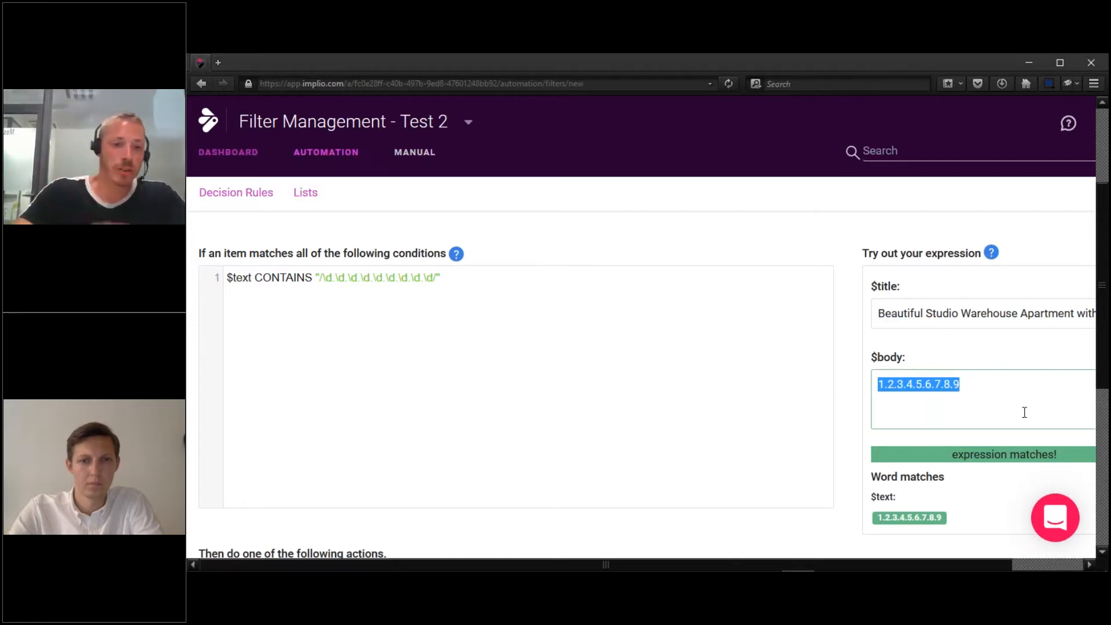
Edit the sample body to 1.2.3.4.5 6.7!8-9, swapping three dots for a space, '!' and '-'.
left_click(927, 384)
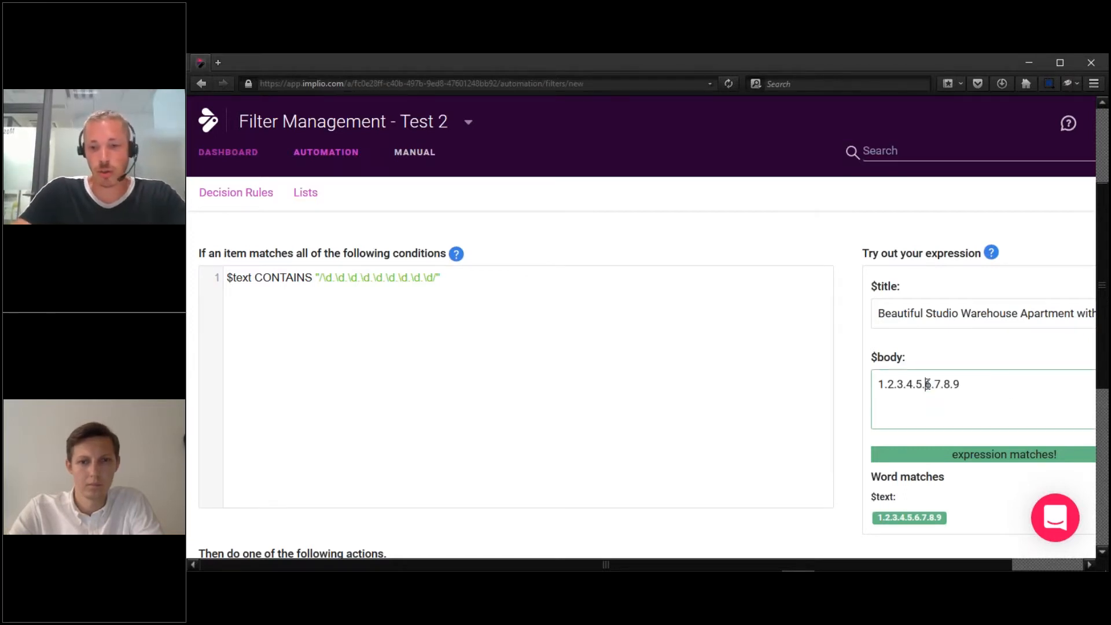
key("BackSpace")
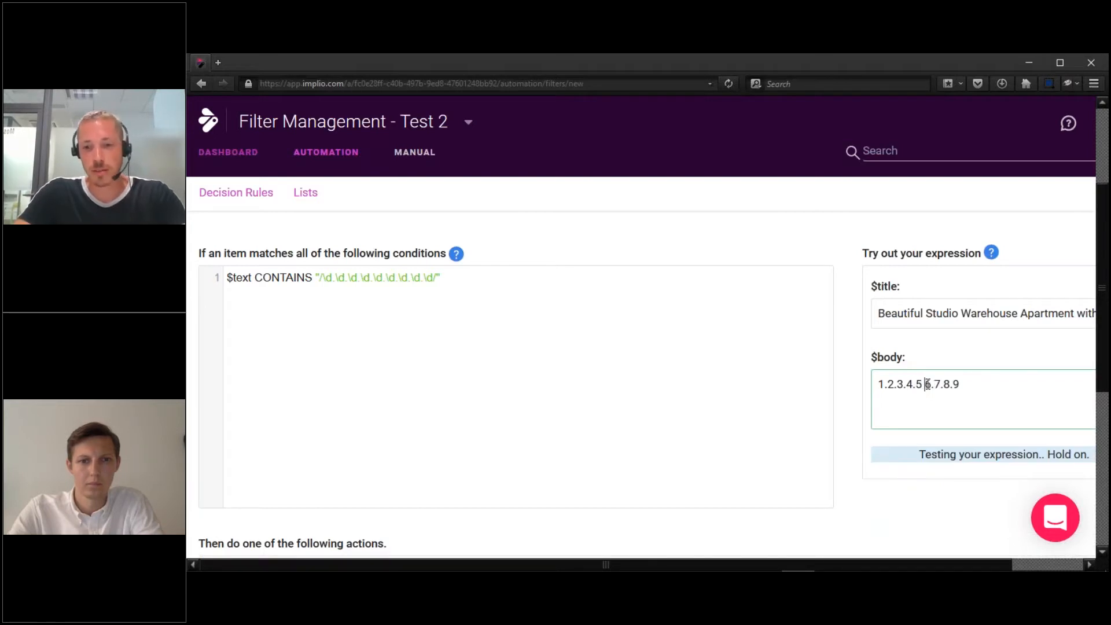
key("Right")
key("Right")
key("Right")
key("Right")
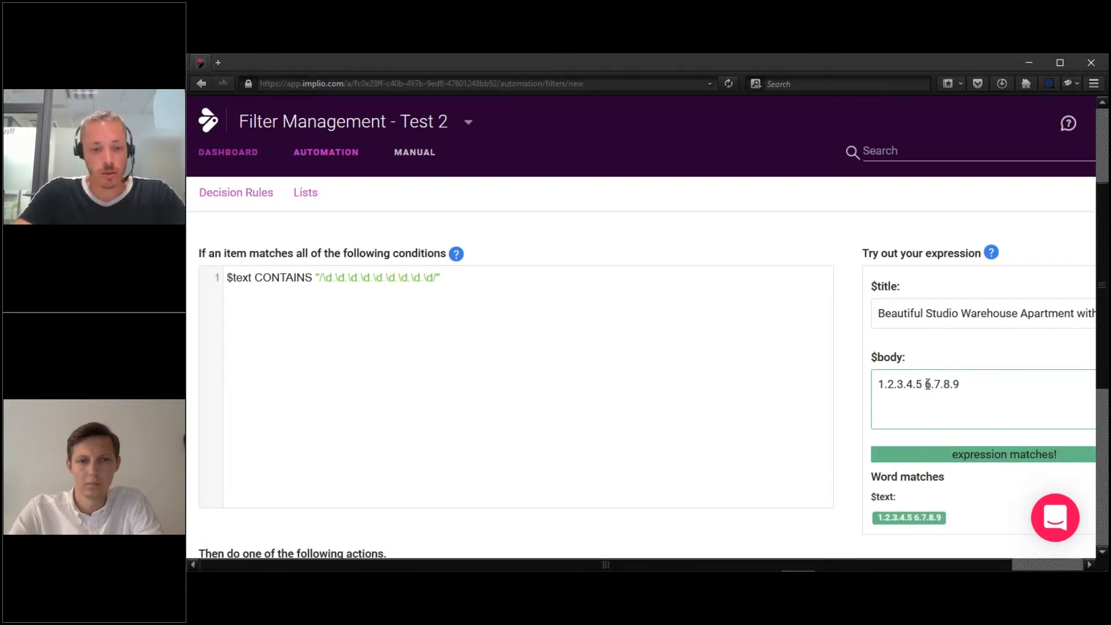
key("BackSpace")
type("!")
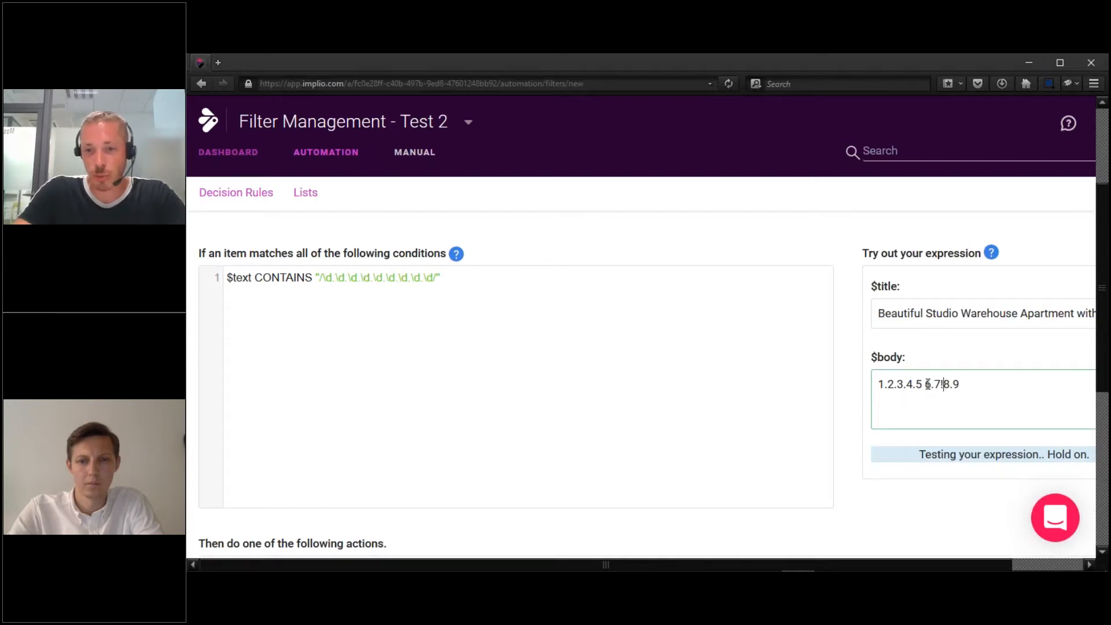
key("Right")
key("Right")
key("BackSpace")
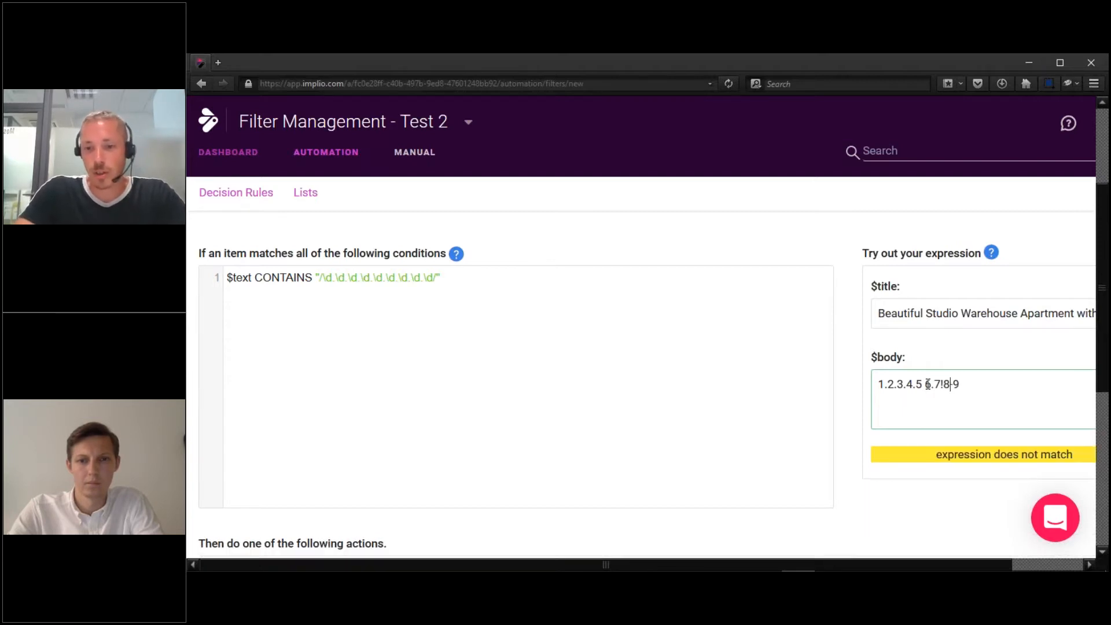
type("-")
key("Right")
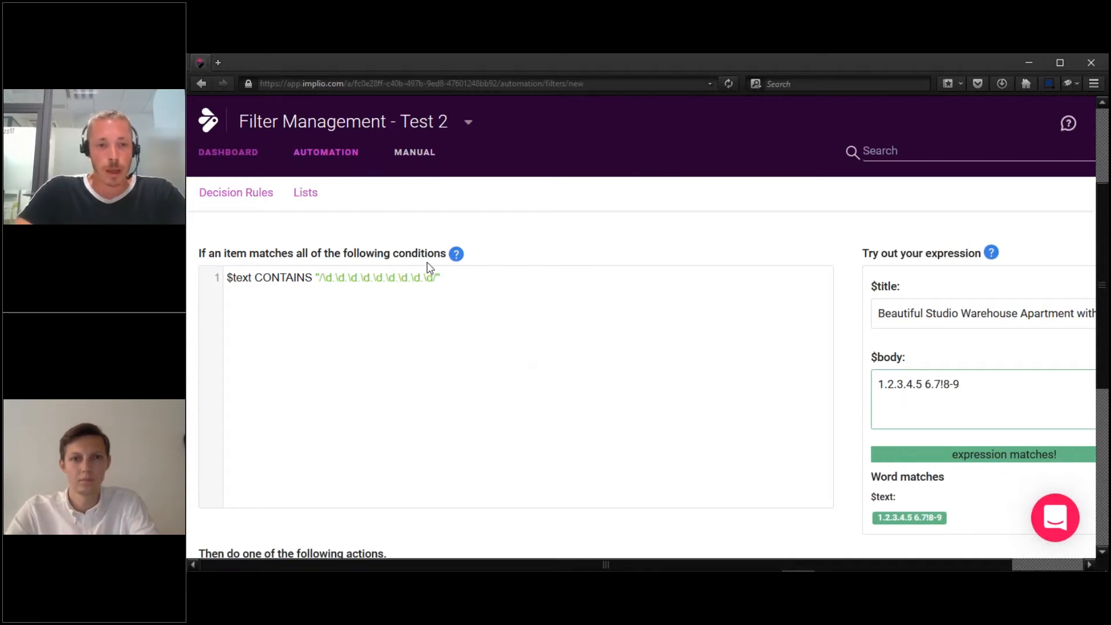
Add an OR line and a second condition $text CONTAINS "/\+33/" to the rule.
left_click(490, 287)
key("Return")
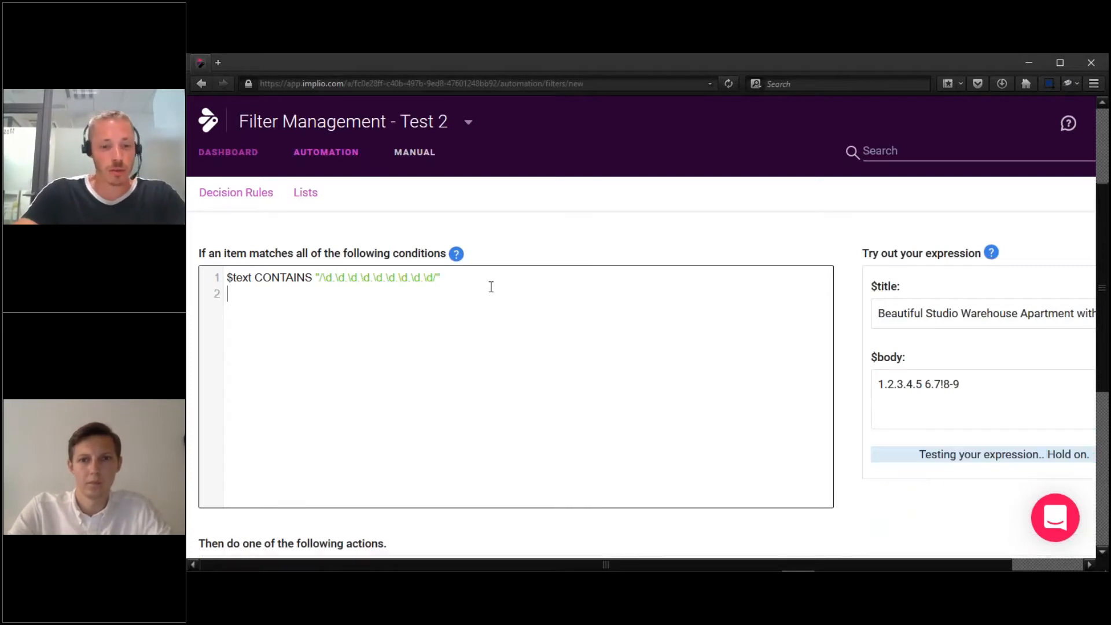
type("OR")
key("Return")
type("$t")
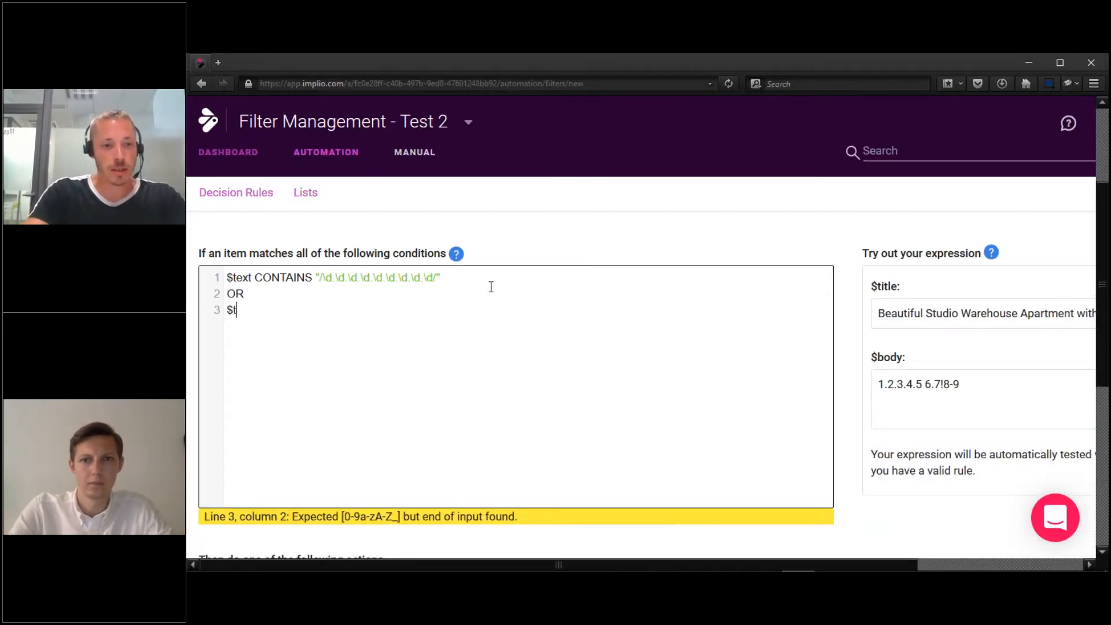
type("ext CONTAINS \"\"")
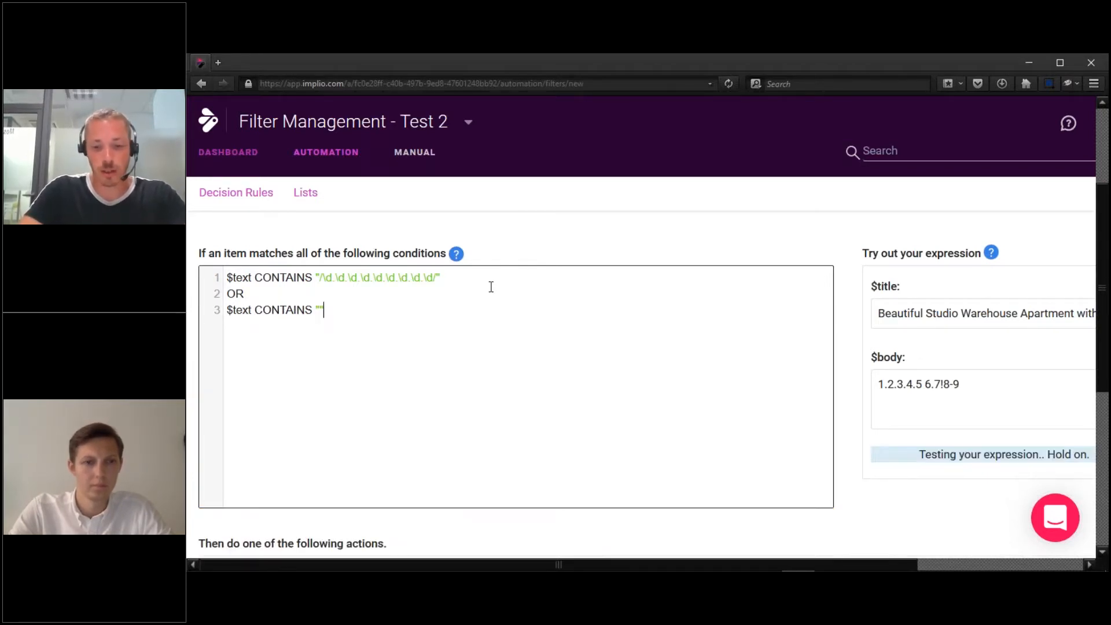
type("/\\+")
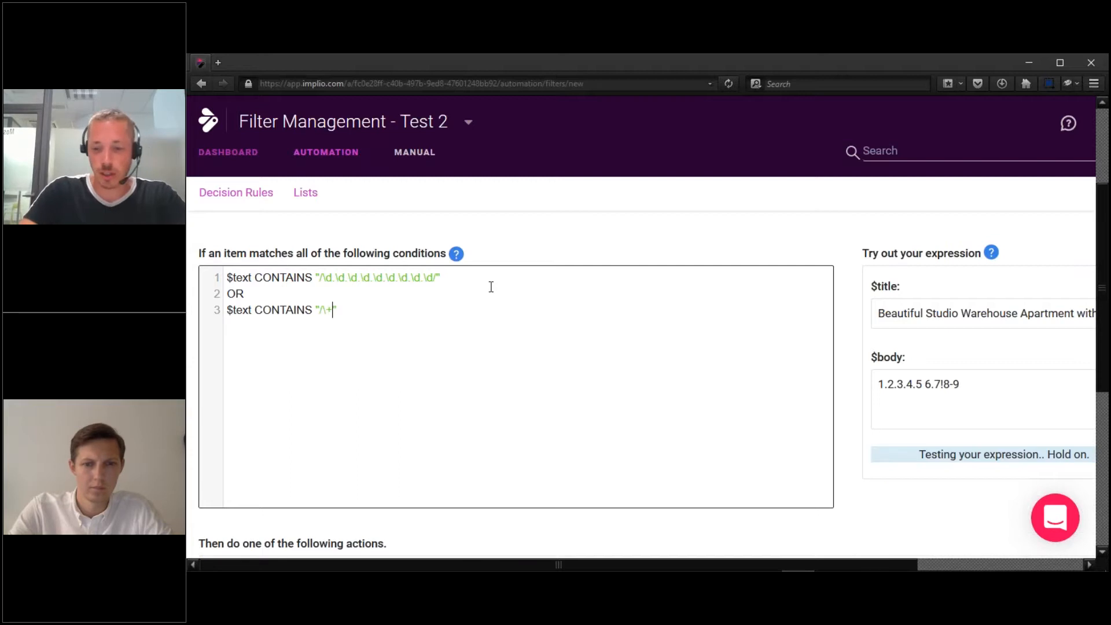
type("33/")
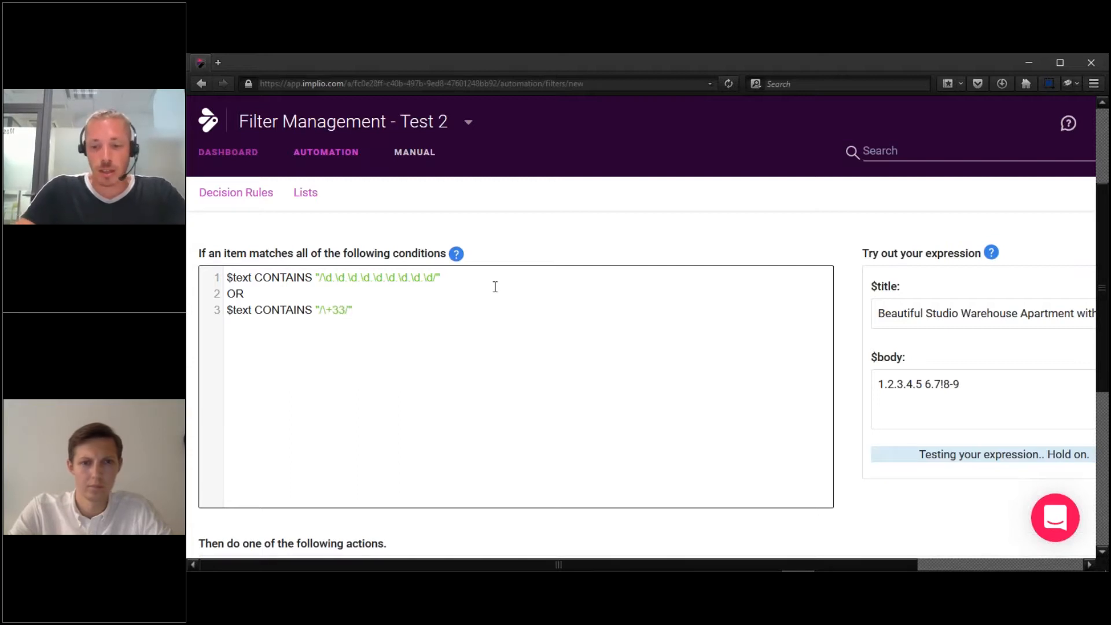
Add a sample +33 phone number on a new body line and confirm it matches.
left_click(1052, 379)
key("Return")
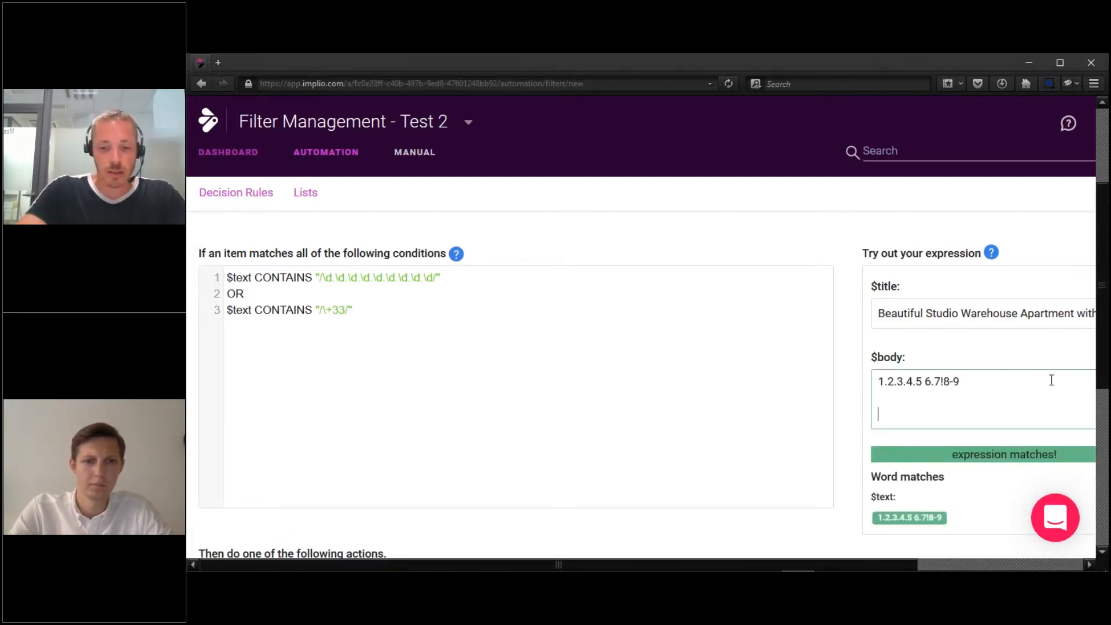
type("+33")
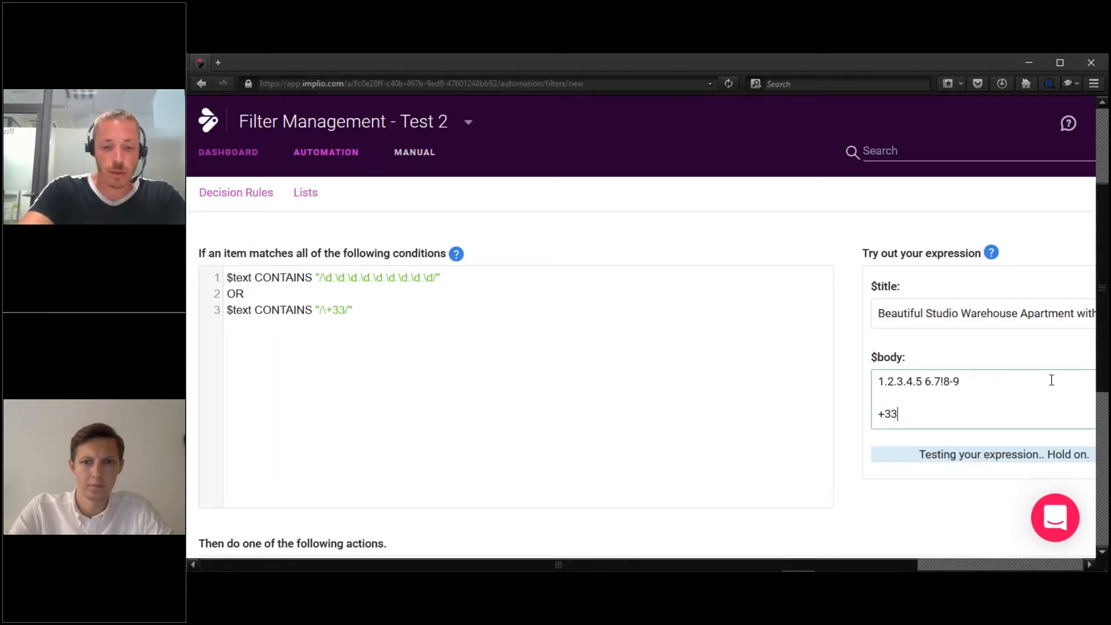
type("123456789")
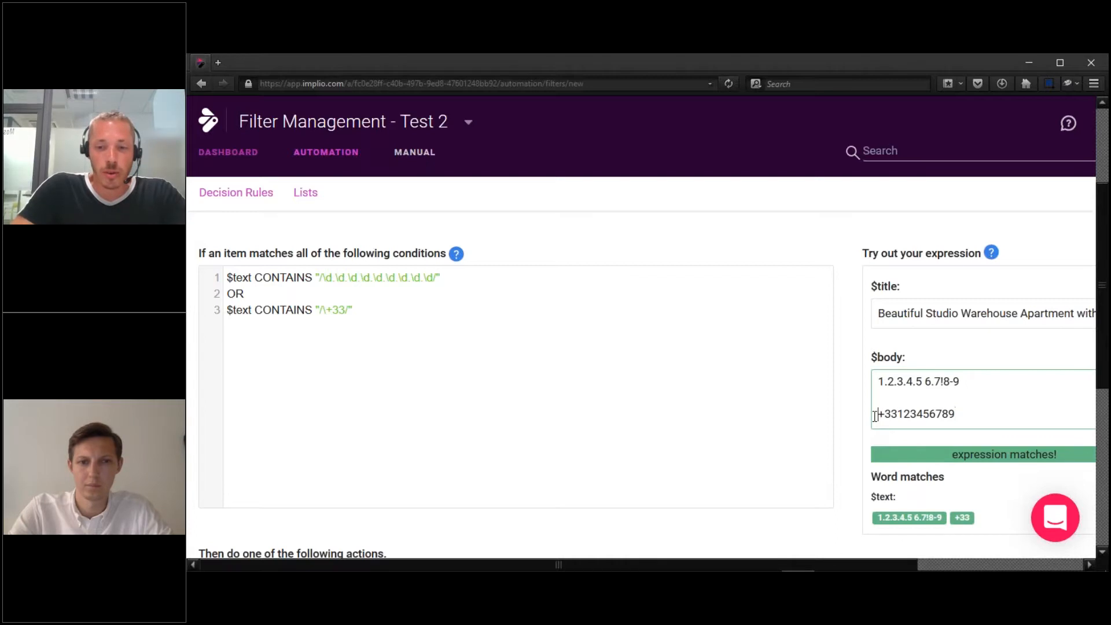
left_click_drag(874, 417, 962, 429)
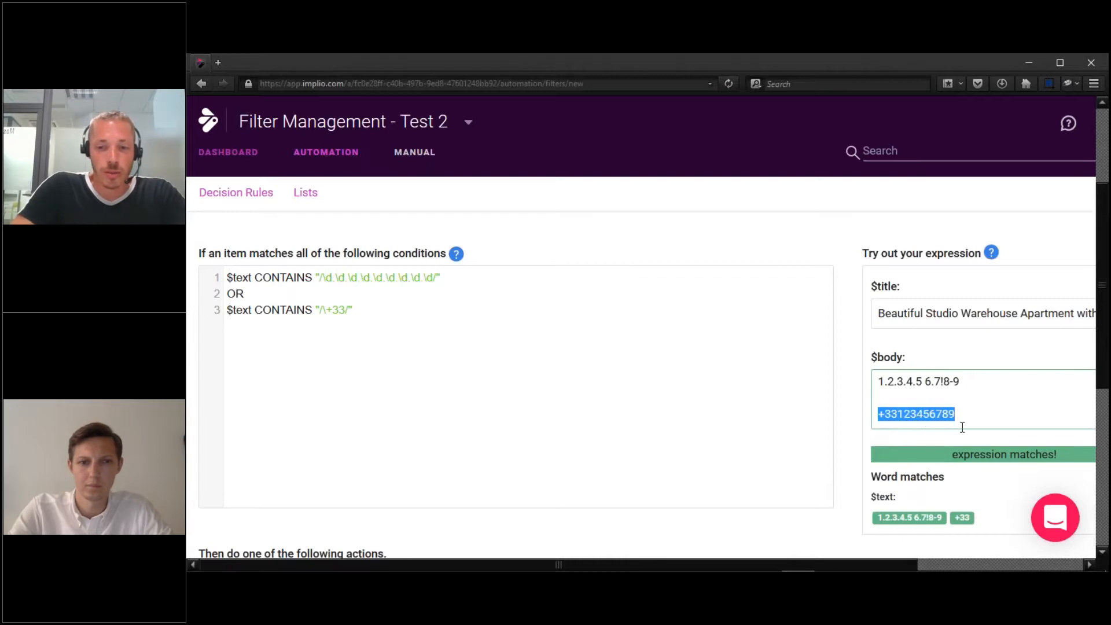
left_click(361, 307)
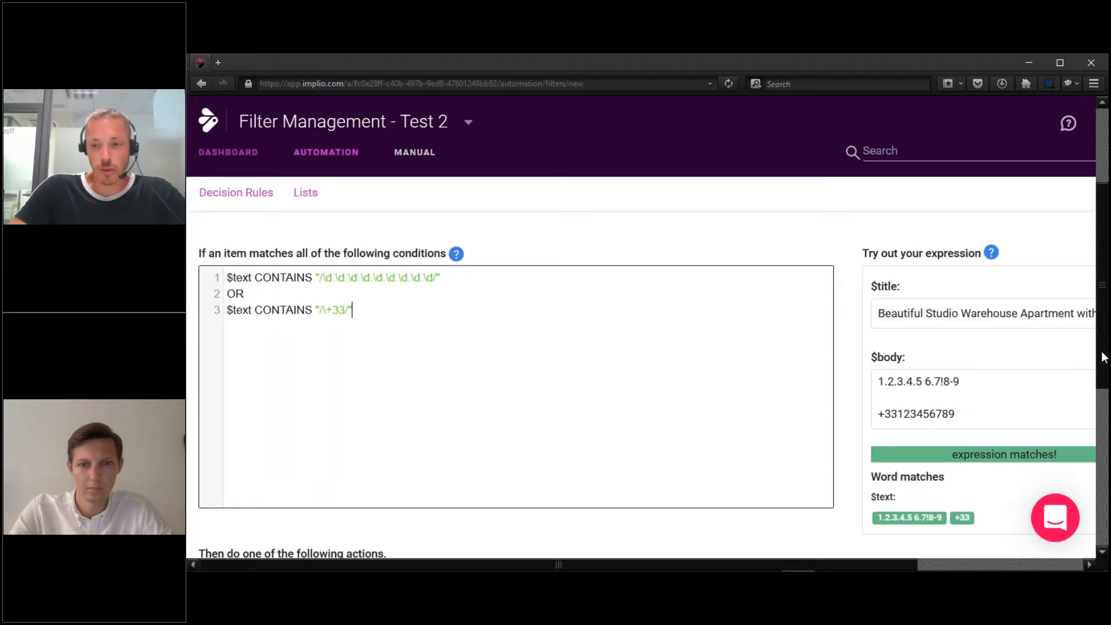
Set the rule's action to 'Refuse the item' for matching items.
scroll(1106, 382, "down", 1)
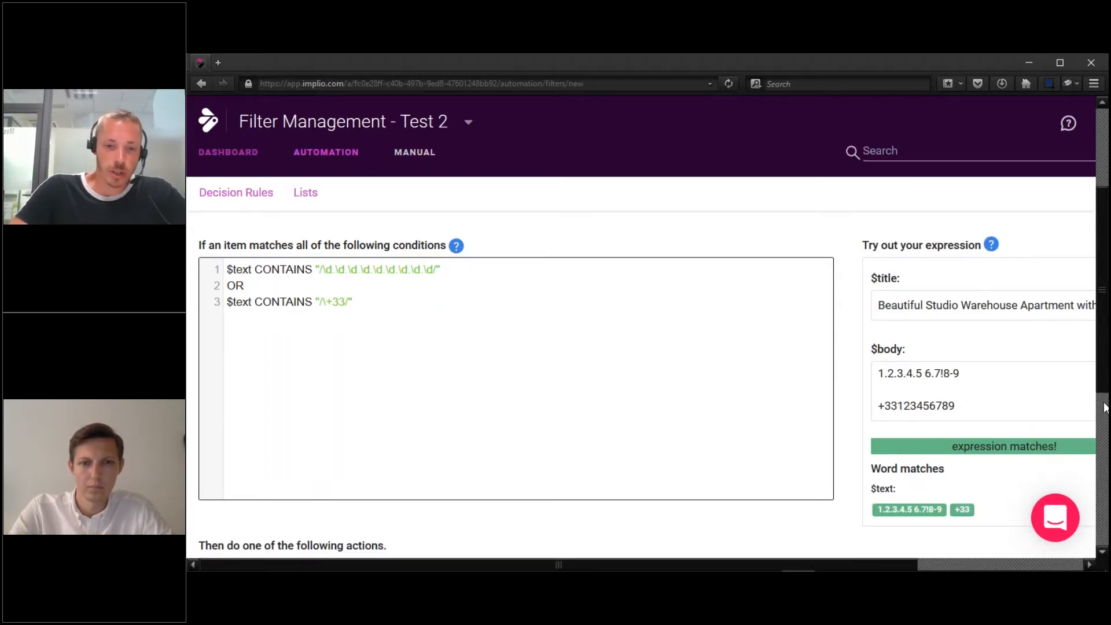
scroll(651, 422, "down", 3)
left_click(573, 428)
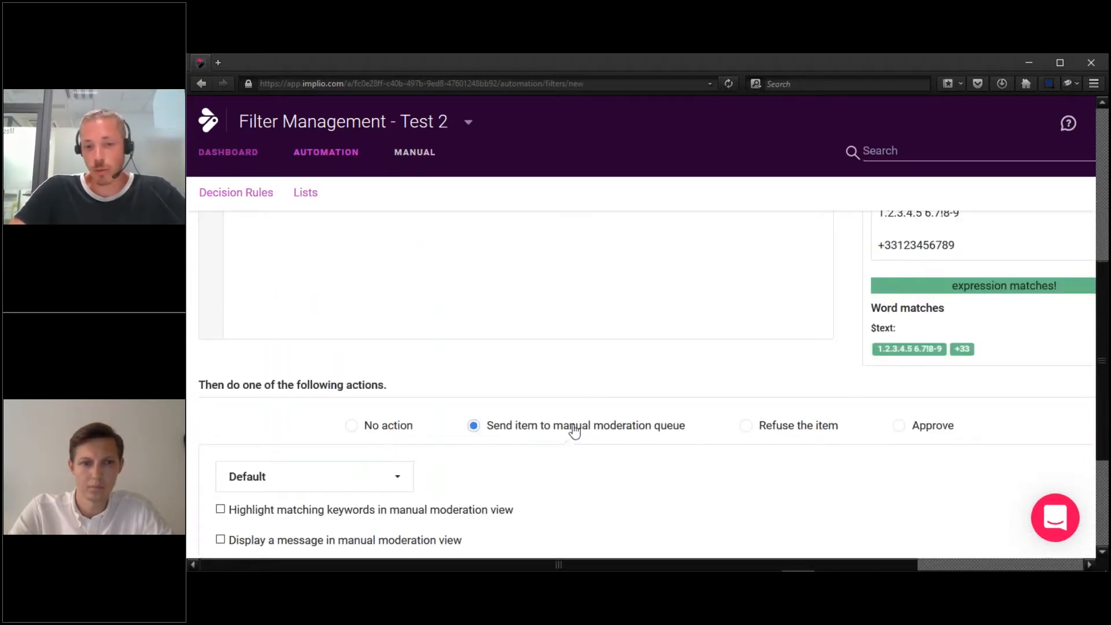
left_click(769, 429)
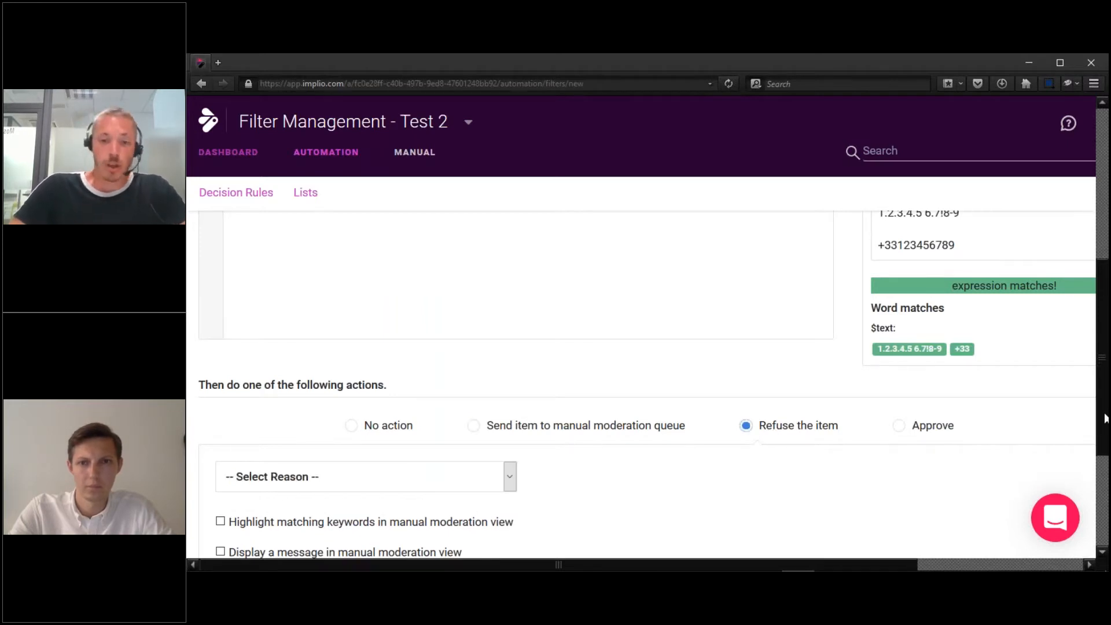
left_click_drag(1106, 408, 1109, 406)
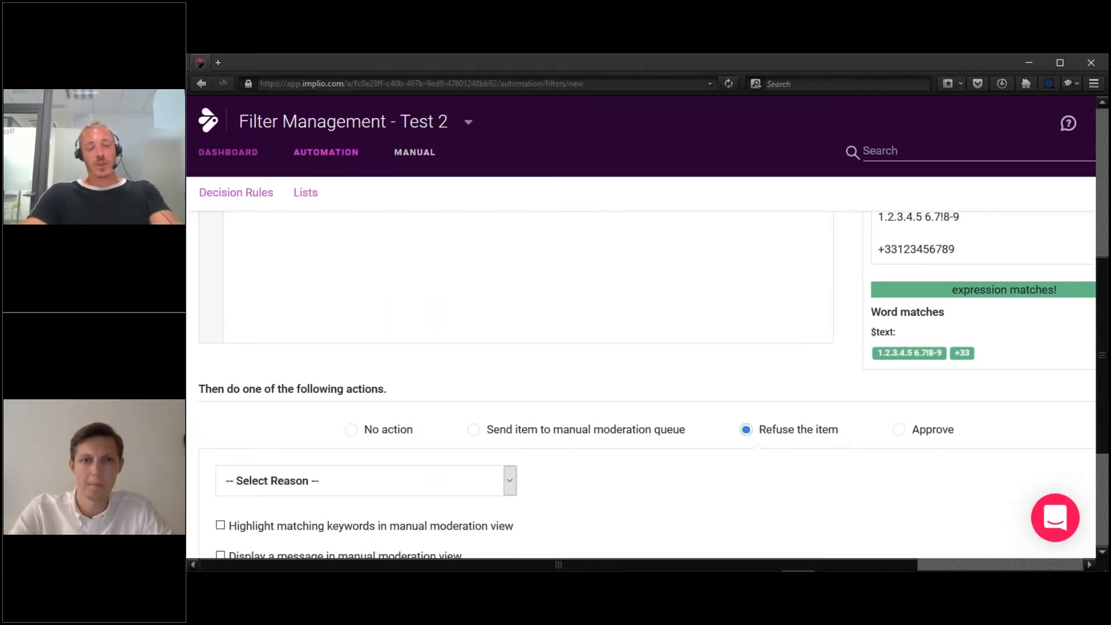
scroll(637, 376, "up", 5)
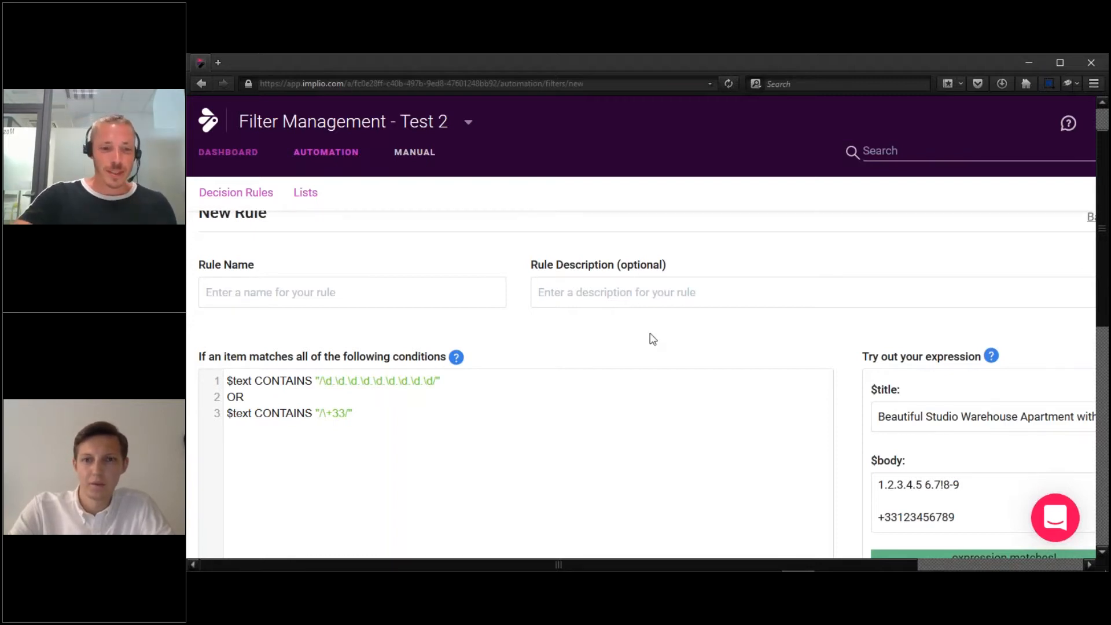
left_click(412, 435)
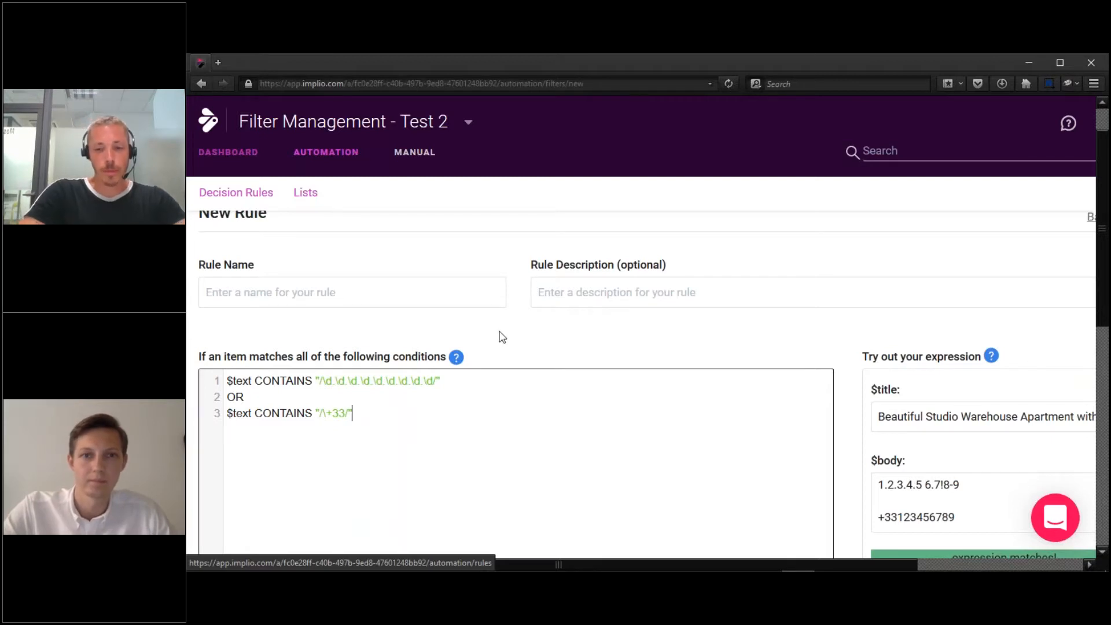
Replace the tester's sample body text with 'one one two three'.
left_click(970, 498)
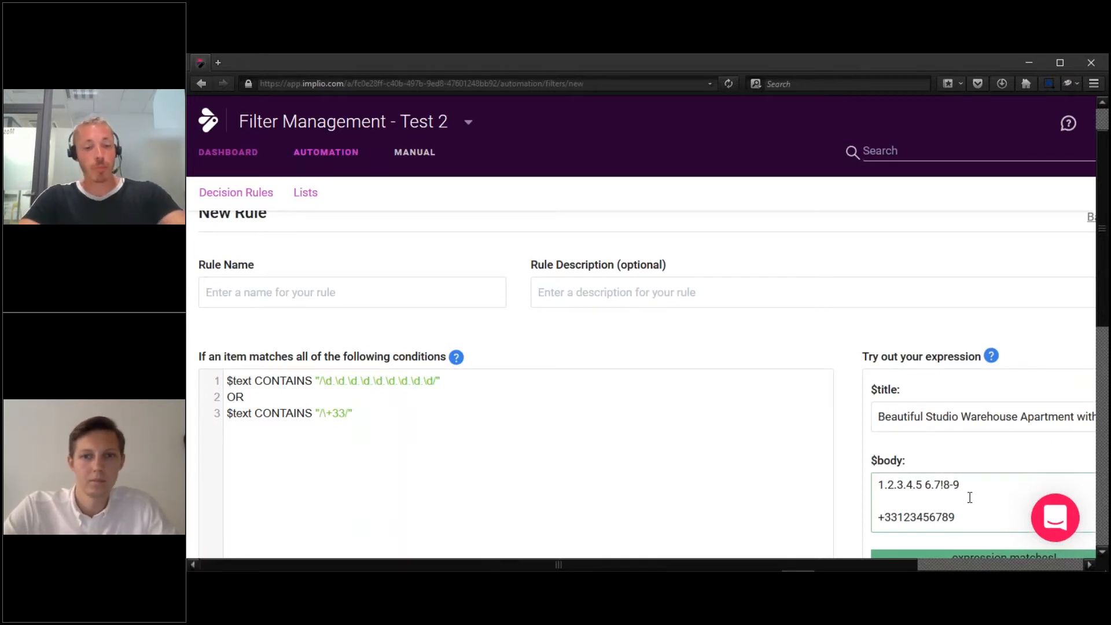
key("ctrl+a")
key("BackSpace")
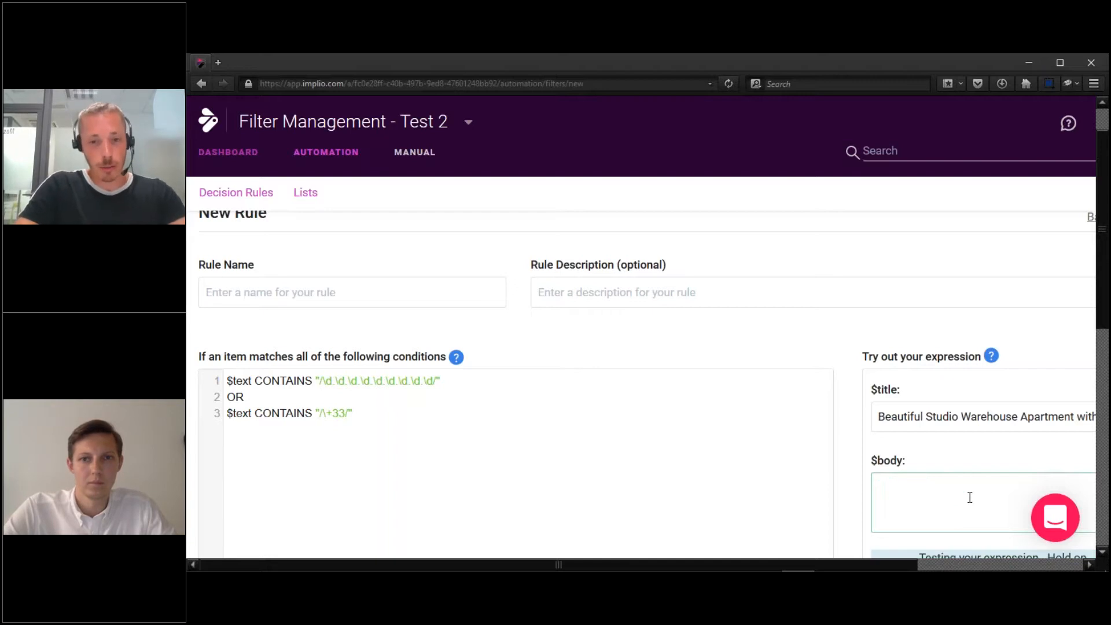
type("one")
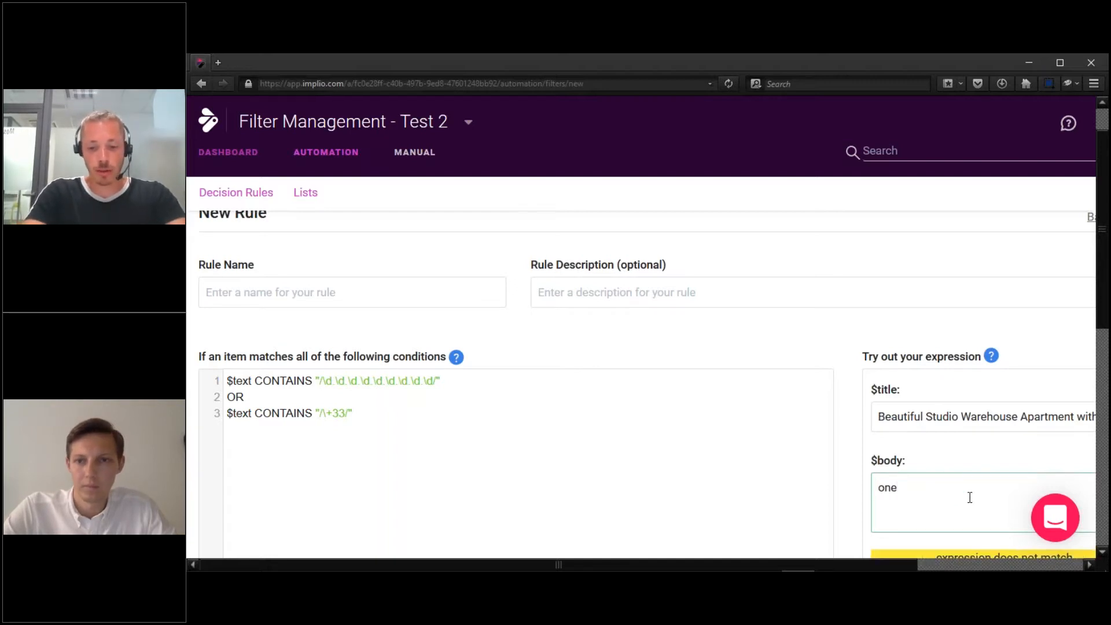
type(" one tw")
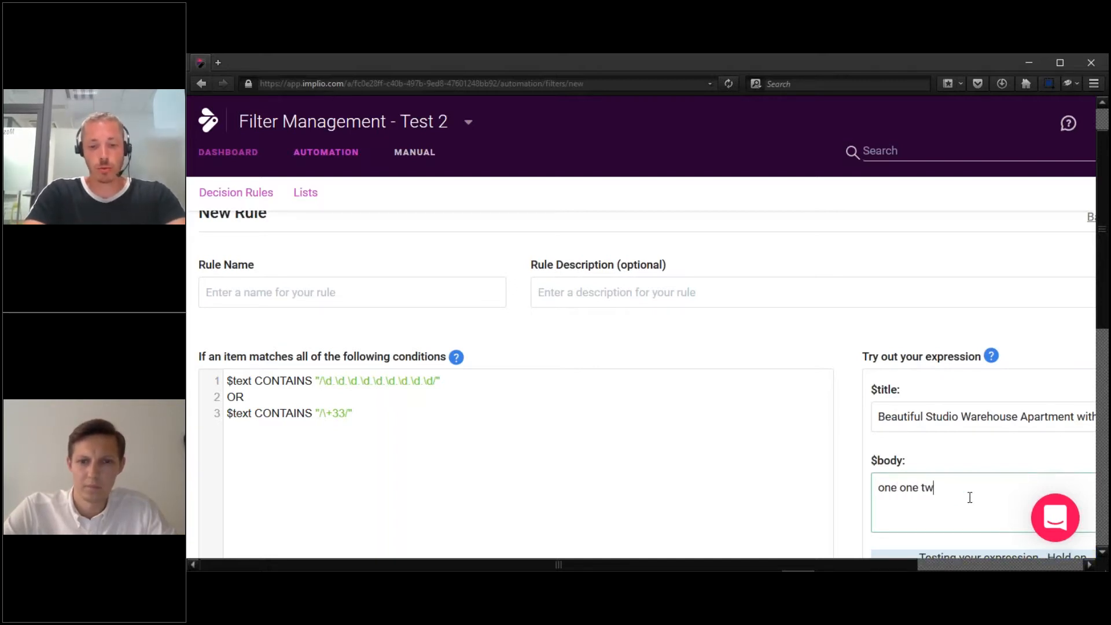
type("o three")
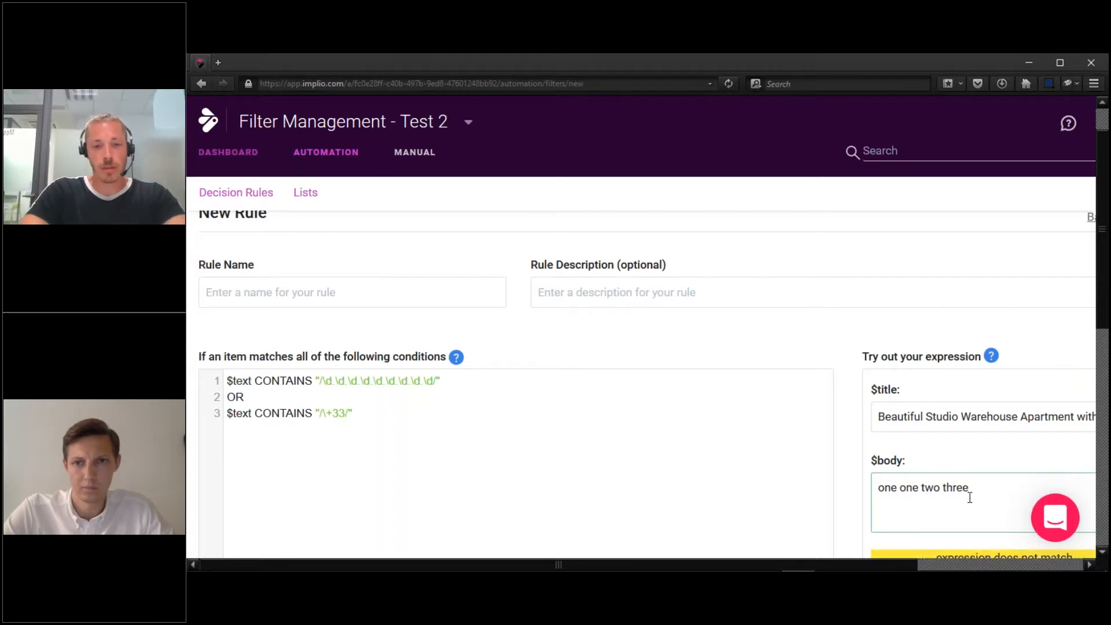
Select the old digit-sequence and +33 regex conditions, from the end of line 3 back into line 1.
left_click(399, 412)
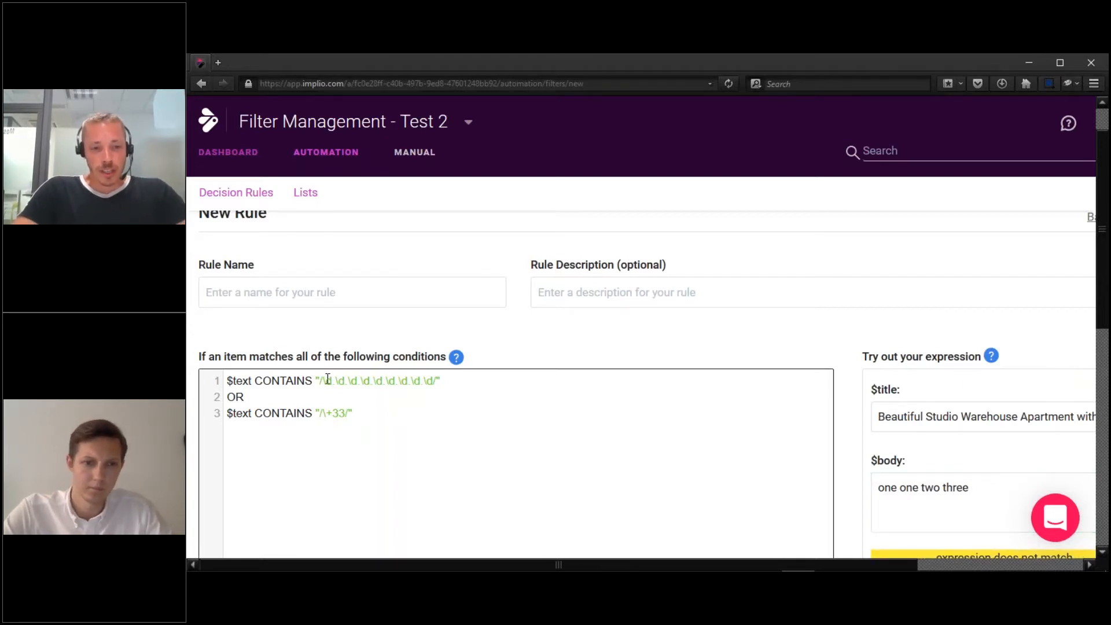
left_click_drag(323, 381, 334, 382)
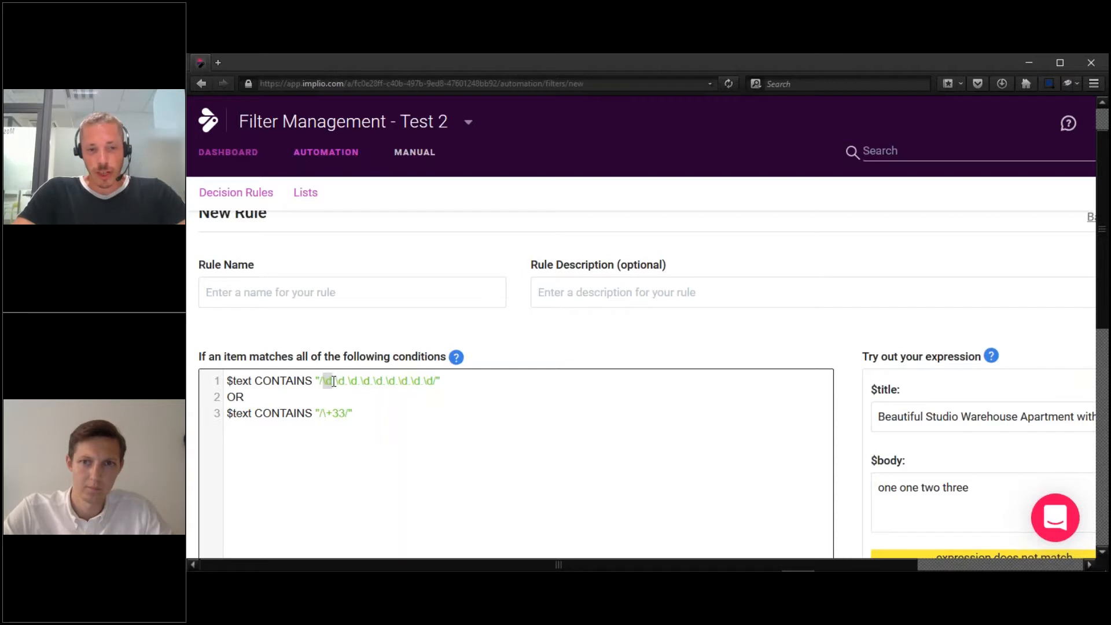
left_click_drag(349, 413, 193, 371)
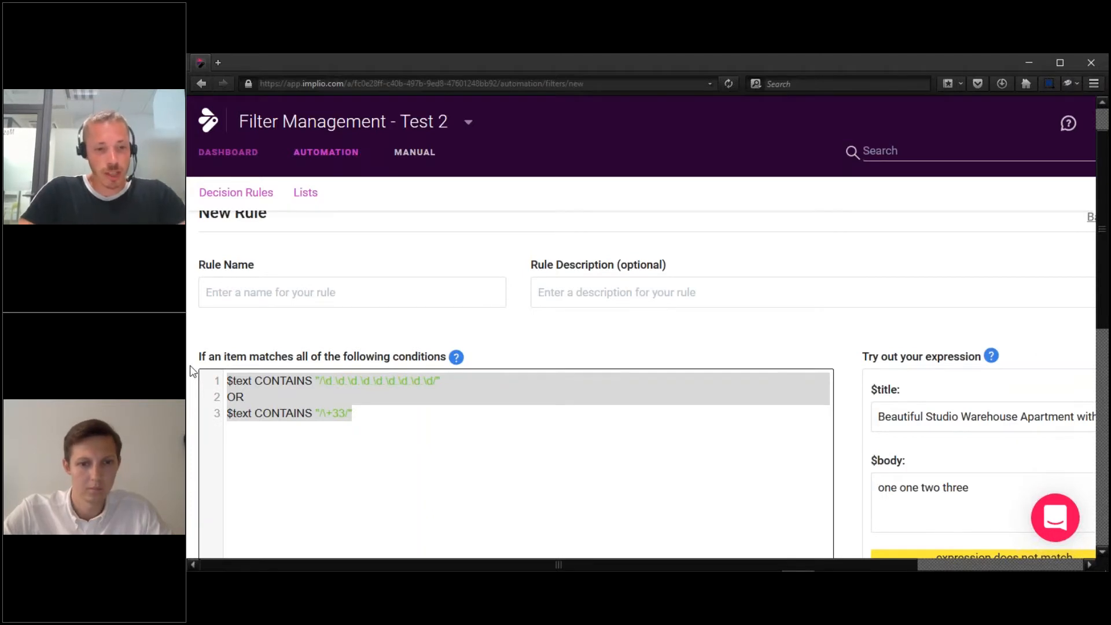
key("Right")
key("shift+Left")
key("shift+Left")
key("shift+Left")
key("shift+Left")
key("shift+Left")
key("shift+Left")
key("shift+Left")
key("shift+Left")
key("shift+Left")
key("shift+Left")
key("shift+Left")
key("shift+Left")
key("shift+Left")
key("shift+Left")
key("shift+Left")
key("shift+Left")
key("shift+Left")
key("shift+Left")
key("shift+Left")
key("shift+Left")
key("shift+Left")
key("shift+Left")
key("shift+Left")
key("shift+Left")
key("shift+Left")
key("shift+Left")
key("shift+Left")
key("shift+Left")
key("shift+Left")
key("shift+Left")
key("shift+Left")
key("shift+Left")
key("shift+Left")
key("shift+Left")
key("shift+Left")
key("shift+Left")
key("shift+Left")
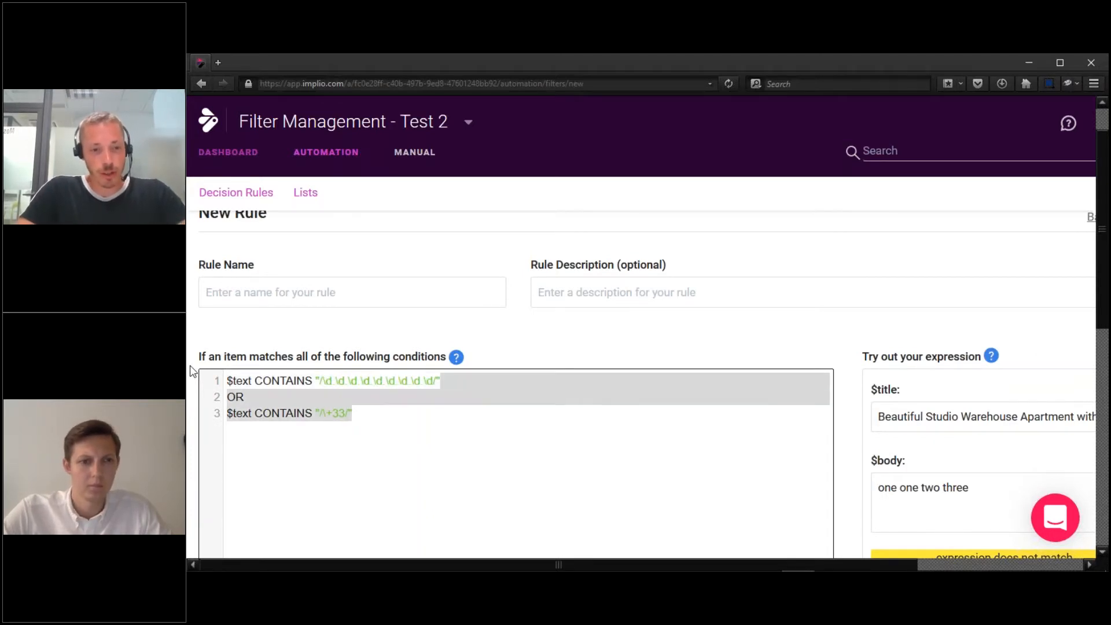
key("shift+Left")
key("shift+Left")
key("shift+Left")
key("shift+Left")
key("shift+Left")
key("shift+Left")
key("shift+Left")
key("shift+Left")
key("shift+Left")
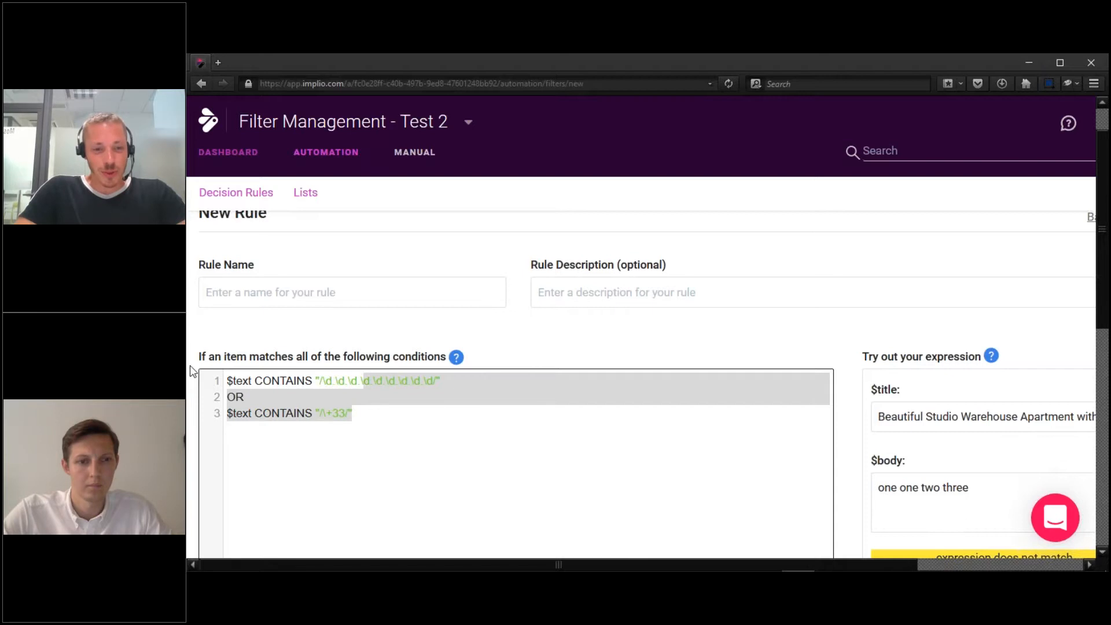
key("shift+Left")
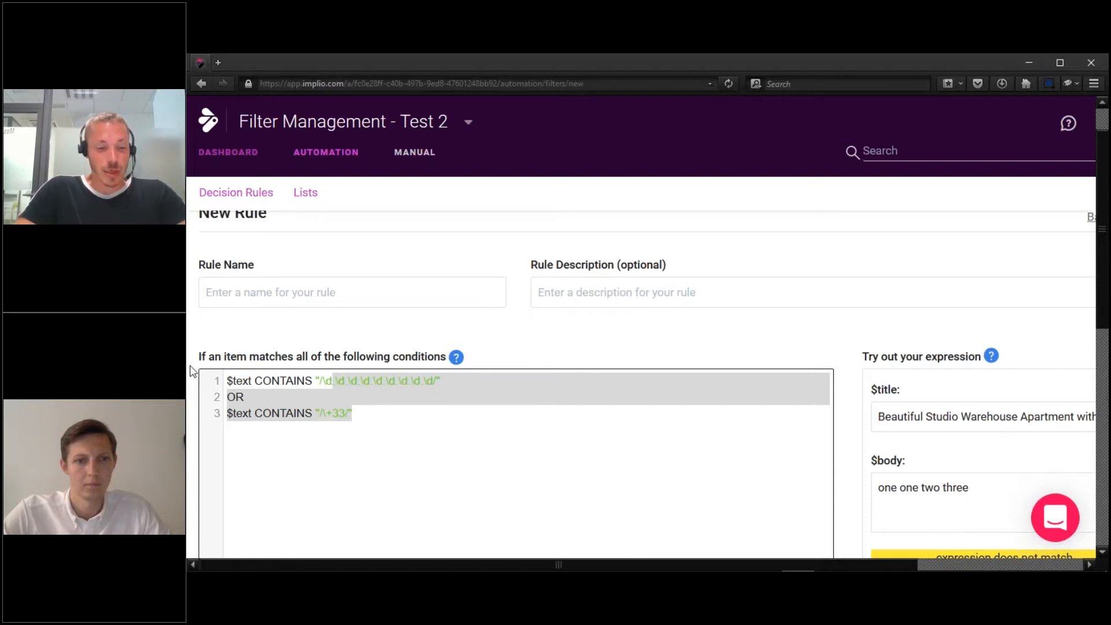
key("shift+Left")
key("shift+Left")
key("shift+Left")
key("shift+Left")
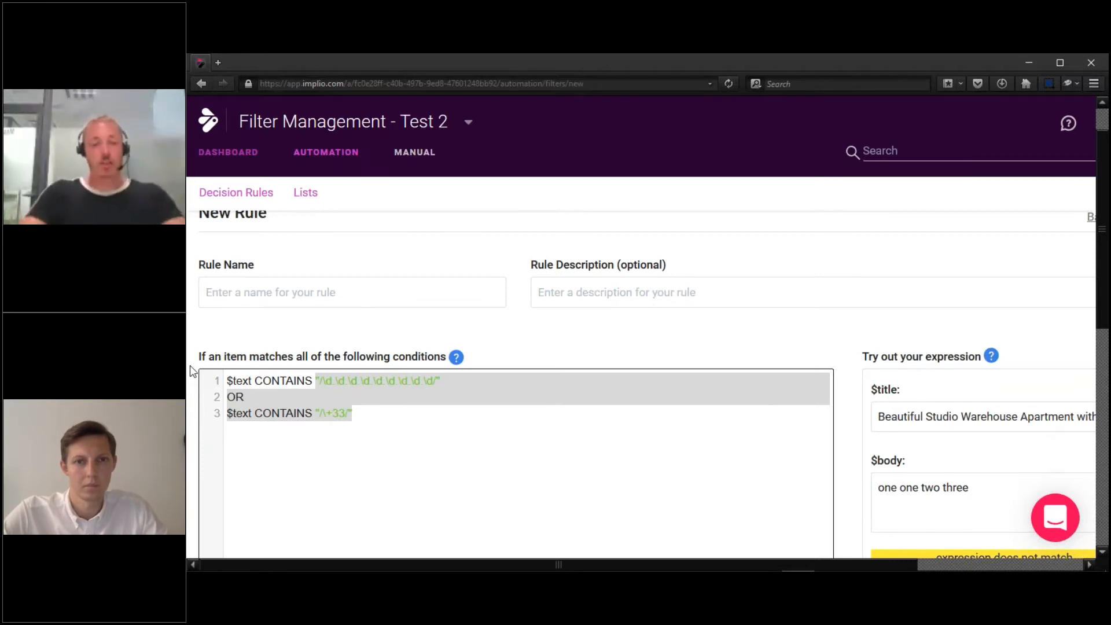
Replace the old conditions with a regex of two (one|two|three|four|five|six)\s* groups.
key("BackSpace")
type("\"/(one|")
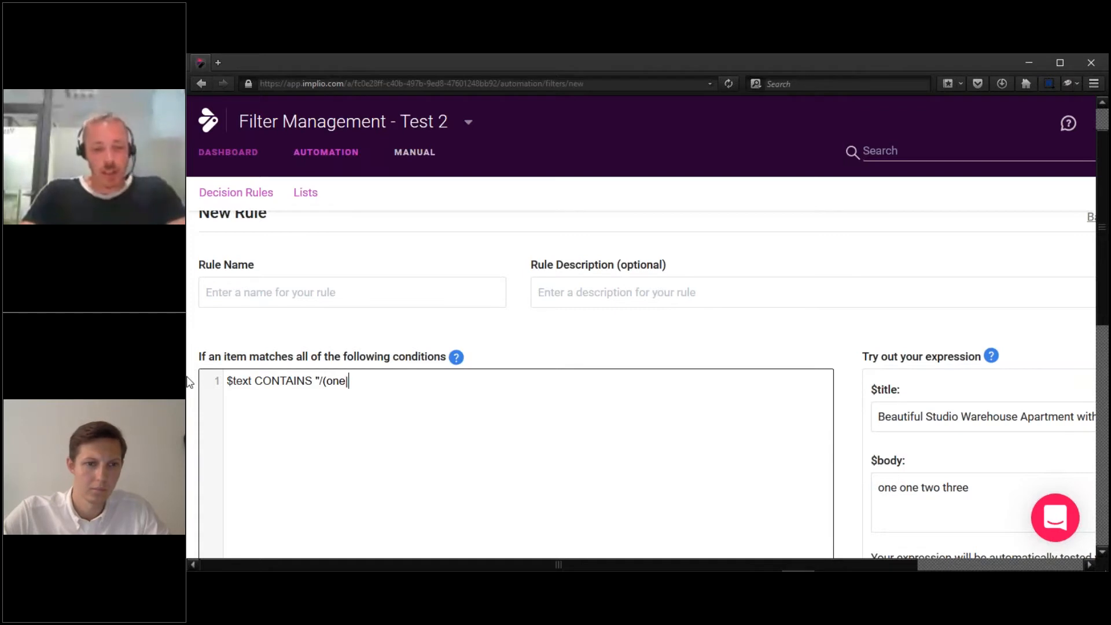
left_click_drag(324, 380, 350, 378)
left_click(356, 381)
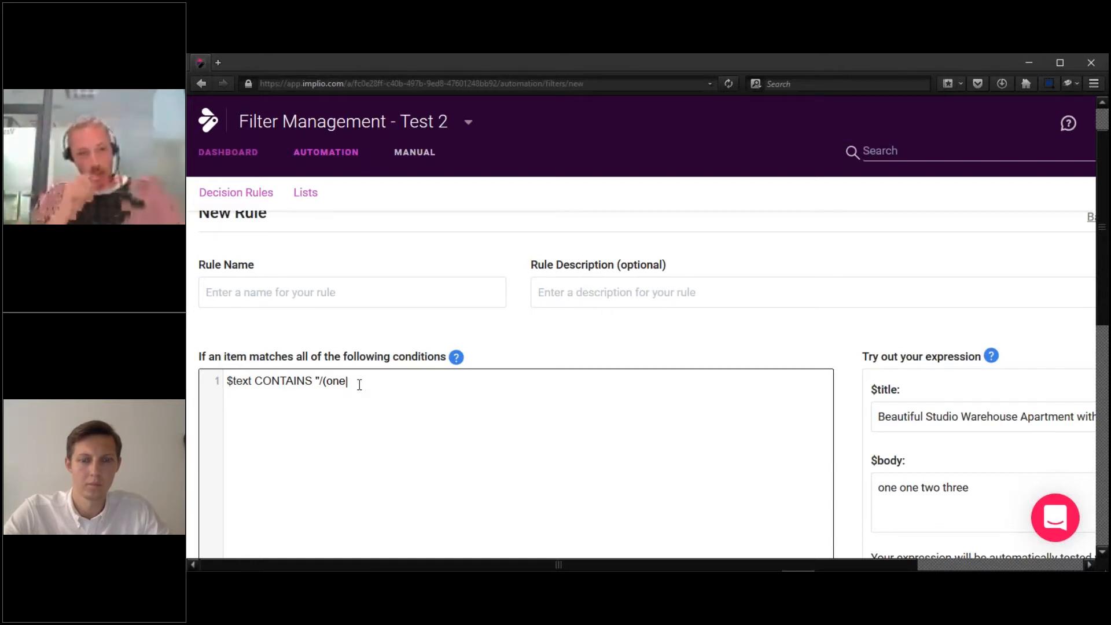
type("wo|t")
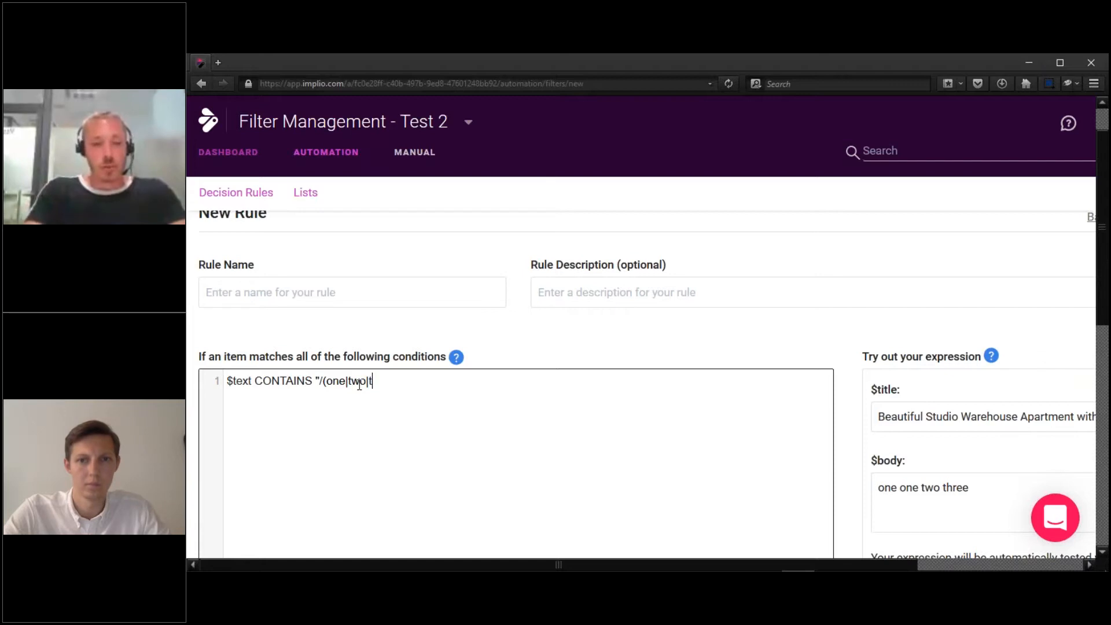
type("hree|four|five|")
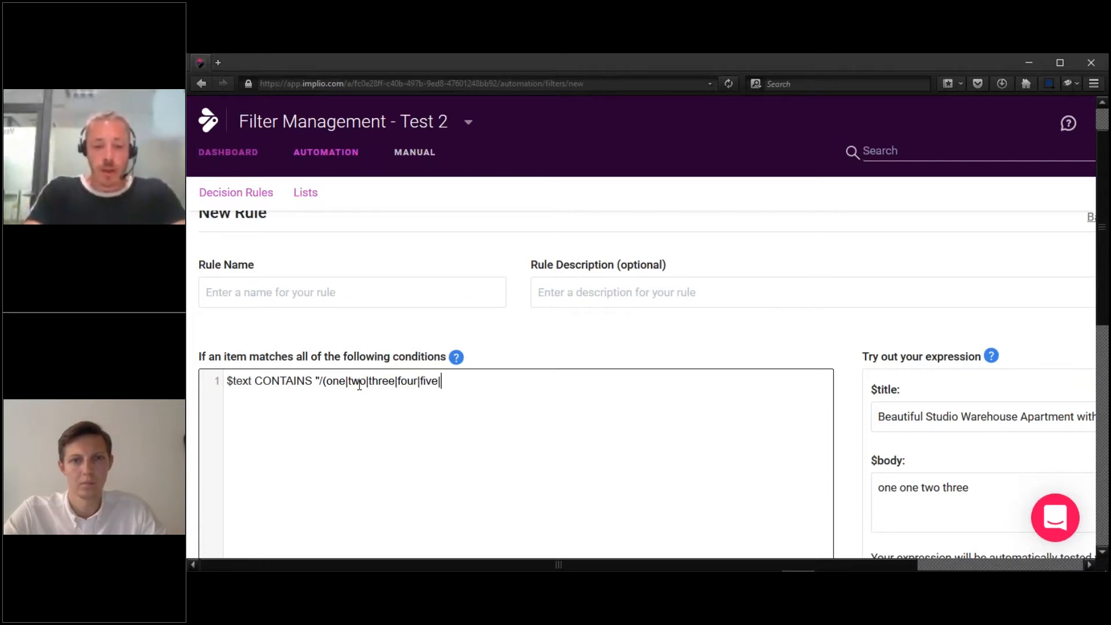
type("six")
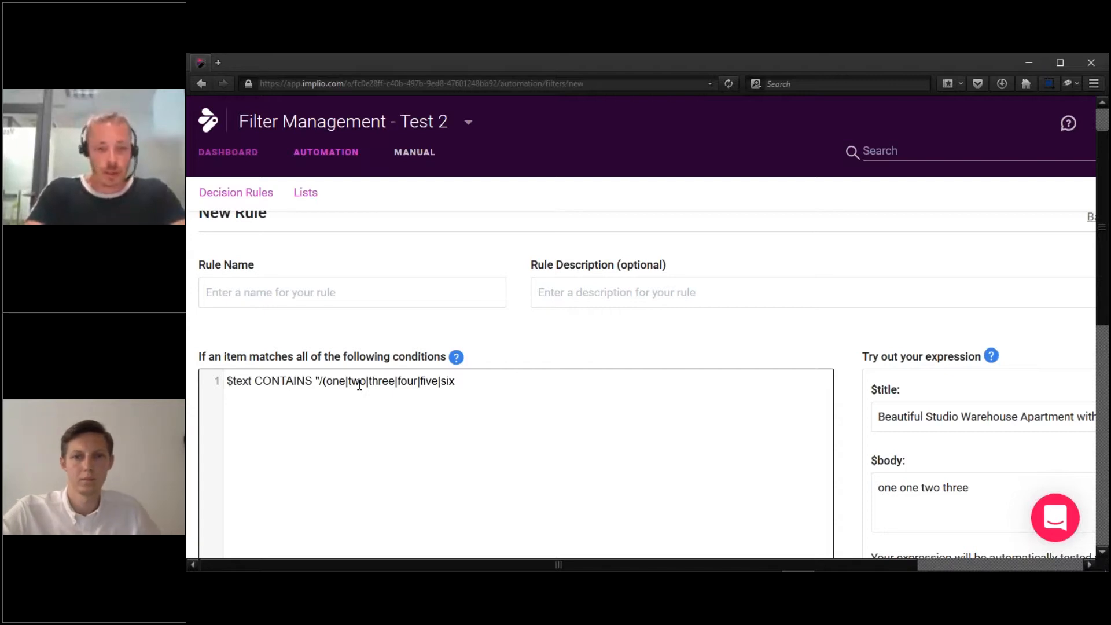
type(")\\s*")
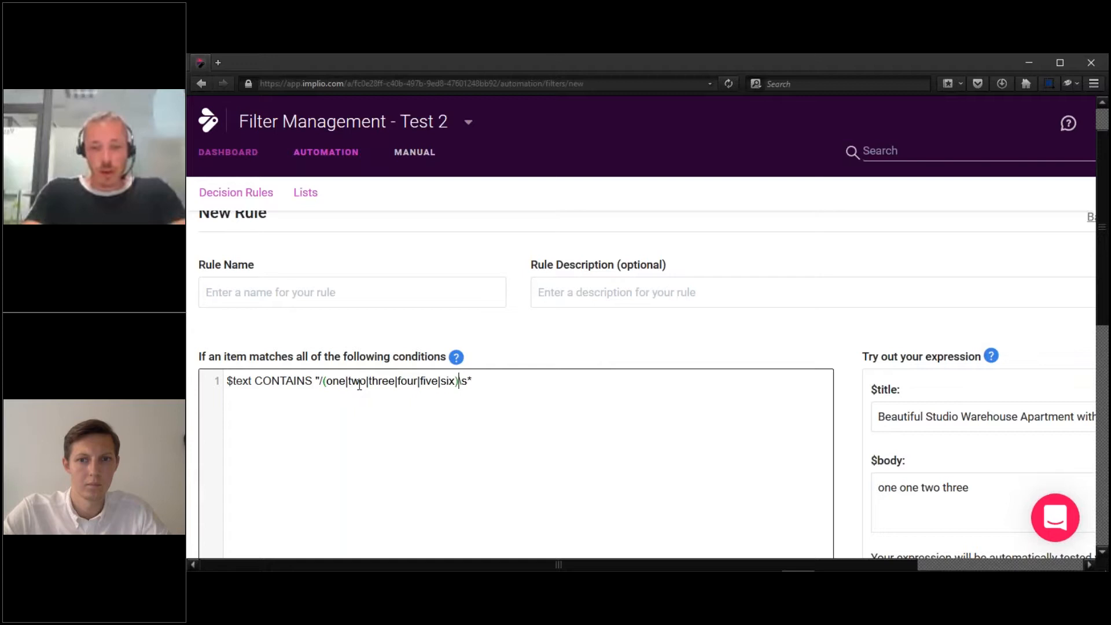
key("shift+Left")
key("shift+Left")
key("shift+Left")
key("shift+Left")
key("shift+Left")
key("shift+Left")
key("shift+Left")
key("shift+Left")
key("shift+Left")
key("shift+Left")
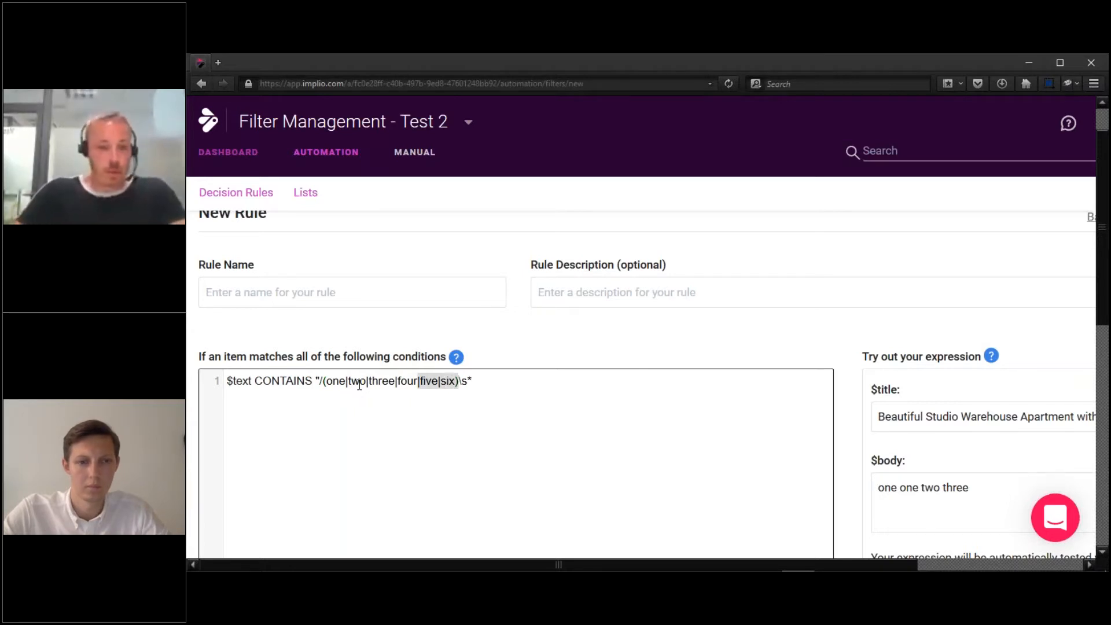
key("shift+Left")
key("shift+Left")
key("shift+Left")
key("shift+Left")
key("shift+Left")
key("shift+Left")
key("shift+Left")
key("shift+Left")
key("shift+Left")
key("shift+Left")
key("shift+Left")
key("shift+Left")
key("shift+Left")
key("shift+Left")
key("shift+Left")
key("shift+Left")
key("shift+Left")
key("shift+Left")
key("shift+Left")
key("ctrl+c")
key("Right")
key("Right")
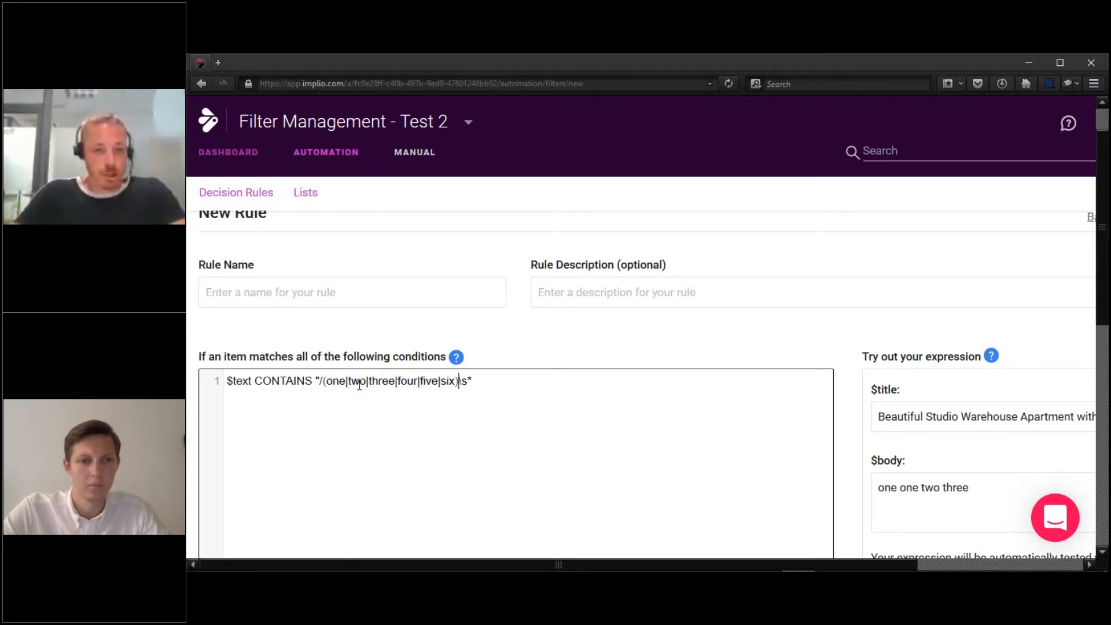
key("ctrl+v")
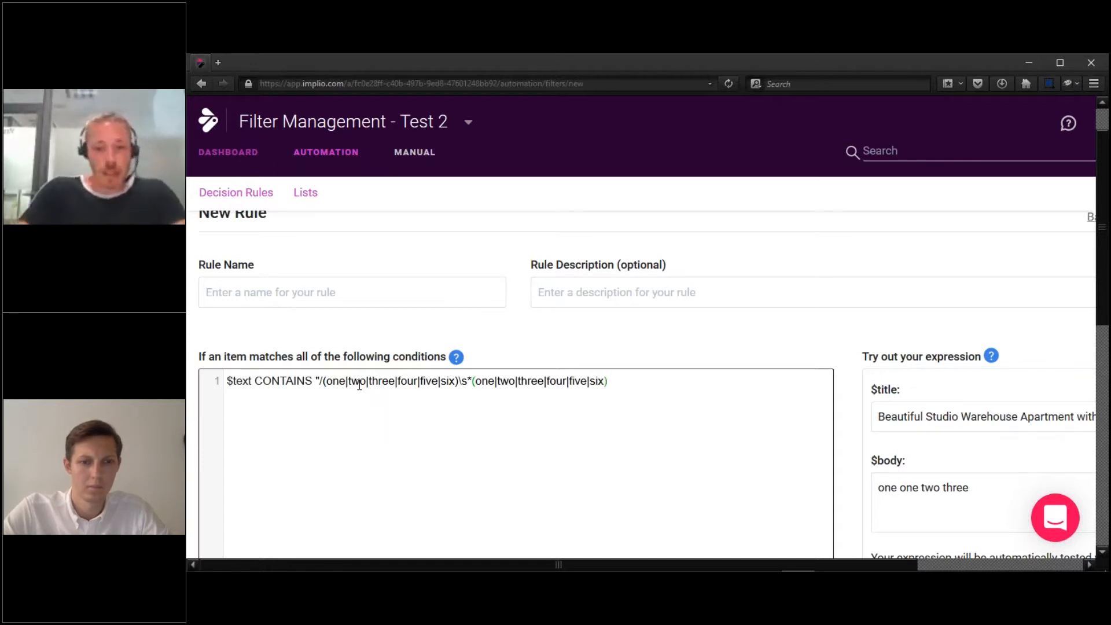
type("/\"")
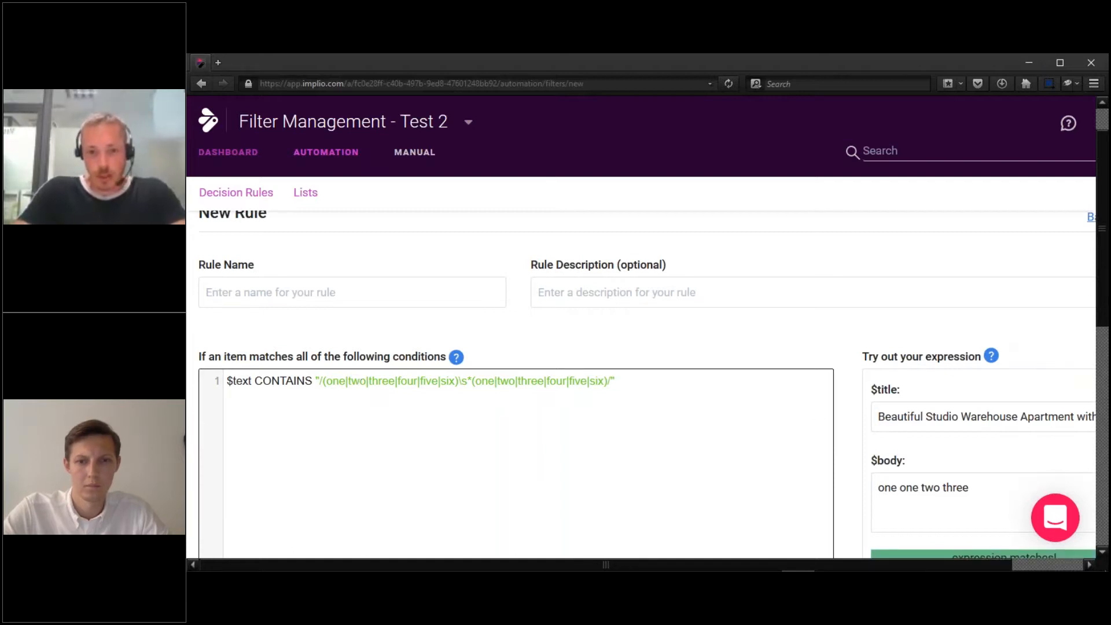
Check in the tester that the regex matches the number-word pairs in 'one one two three'.
scroll(641, 384, "down", 1)
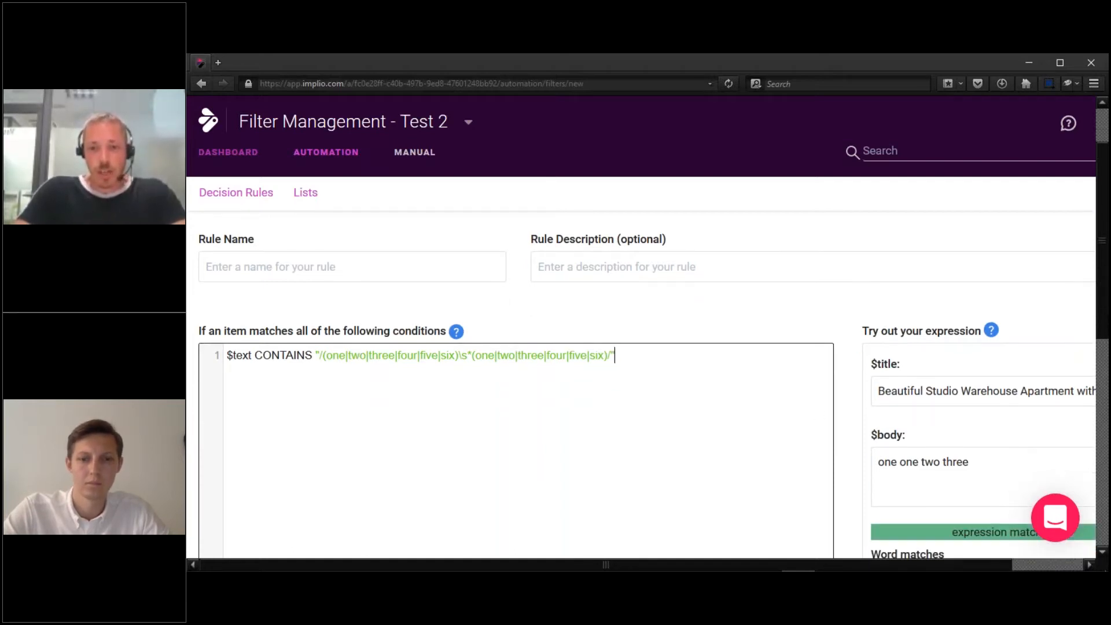
scroll(935, 380, "down", 3)
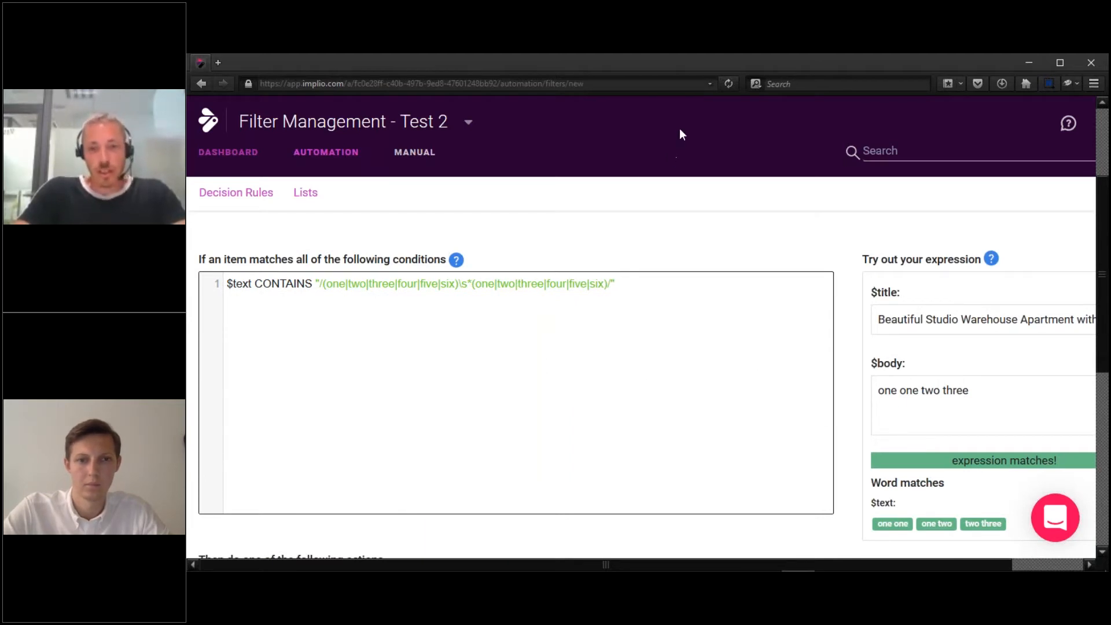
left_click(875, 65)
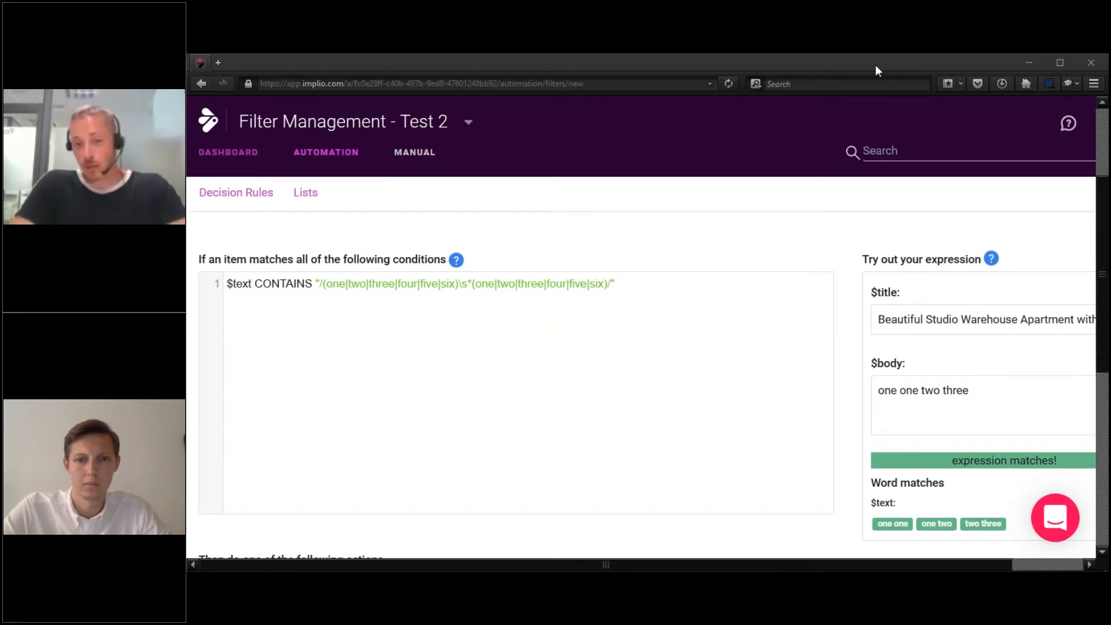
double_click(888, 391)
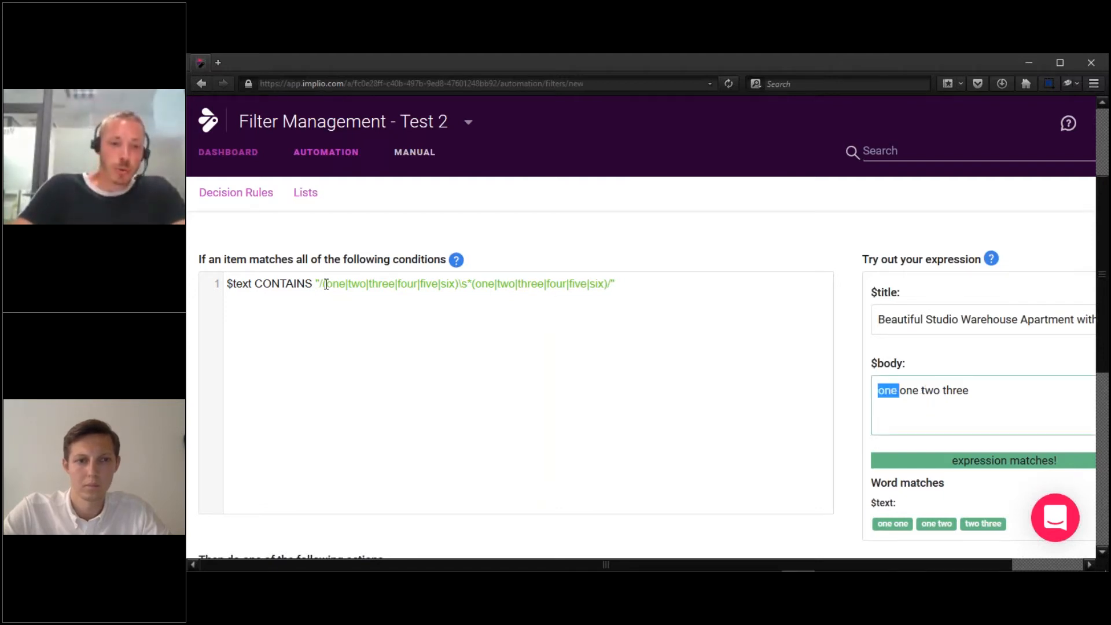
left_click_drag(328, 284, 454, 284)
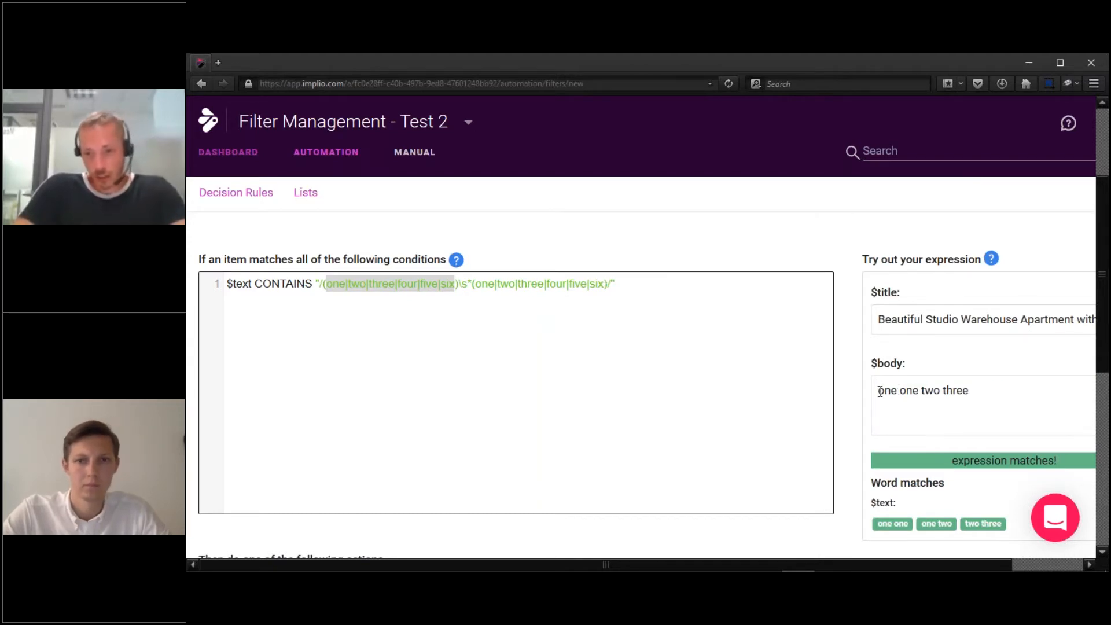
left_click_drag(879, 392, 1010, 390)
left_click(1011, 391)
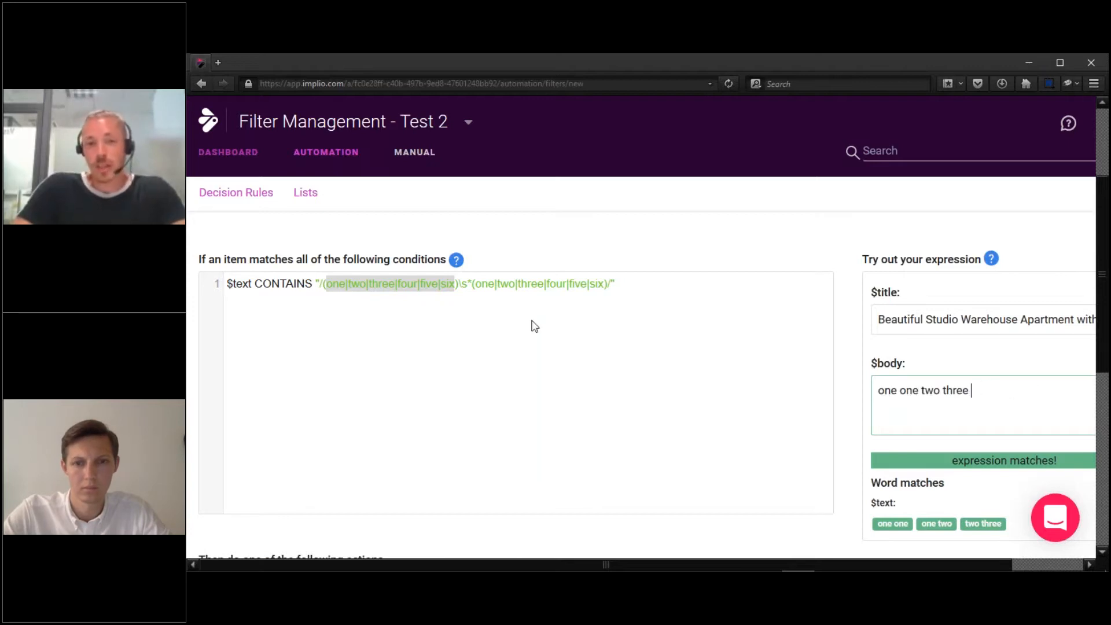
left_click(661, 350)
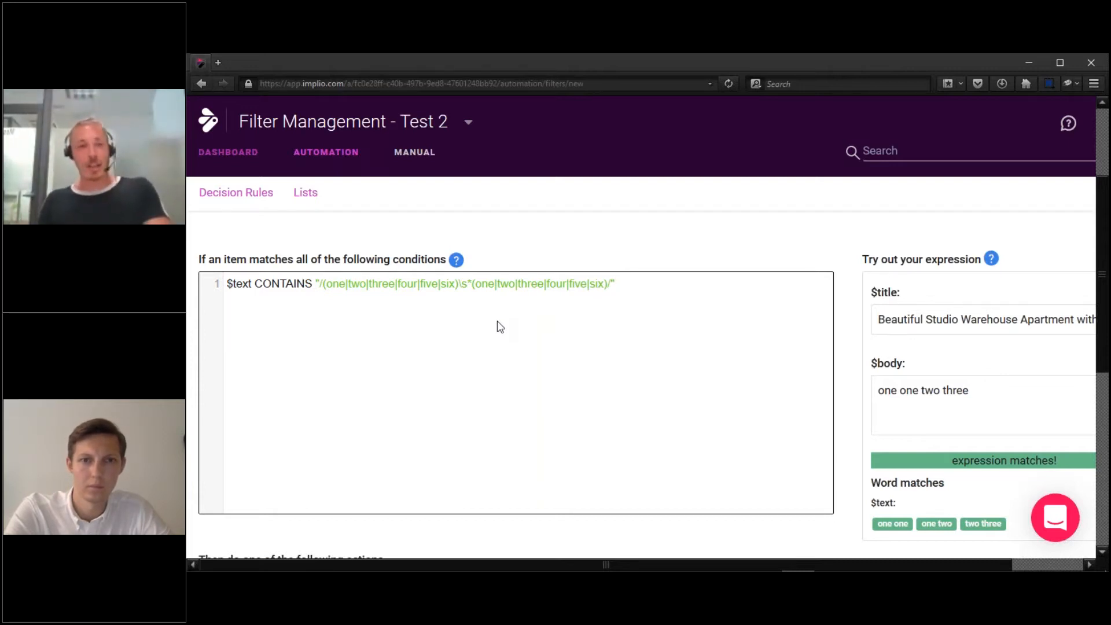
left_click_drag(319, 288, 666, 285)
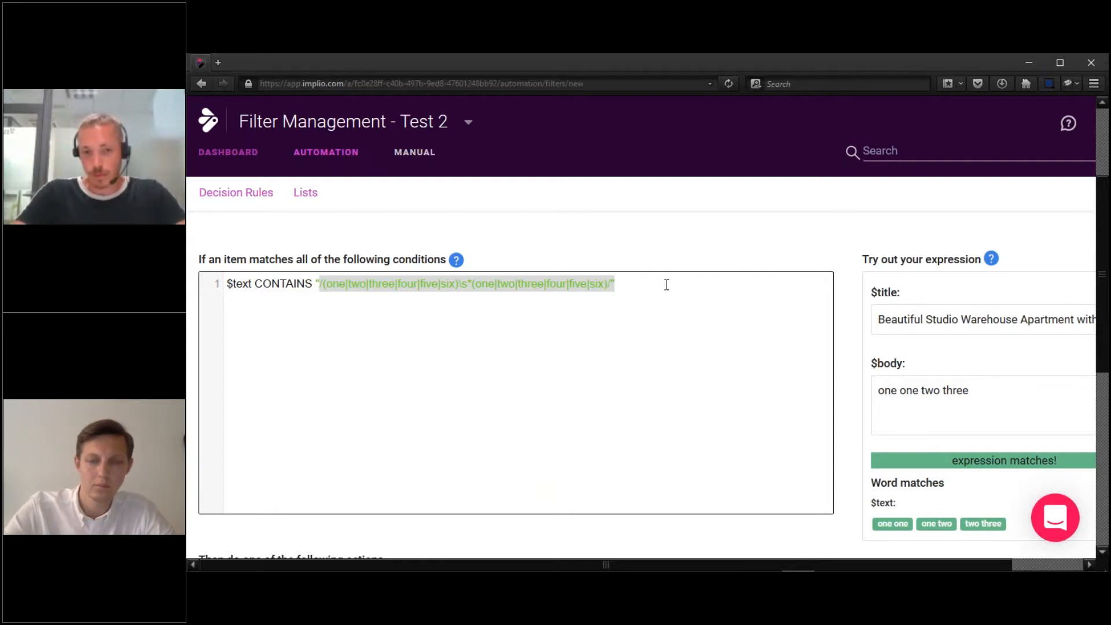
left_click(666, 285)
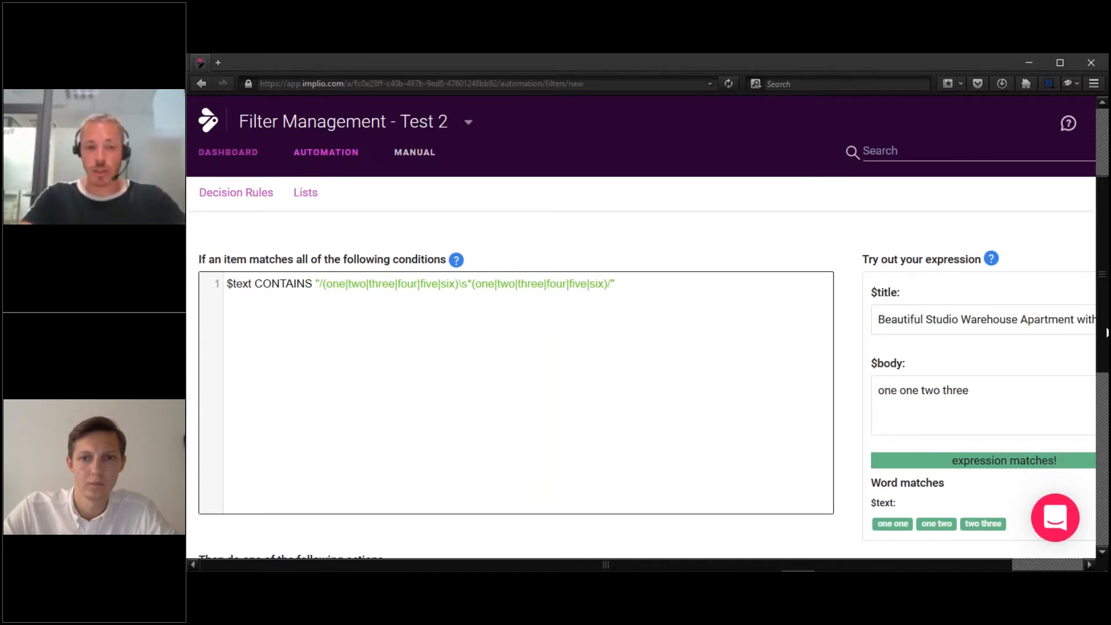
scroll(838, 384, "down", 3)
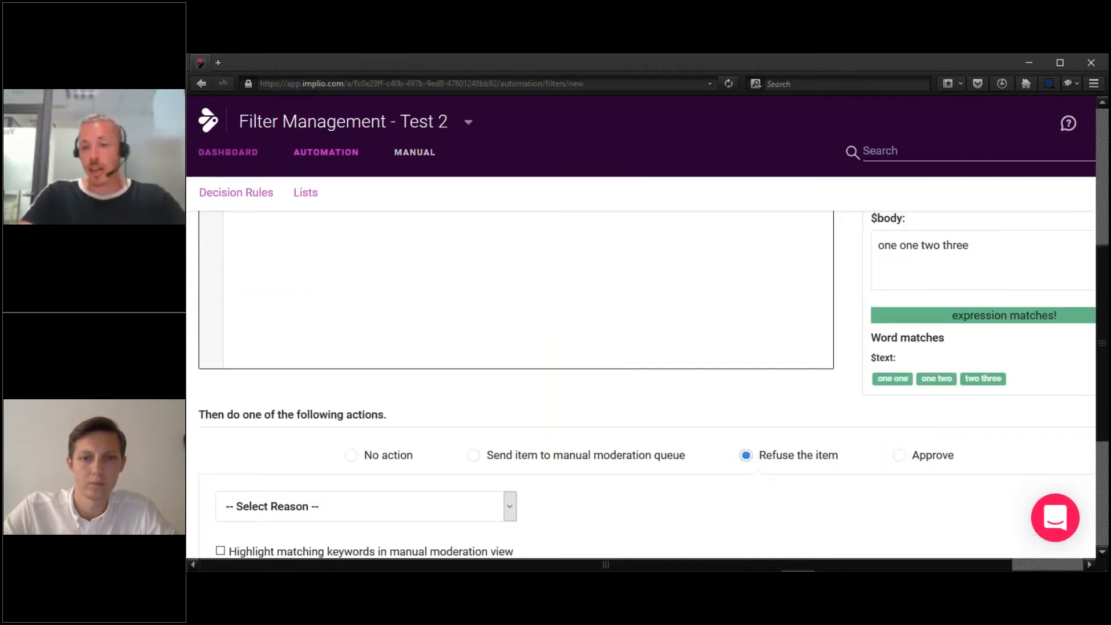
left_click_drag(1102, 343, 1102, 260)
left_click_drag(1107, 284, 1108, 282)
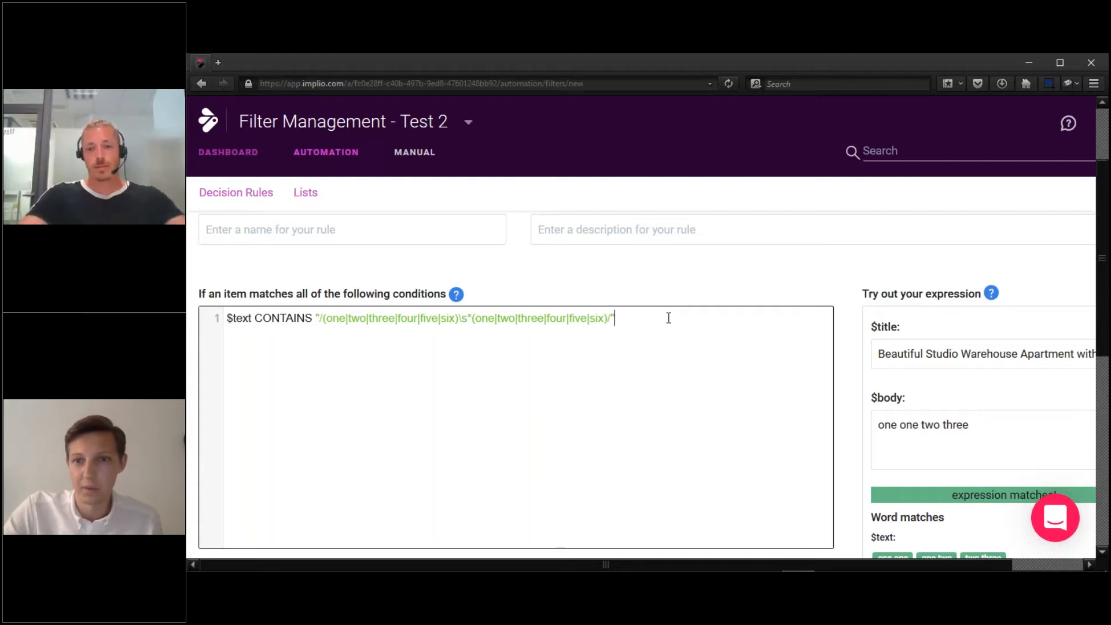
Clear the test body and set the condition to $text CONTAINS "/asshole/i".
left_click(984, 419)
key("ctrl+a")
key("BackSpace")
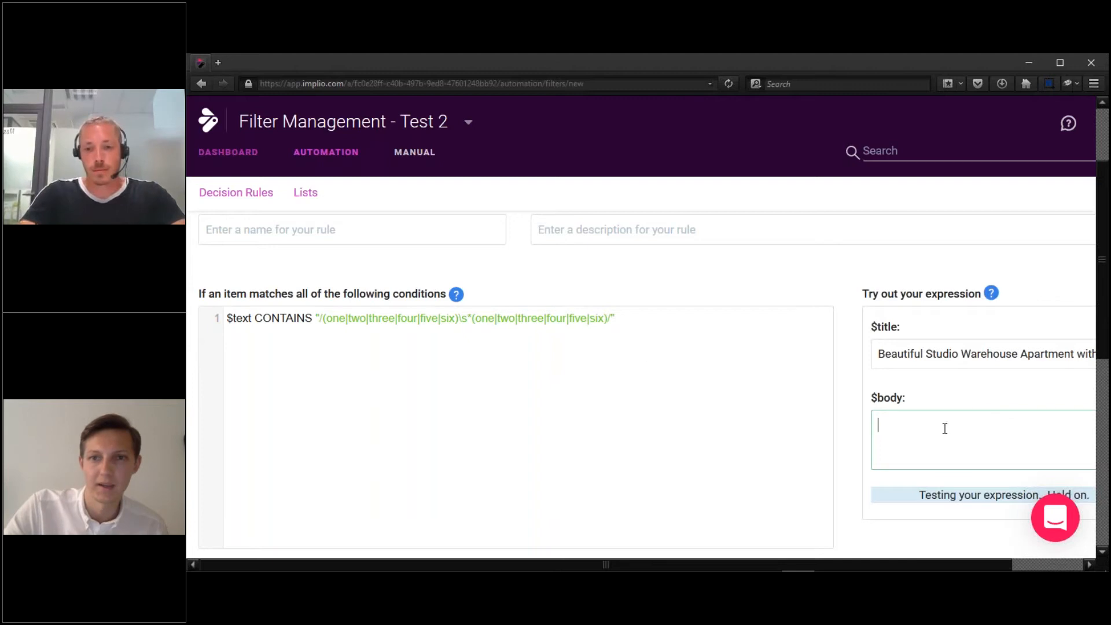
left_click(648, 346)
key("ctrl+a")
key("BackSpace")
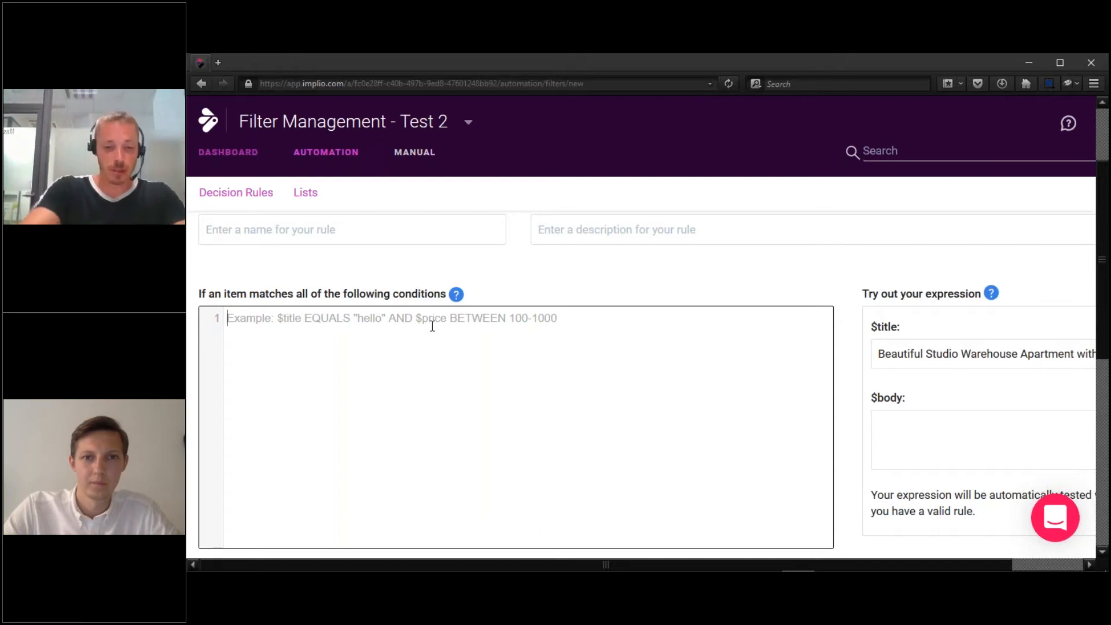
type("$")
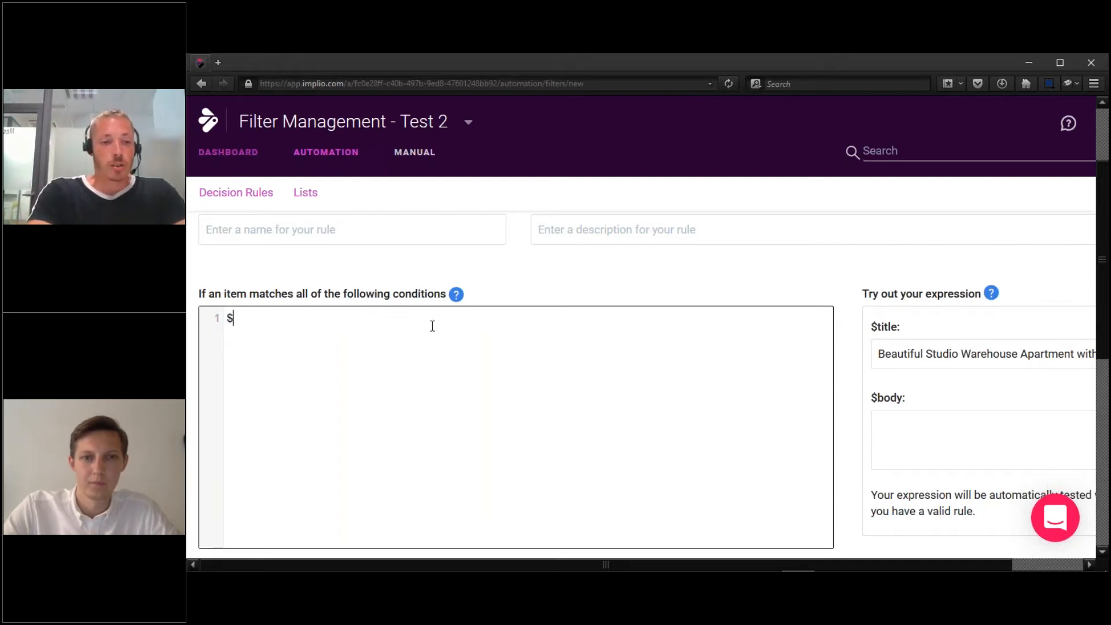
type("text")
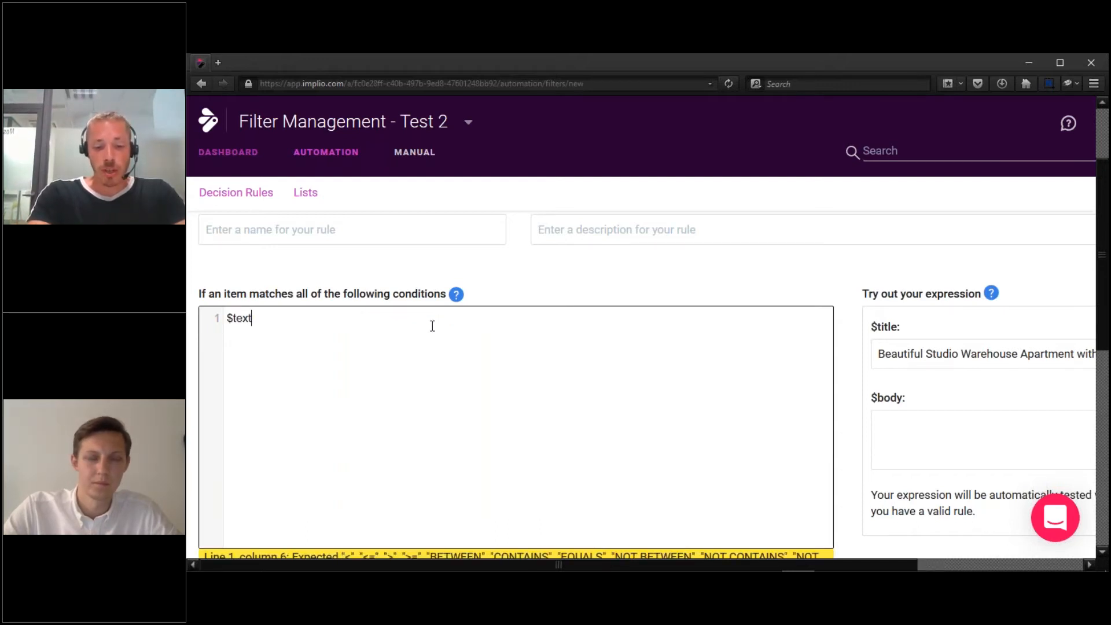
type(" CONT")
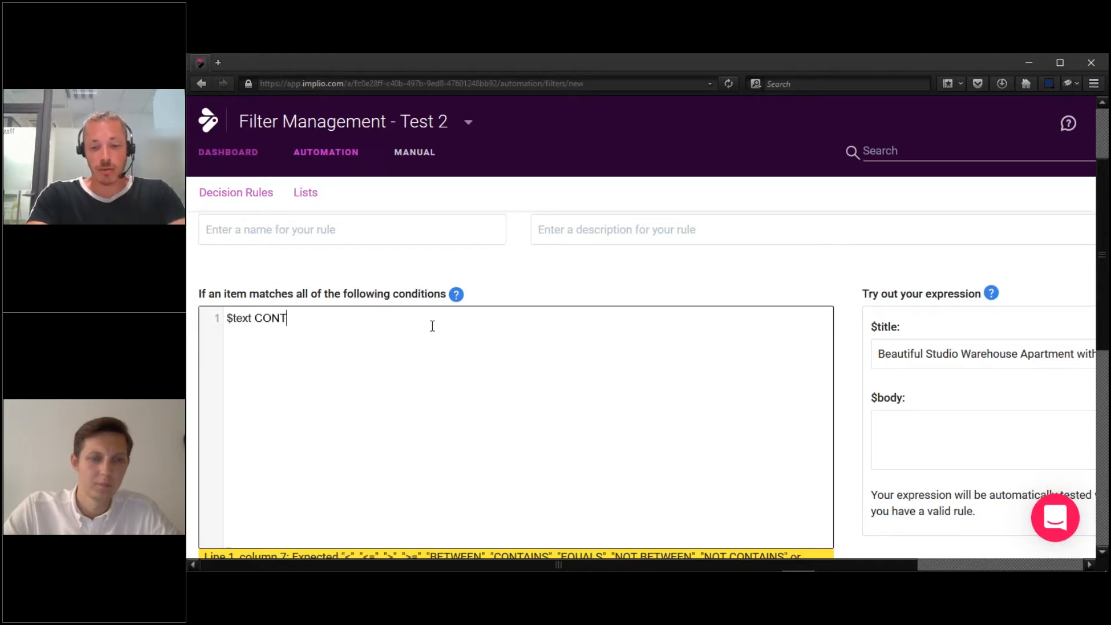
type("AINS")
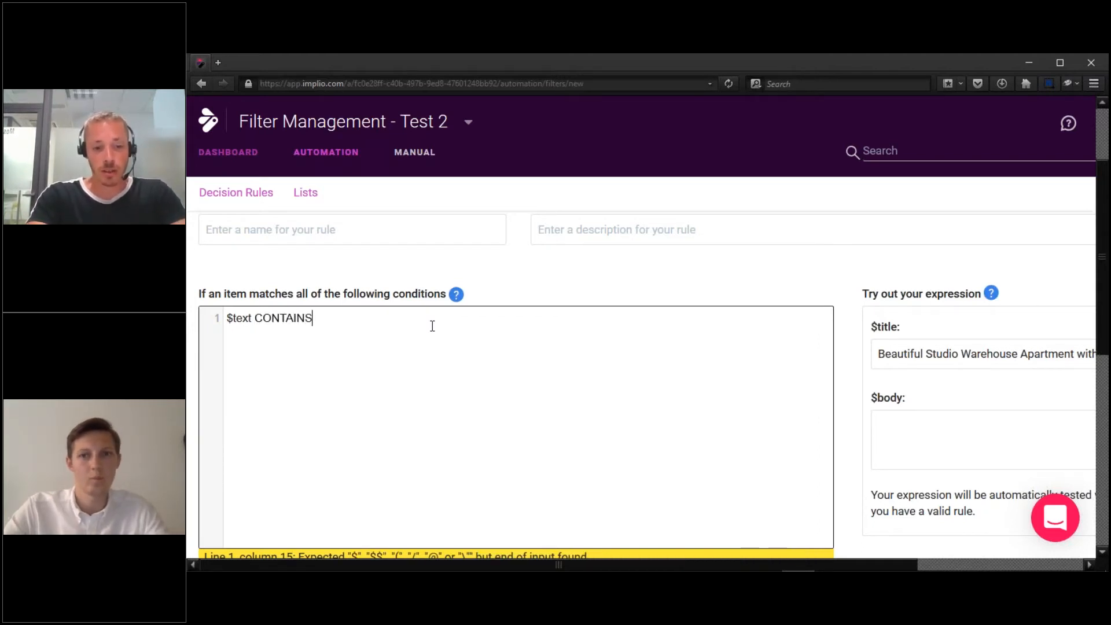
type(" \"/a\"")
key("Left")
type("/asshole/i")
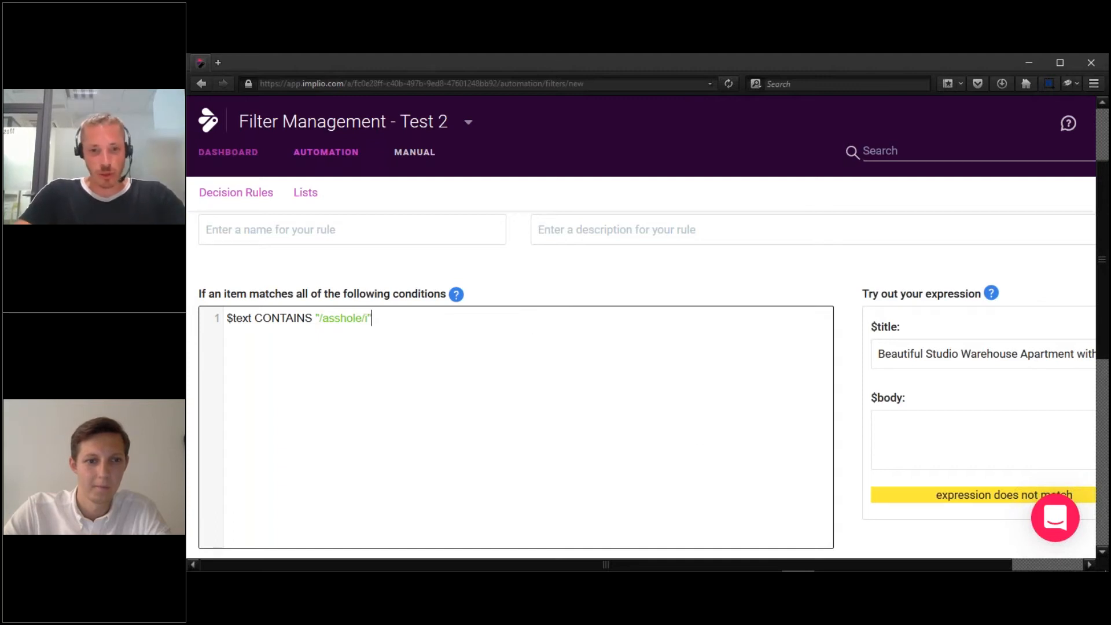
Loosen the regex to /ass\s*h?ole+/i by adding \s*, ? and +.
left_click(908, 431)
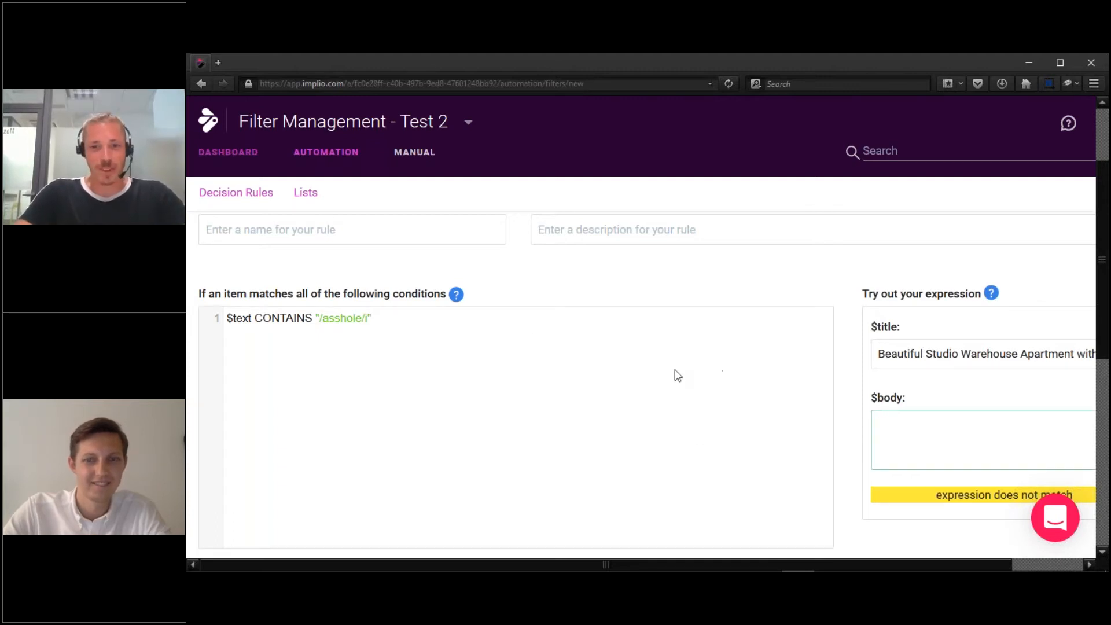
left_click(435, 342)
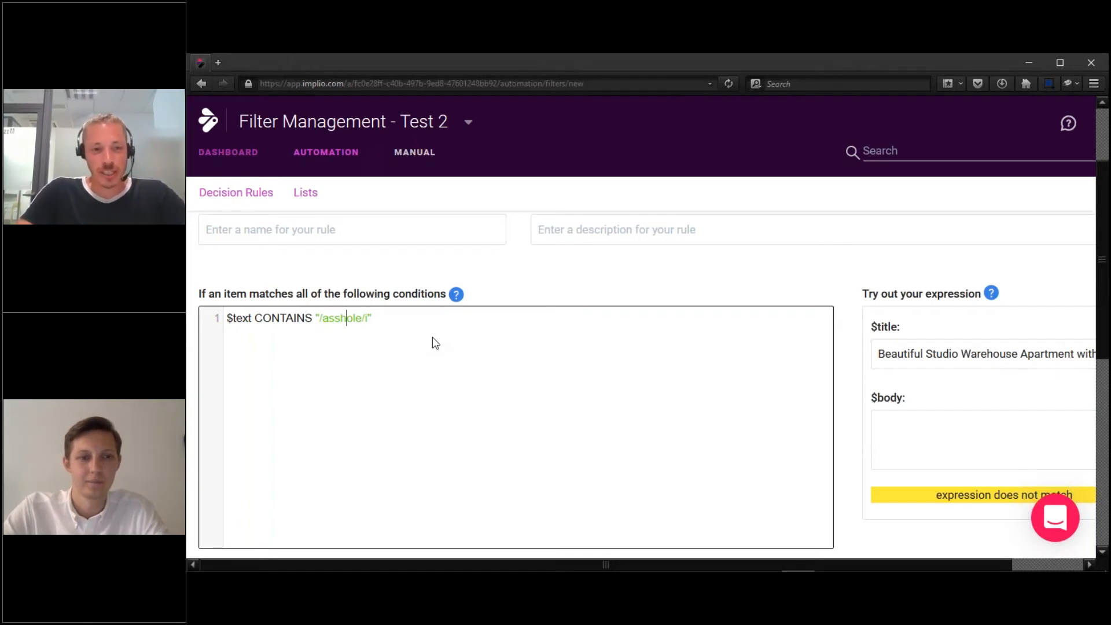
type("\\s*")
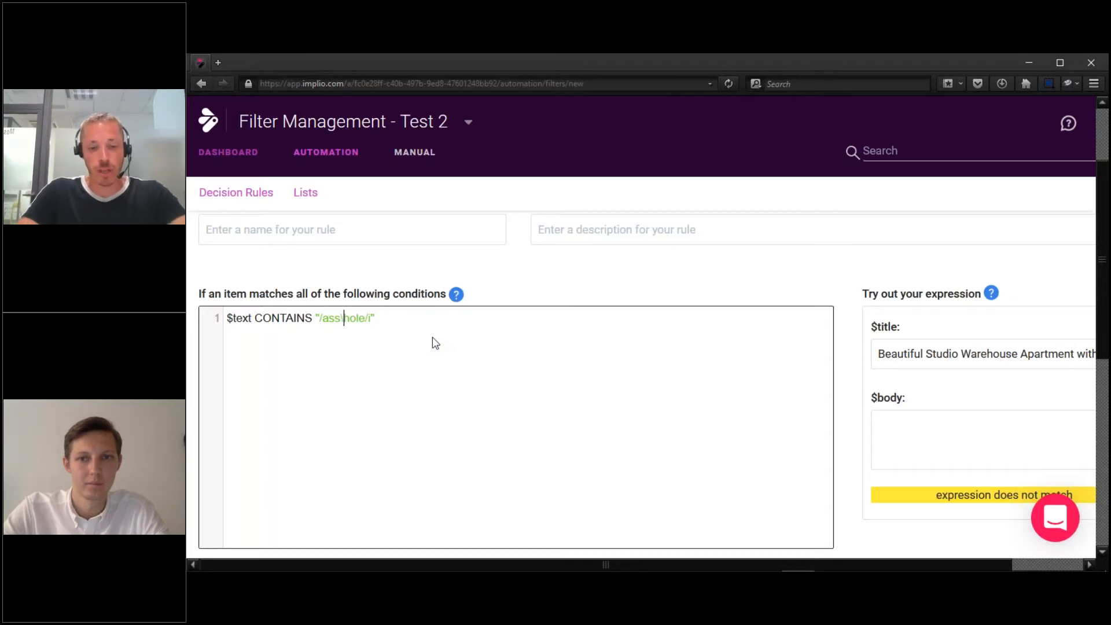
key("Right")
type("?")
key("Right")
key("Right")
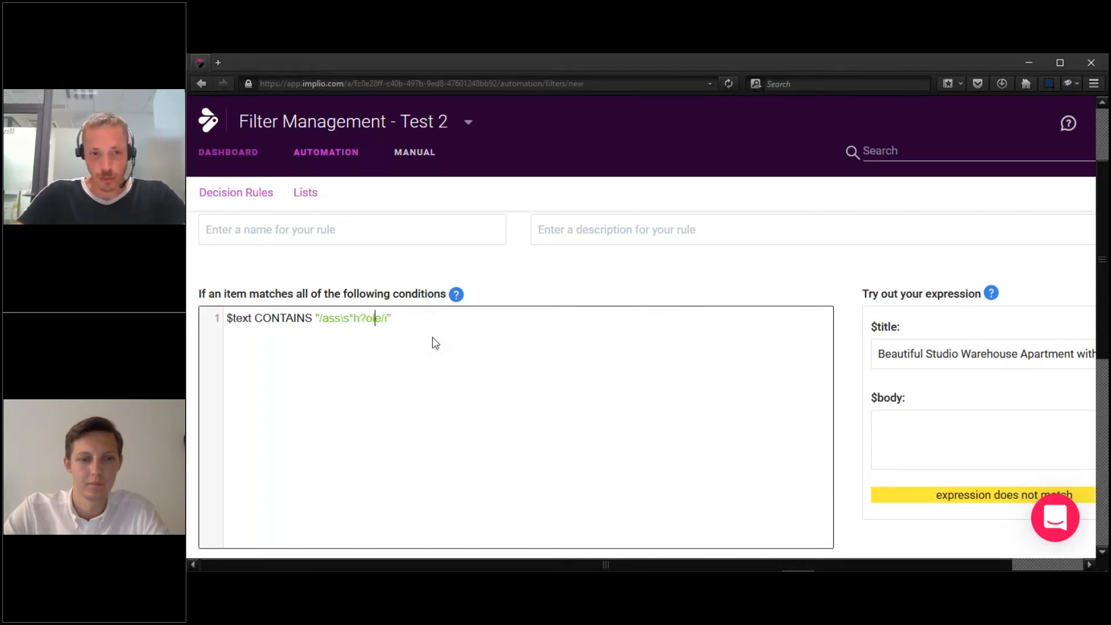
type("+")
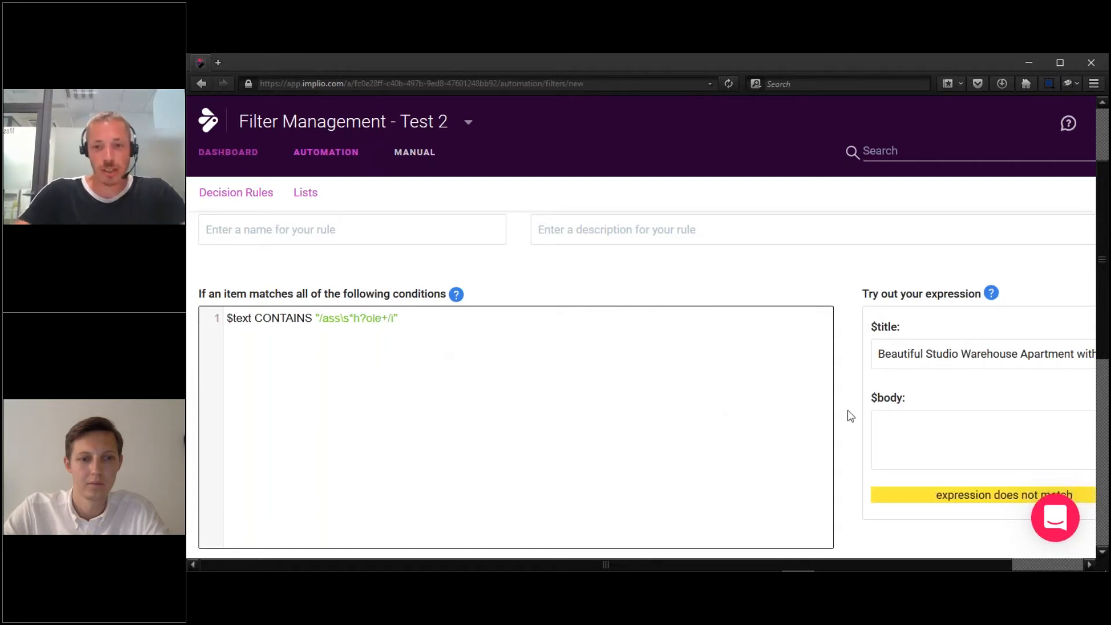
Enter test lines asshole, ass hole, assole and assoleeeee in the $body tester.
left_click(965, 439)
type("asshole")
key("Return")
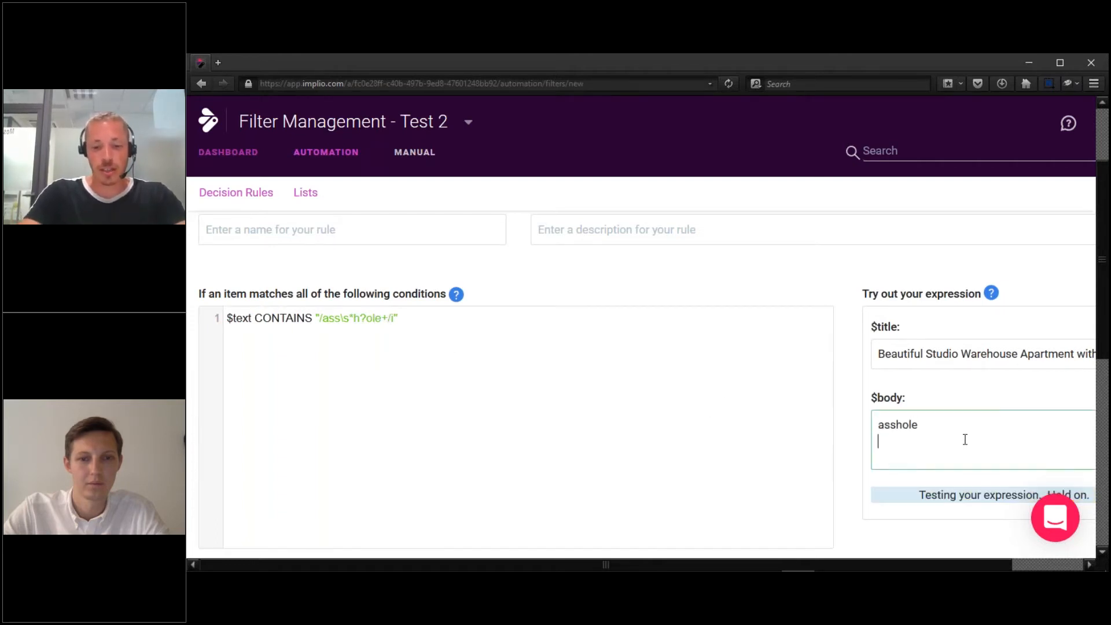
type("ass hole")
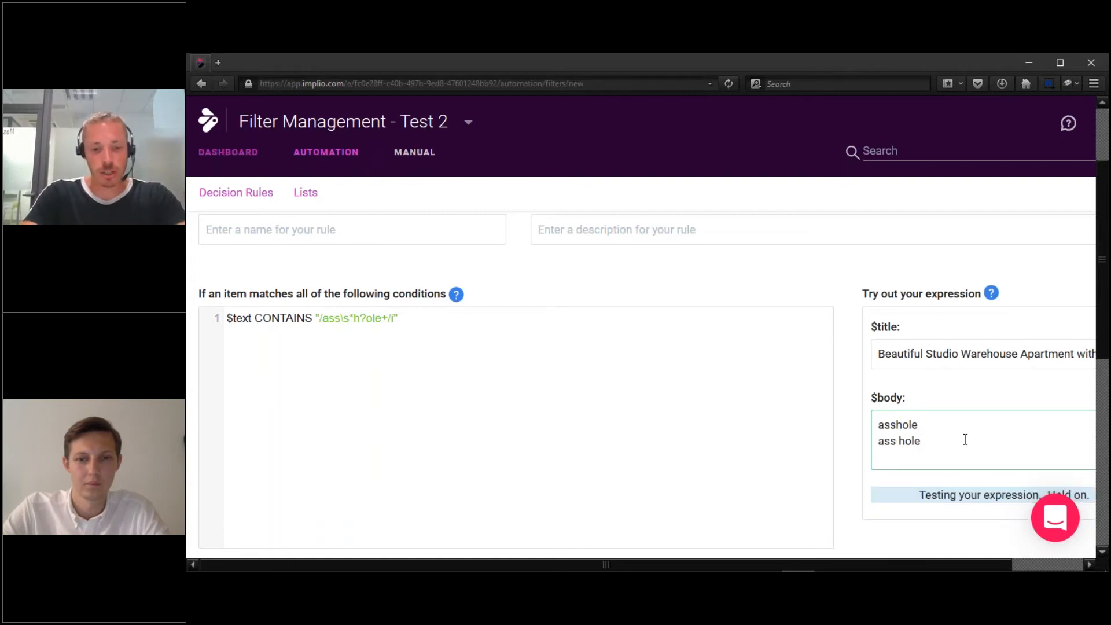
key("Return")
type("assole")
key("Return")
type("assoleeeee")
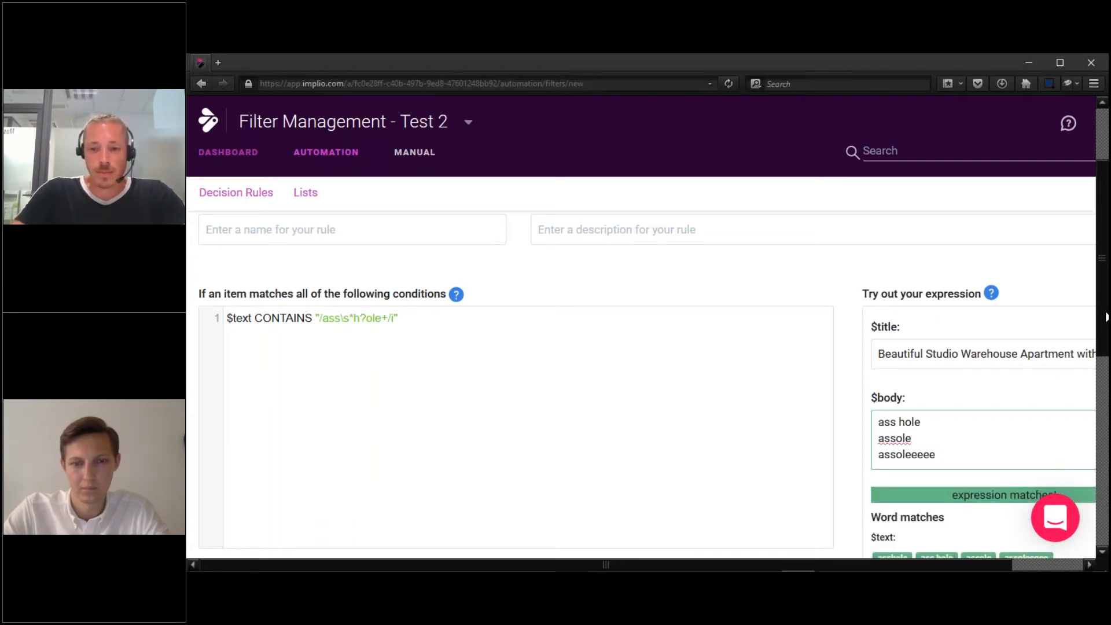
scroll(1107, 317, "down", 3)
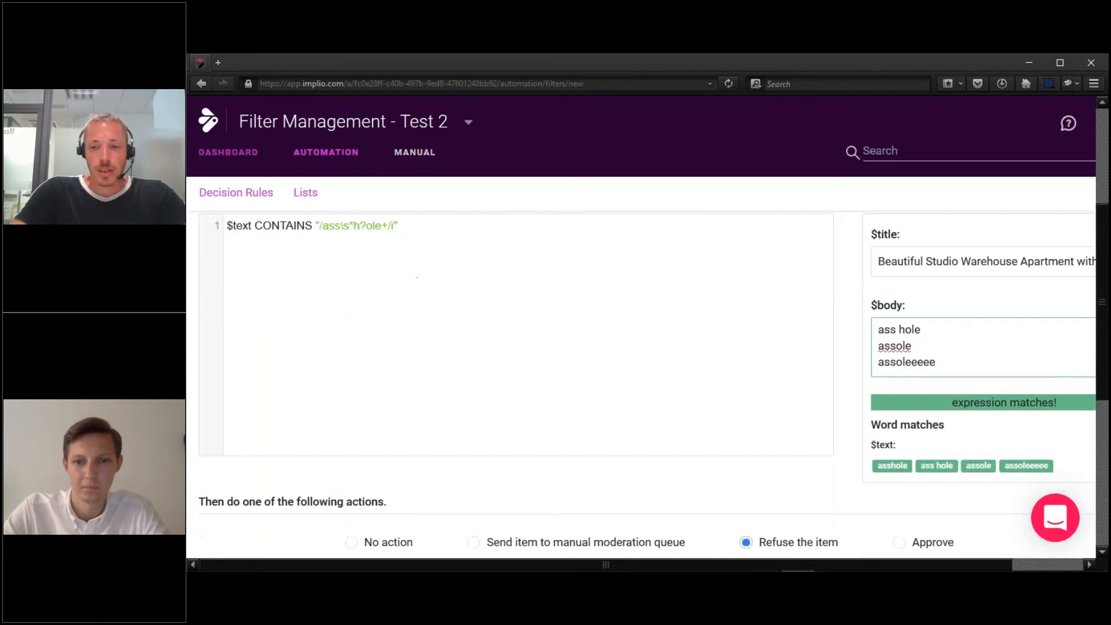
scroll(429, 376, "up", 4)
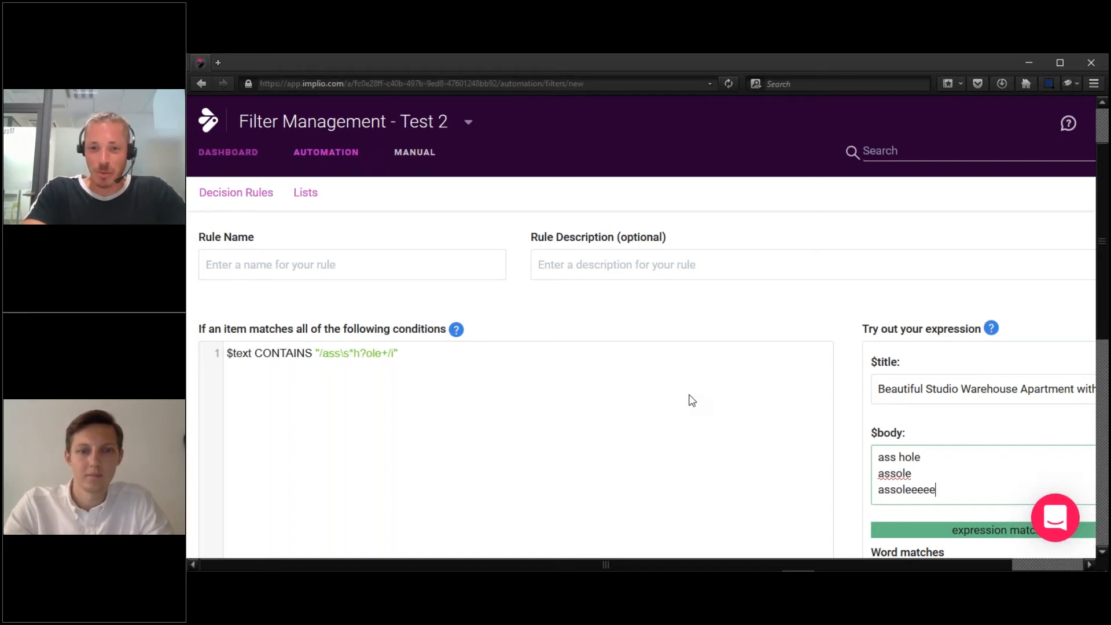
left_click(439, 383)
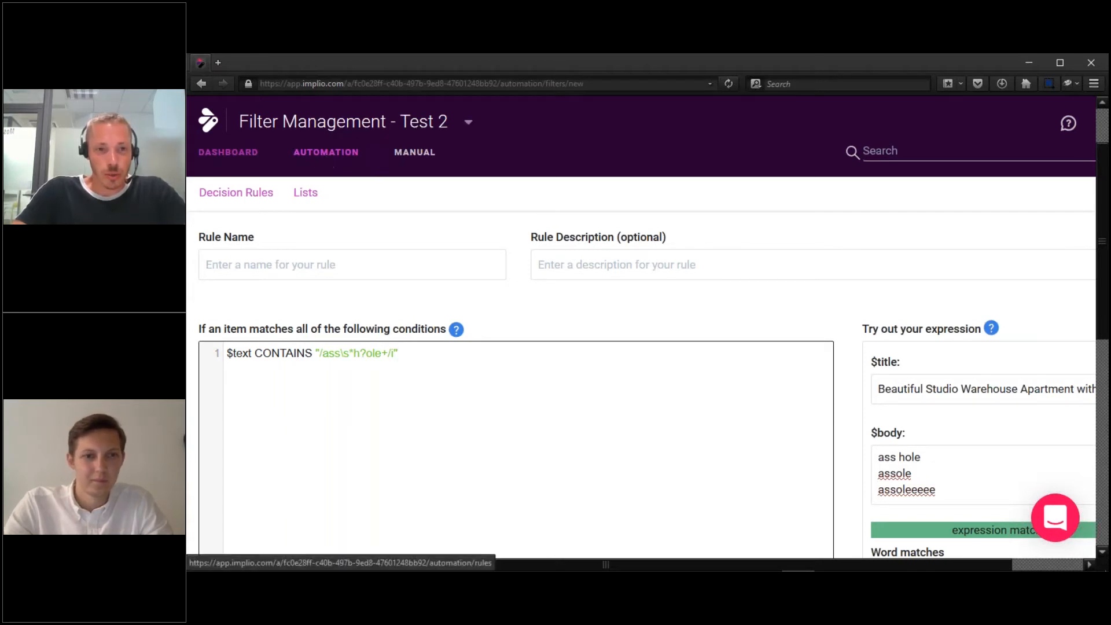
left_click(466, 123)
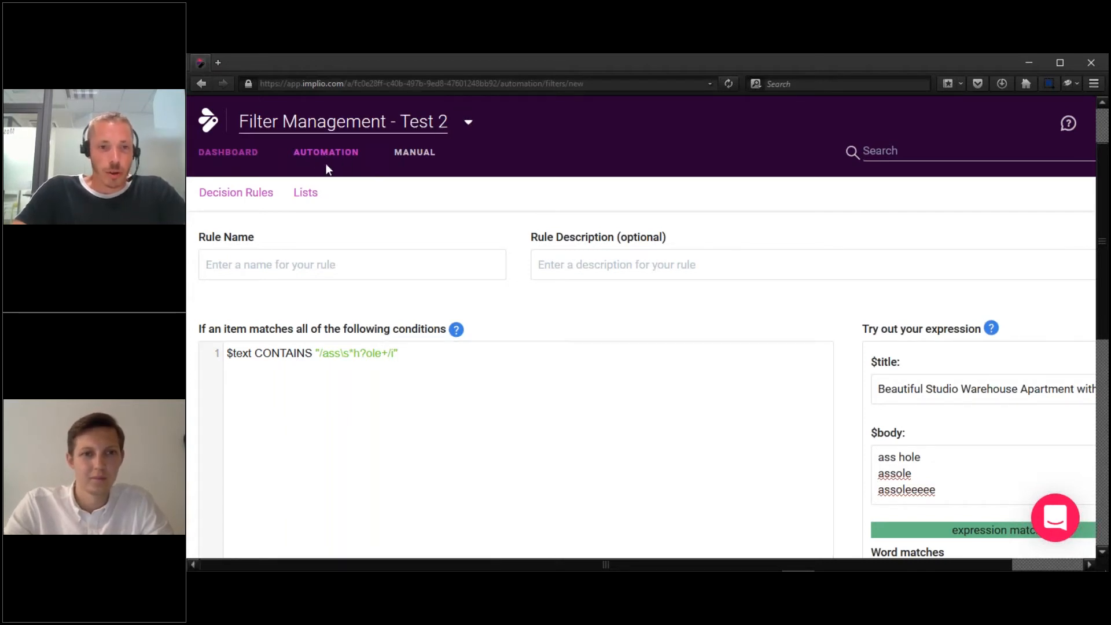
Switch to the Filter Management - Boost project and go to its Decision Rules.
type("boos")
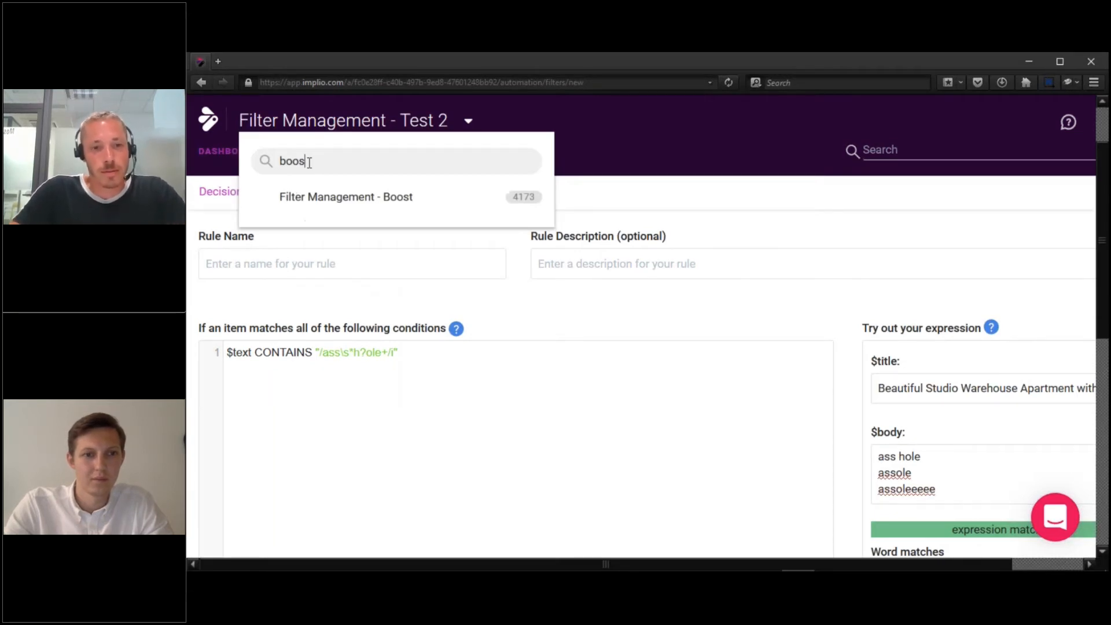
left_click(295, 195)
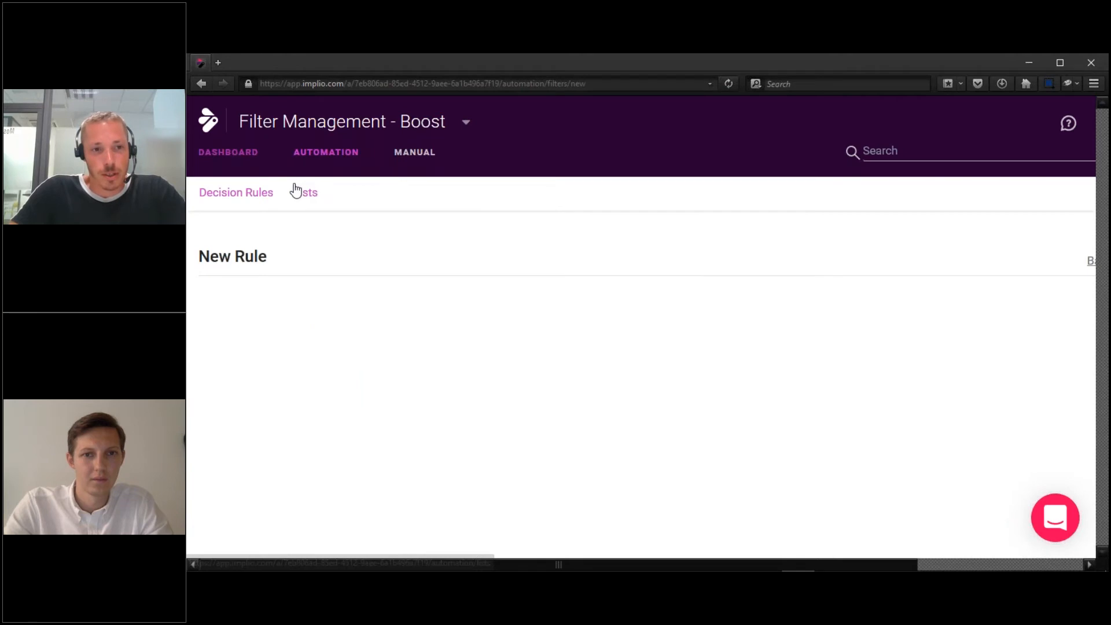
left_click(319, 156)
left_click(319, 156)
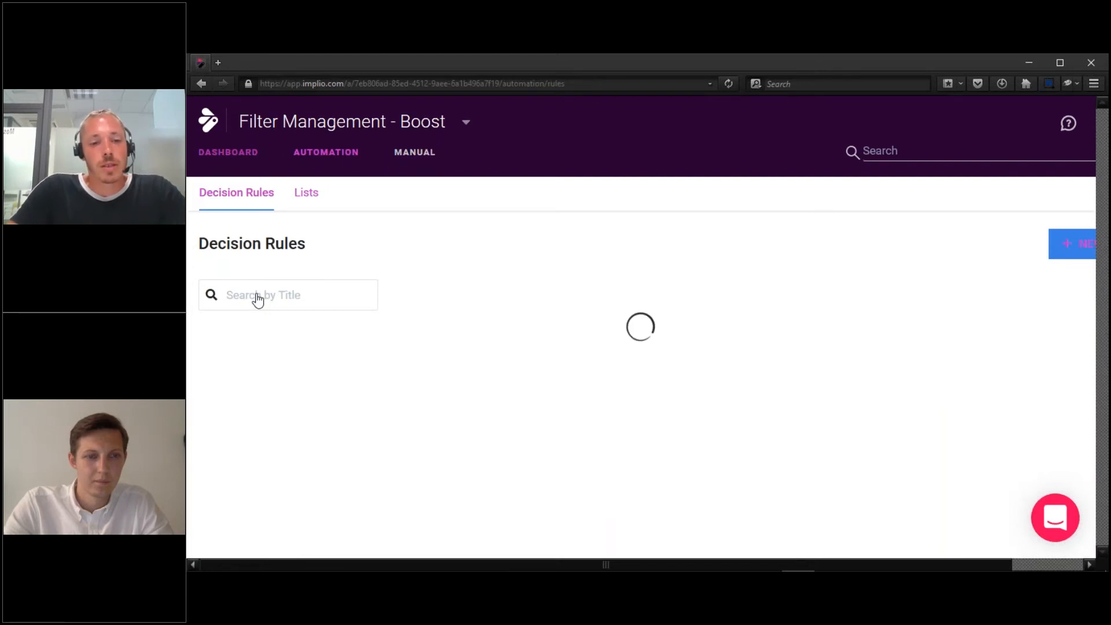
Search rules for 'rude', open Rude / Hate speech (EN), and open Lists in a new tab.
left_click(263, 295)
type("rude")
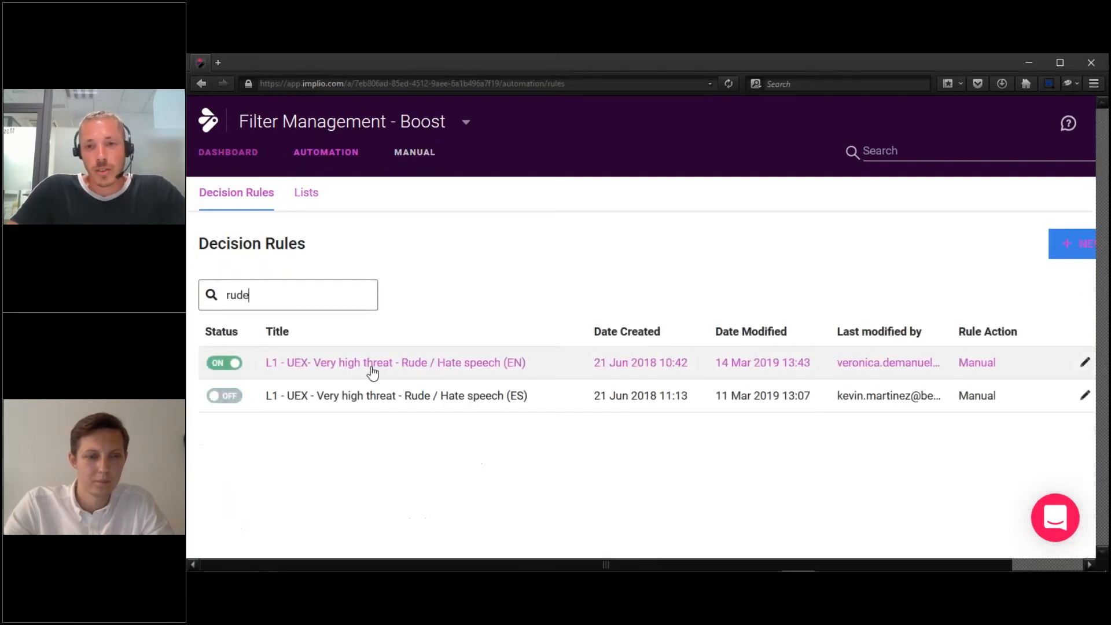
left_click(372, 365)
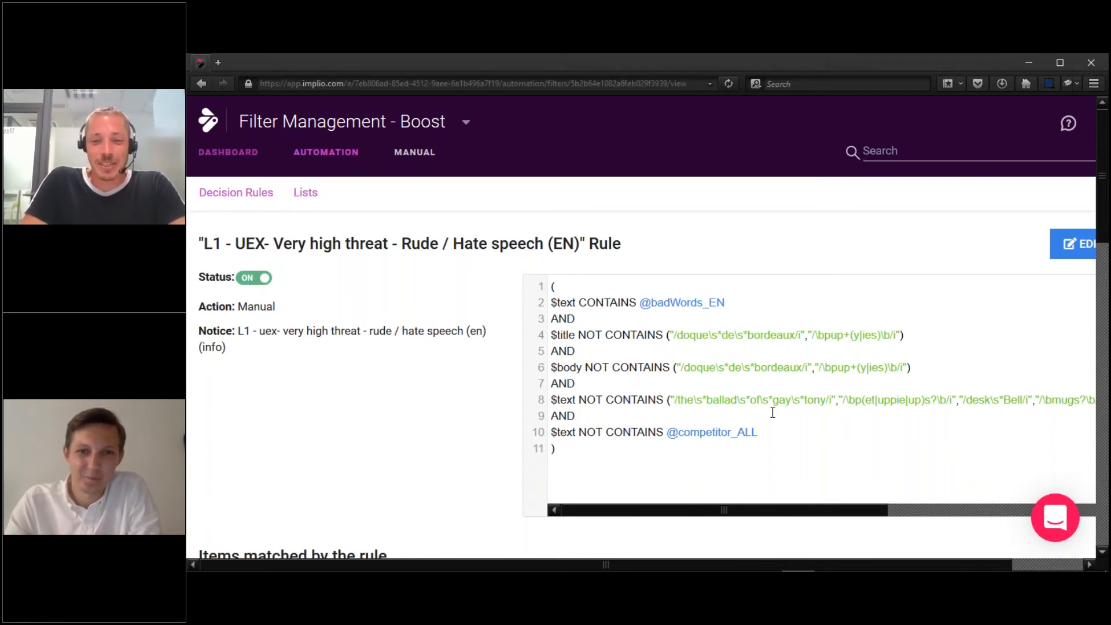
middle_click(311, 196)
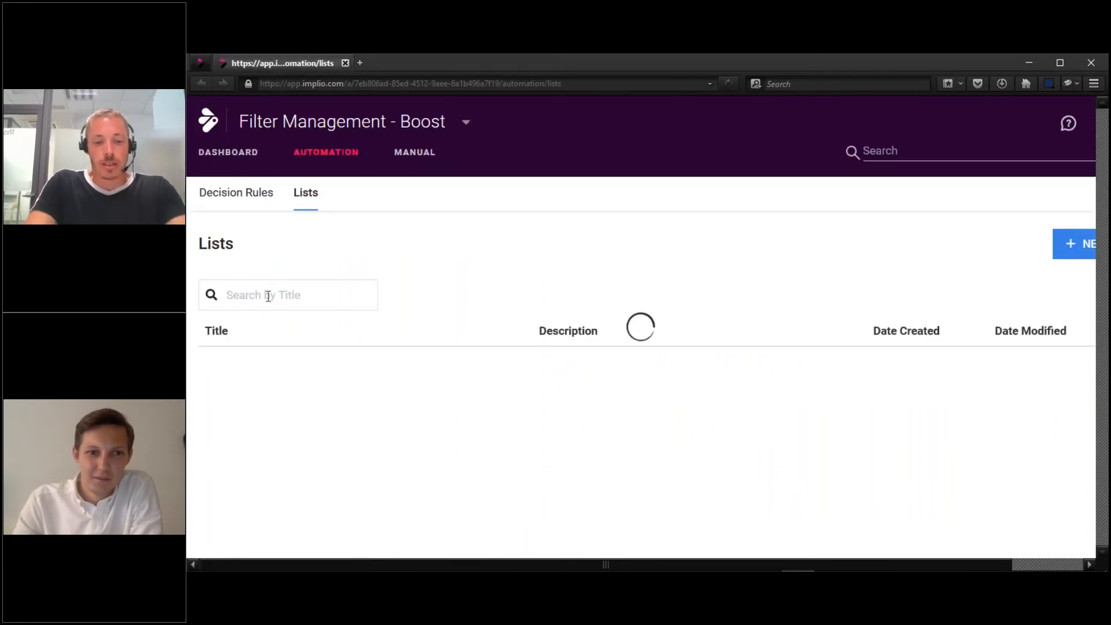
Search lists for 'bad', open badWords_EN, and scroll through its regex entries.
left_click(271, 297)
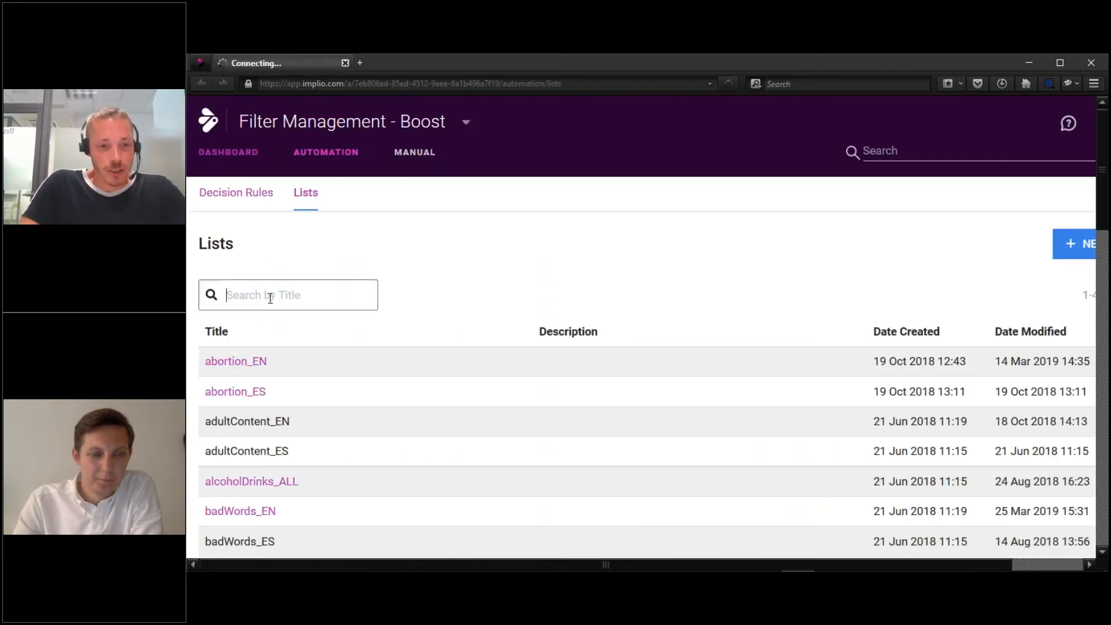
type("bad")
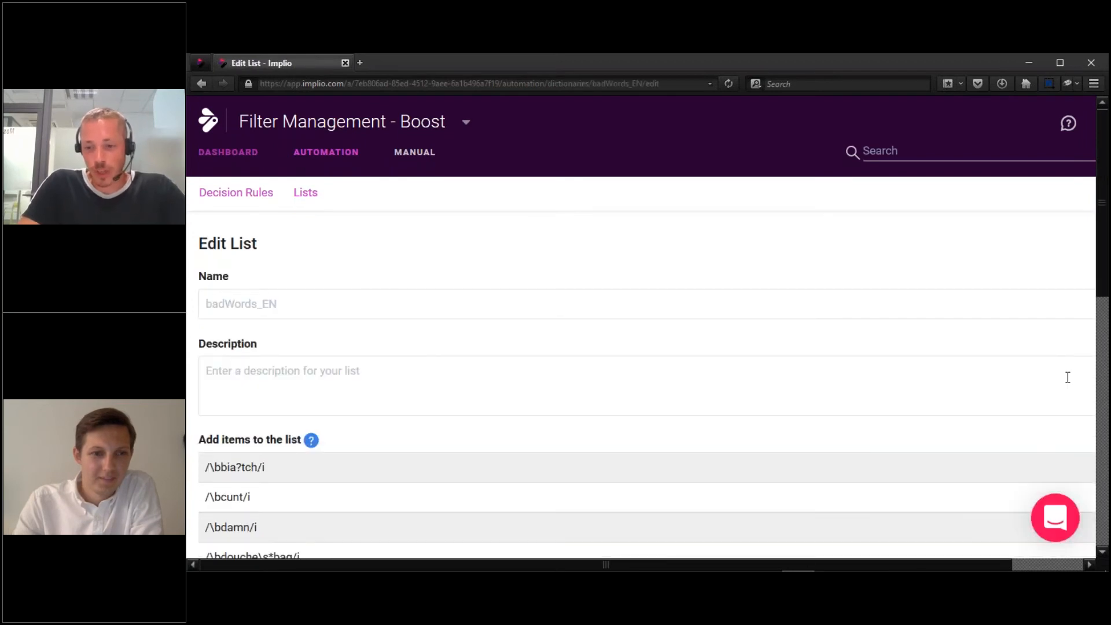
left_click(1068, 377)
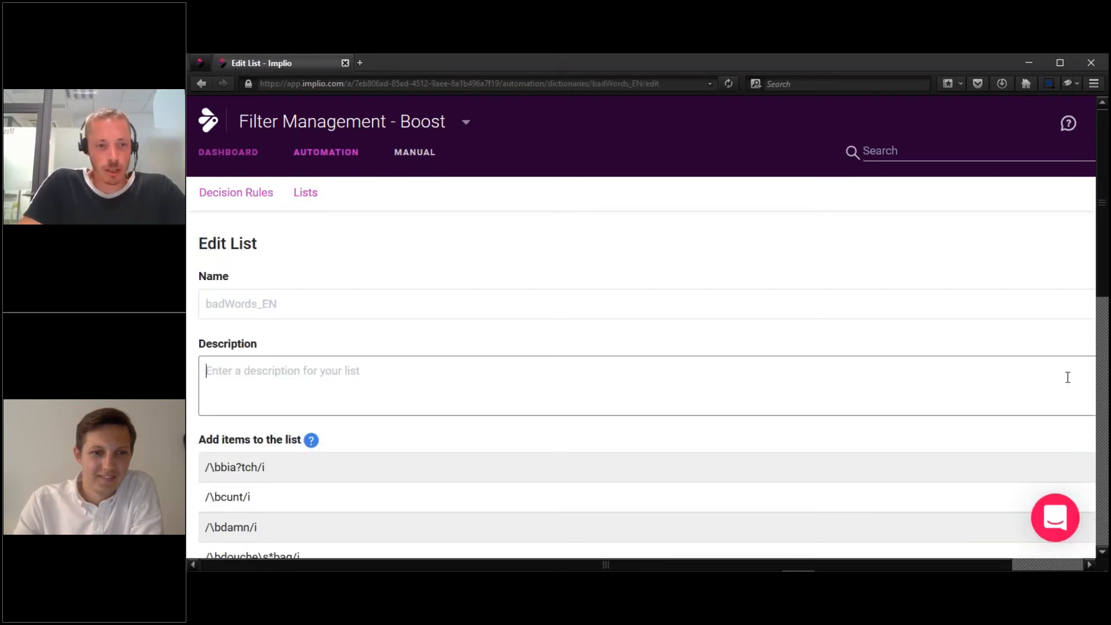
left_click(1074, 432)
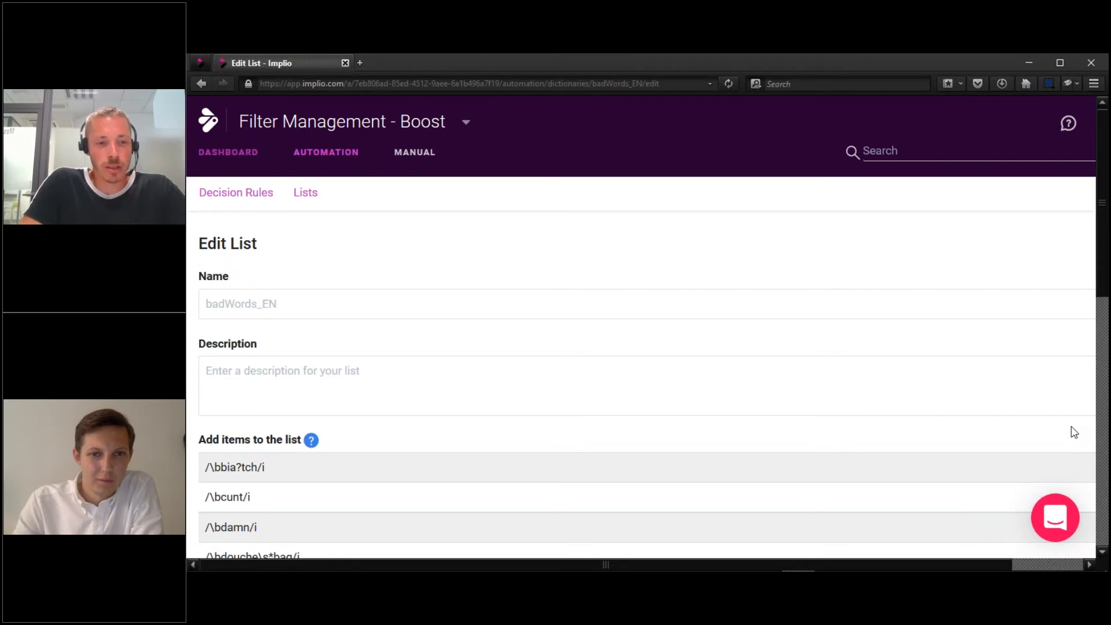
scroll(1074, 432, "down", 4)
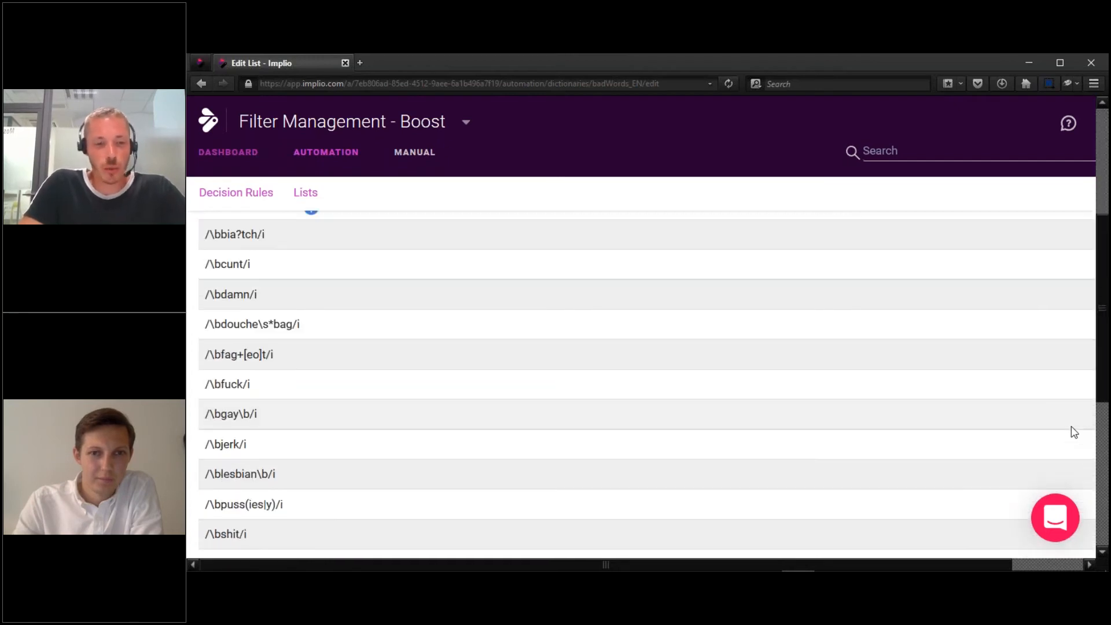
scroll(1074, 432, "down", 1)
scroll(1074, 432, "down", 3)
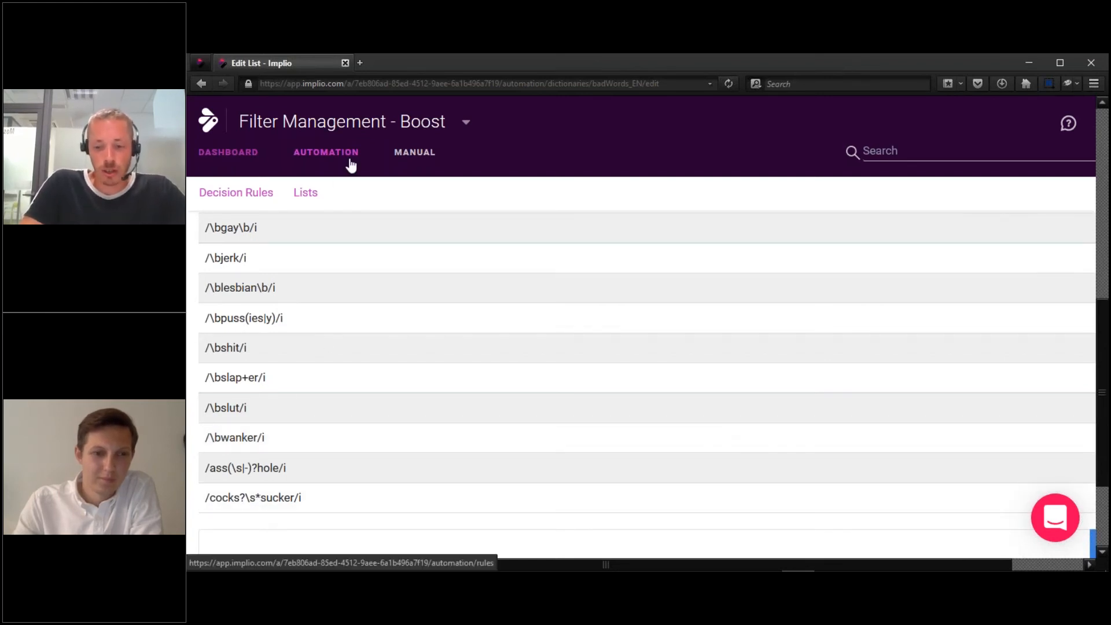
scroll(350, 165, "up", 1)
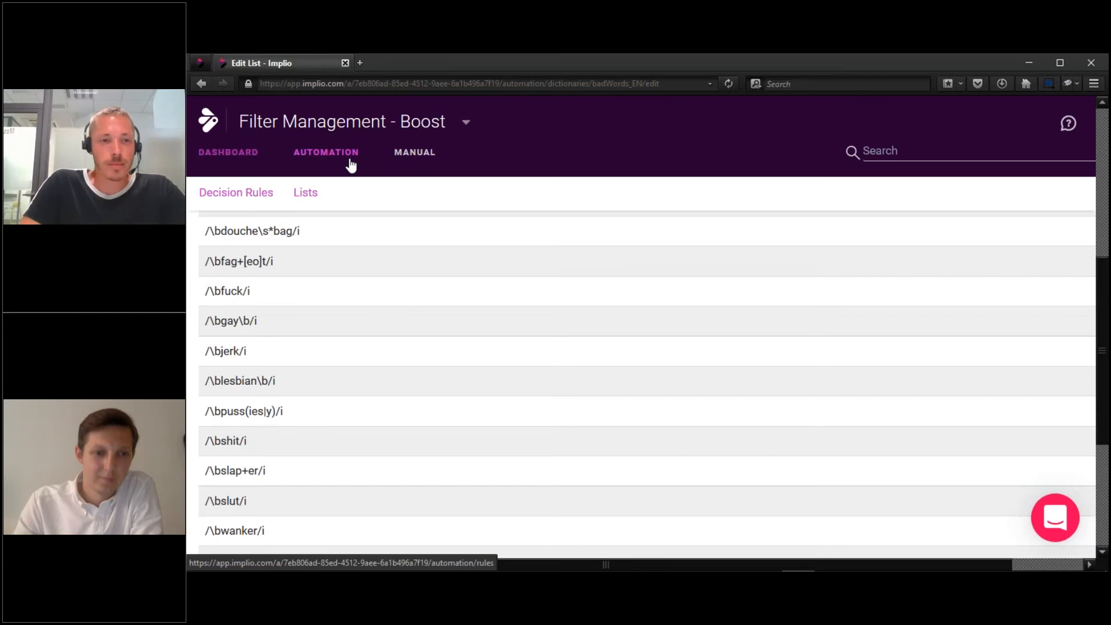
scroll(350, 165, "up", 1)
scroll(347, 162, "up", 2)
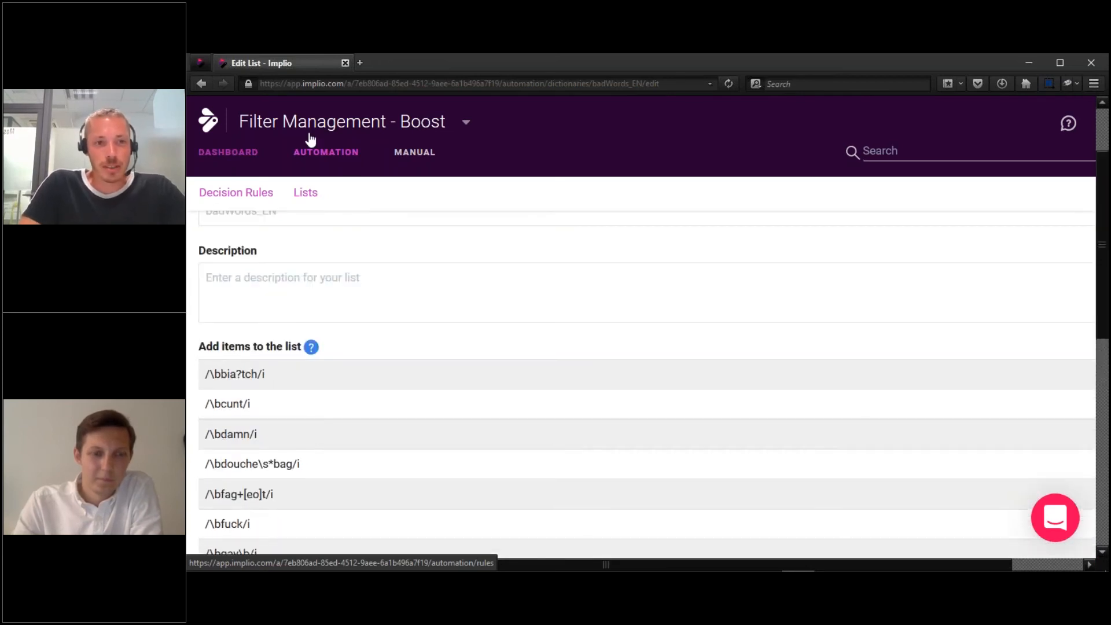
left_click(202, 63)
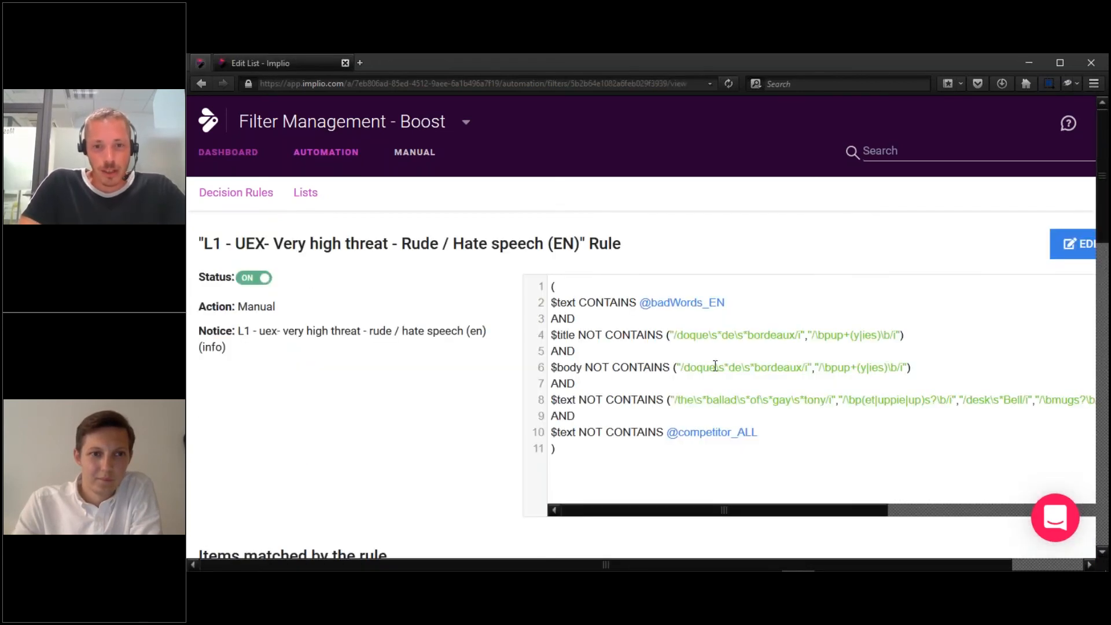
left_click_drag(644, 305, 730, 300)
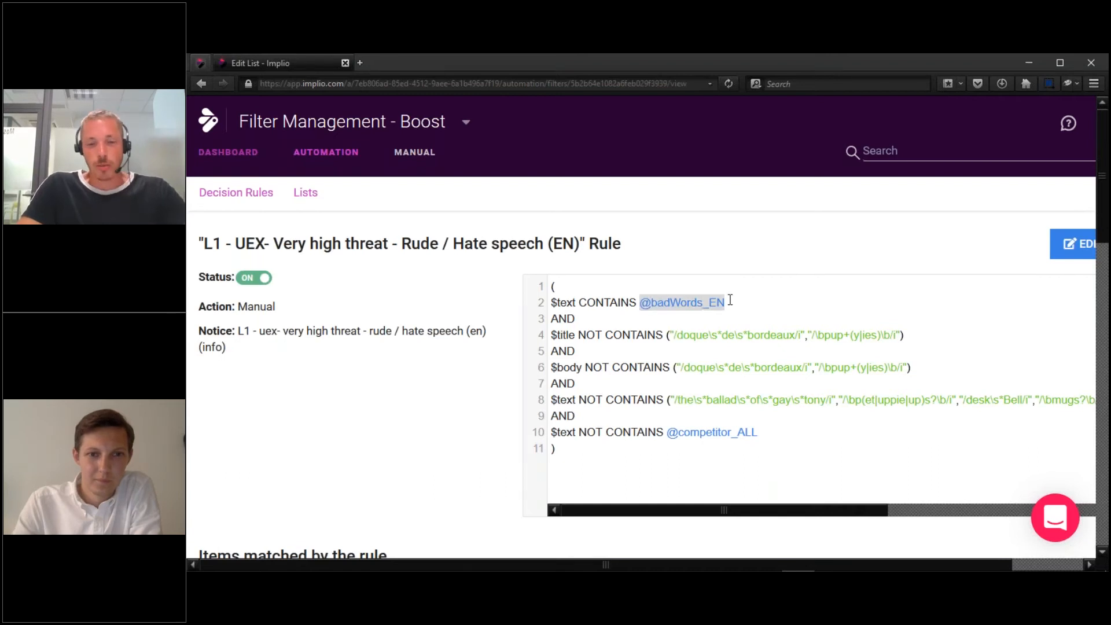
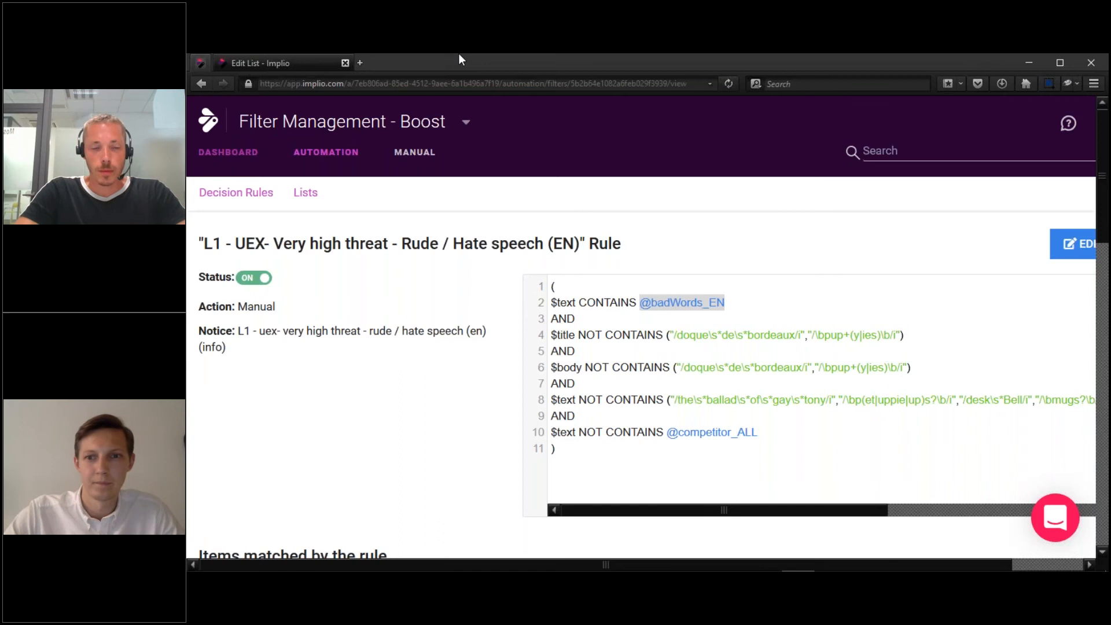
Start a new decision rule from the Decision Rules list and add one empty condition row.
left_click(336, 155)
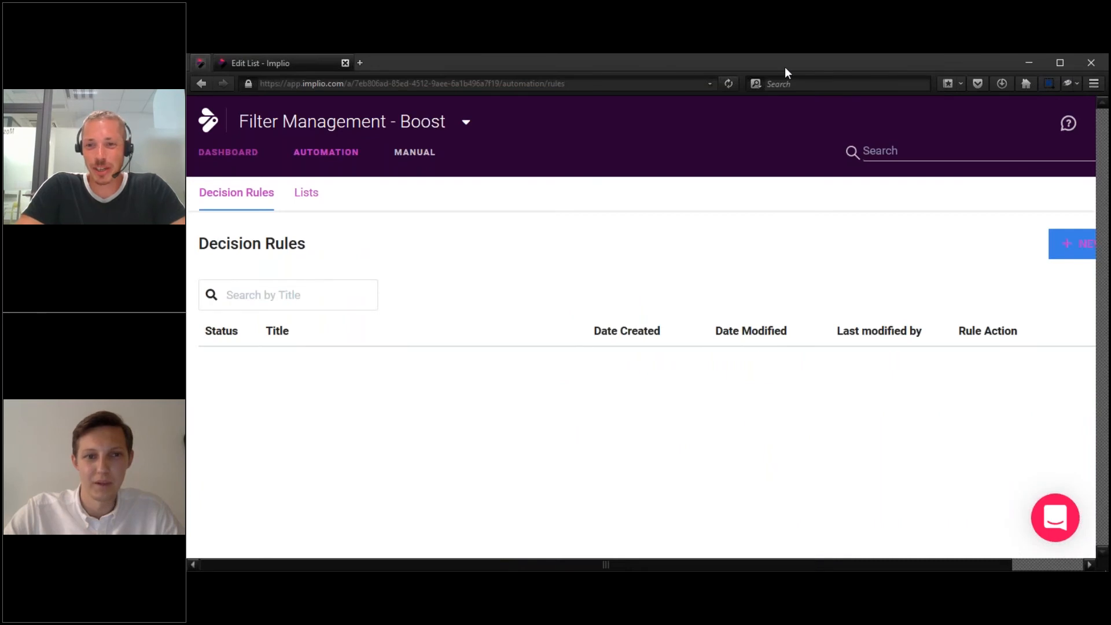
left_click(1072, 243)
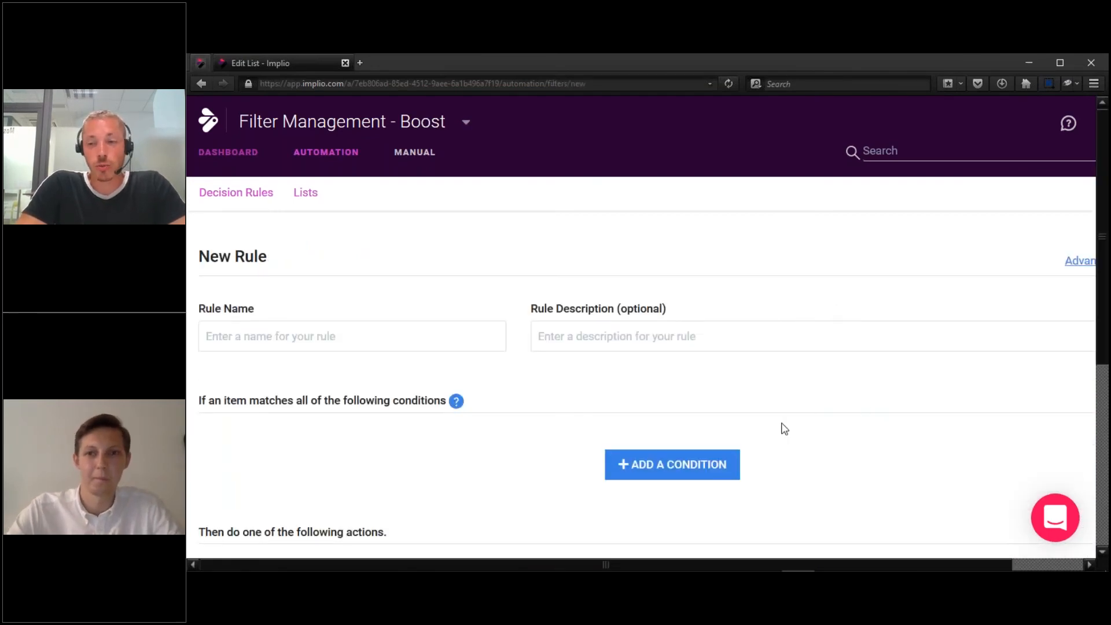
left_click(663, 470)
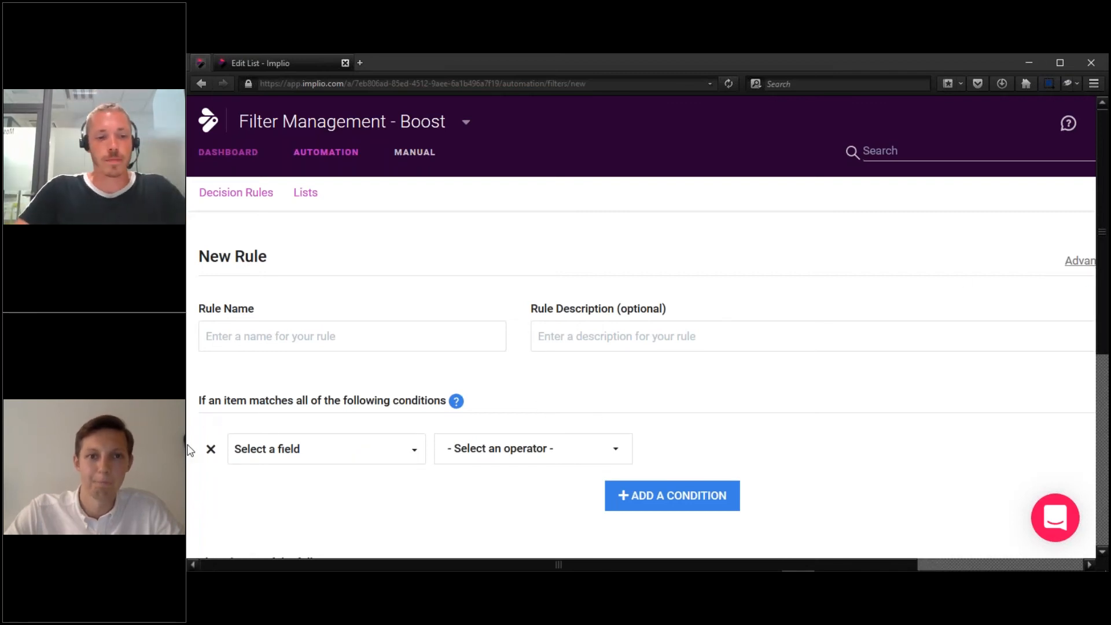
Swap the condition row for an Advanced expression: $title CONTAINS "/[a-z0-9.-_]+@".
left_click(211, 449)
left_click(1068, 263)
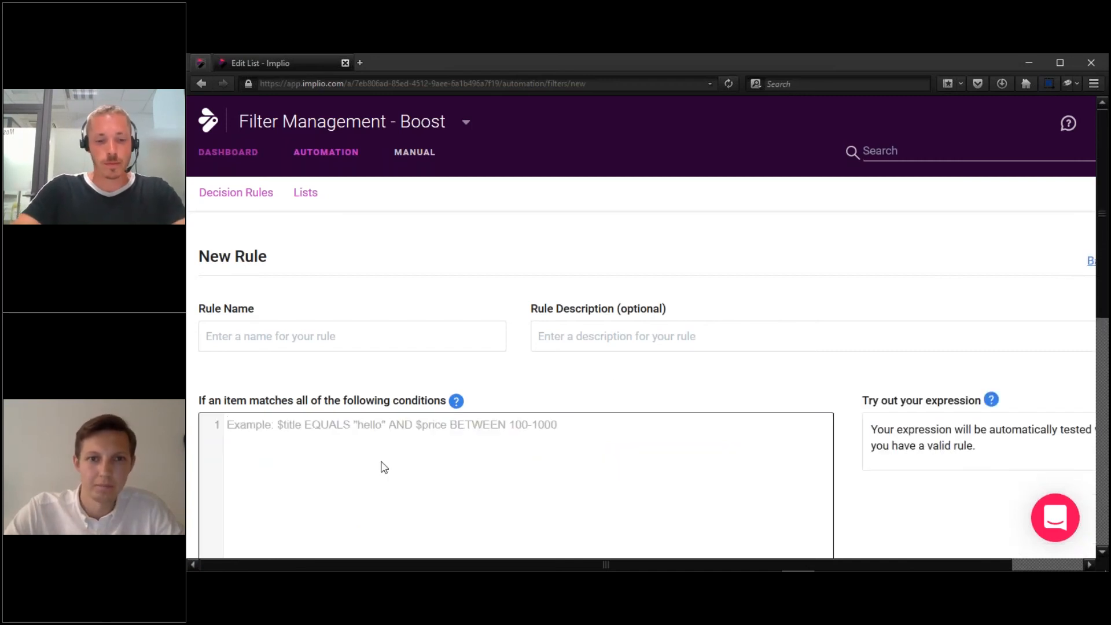
type("$")
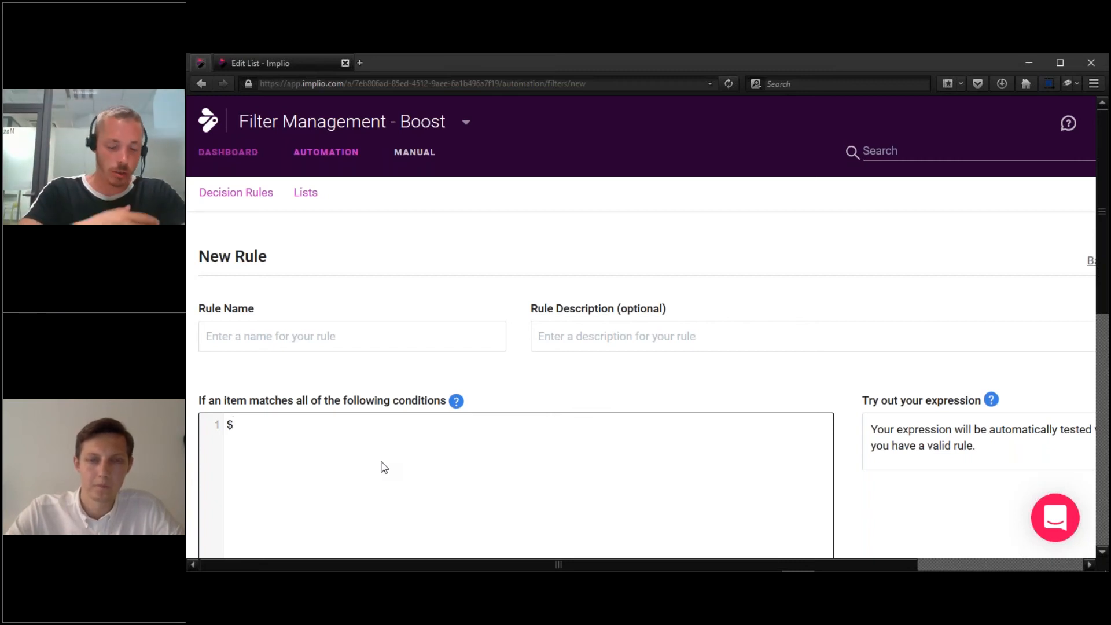
type("bitle NOT CONTAIN")
key("BackSpace")
key("ctrl+Left")
key("ctrl+shift+Left")
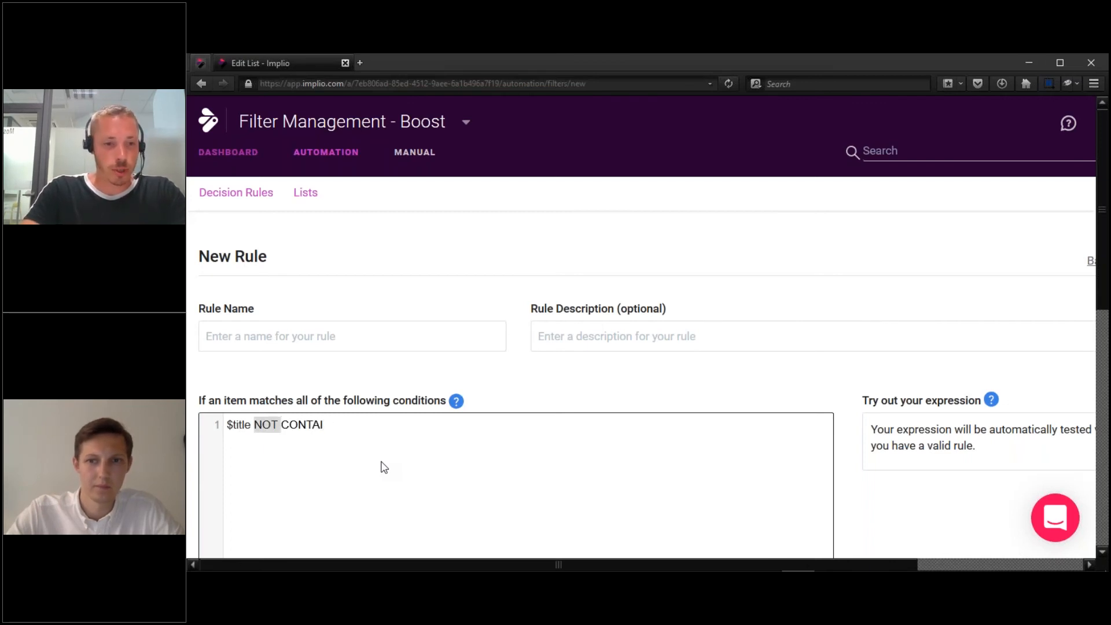
key("BackSpace")
key("End")
type("NS \"\"")
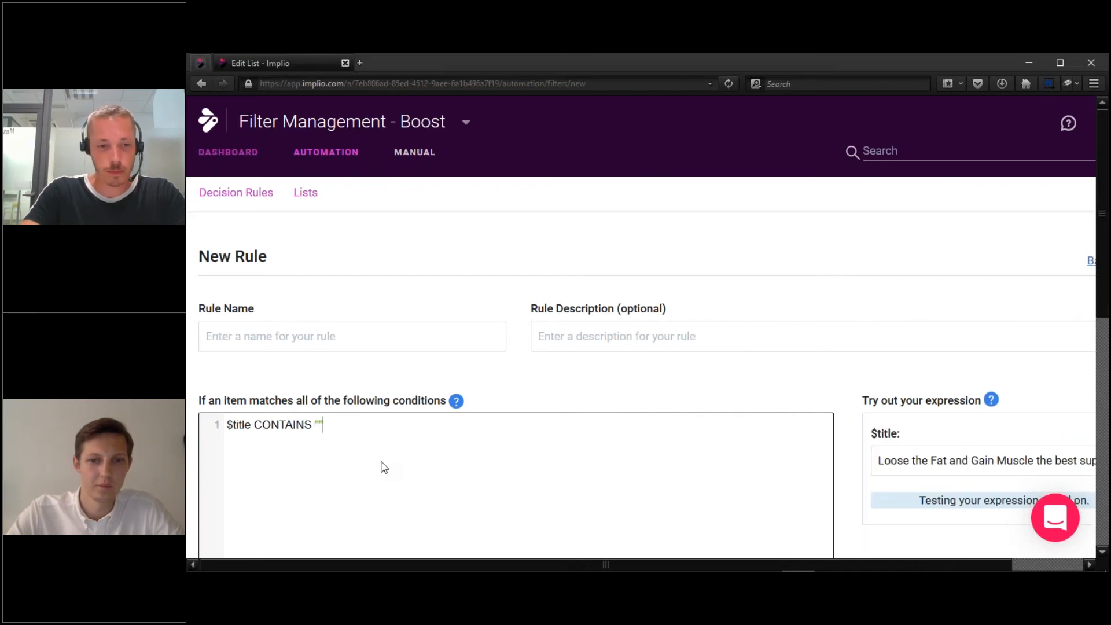
key("Left")
type("/")
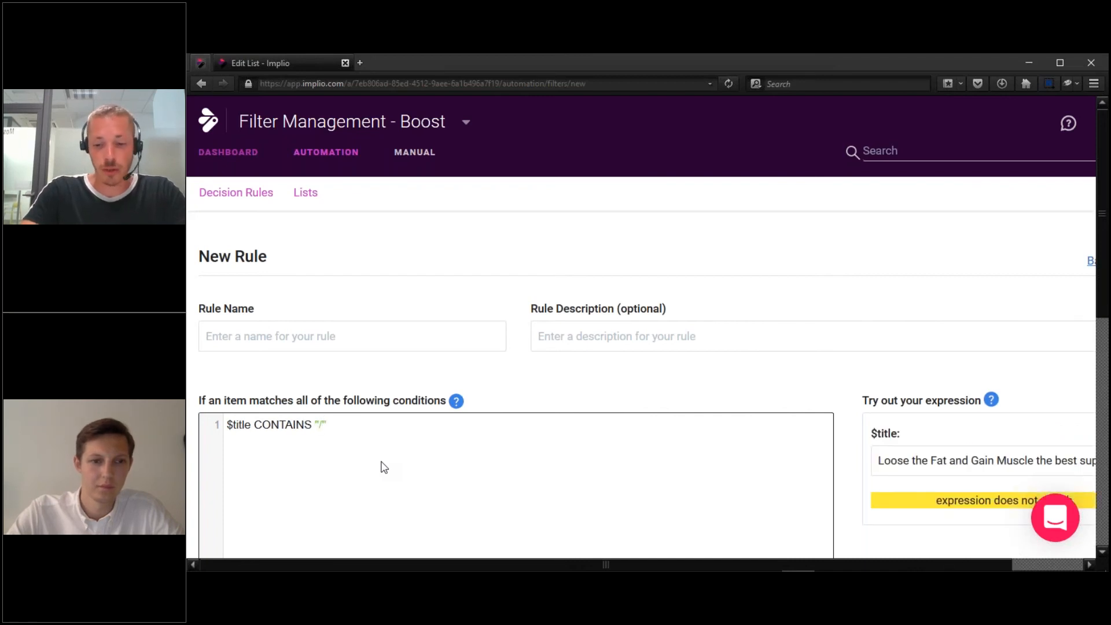
type("[a")
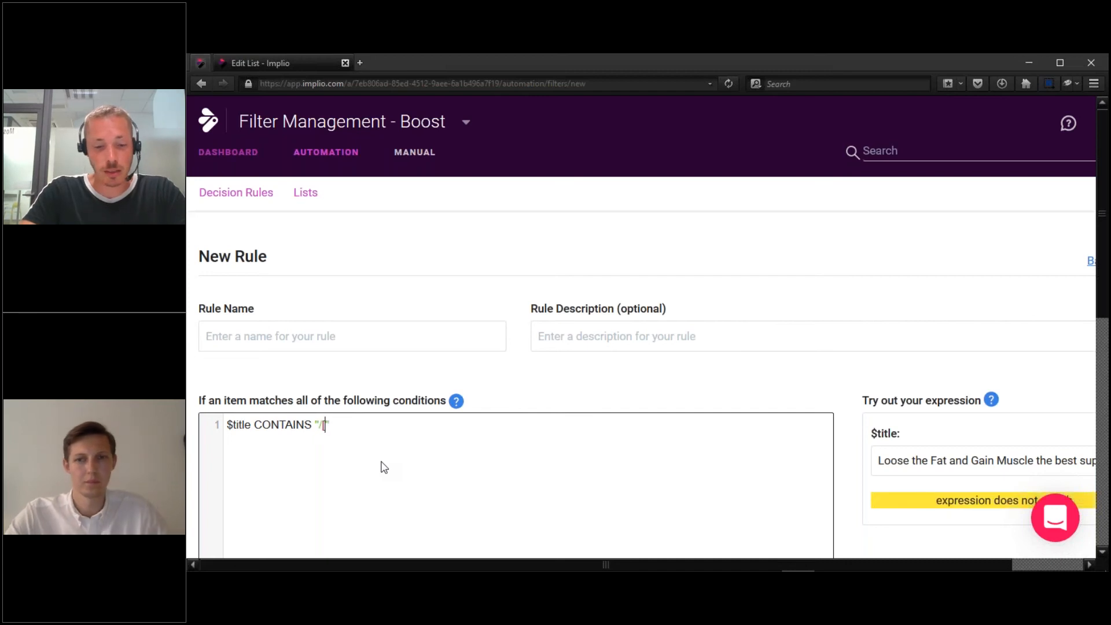
type("-z")
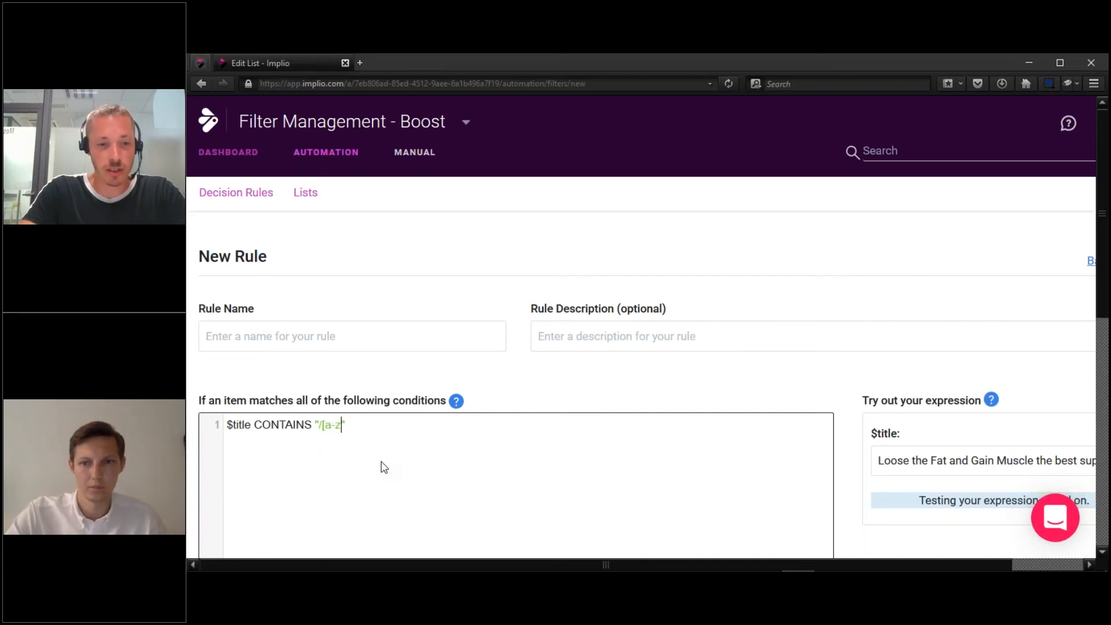
type("0-9")
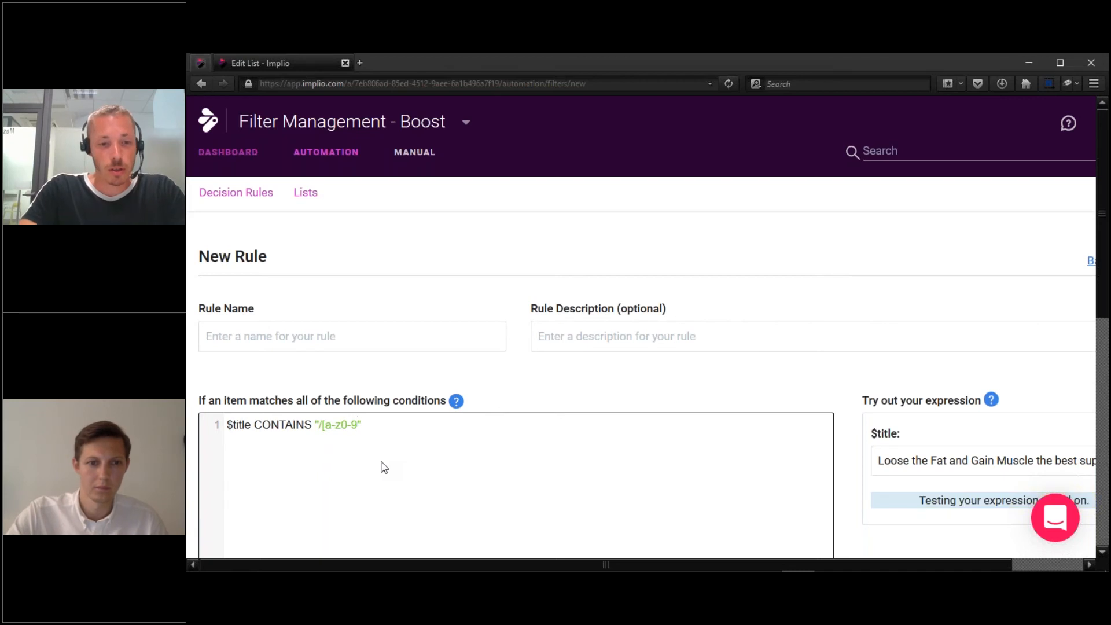
type(".-_")
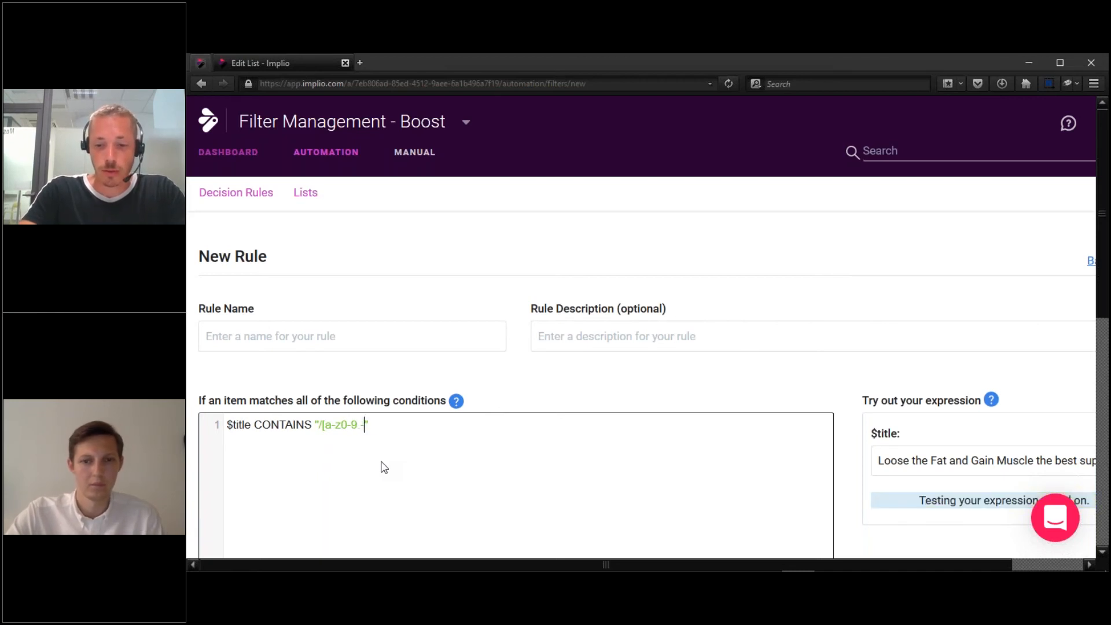
type("]+@")
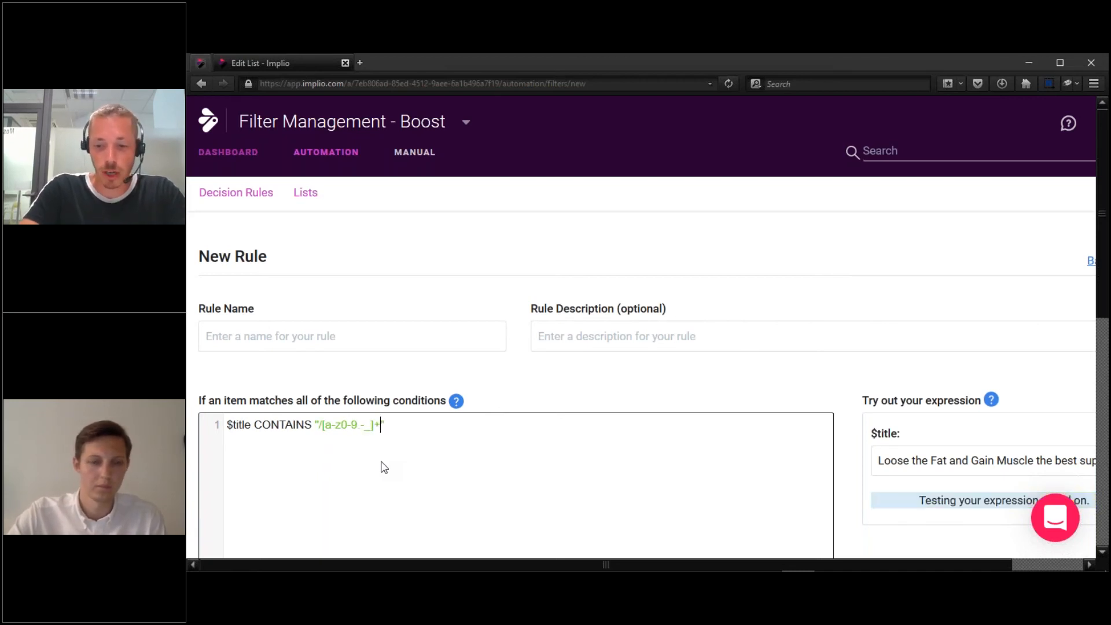
Reuse the character class after the @ and end the pattern with +\.[a-z]{2,}/i.
key("Left")
key("Left")
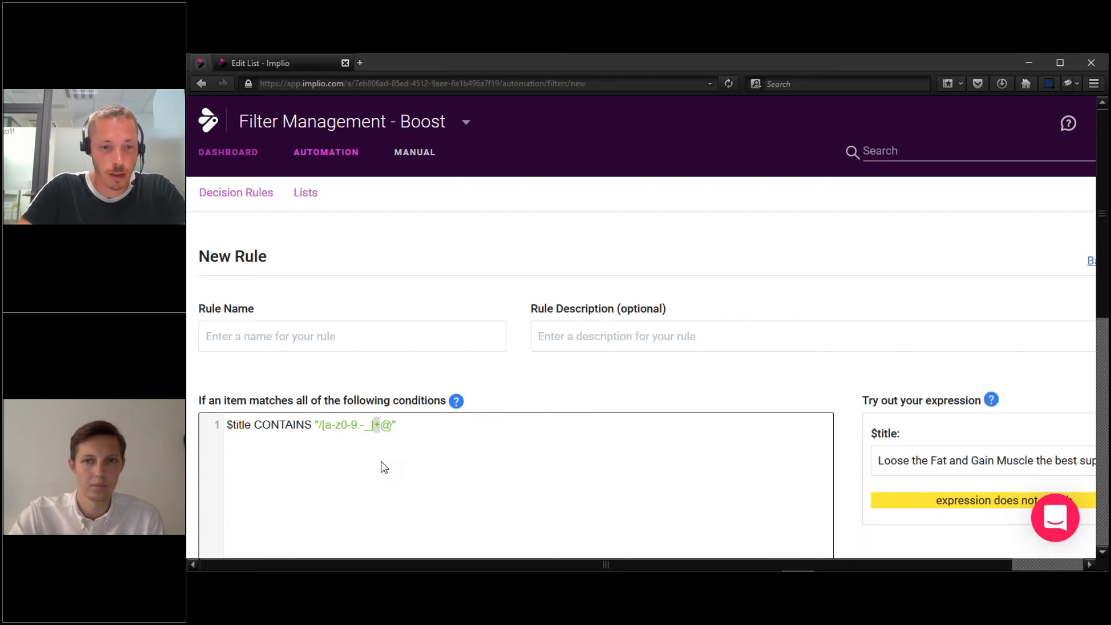
key("shift+Left")
key("shift+Left")
key("shift+Left")
key("shift+Left")
key("shift+Left")
key("shift+Left")
key("shift+Left")
key("shift+Left")
key("shift+Left")
key("shift+Left")
key("shift+Left")
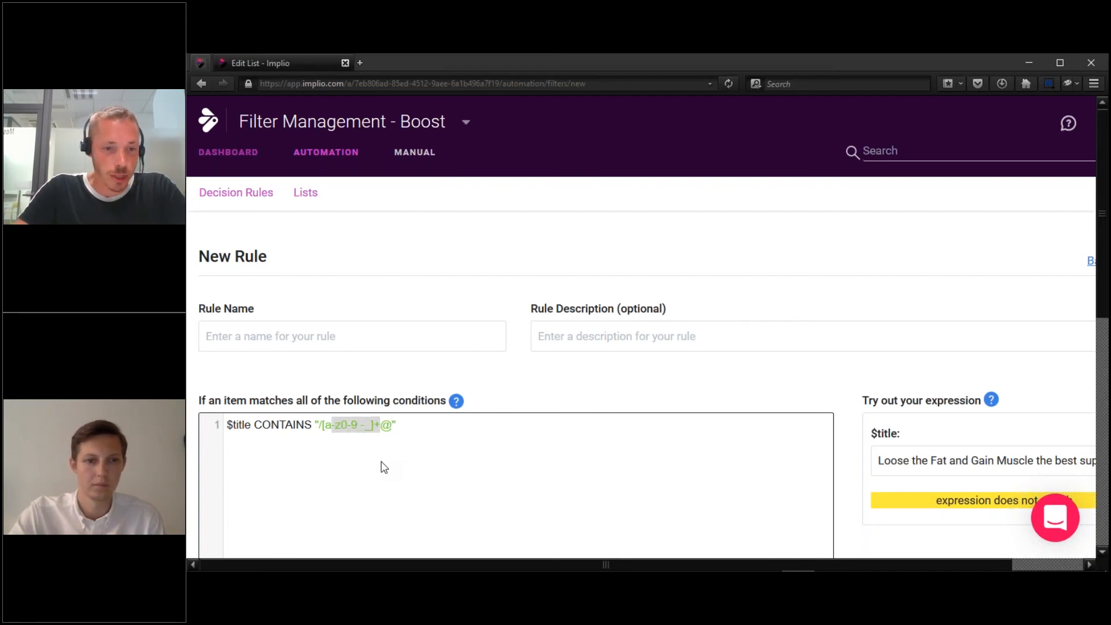
key("ctrl+c")
key("Right")
key("Right")
key("Right")
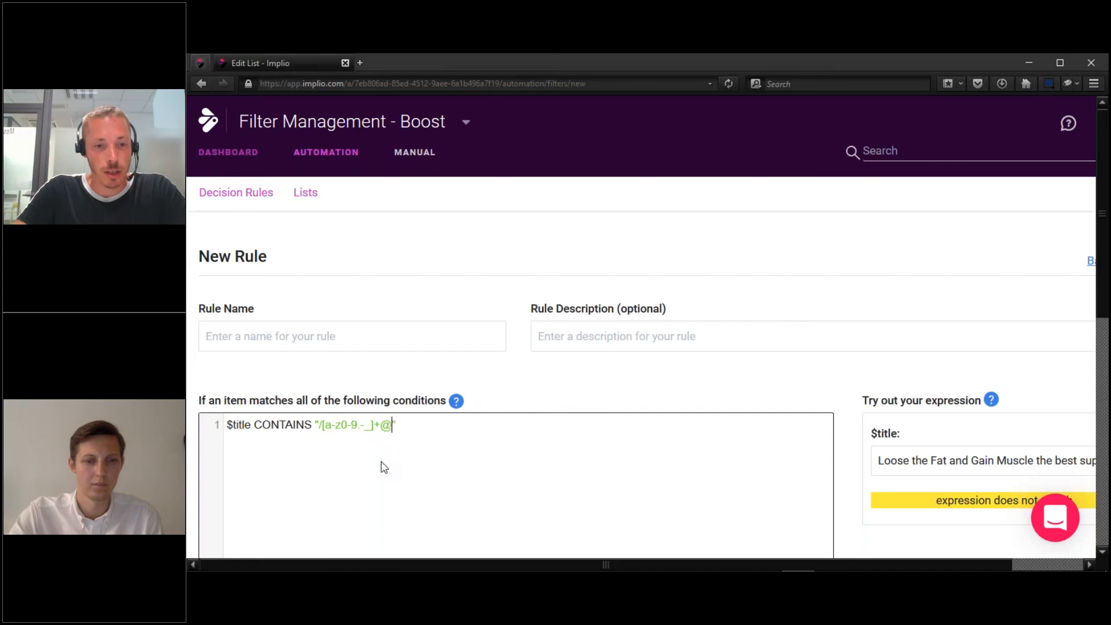
key("ctrl+v")
type("+")
type("\\.")
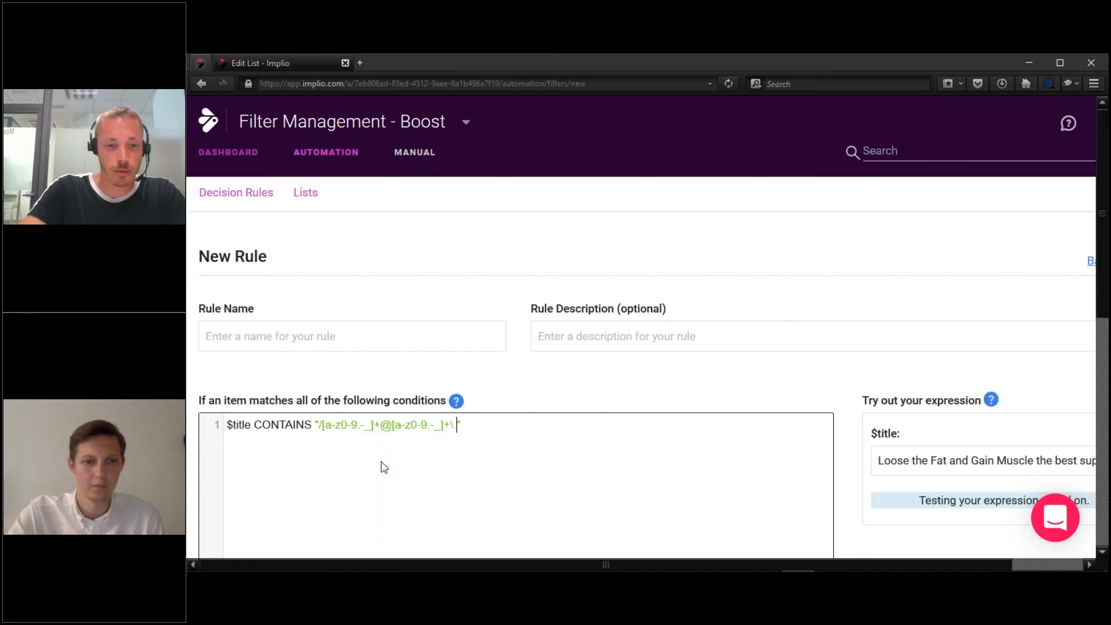
type("[a-z]")
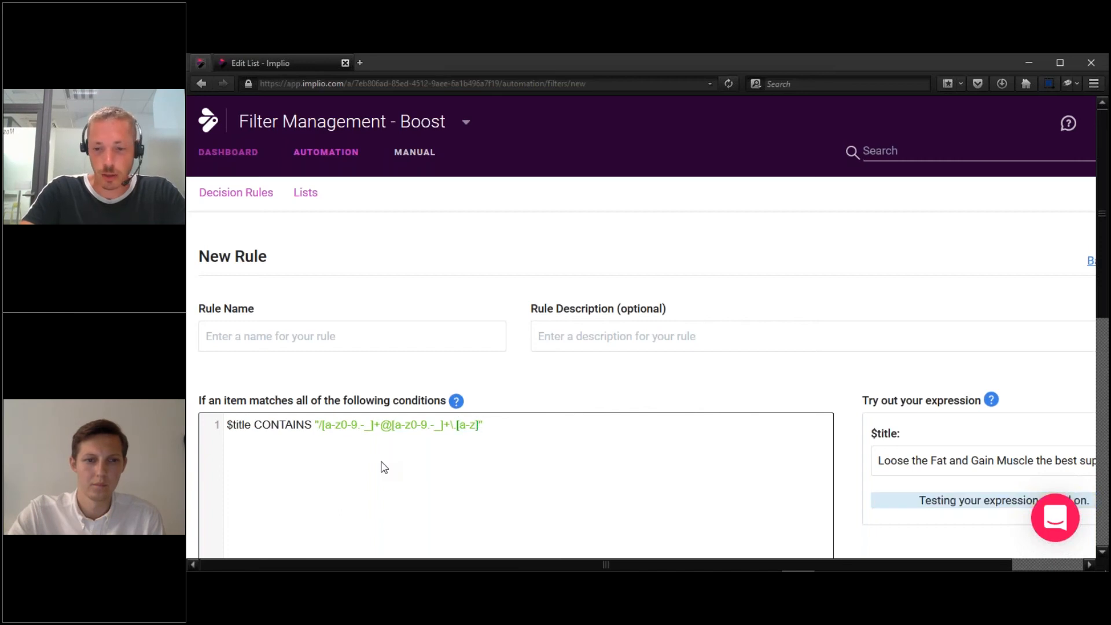
type("{2,}/i")
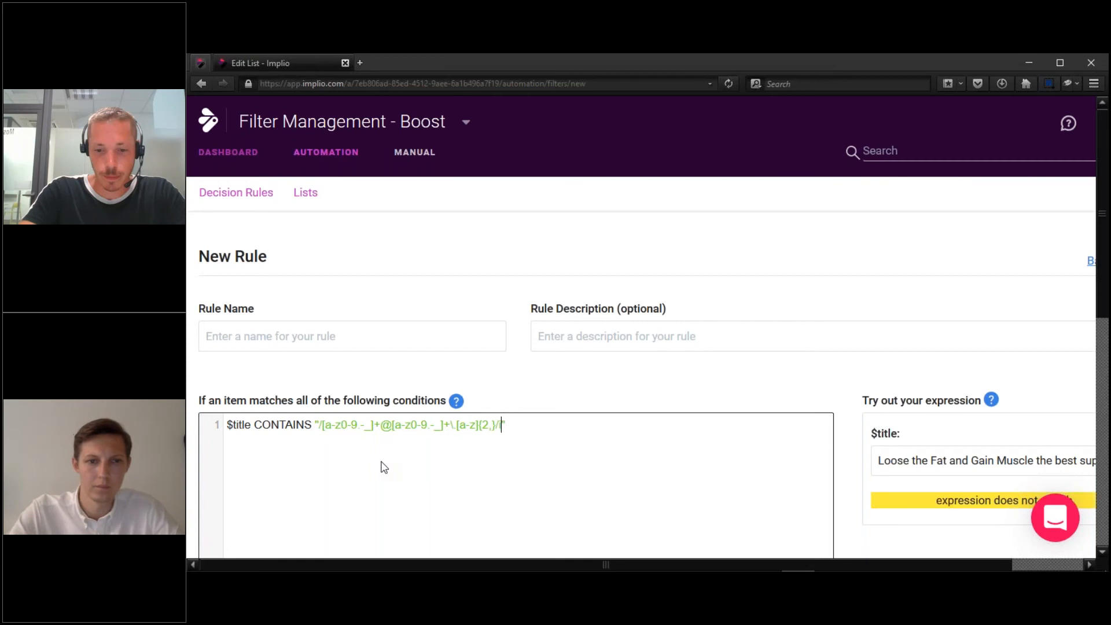
Put a sample e-mail address into the $title tester field and check it matches.
left_click(982, 460)
key("ctrl+a")
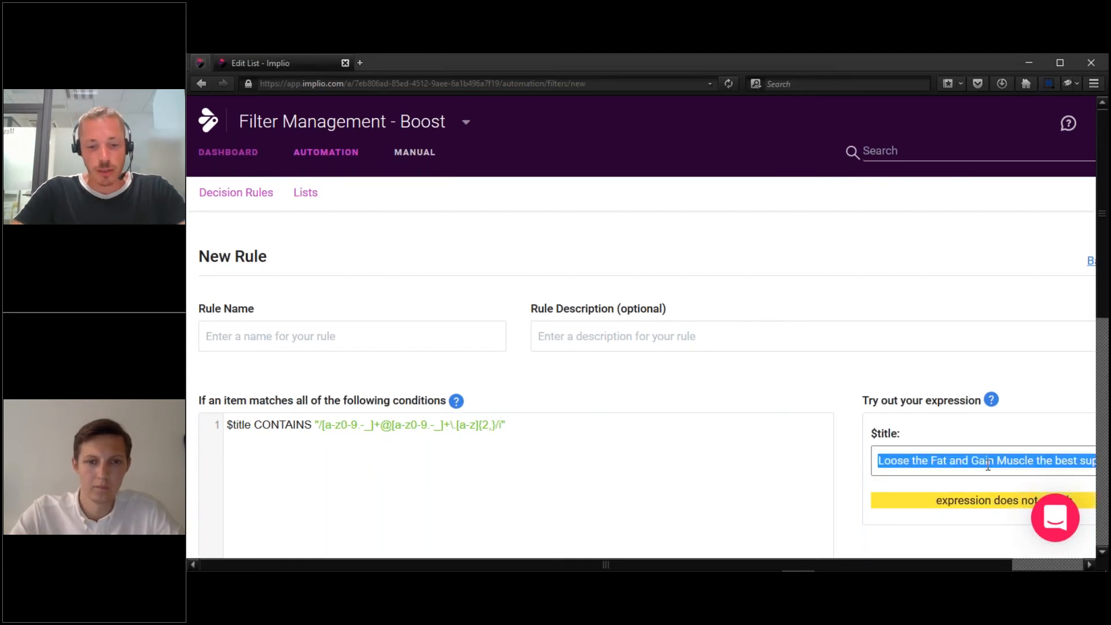
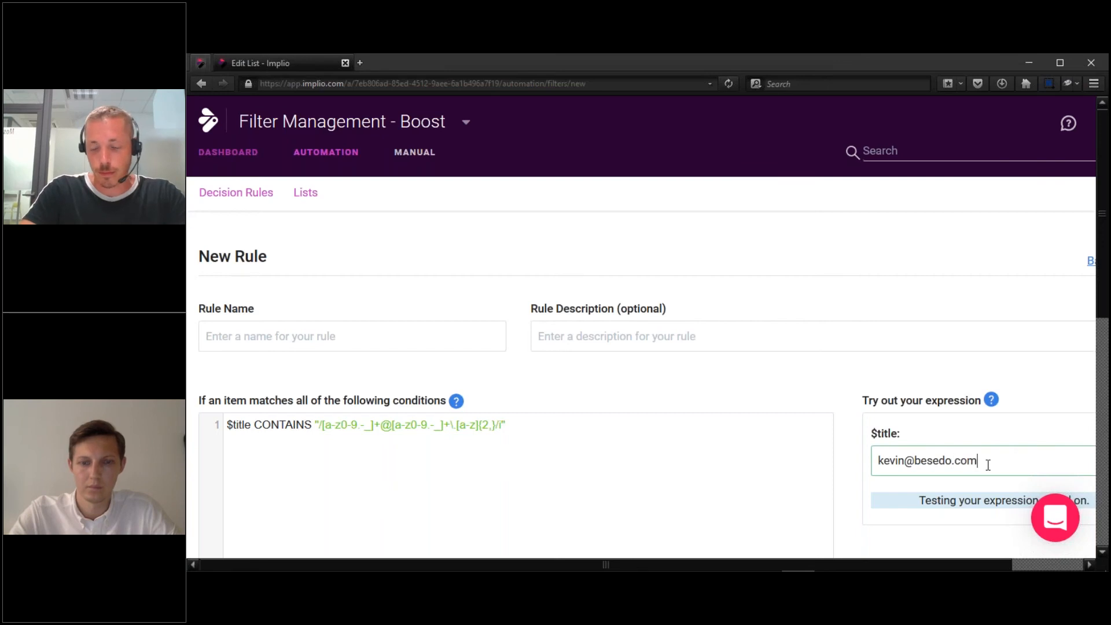
scroll(553, 342, "down", 2)
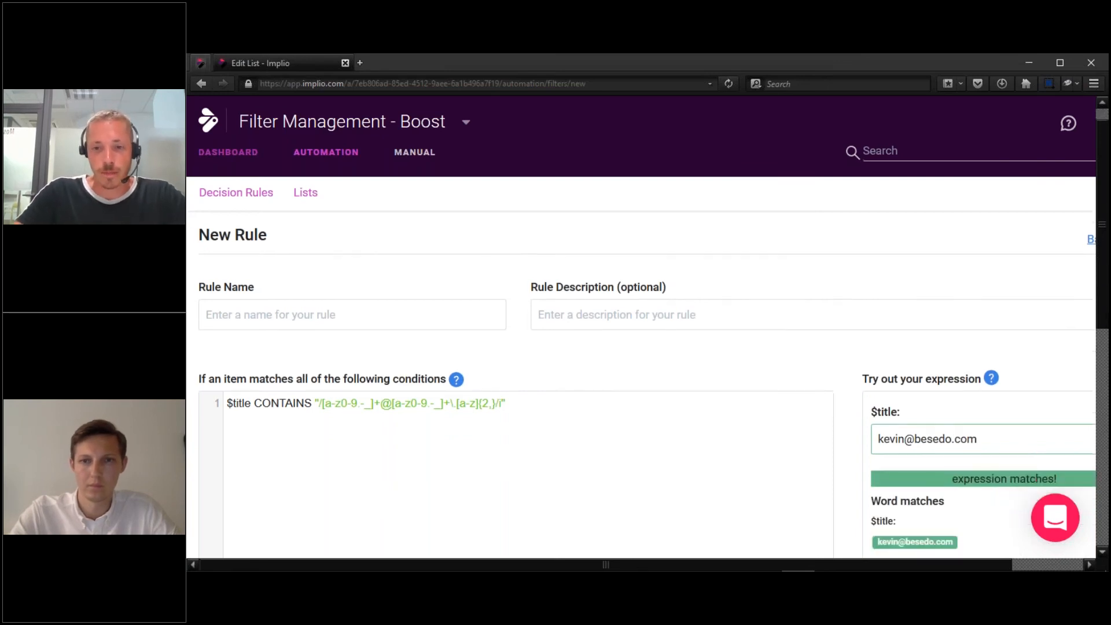
Begin a second condition line with AND after the $title regex.
left_click(541, 345)
left_click_drag(269, 372, 225, 345)
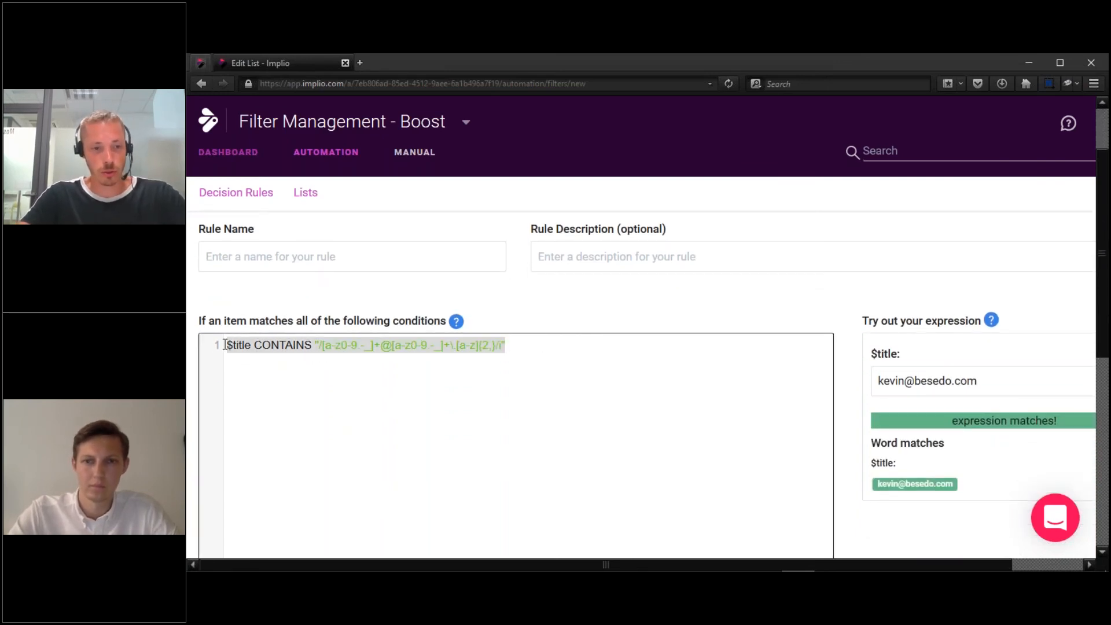
key("End")
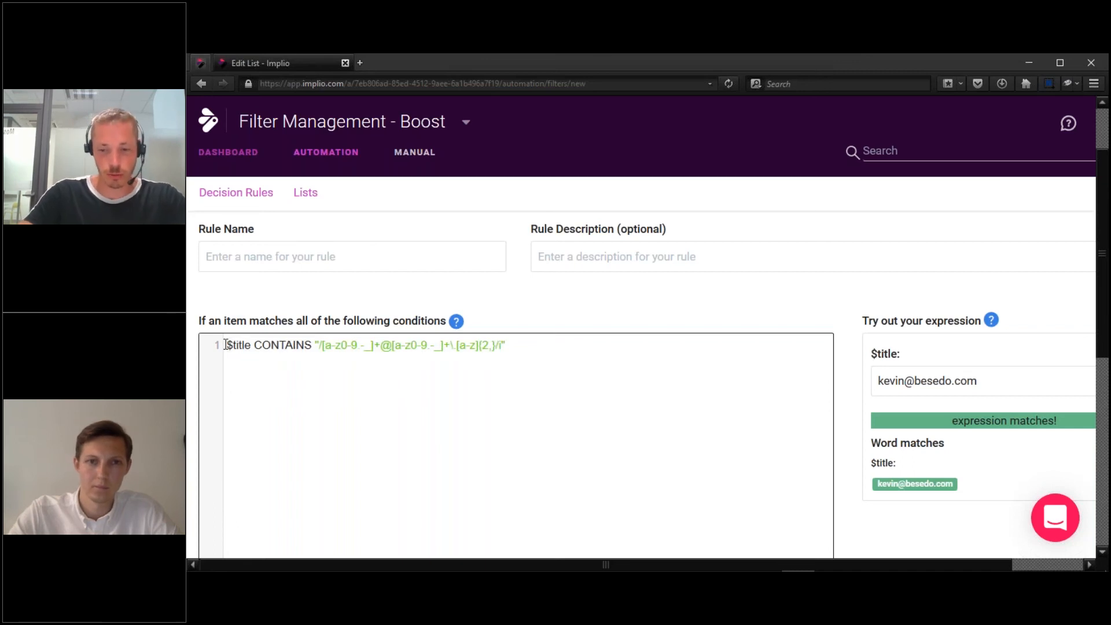
key("Return")
type("AND")
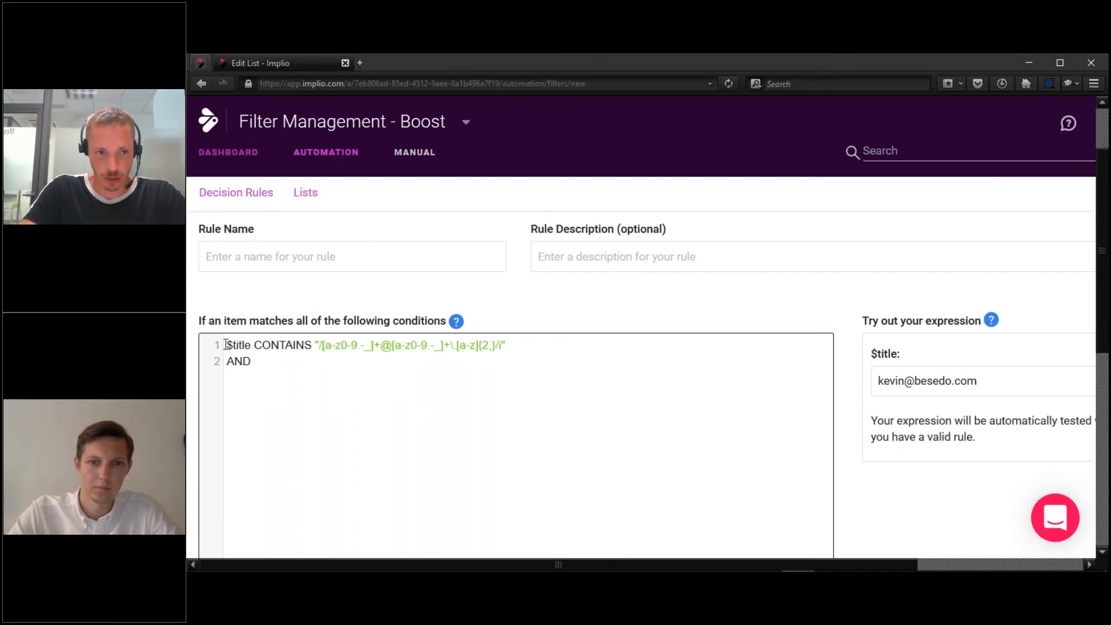
Duplicate the $title condition on line 3 and change its field to $body.
key("Return")
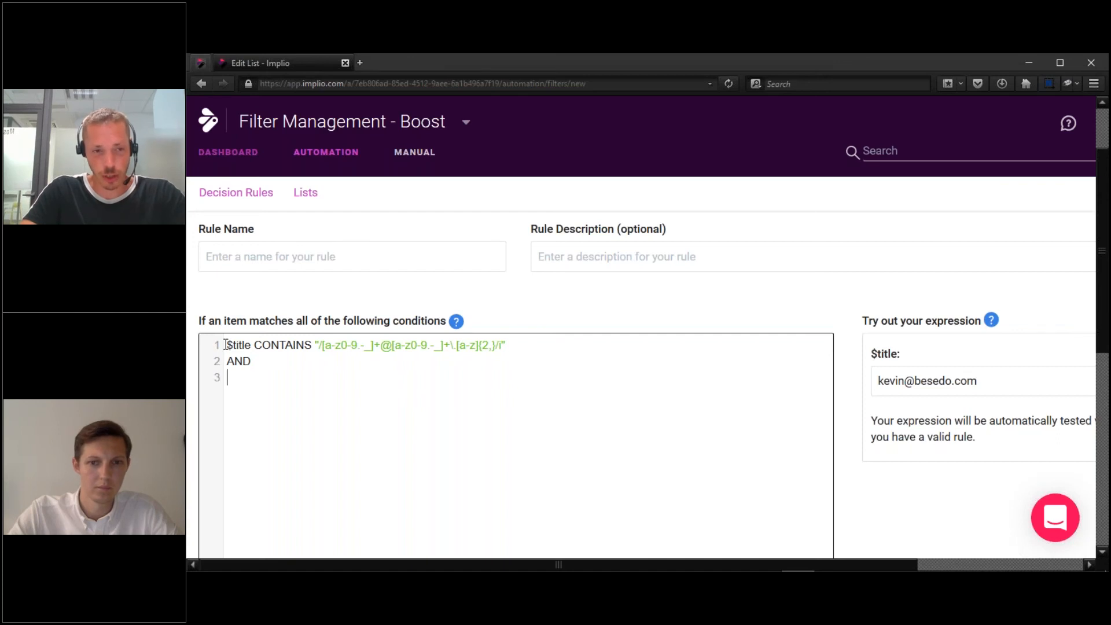
key("ctrl+v")
left_click(253, 377)
key("BackSpace")
key("BackSpace")
key("BackSpace")
key("BackSpace")
key("BackSpace")
type("bosy")
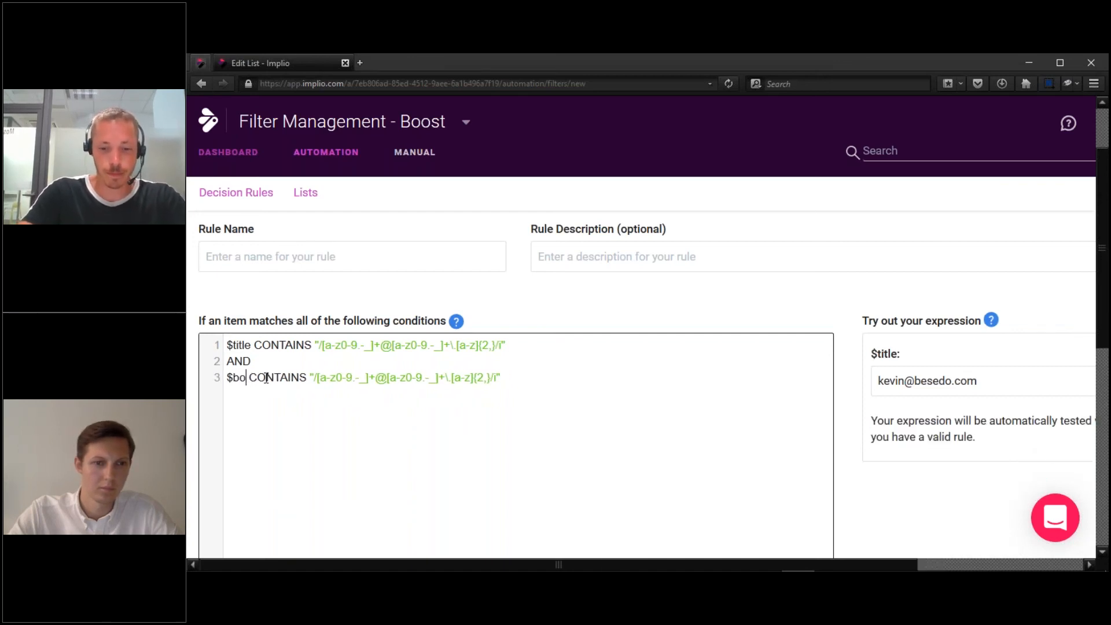
key("BackSpace")
key("BackSpace")
type("dy")
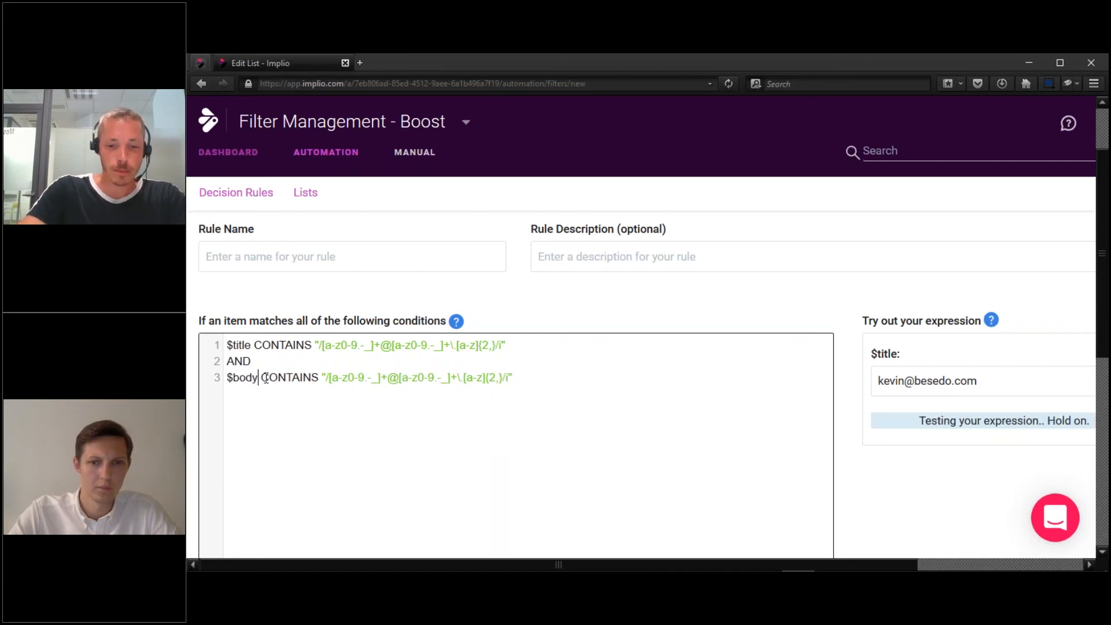
Replace the $body tester sample with the same sample e-mail address to confirm a match.
key("Tab")
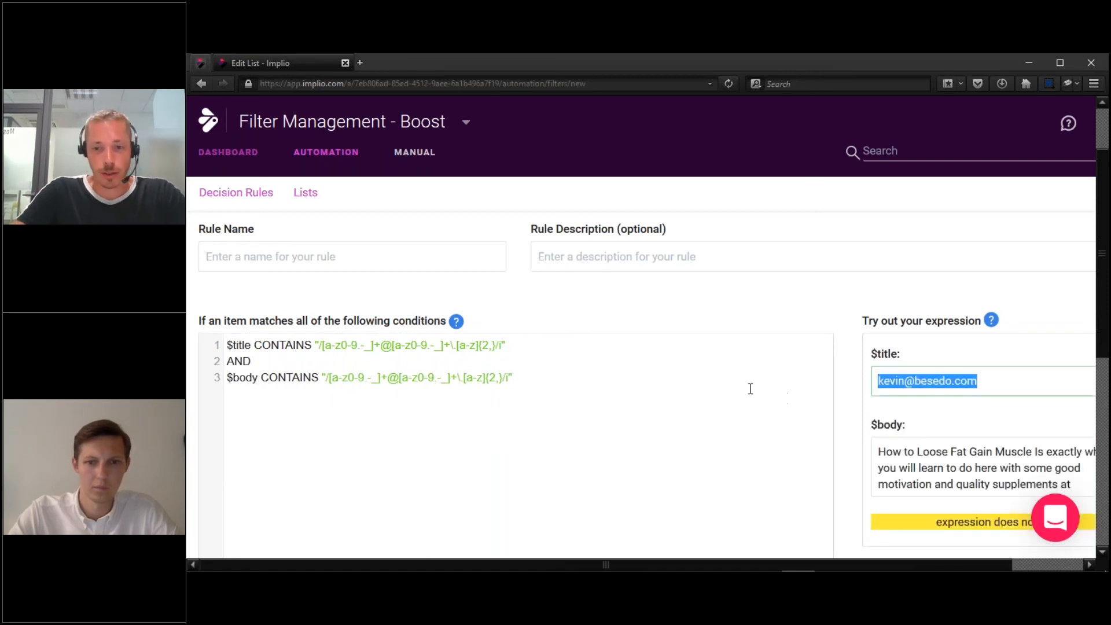
key("ctrl+c")
left_click(905, 452)
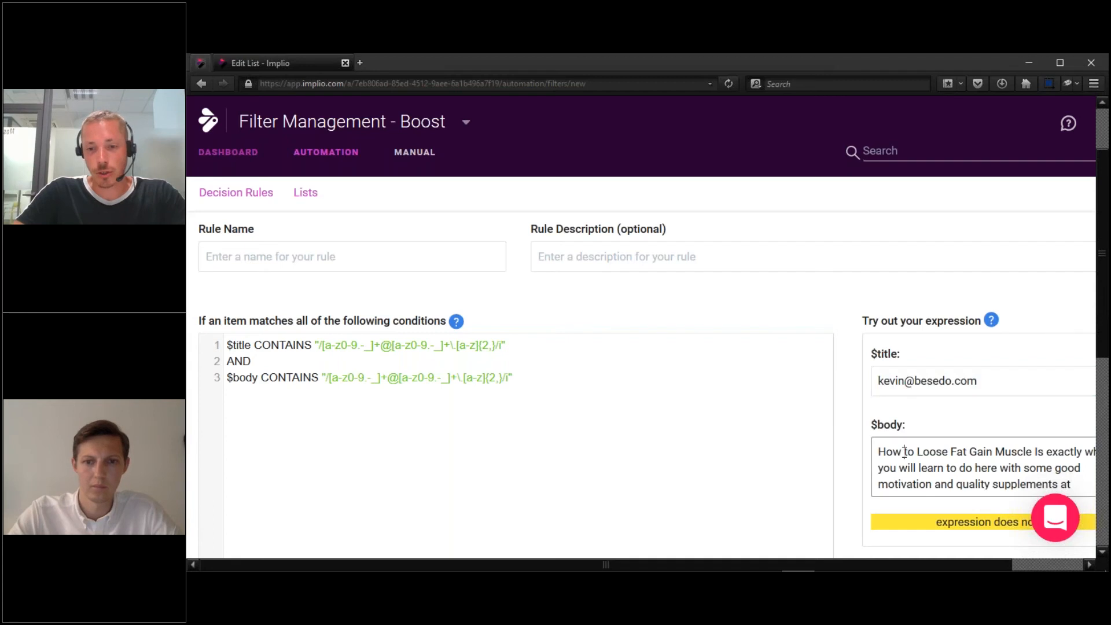
key("ctrl+a")
key("ctrl+v")
left_click_drag(1106, 344, 1106, 377)
scroll(913, 505, "down", 1)
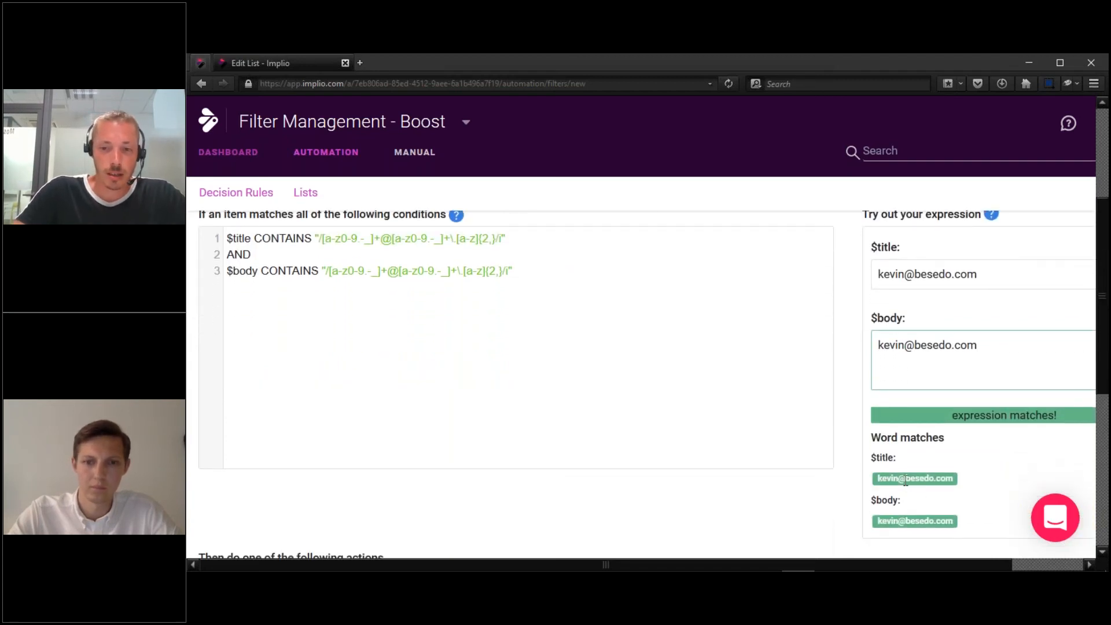
Add an AND line after the $body condition, ready for a third condition.
left_click(531, 274)
key("Return")
type("AND")
key("Return")
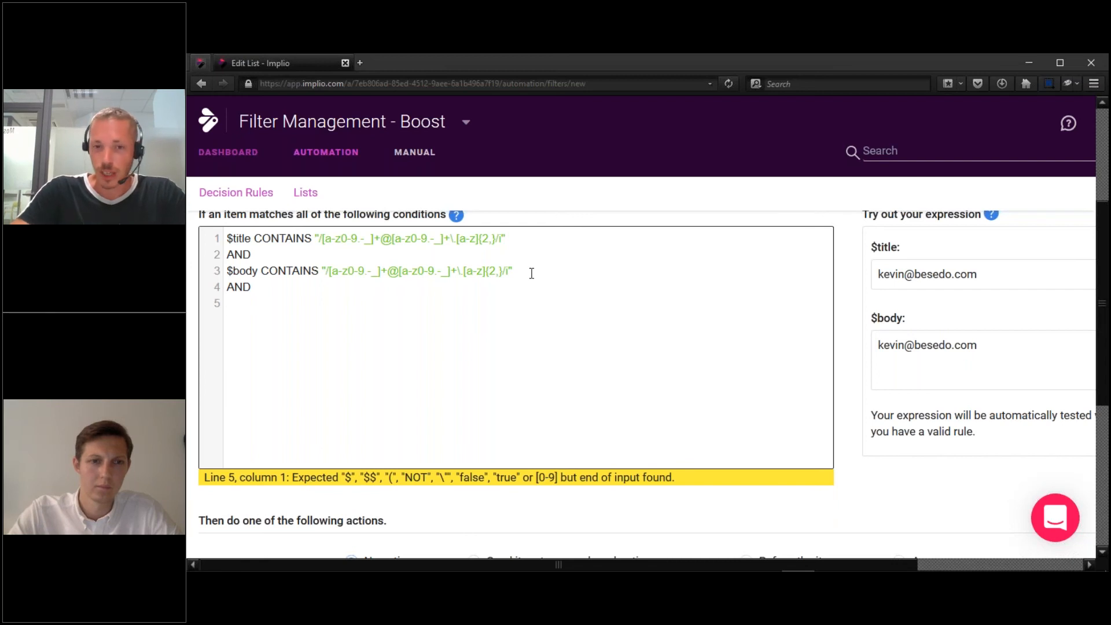
Write a $userName CONTAINS condition using the e-mail regex copied from line 3.
type("$userName CONTAINS")
key("BackSpace")
key("BackSpace")
key("BackSpace")
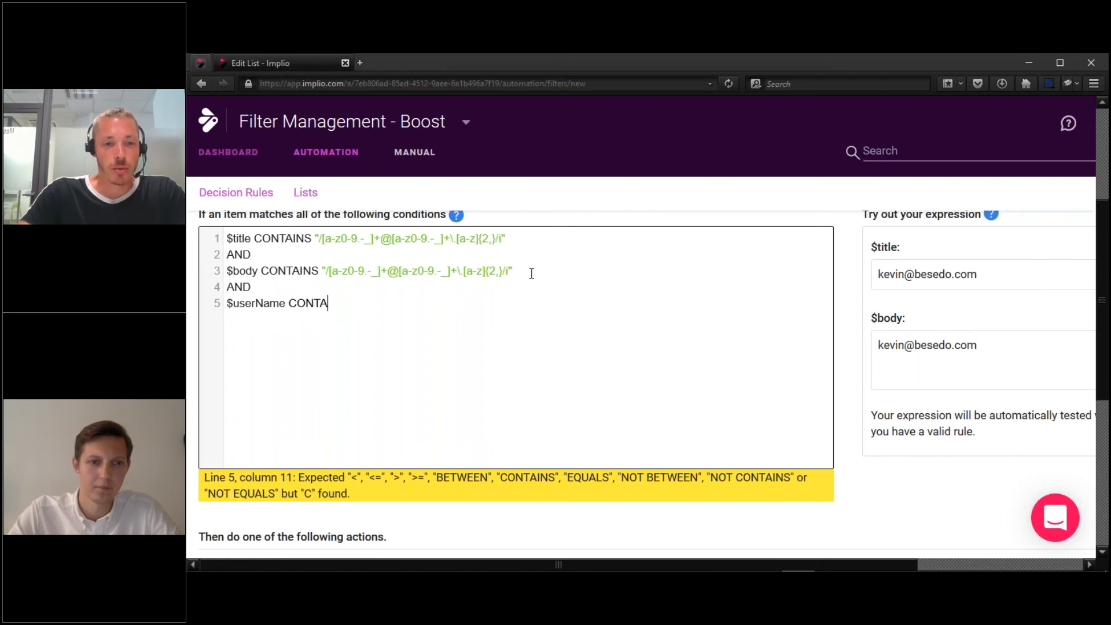
type("i")
key("BackSpace")
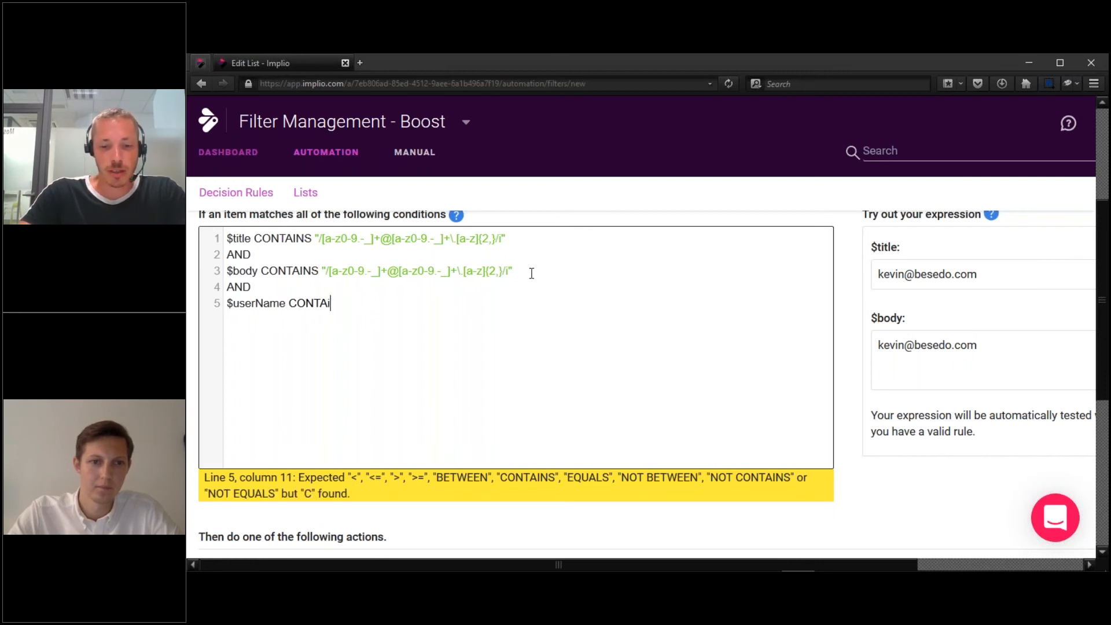
type("INS")
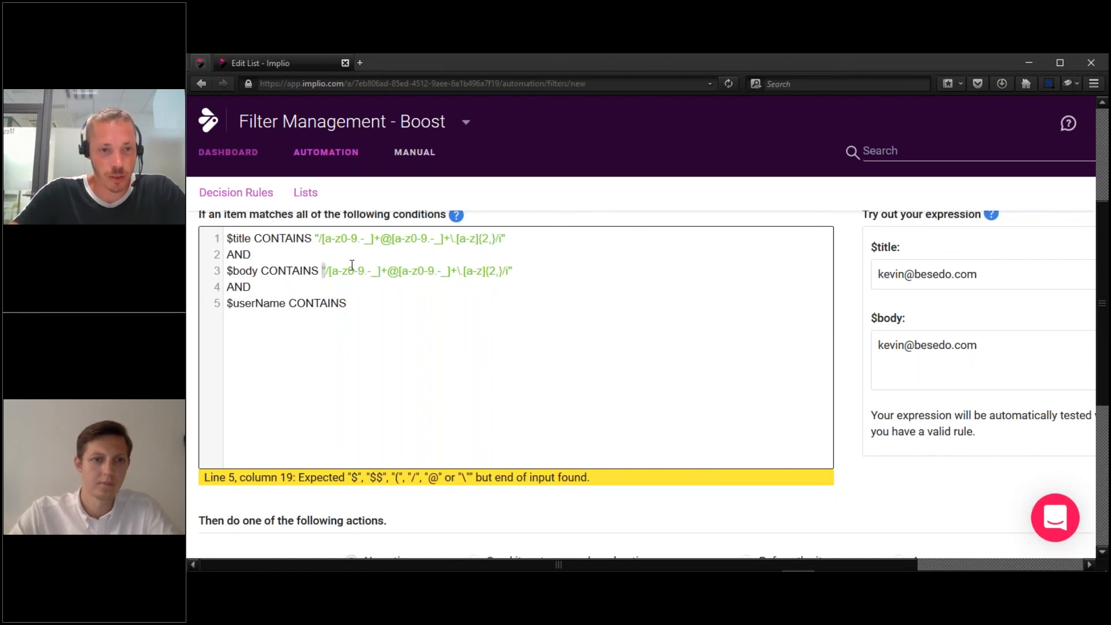
left_click_drag(323, 271, 523, 272)
key("Down")
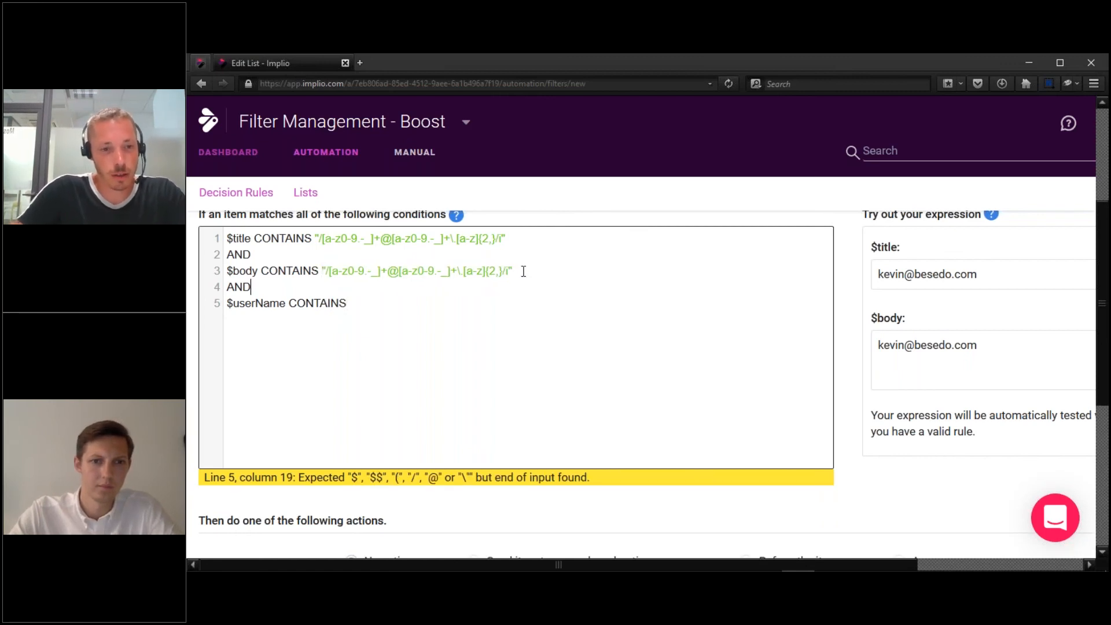
key("ctrl+v")
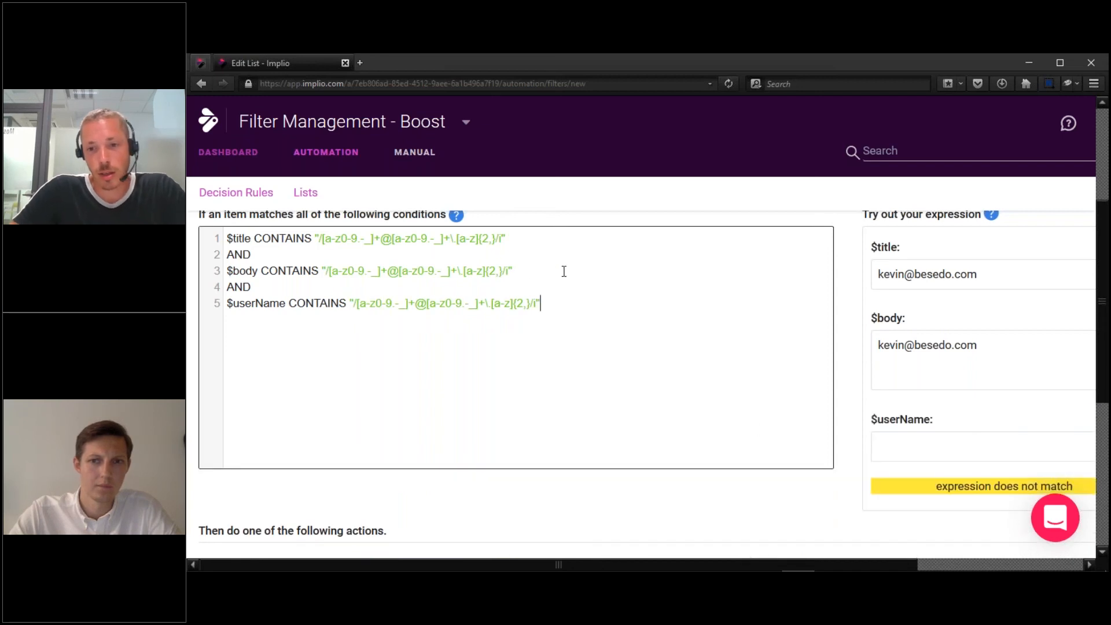
Paste the sample e-mail into the $userName tester and check Word matches lists $title, $body, $userName.
left_click_drag(1059, 369, 782, 377)
key("ctrl+c")
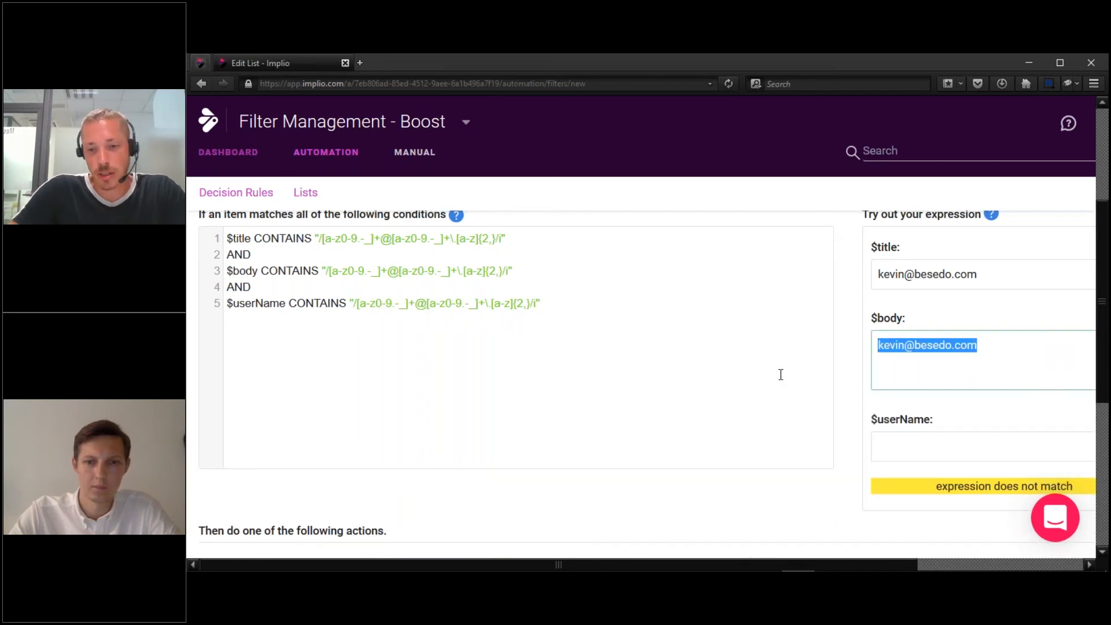
left_click(894, 444)
key("ctrl+v")
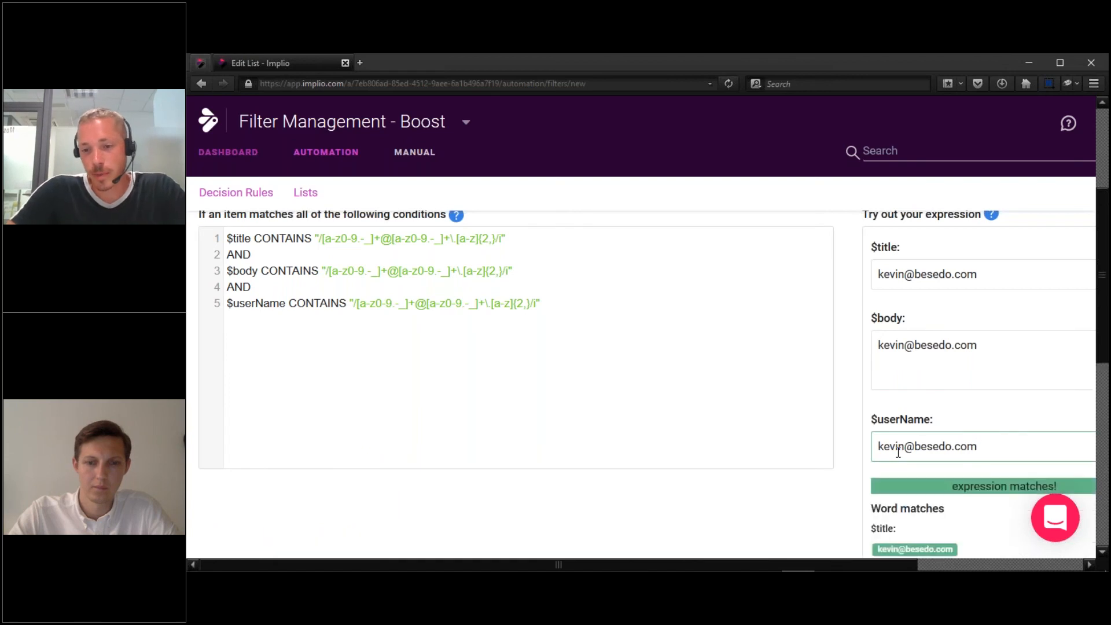
scroll(880, 403, "down", 2)
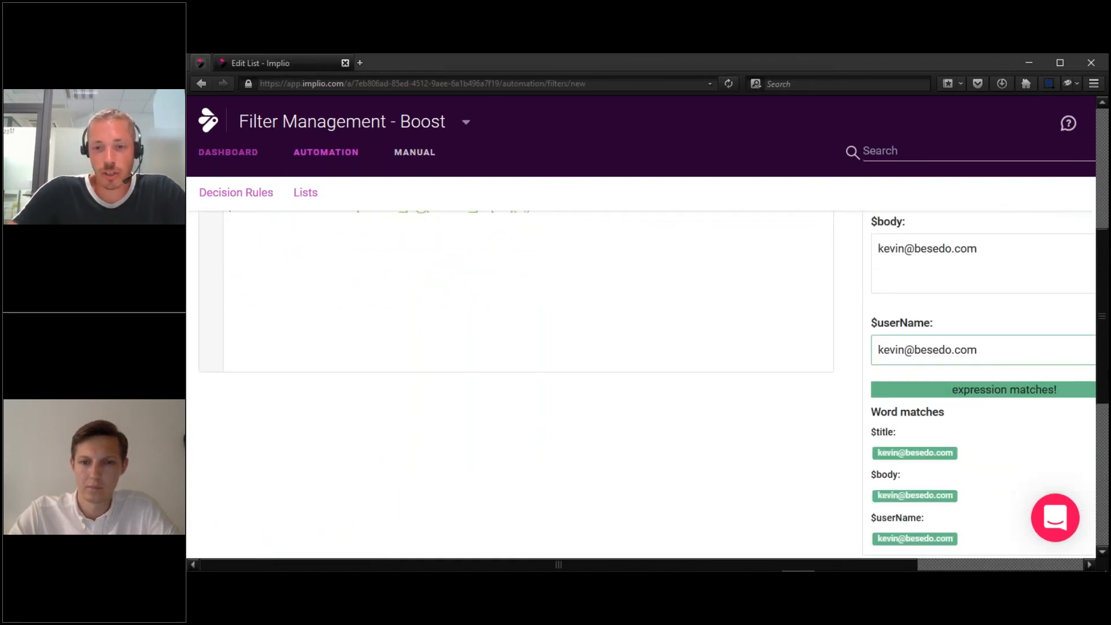
double_click(882, 417)
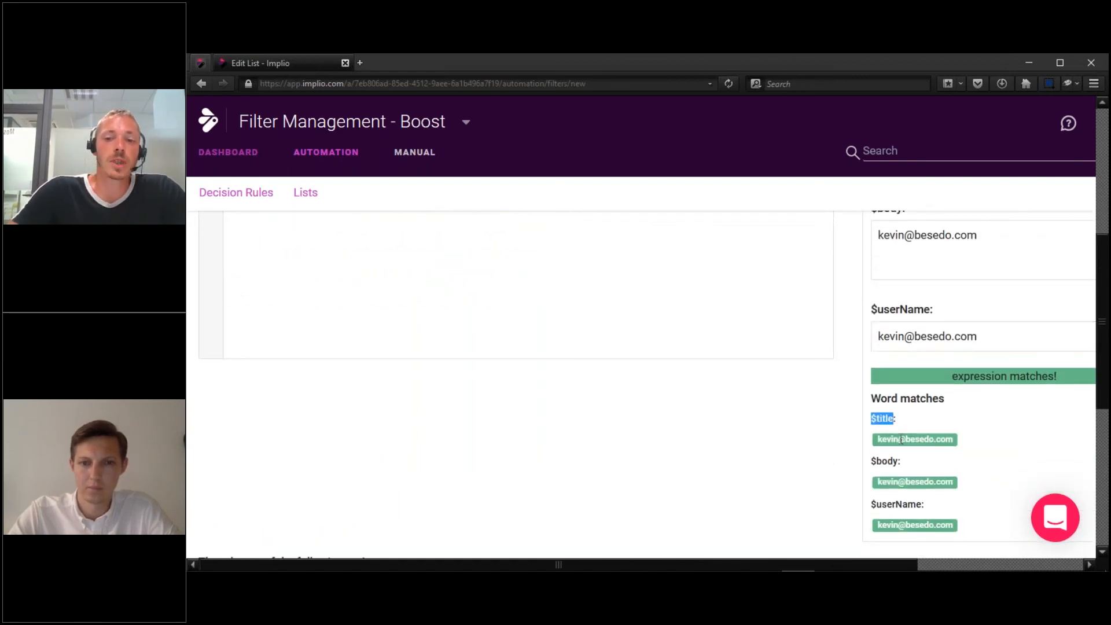
double_click(879, 460)
left_click_drag(870, 504, 934, 504)
scroll(1103, 372, "up", 3)
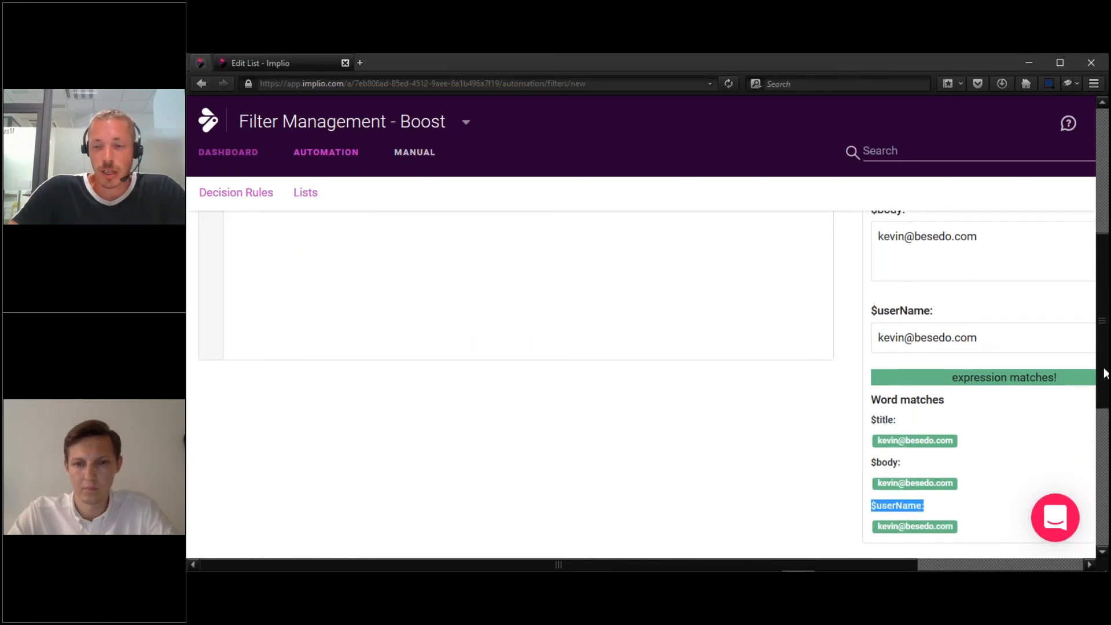
scroll(892, 245, "up", 2)
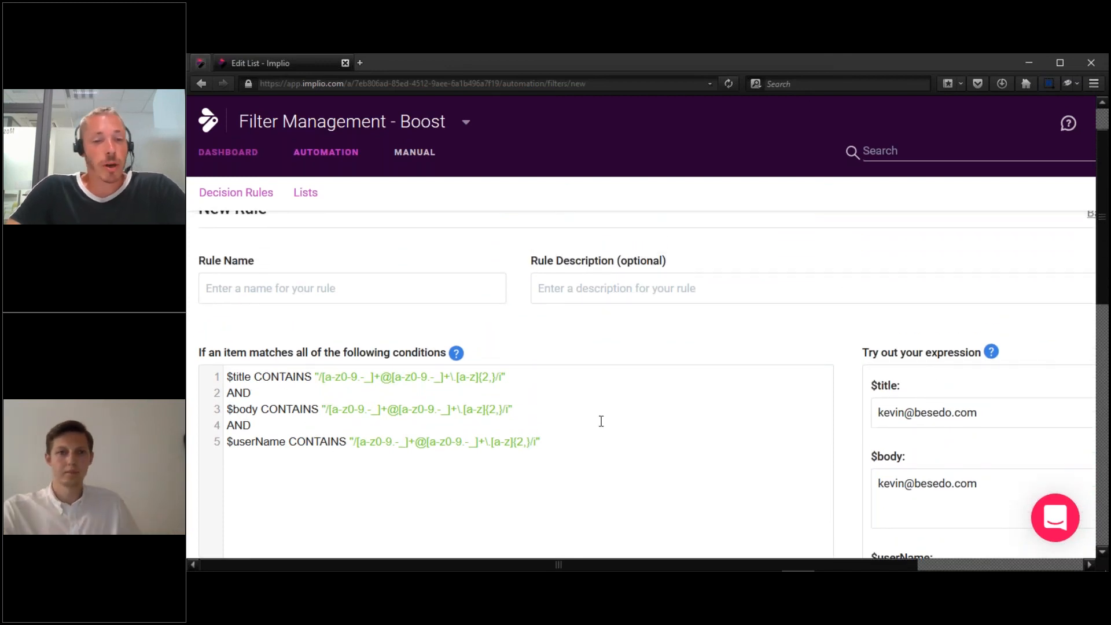
left_click(588, 437)
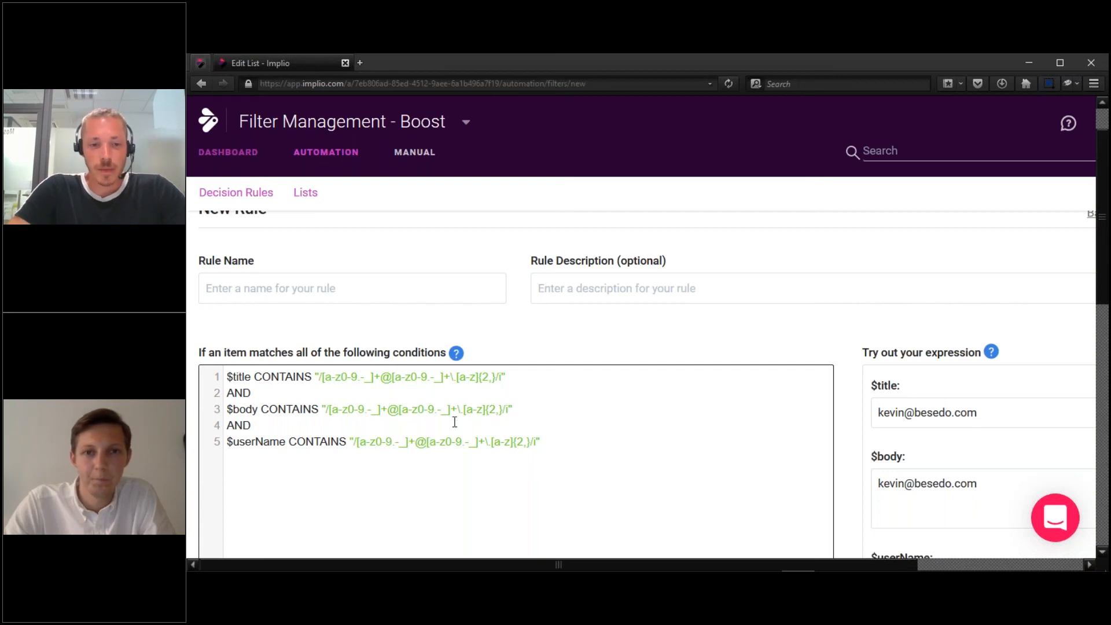
Insert spaces around the @ and dot in the $title tester's sample address.
left_click(913, 417)
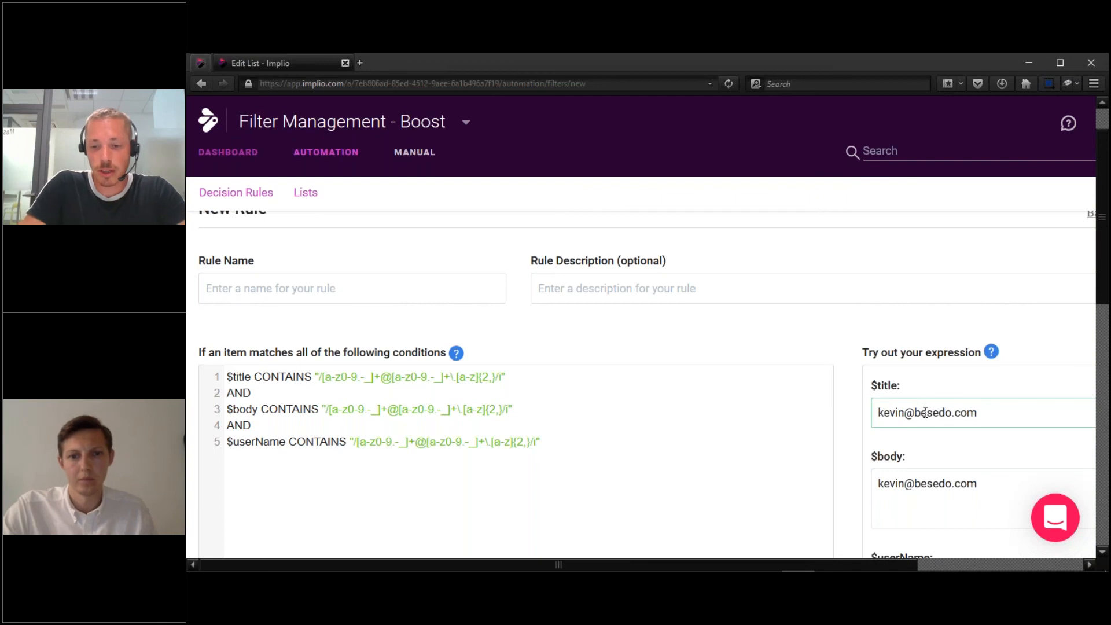
key("Right")
key("Right")
key("Right")
key("Right")
key("Right")
key("Right")
key("Right")
key("Right")
Add \s* before and after the @ and the escaped dot in line 1's regex.
key("Right")
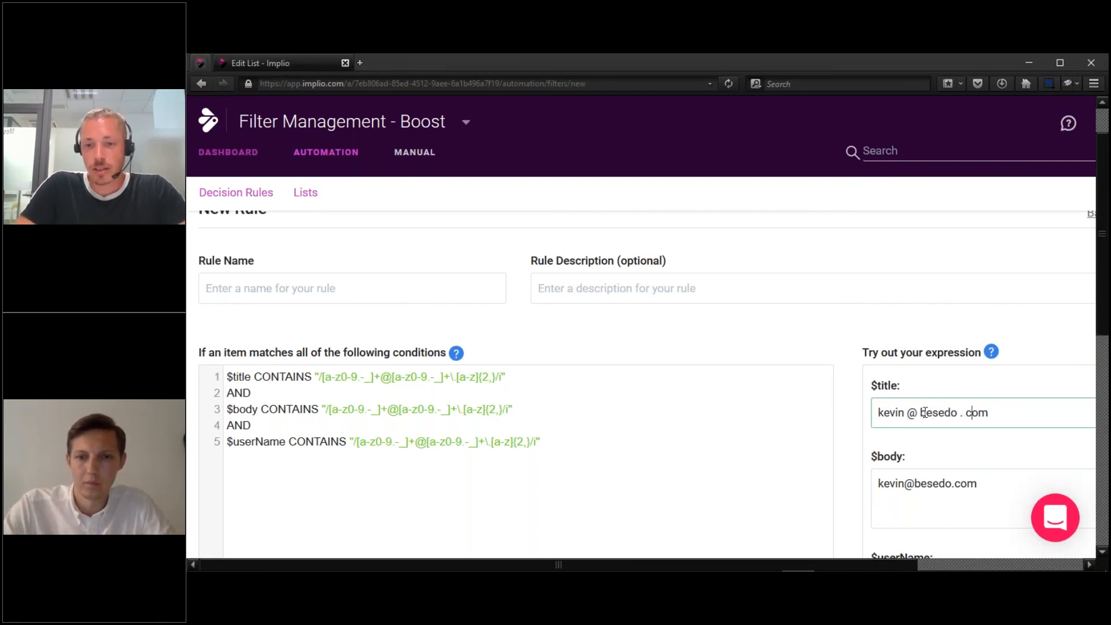
mouse_move(1102, 272)
left_mouse_down()
mouse_move(1103, 345)
mouse_move(1102, 284)
left_mouse_up()
left_click(387, 351)
type("\\s*")
key("shift+Left")
key("shift+Left")
key("shift+Left")
key("ctrl+c")
key("Right")
key("Right")
key("ctrl+v")
key("Right")
key("Right")
key("Right")
key("Right")
key("Right")
key("Right")
key("Right")
key("Right")
key("Right")
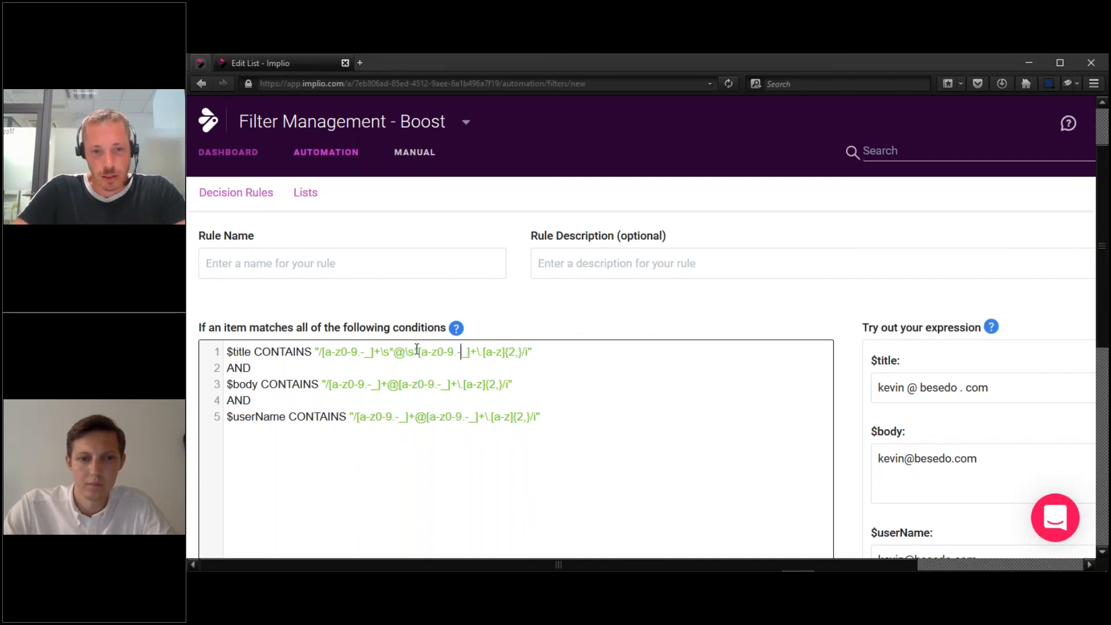
key("ctrl+v")
key("Right")
key("Right")
key("ctrl+v")
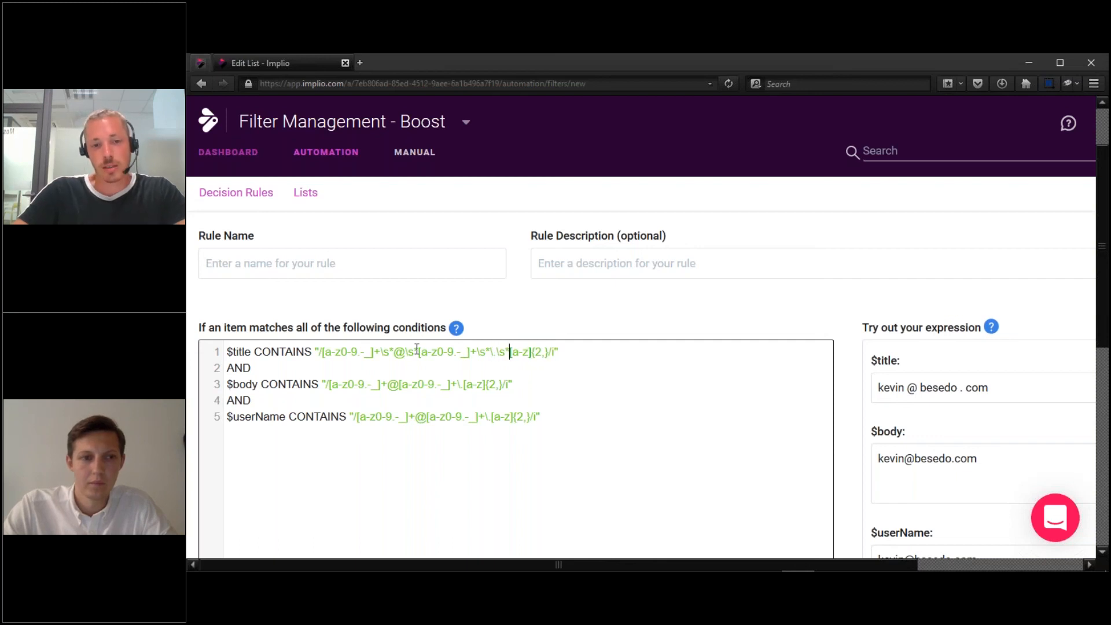
Check Word matches to confirm the spaced-out $title address still matches.
left_click_drag(1104, 272, 1101, 375)
left_click_drag(883, 488, 878, 488)
left_click(969, 457)
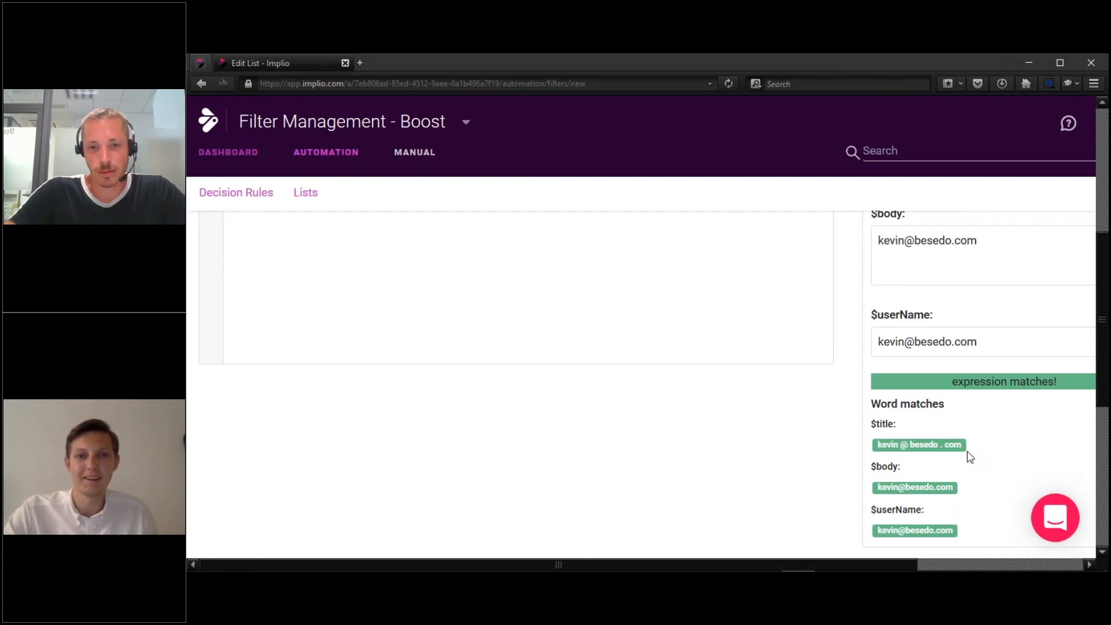
left_click_drag(1102, 363, 1097, 229)
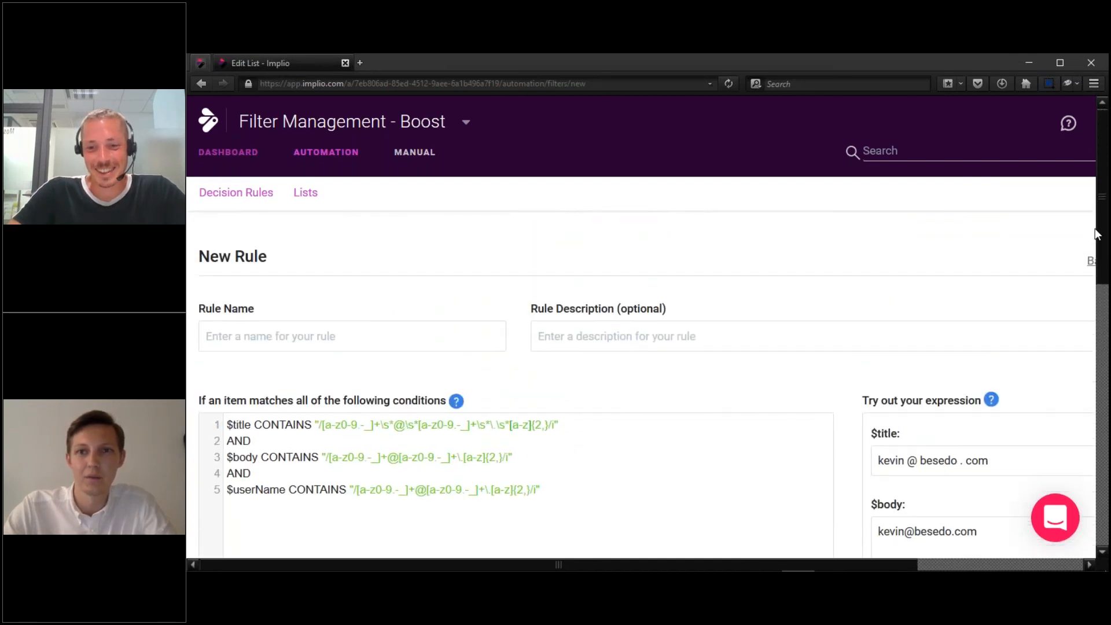
left_click(1000, 454)
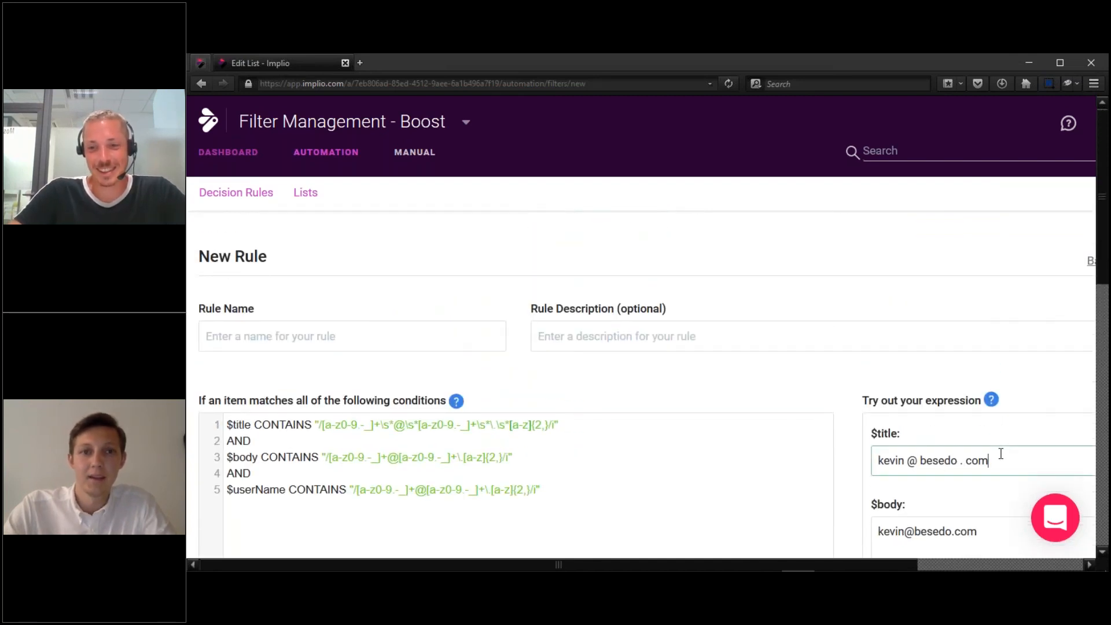